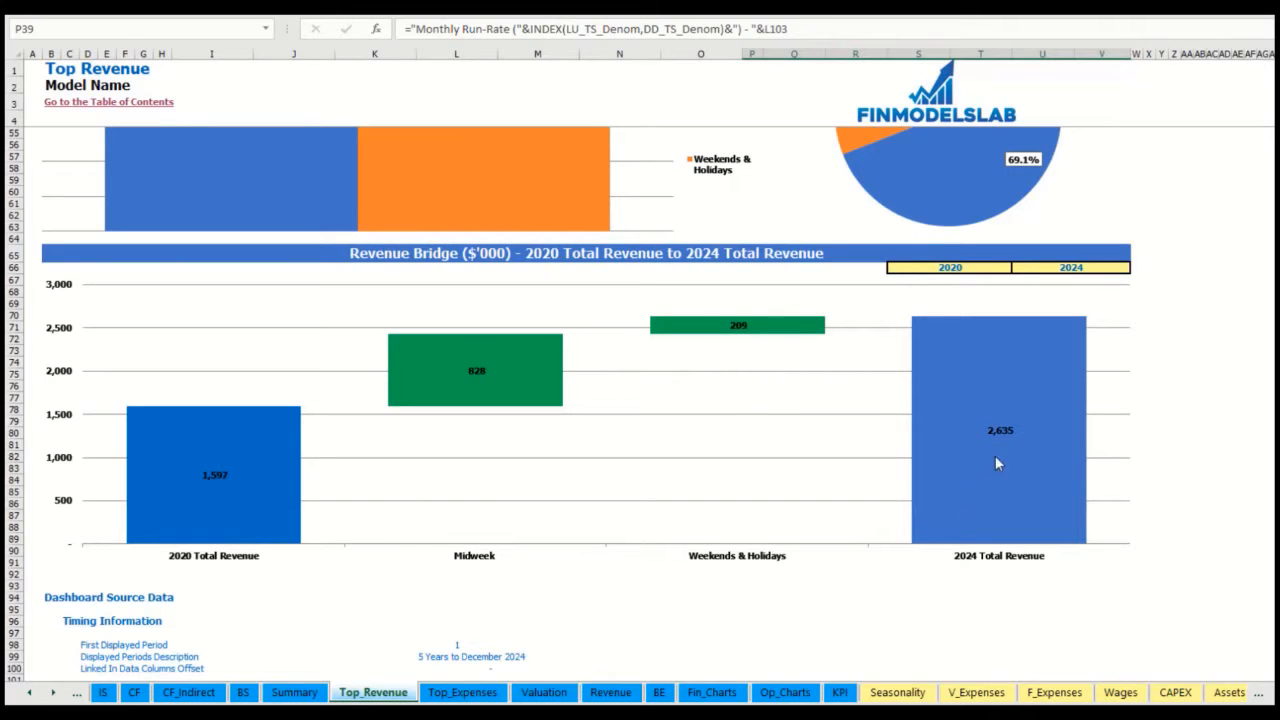
Set the Revenue Bridge chart's first year to 2021 and pick its last year from the list of years.
left_click(1000, 270)
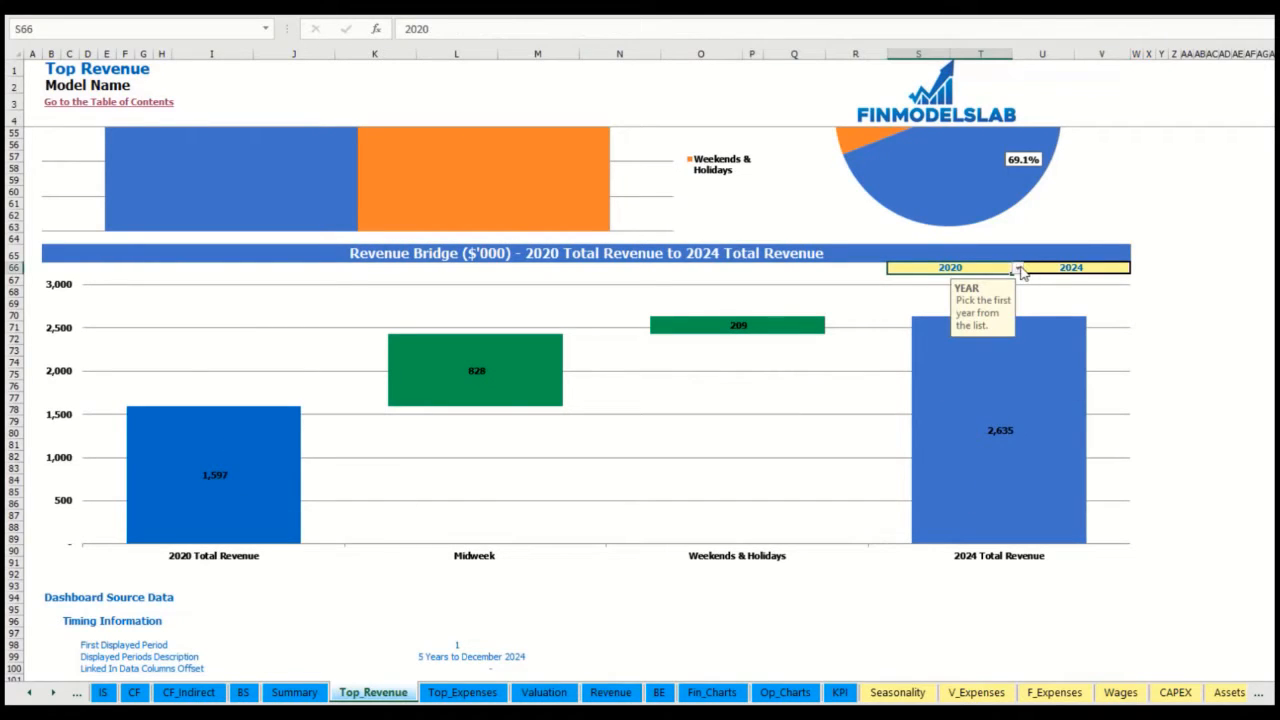
left_click(1017, 268)
left_click(990, 290)
left_click(1135, 268)
left_click(1126, 268)
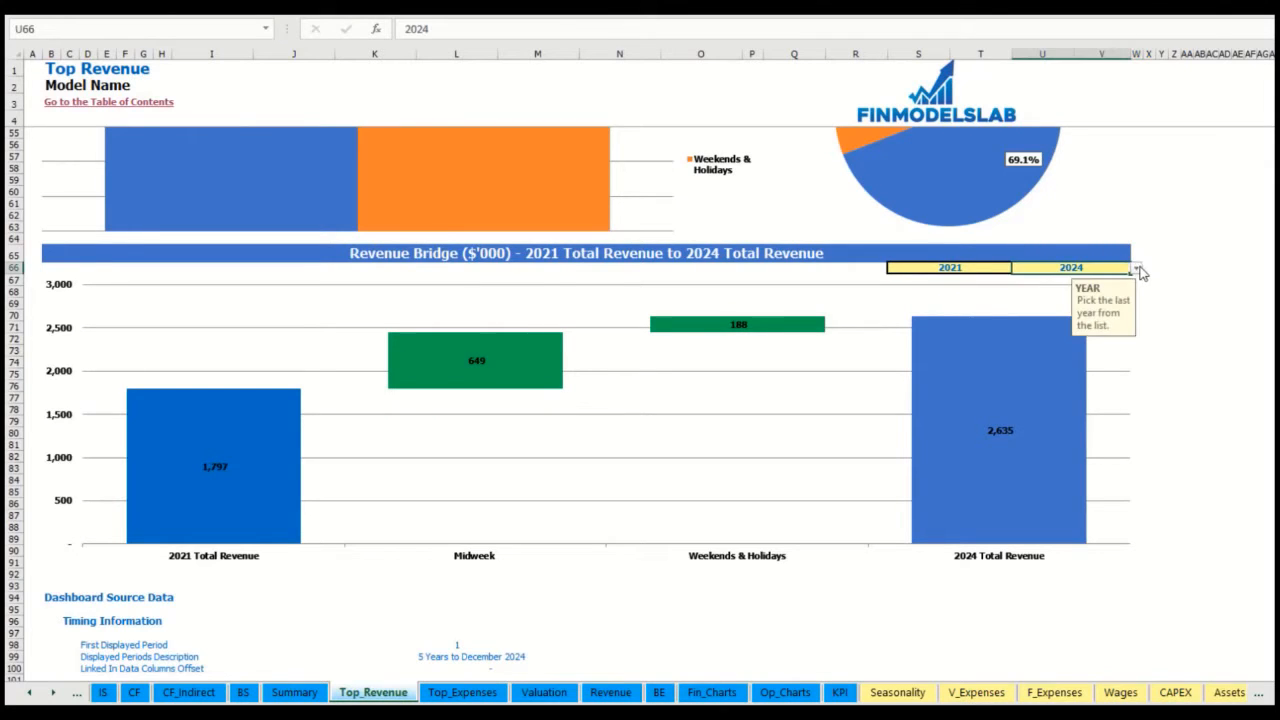
left_click(1136, 268)
left_click(1098, 313)
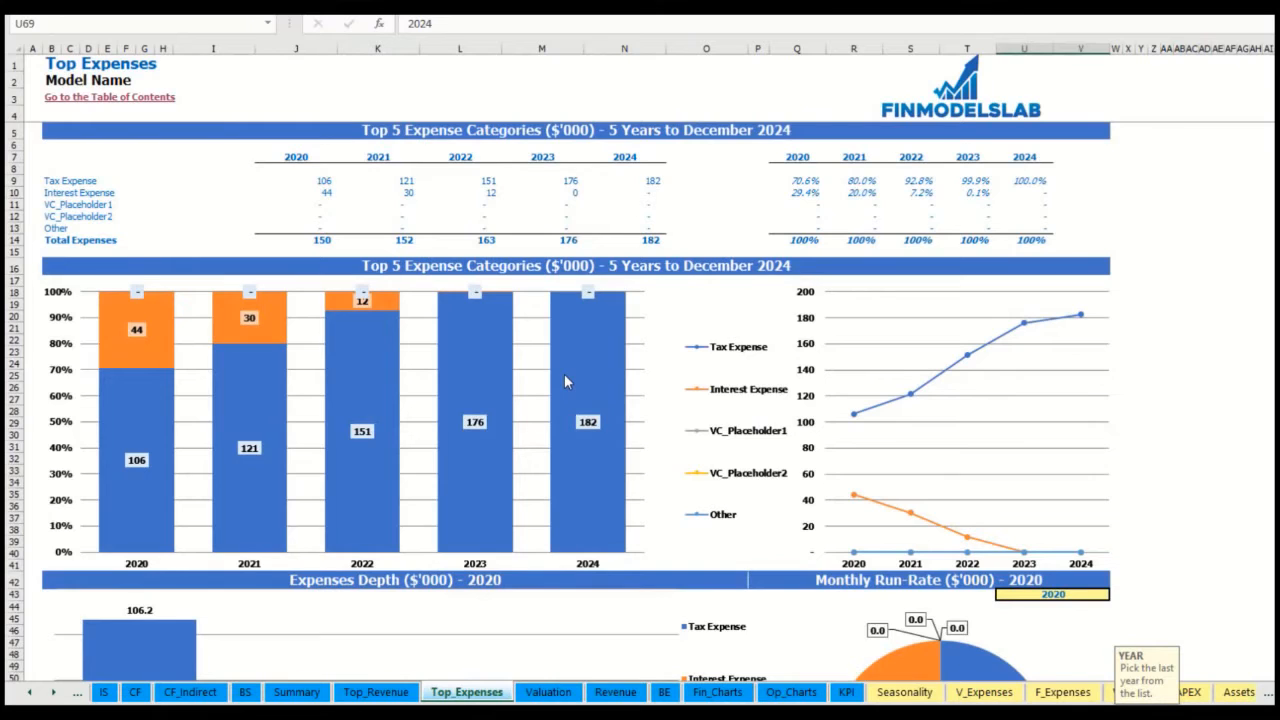
Examine the Top 5 Expense Categories names, from Tax Expense to Other, and the charts on the Top Expenses sheet.
left_click_drag(48, 184, 50, 218)
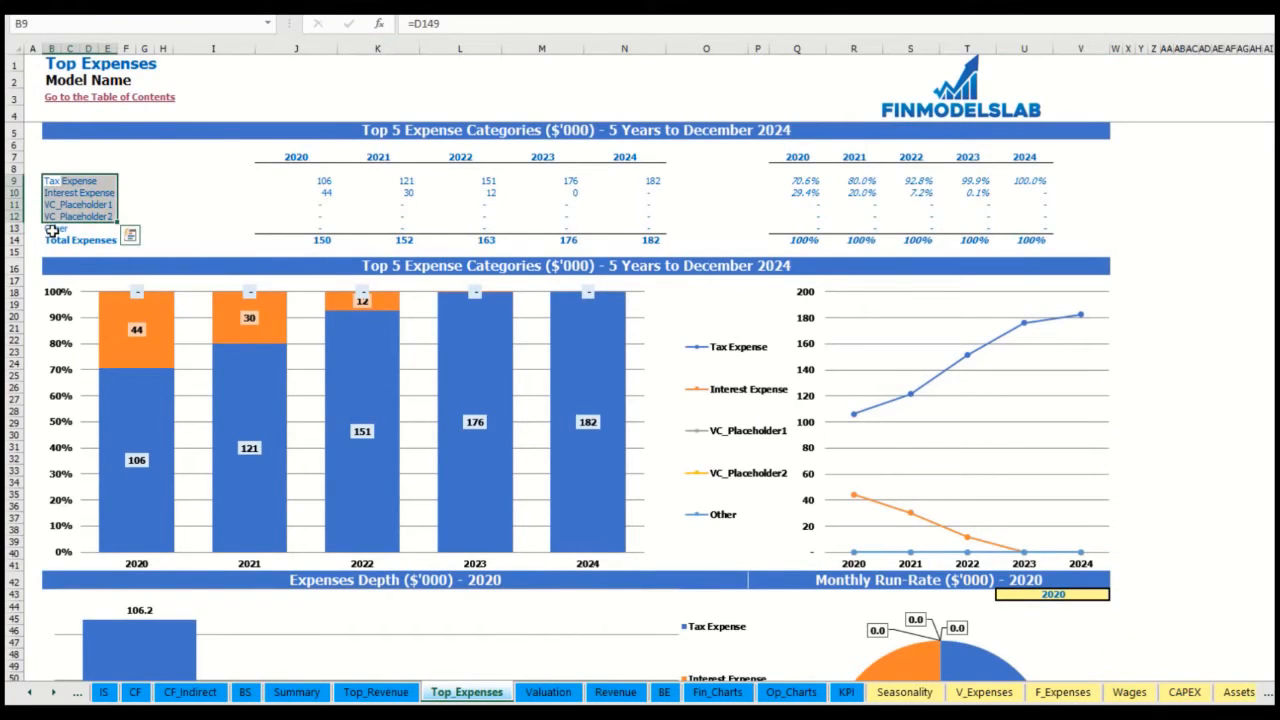
left_click(48, 229)
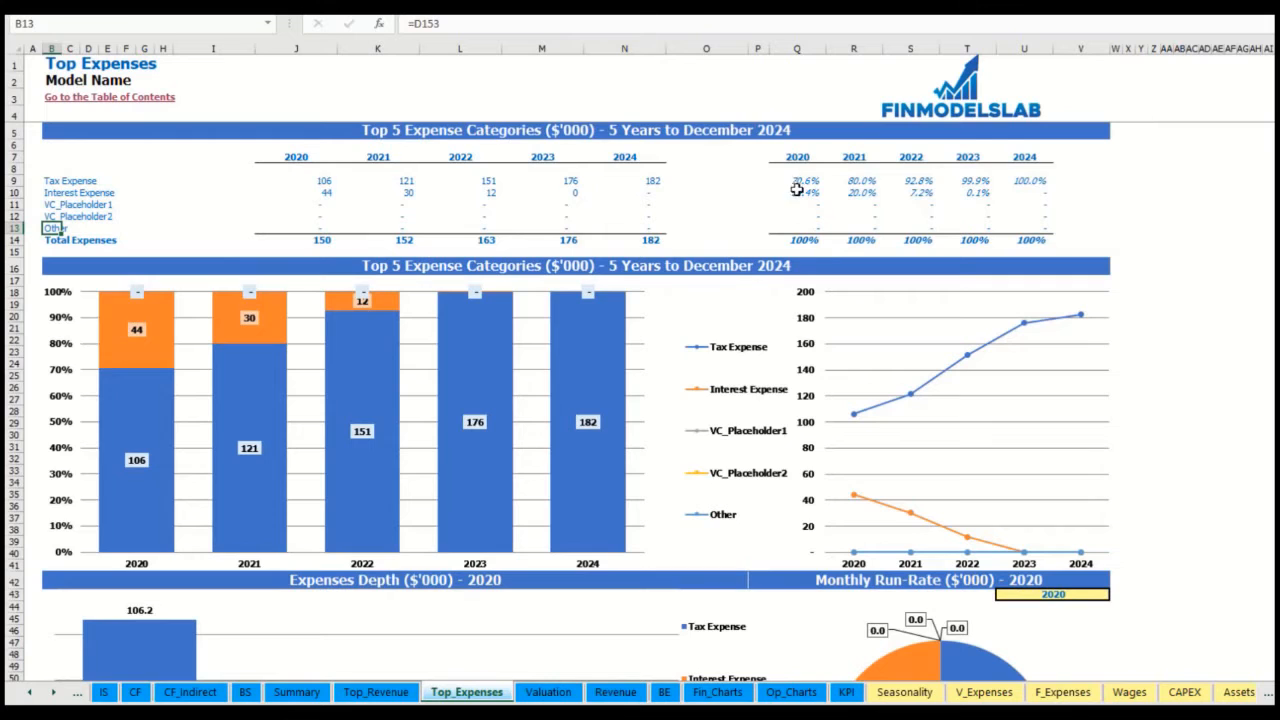
scroll(488, 297, "down", 3)
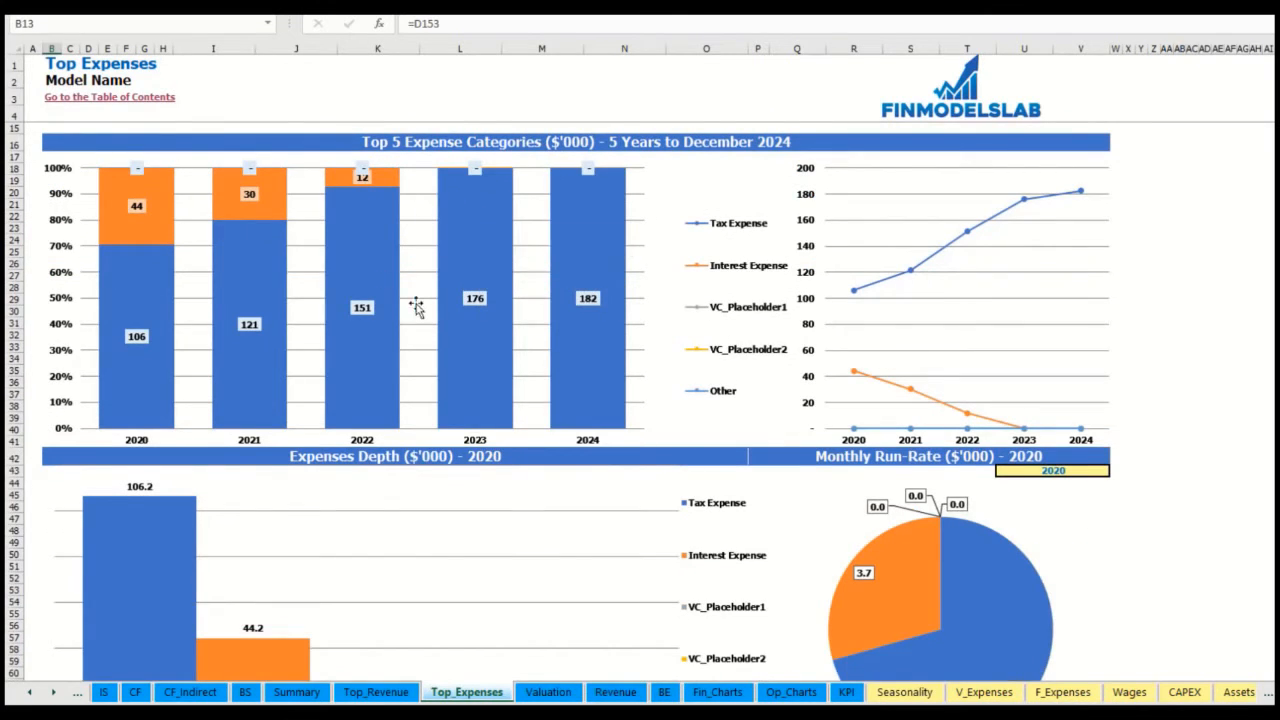
scroll(417, 300, "down", 6)
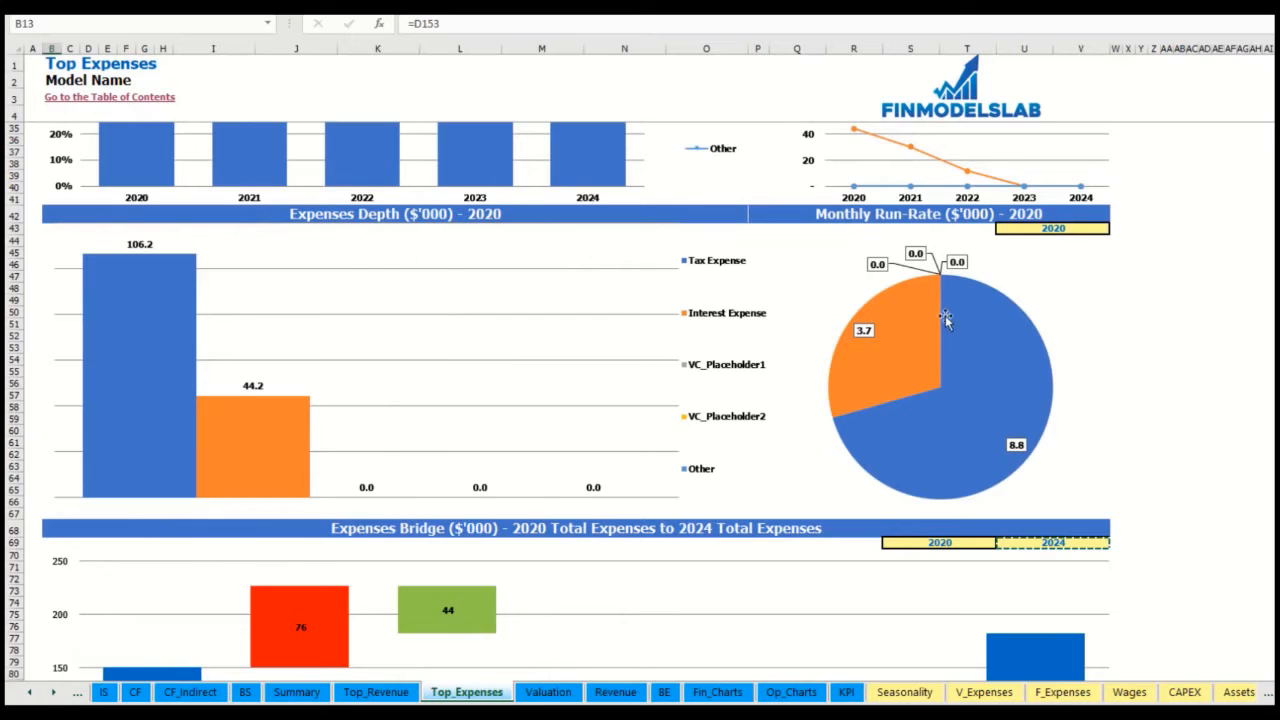
Set the year for the Expenses Depth and Monthly Run-Rate charts to 2022 and view the Expenses Bridge chart.
left_click(1089, 228)
left_click(1115, 229)
left_click(1078, 262)
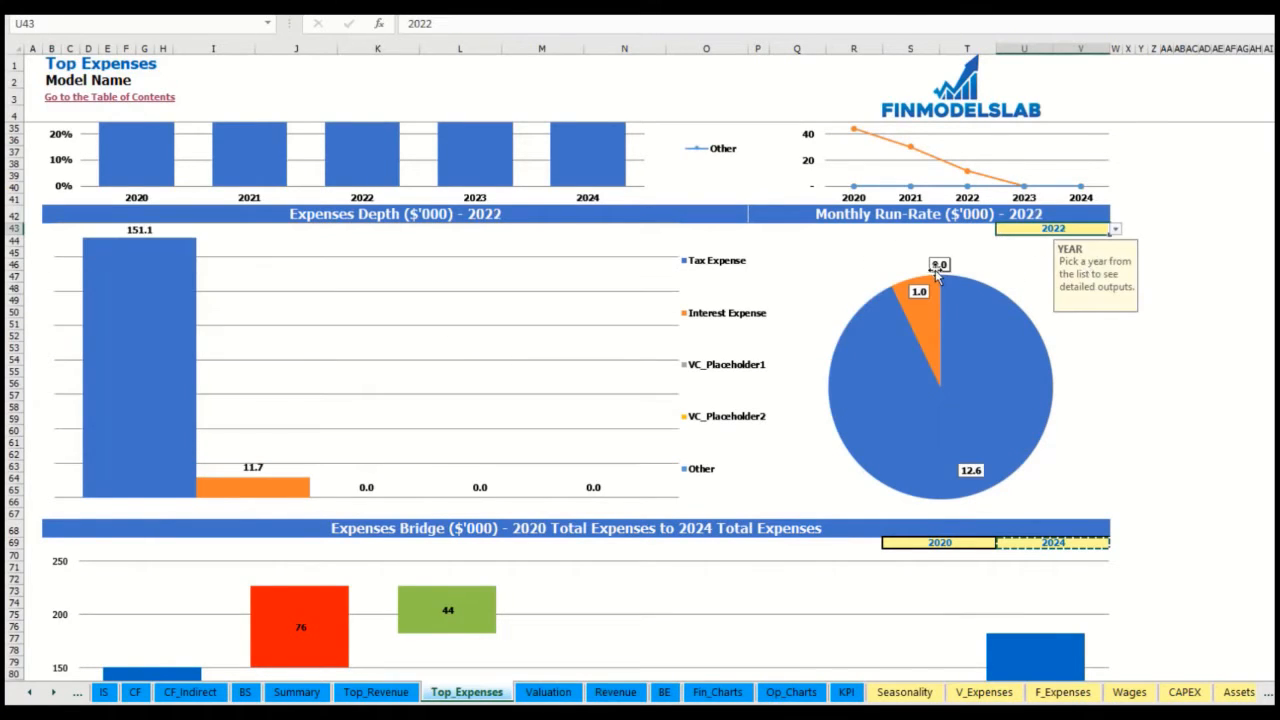
scroll(577, 366, "down", 7)
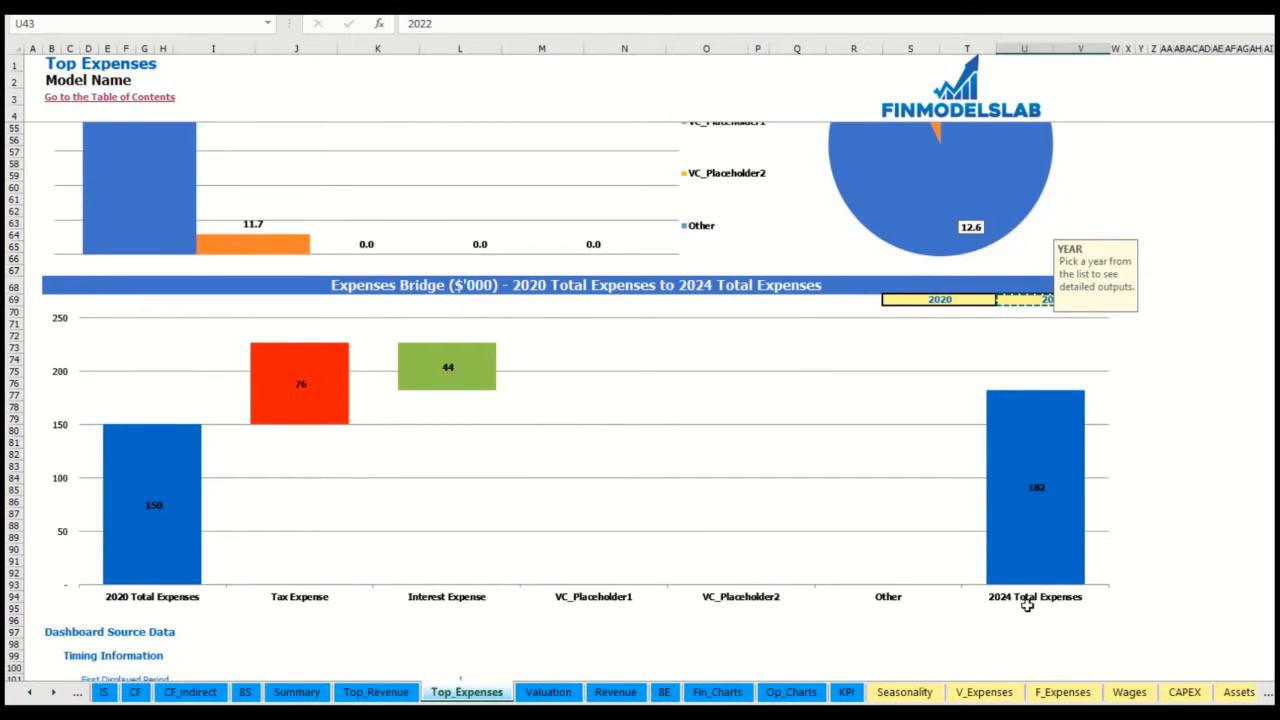
left_click(1178, 370)
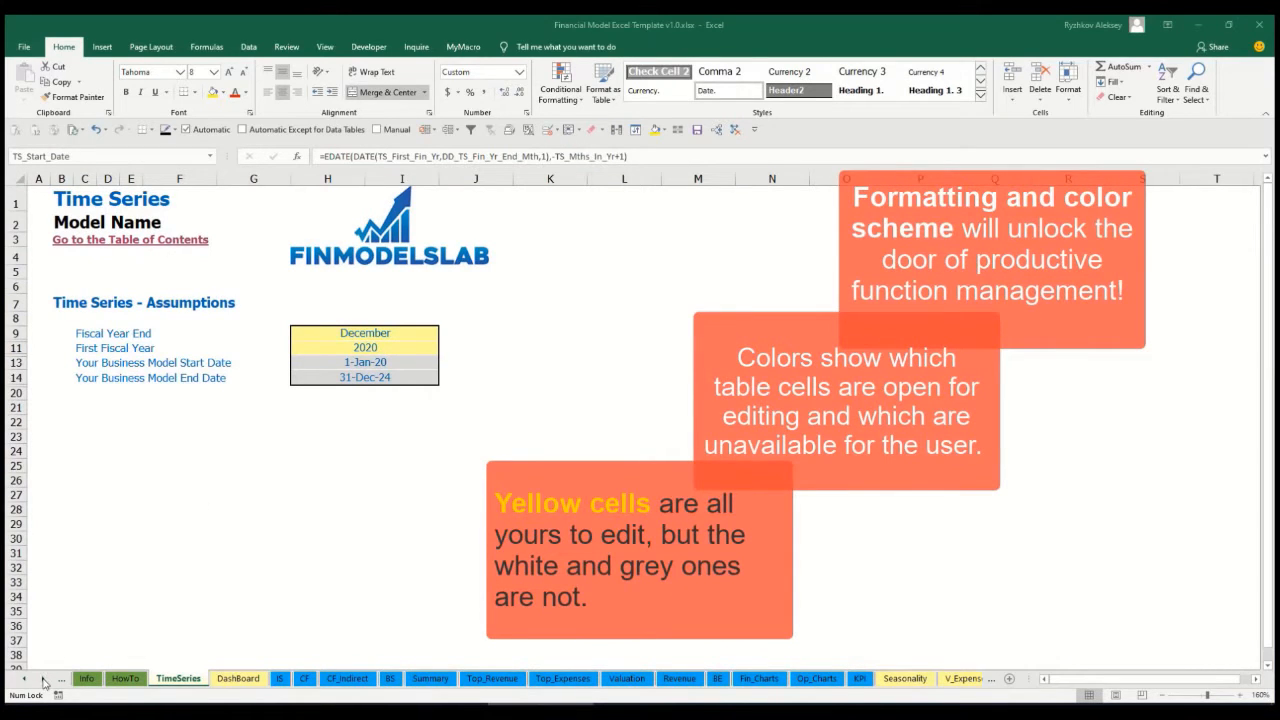
Look through the workbook's colour-coded sheet names up to the last sheet, Capital.
left_click(43, 683)
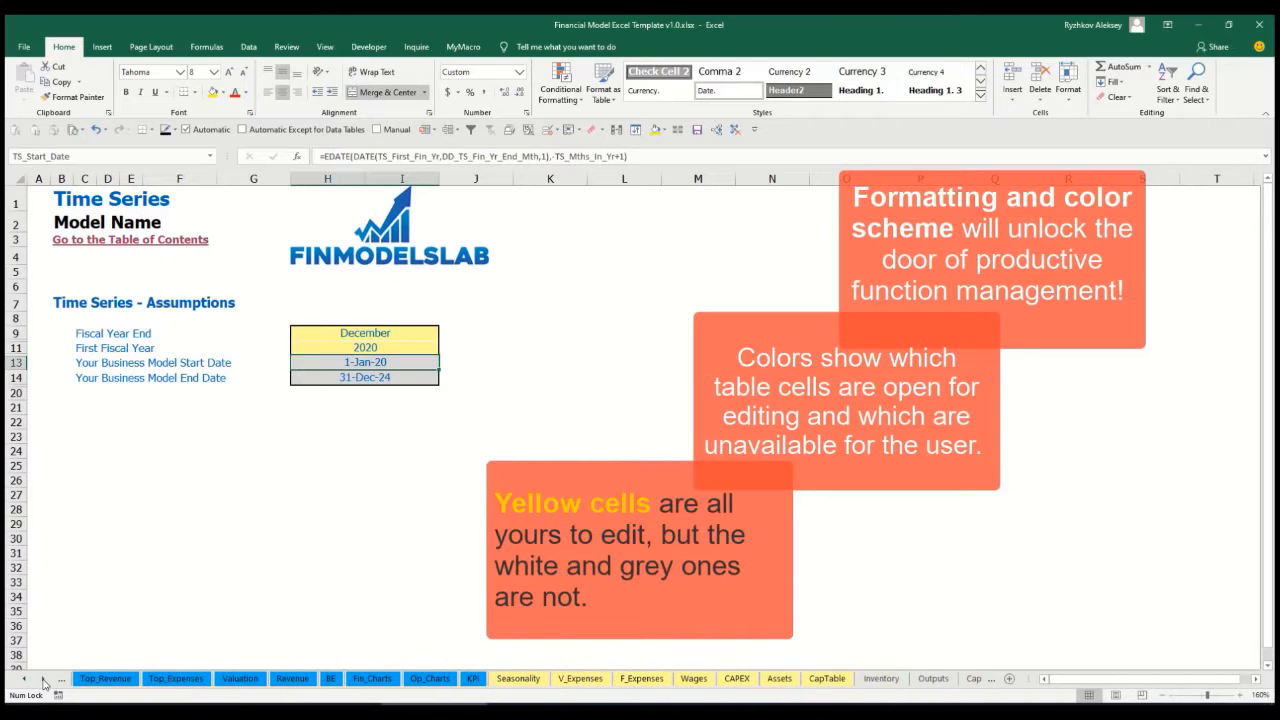
left_click(25, 680)
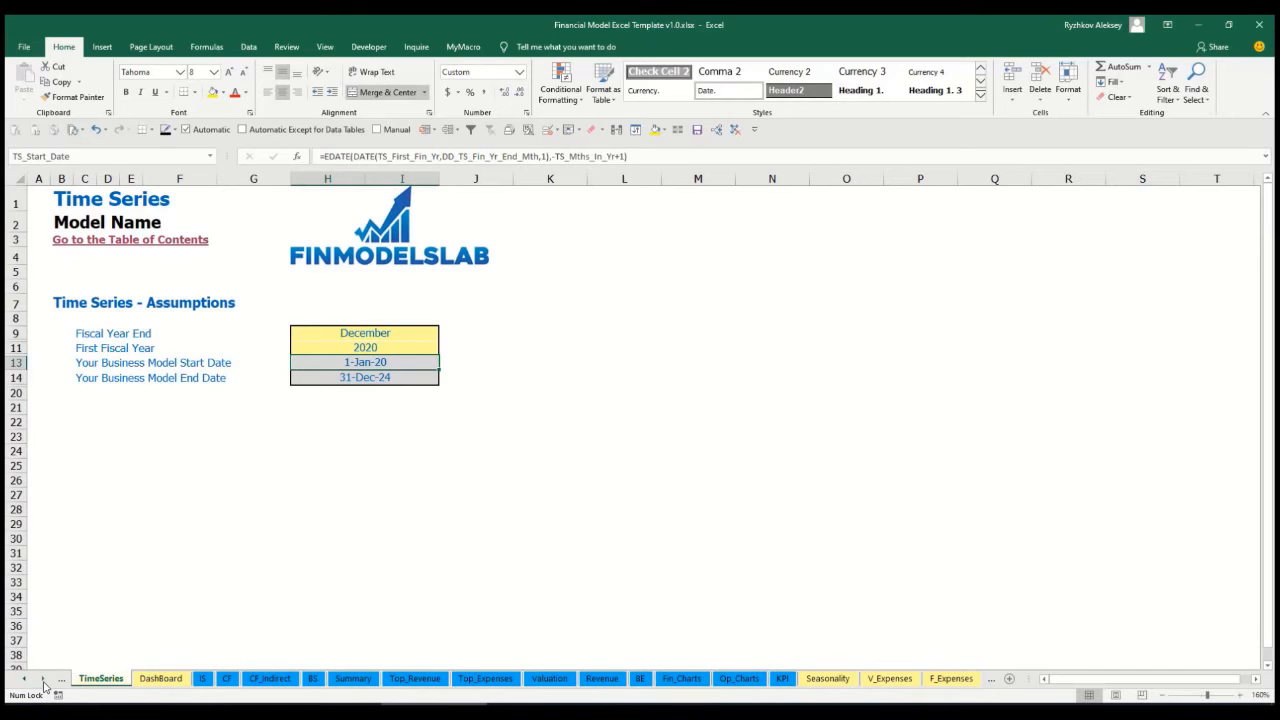
left_click(44, 680)
left_click(44, 680)
left_click(44, 680)
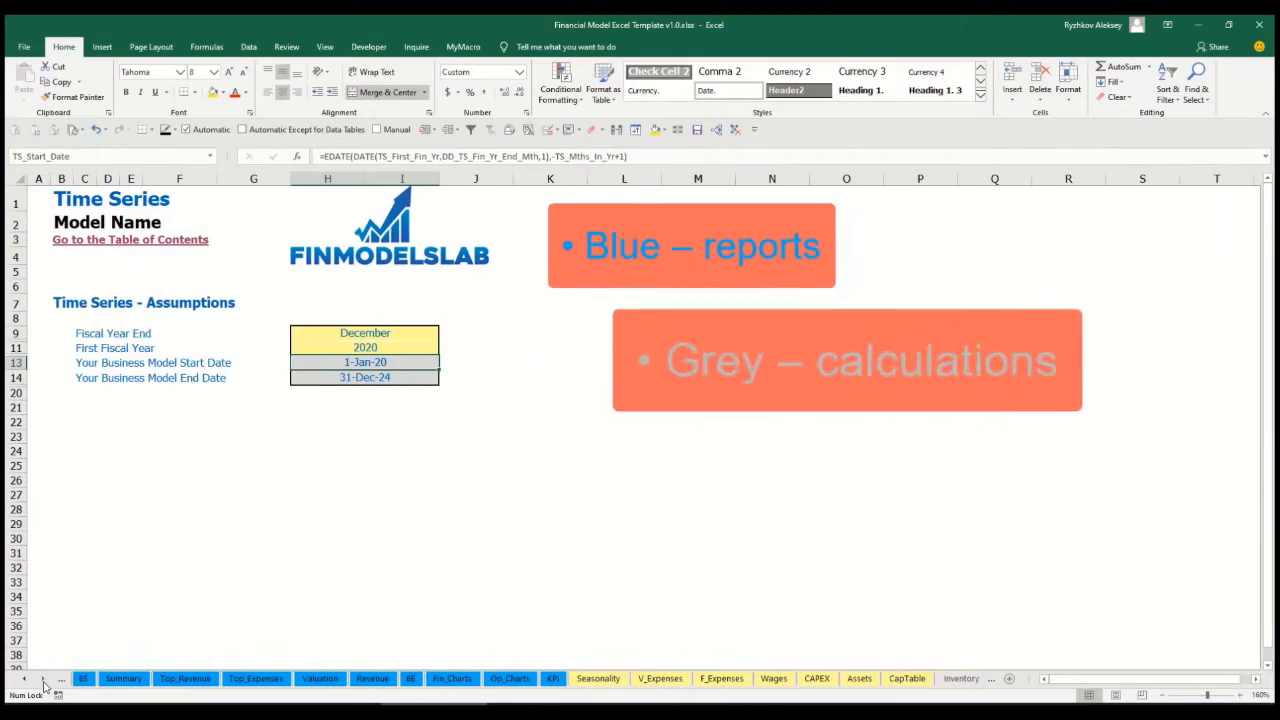
left_click(44, 680)
left_click(44, 680)
left_click(44, 680)
left_click(44, 680)
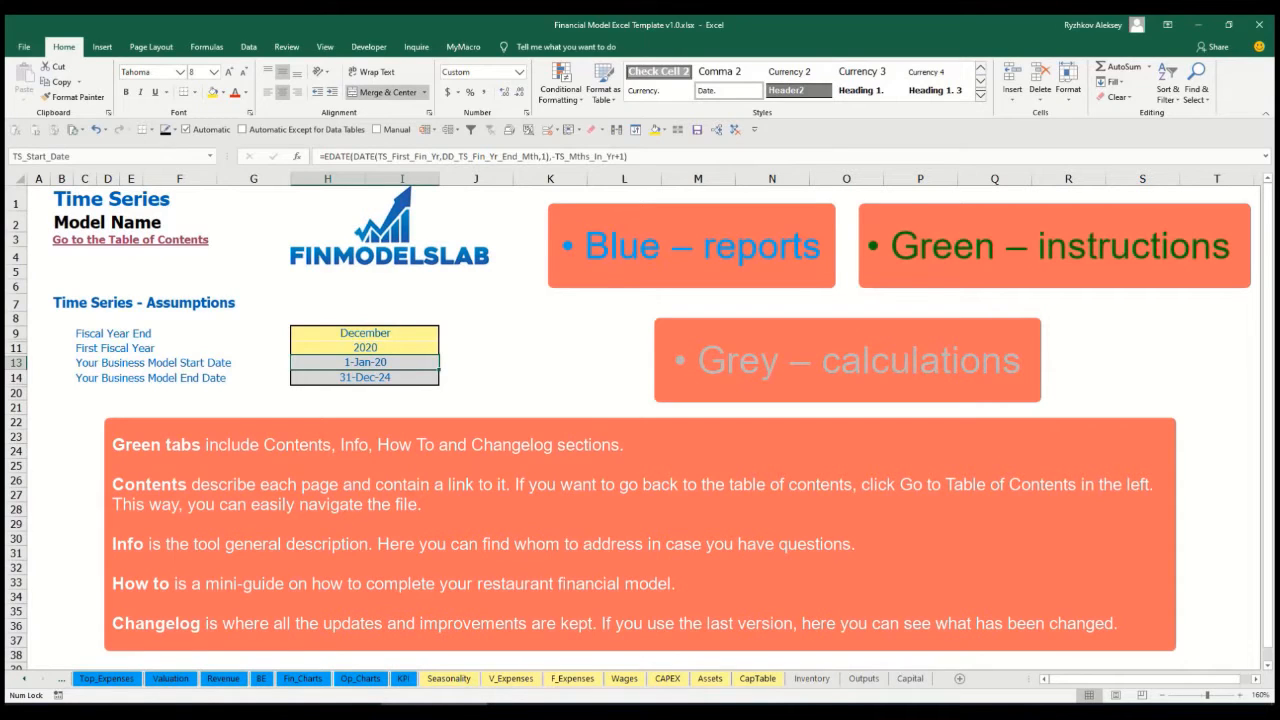
Open the Contents sheet, try its Financial Statements Summary link and return to the table of contents.
left_click(24, 679)
left_click(24, 679)
left_click(24, 680)
left_click(24, 680)
left_click(24, 680)
left_click(24, 680)
left_click(24, 680)
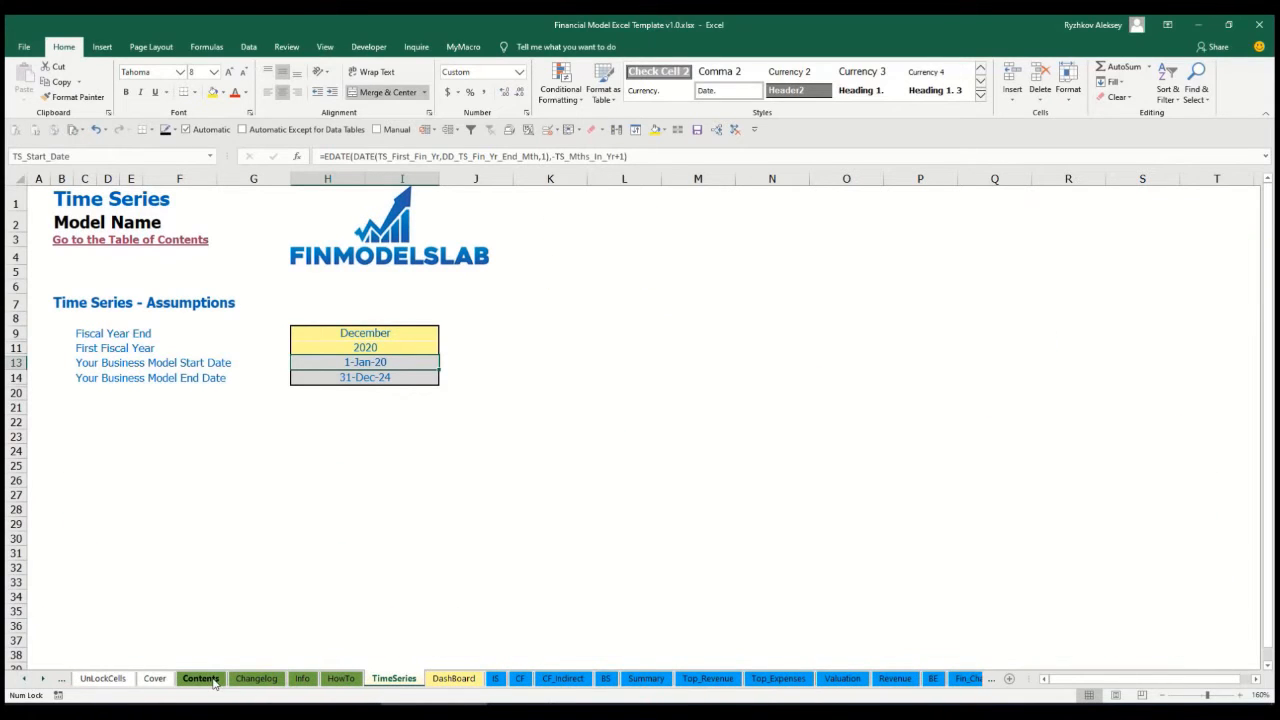
left_click(201, 679)
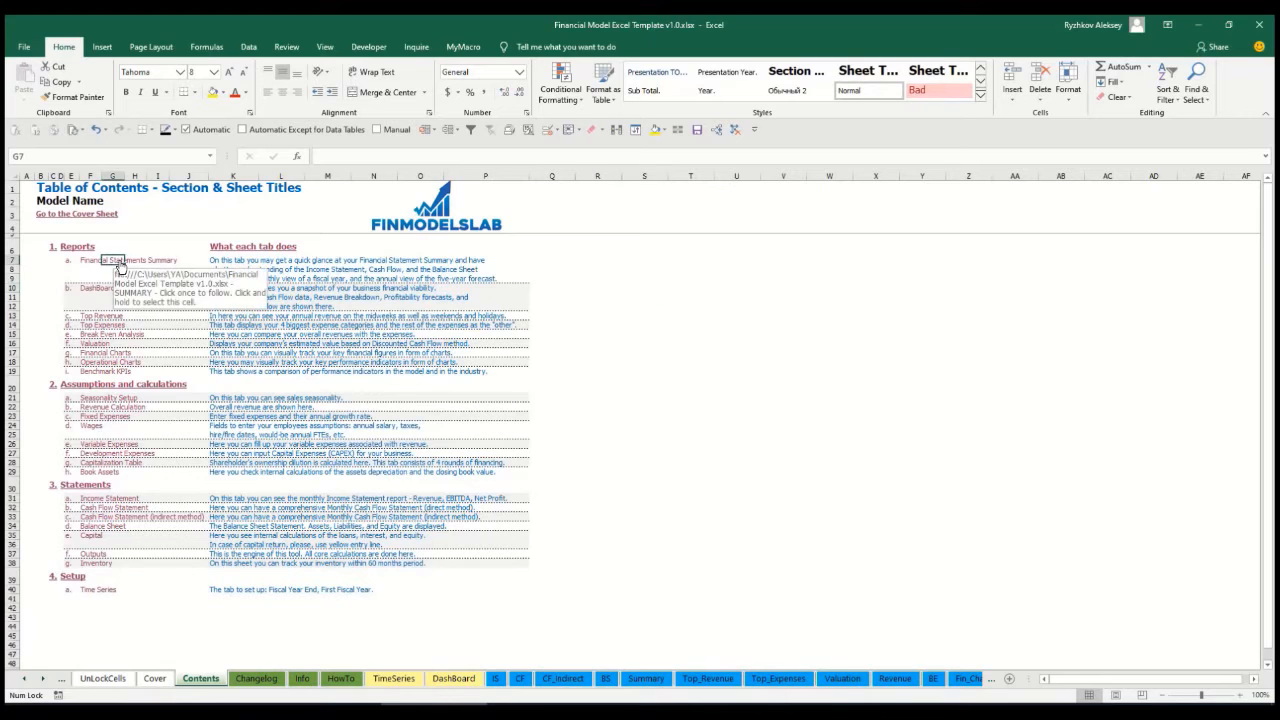
left_click(117, 265)
left_click(44, 216)
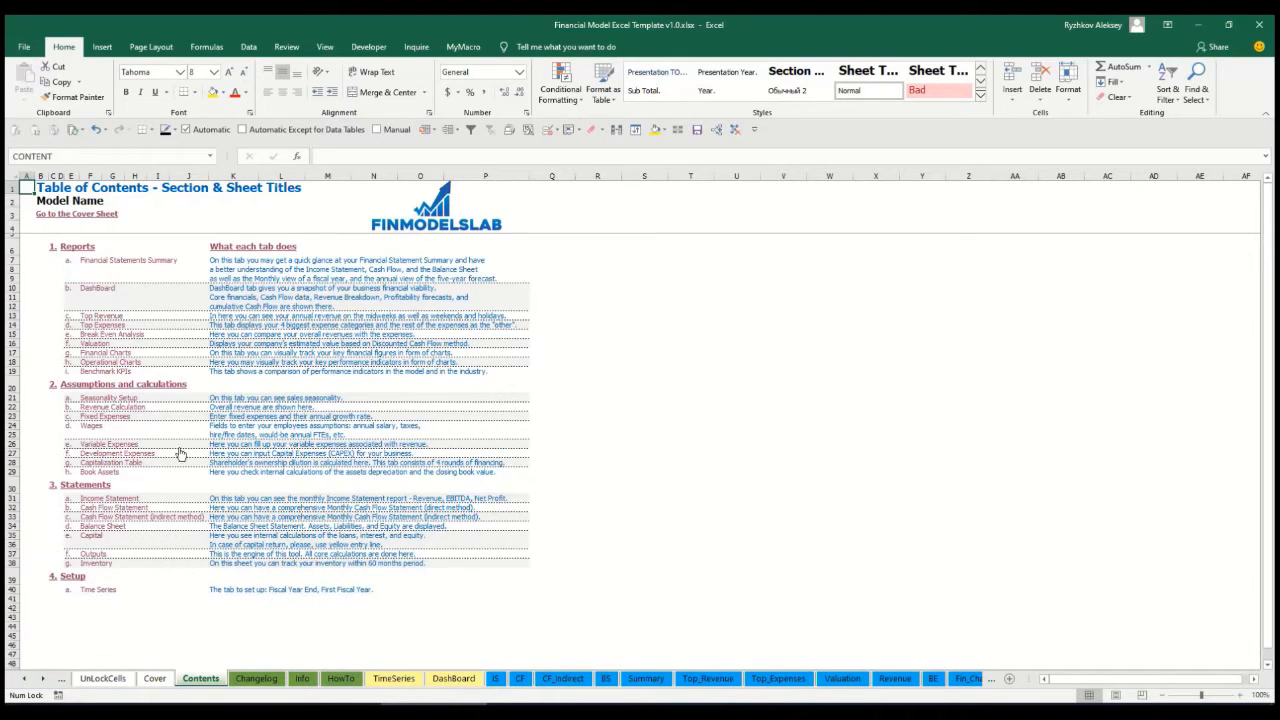
Read through the guide sections on the HowTo sheet and follow its Book Assets link.
left_click(340, 679)
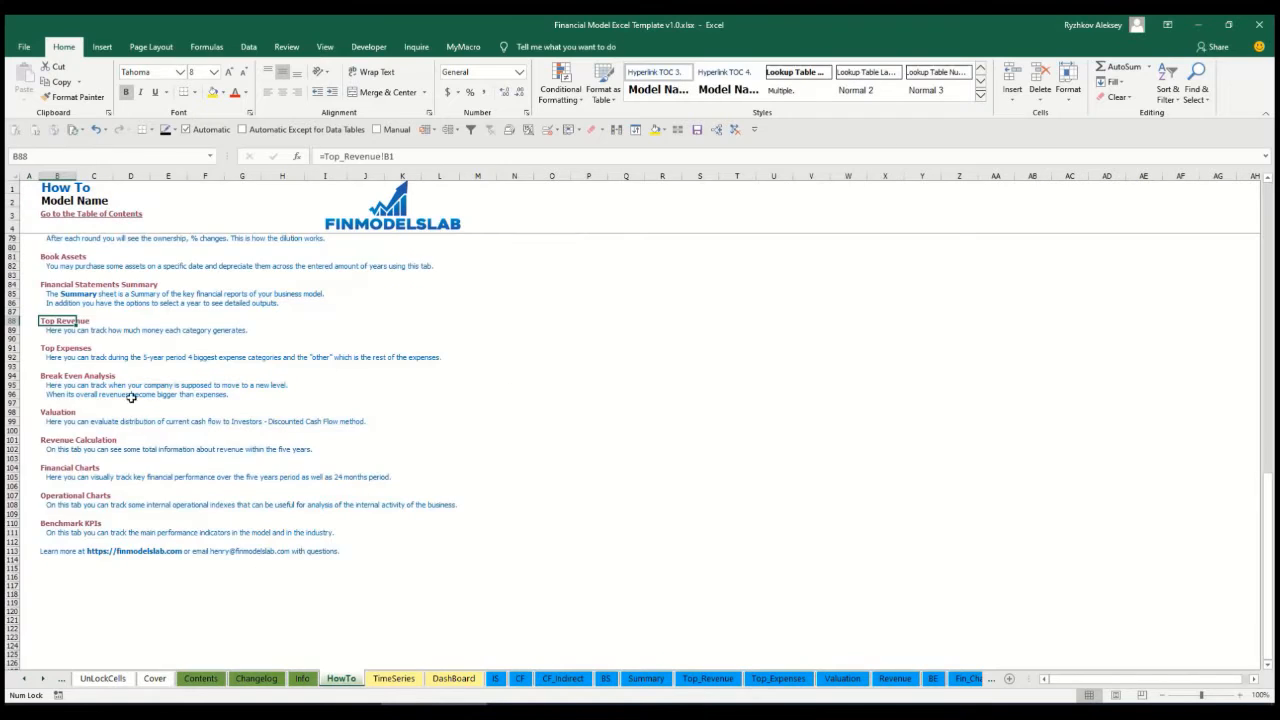
scroll(131, 397, "up", 20)
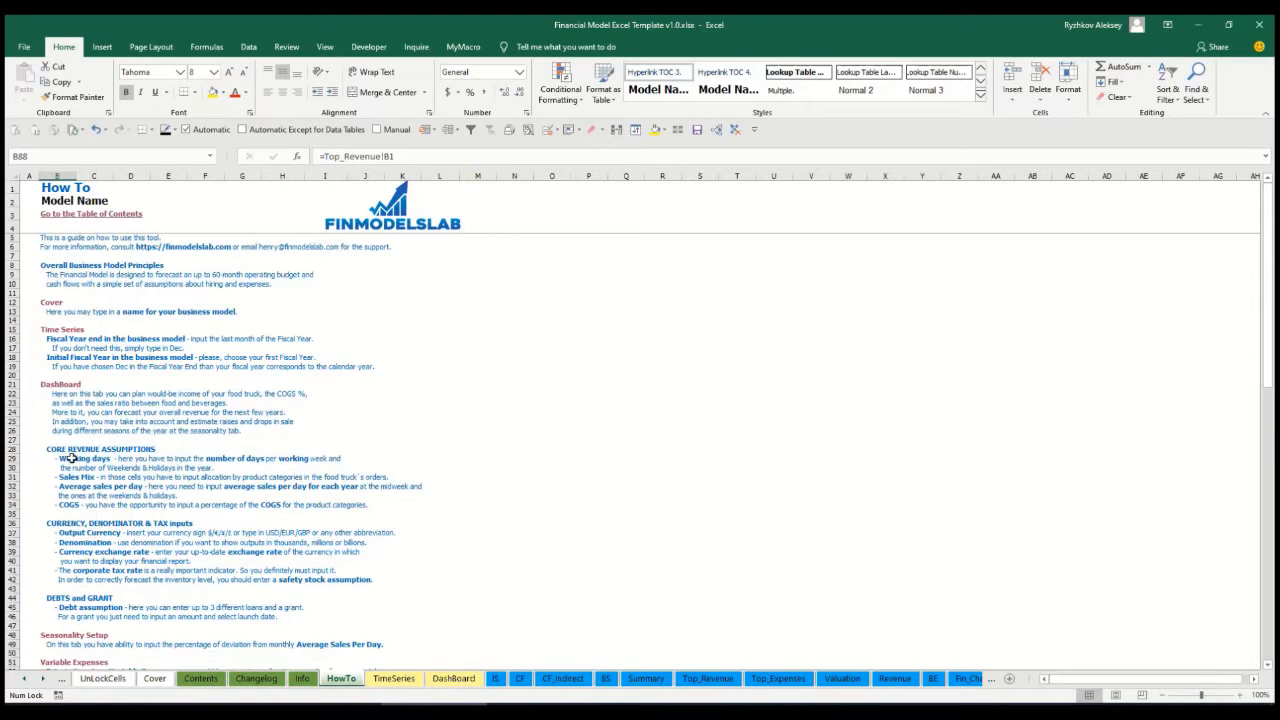
scroll(72, 458, "down", 3)
scroll(80, 486, "down", 3)
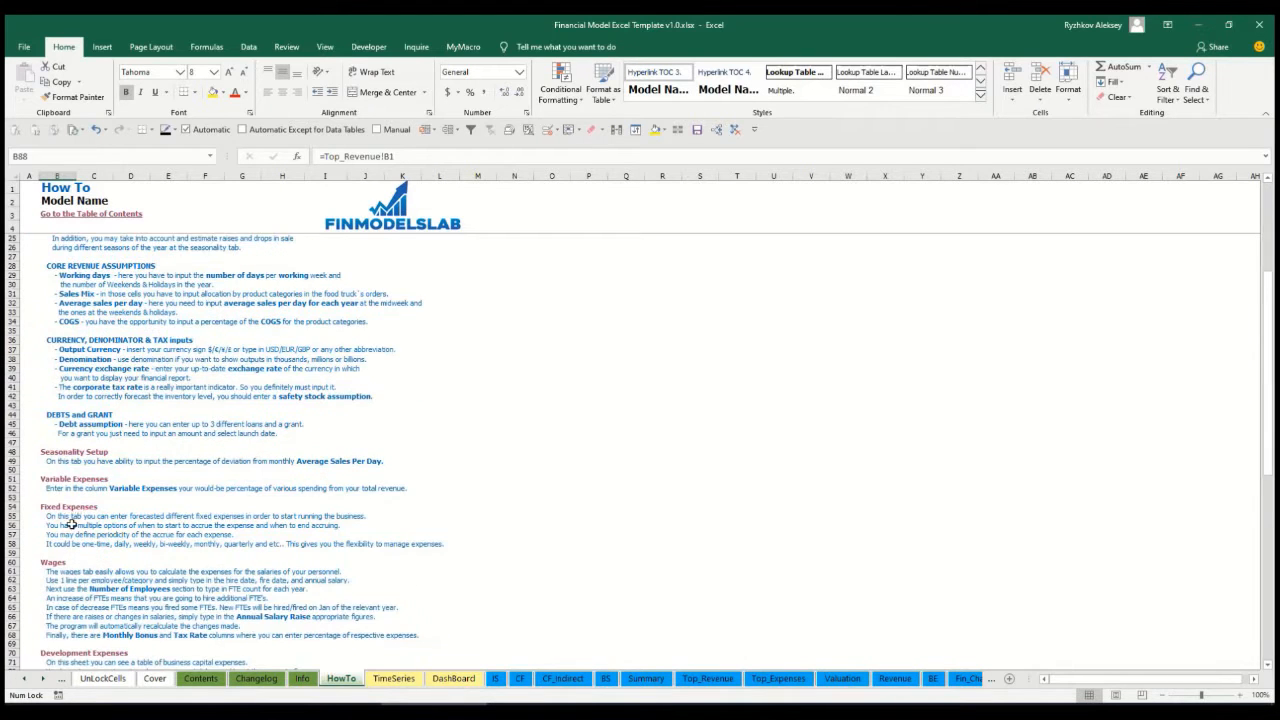
scroll(72, 524, "down", 6)
scroll(66, 537, "up", 12)
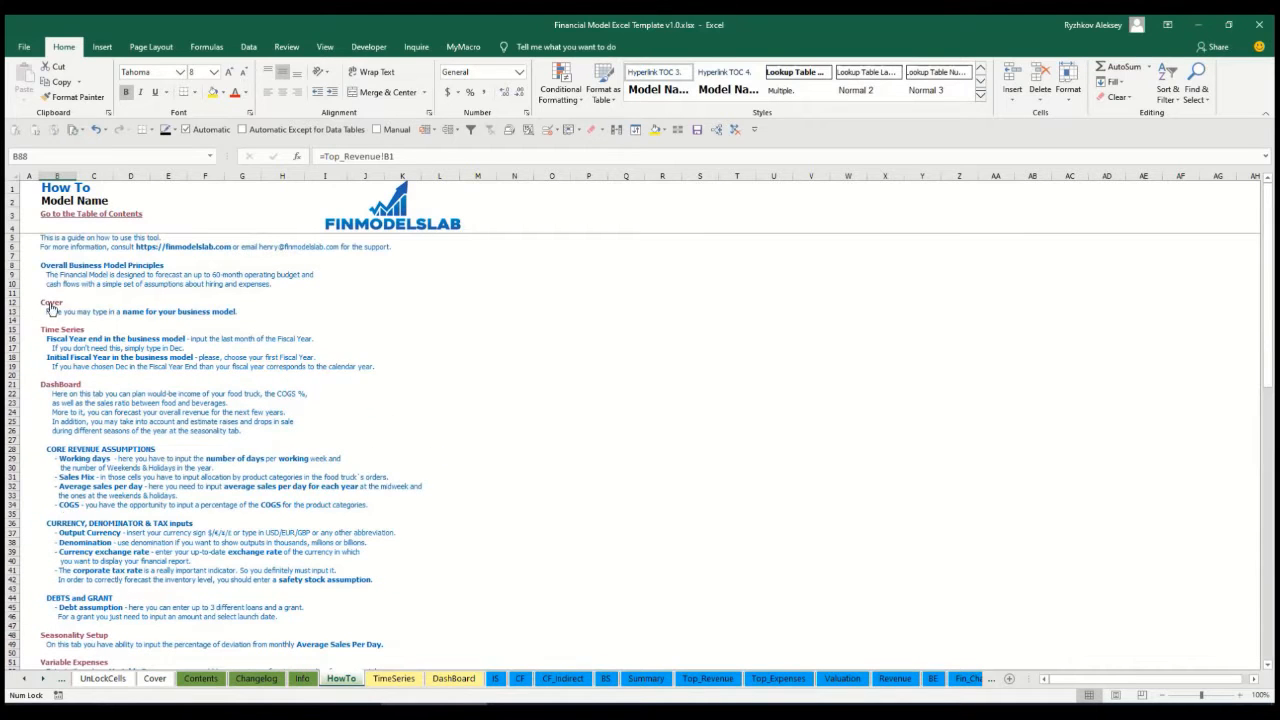
scroll(55, 400, "down", 9)
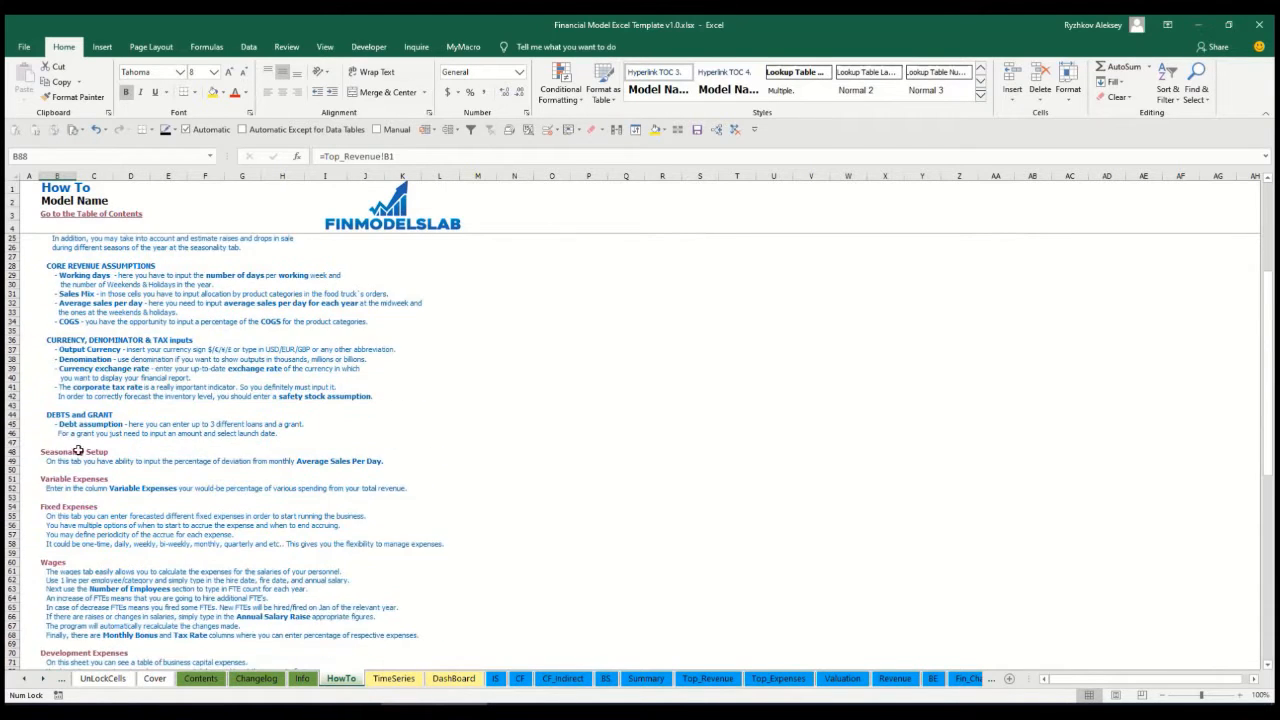
scroll(64, 394, "down", 3)
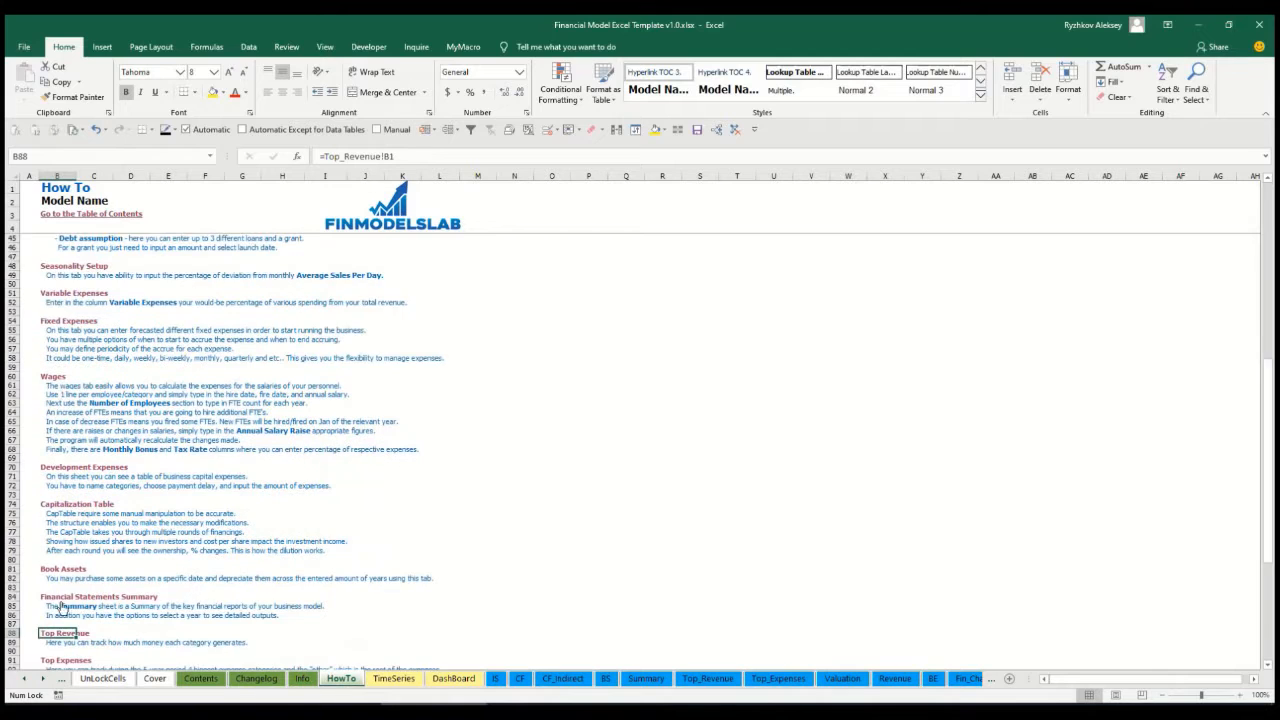
left_click(46, 570)
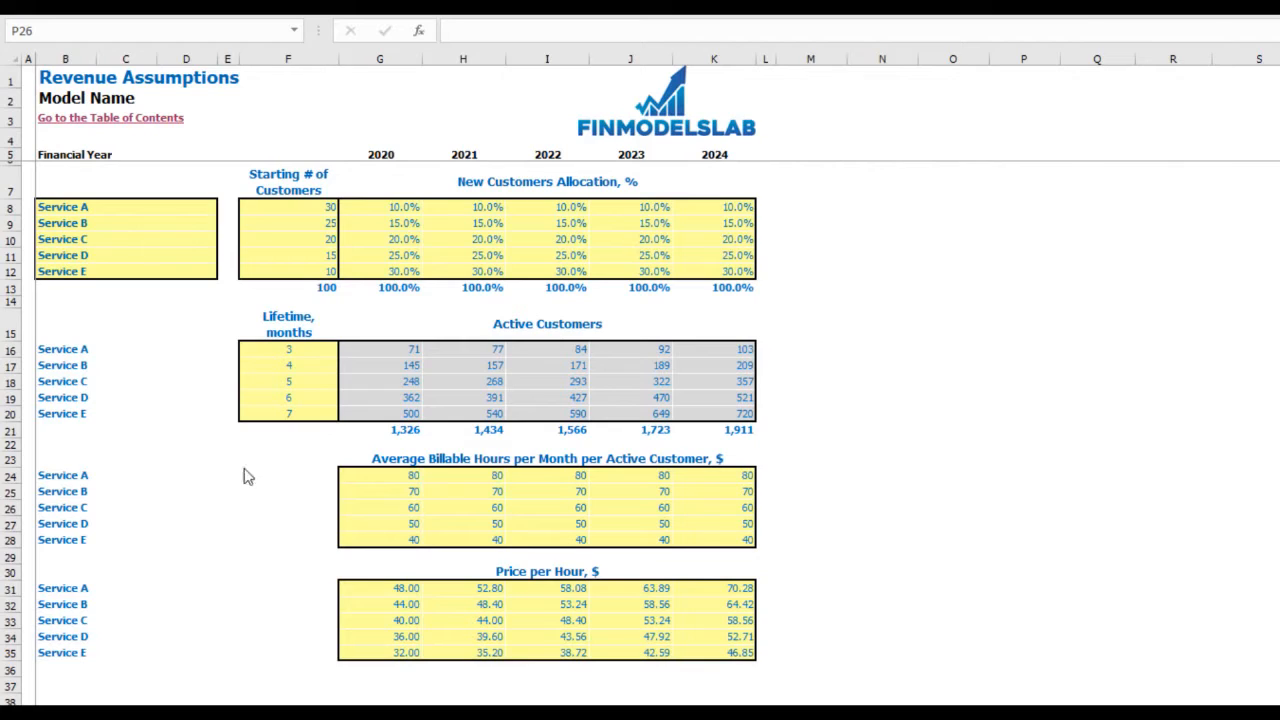
Rename Service A to Offering 1 in the service names list of the Revenue Assumptions sheet.
left_click_drag(126, 207, 126, 266)
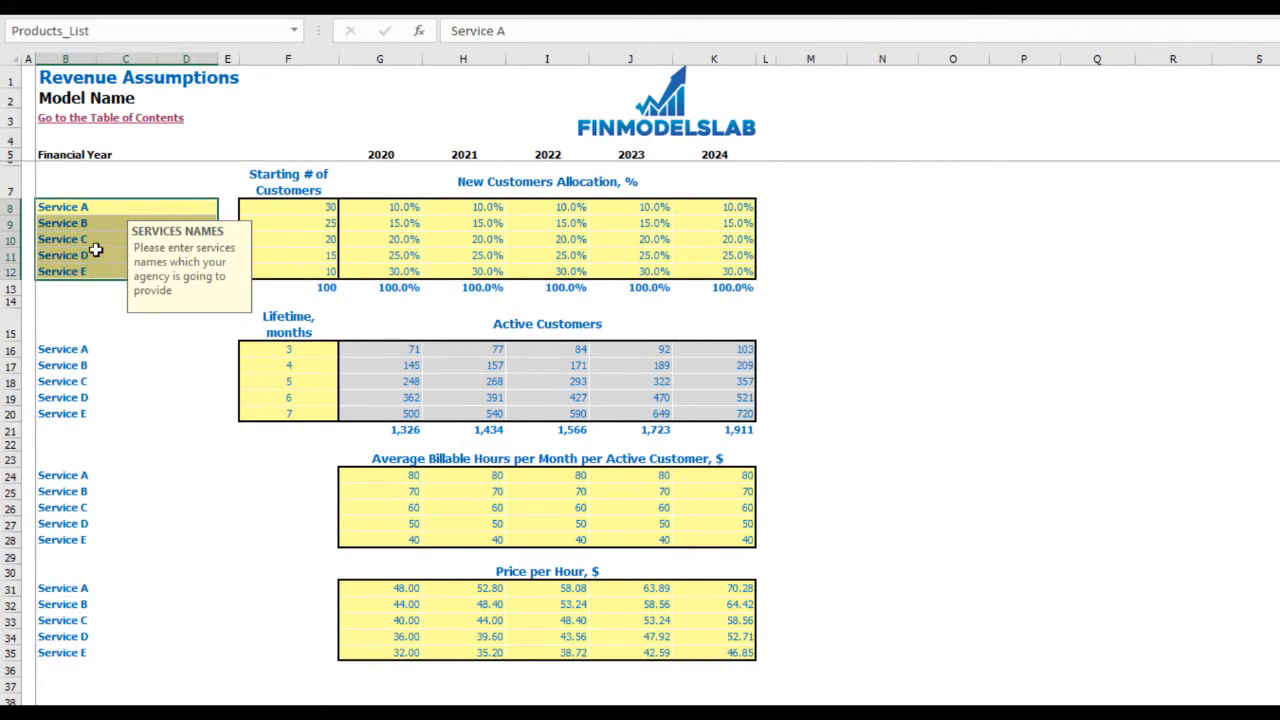
left_click(74, 209)
type("Offering 1")
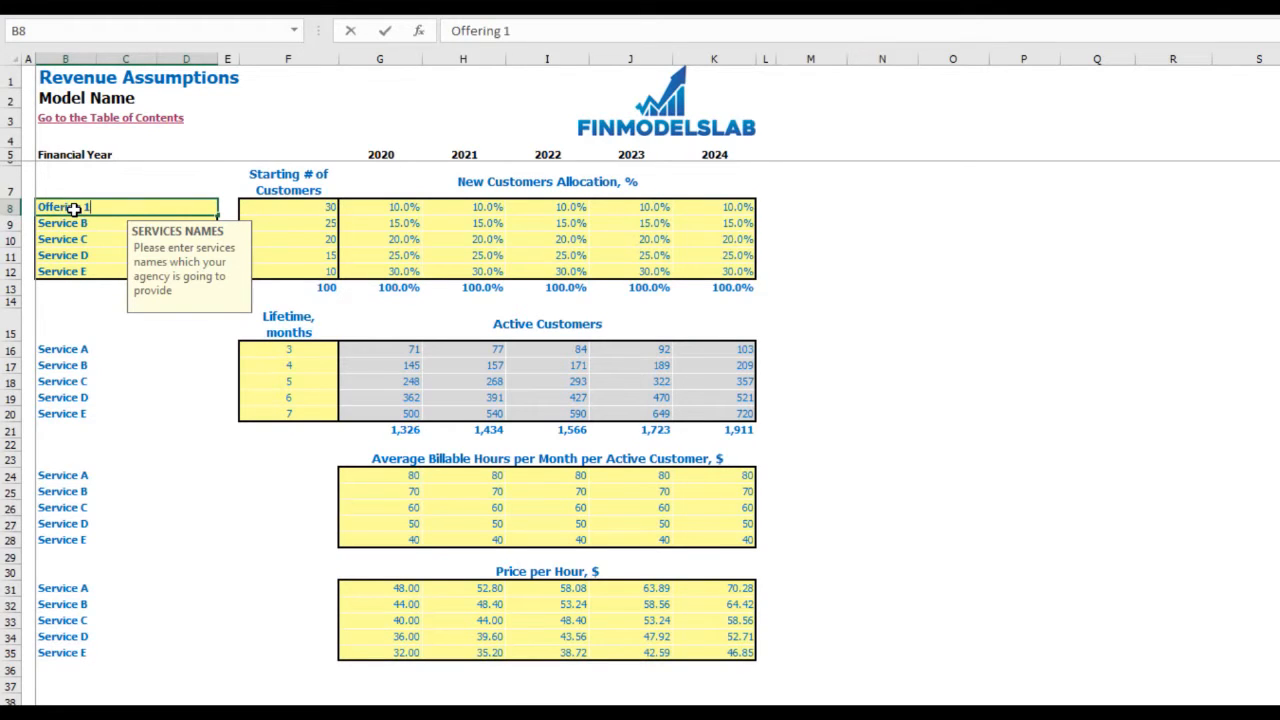
key("Return")
left_click(86, 287)
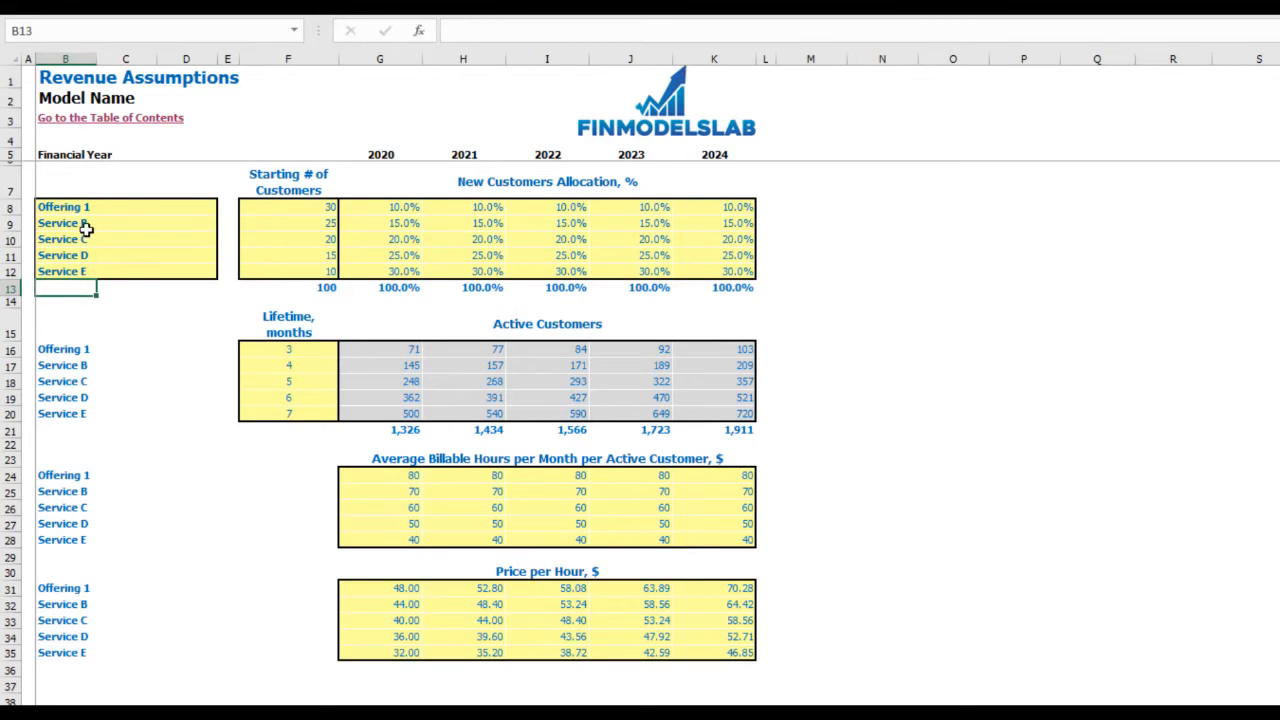
Clear the names, starting customers and new customer allocations of Service D and Service E (B11:K12).
left_click_drag(100, 255, 720, 267)
key("Delete")
left_click(918, 222)
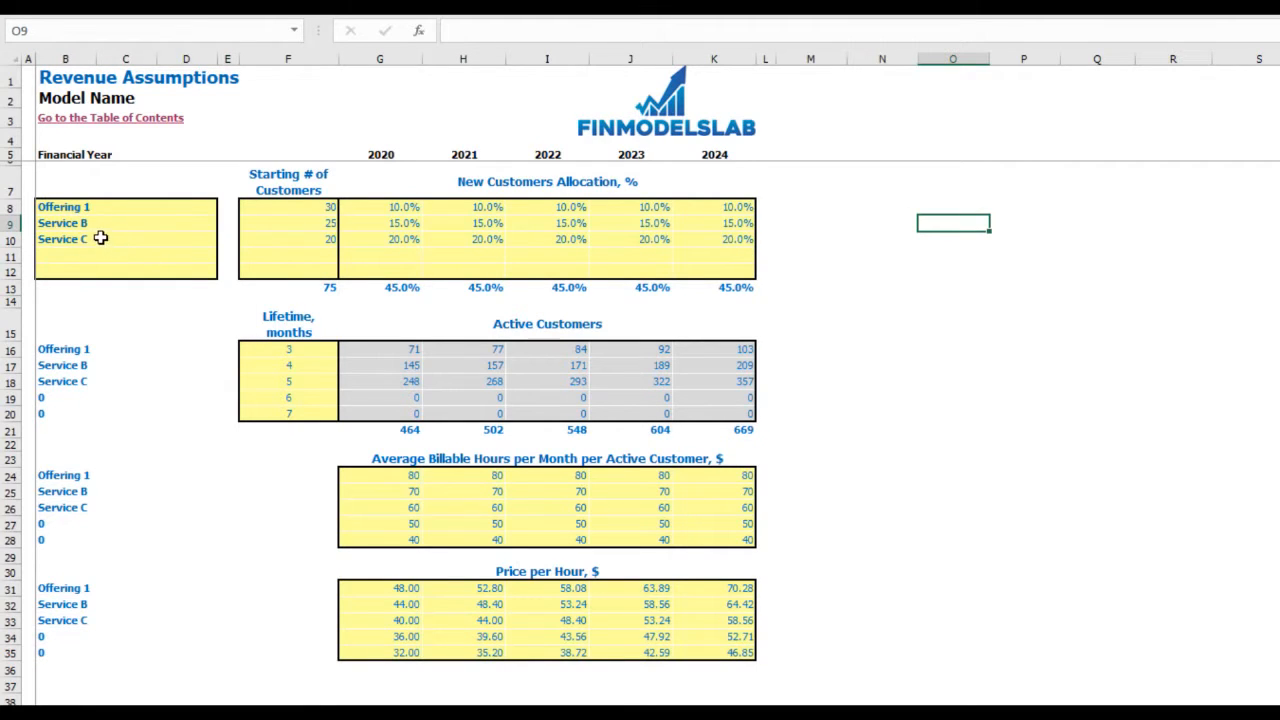
Undo the clearing of the Service D and Service E rows and the renaming of Service A.
key("ctrl+z")
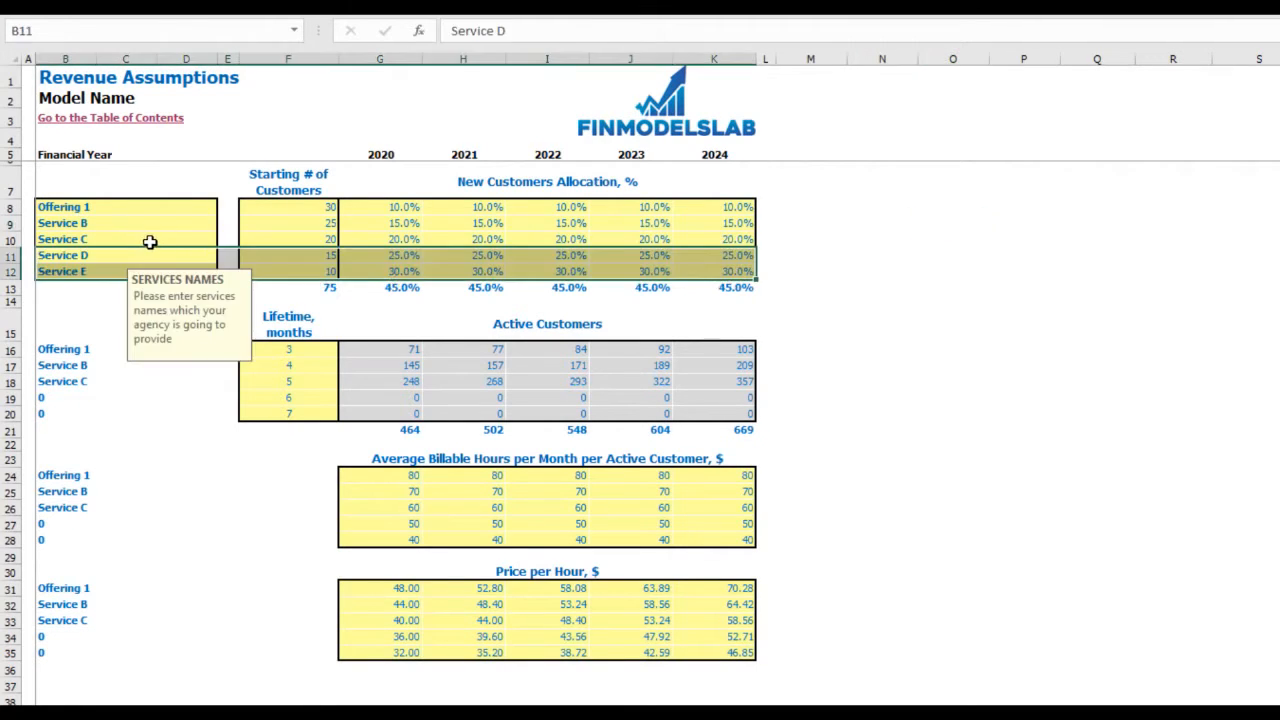
key("ctrl+z")
left_click(860, 294)
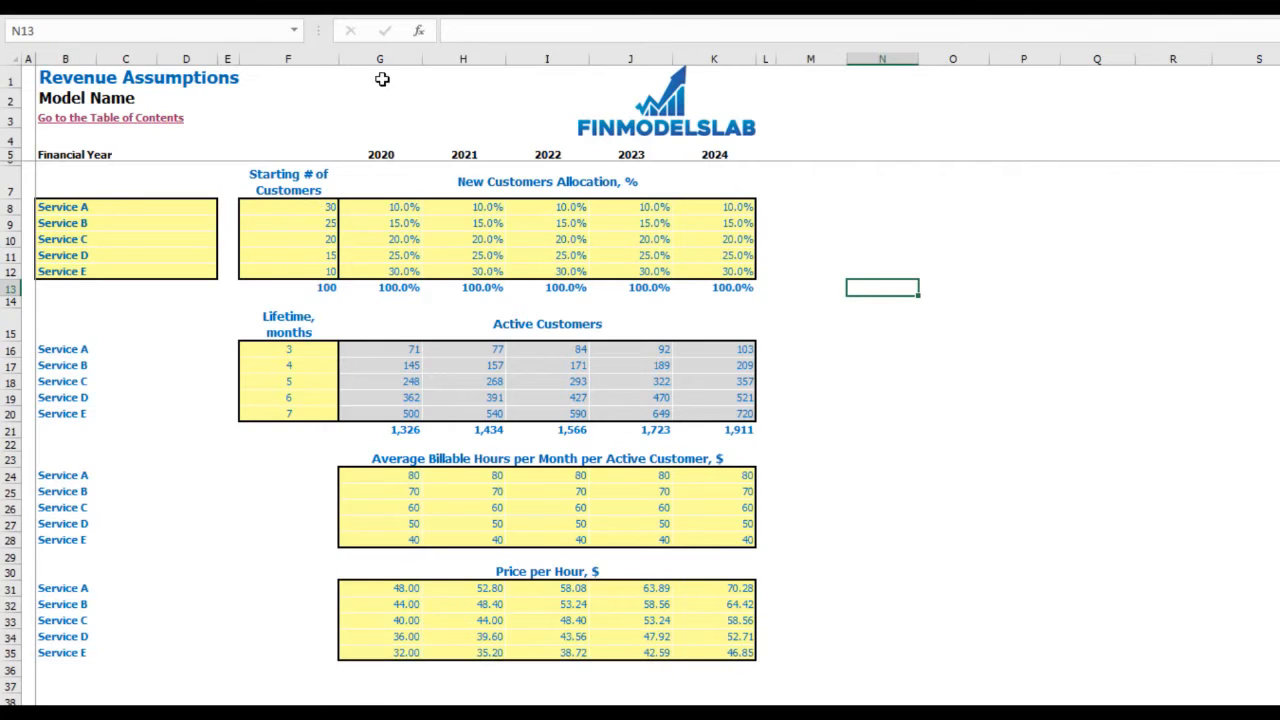
Set the starting number of customers to 50 for Service A and 60 for Service B.
left_click(297, 212)
type("50")
key("Return")
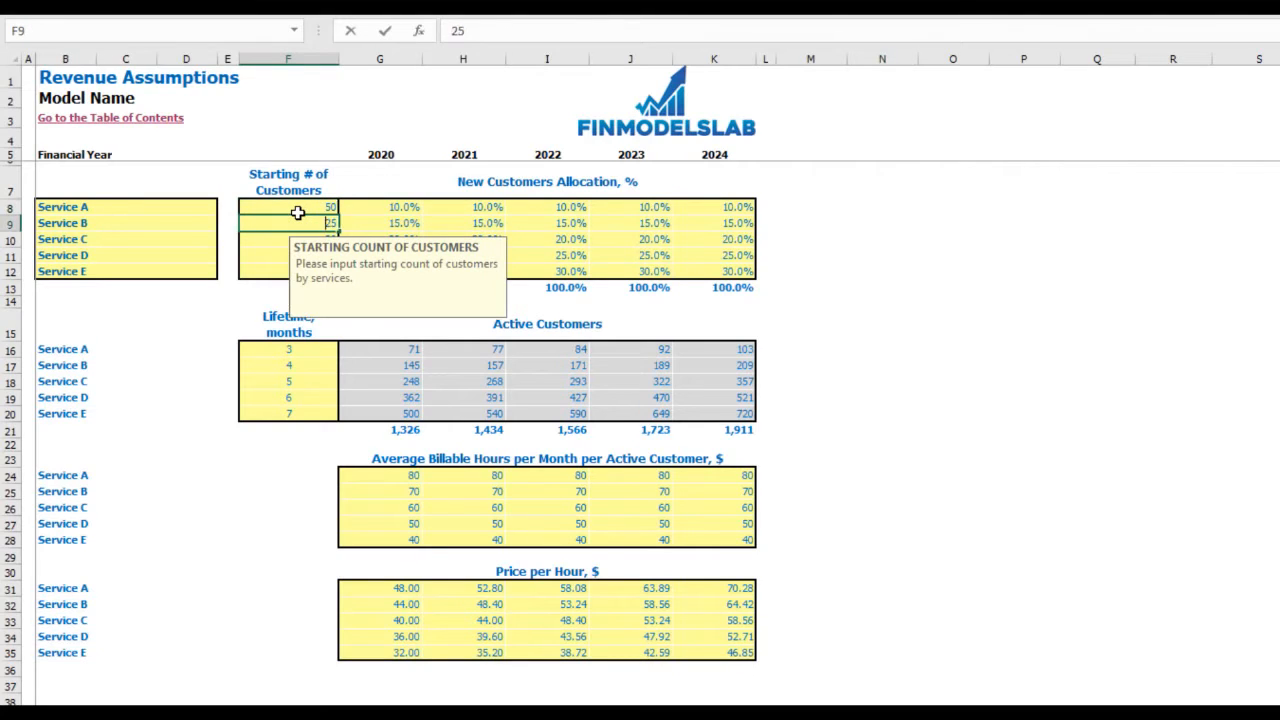
type("60")
key("Return")
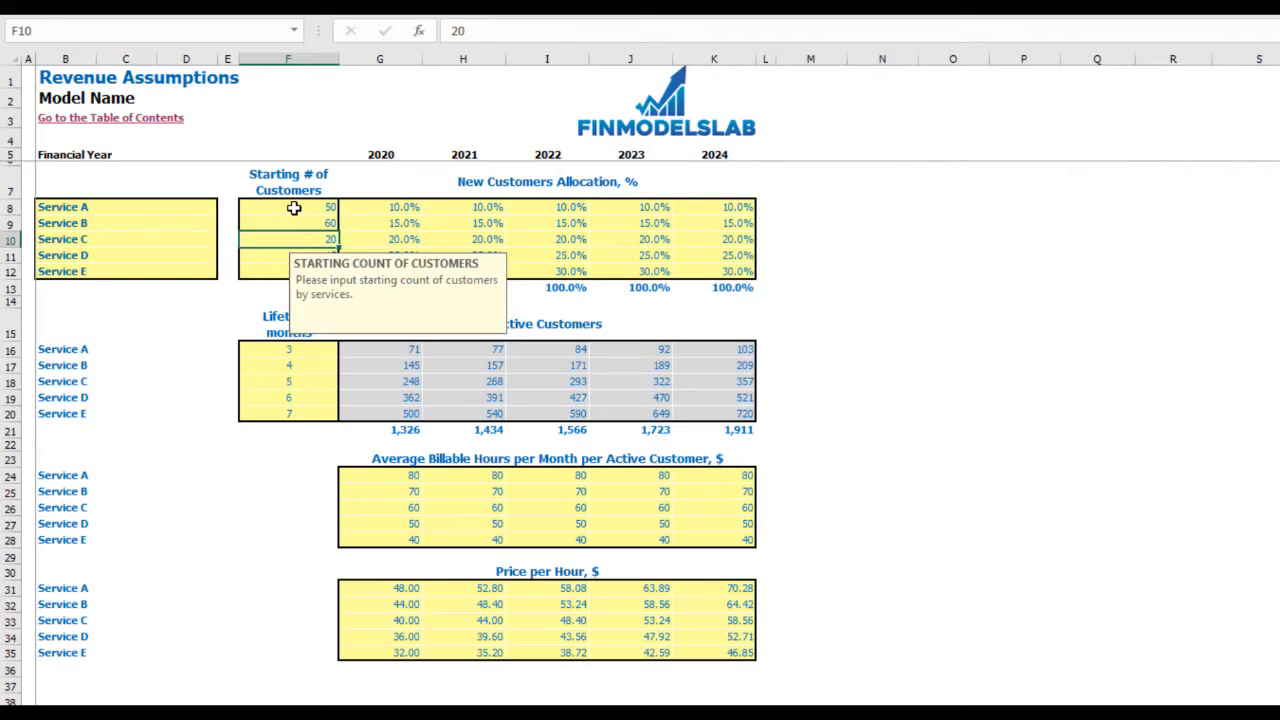
Clear the starting number of customers for all five services (F8:F12).
left_click_drag(289, 207, 272, 270)
key("Delete")
left_click(1097, 223)
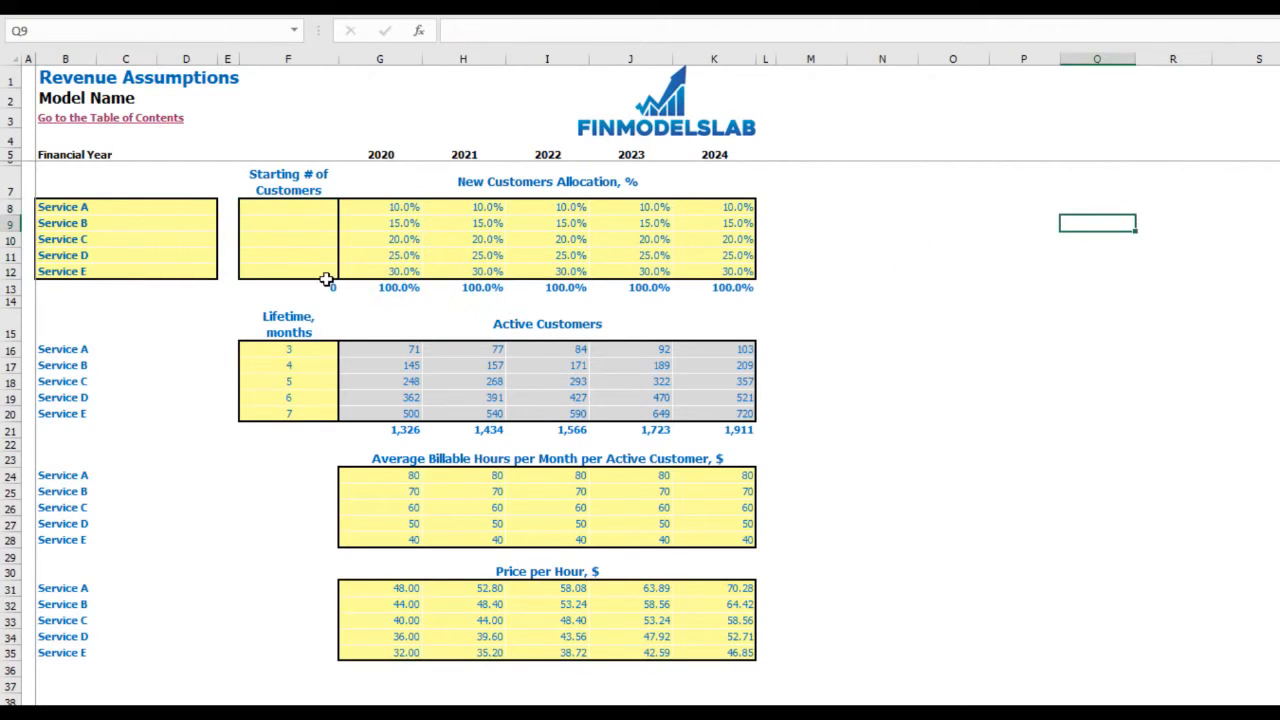
Check the total formula of the starting customers in F13 and highlight the New Customers Allocation percentages for 2020 to 2024.
left_click(326, 285)
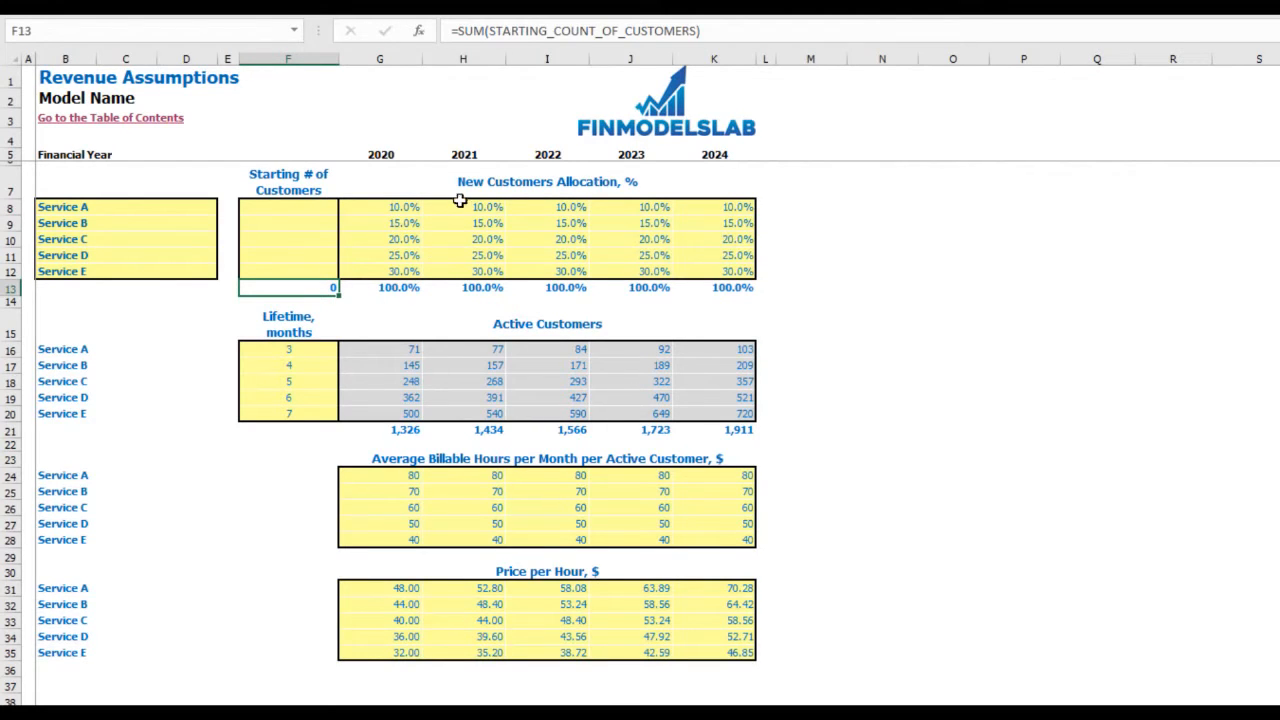
left_click_drag(408, 205, 714, 270)
left_click(930, 239)
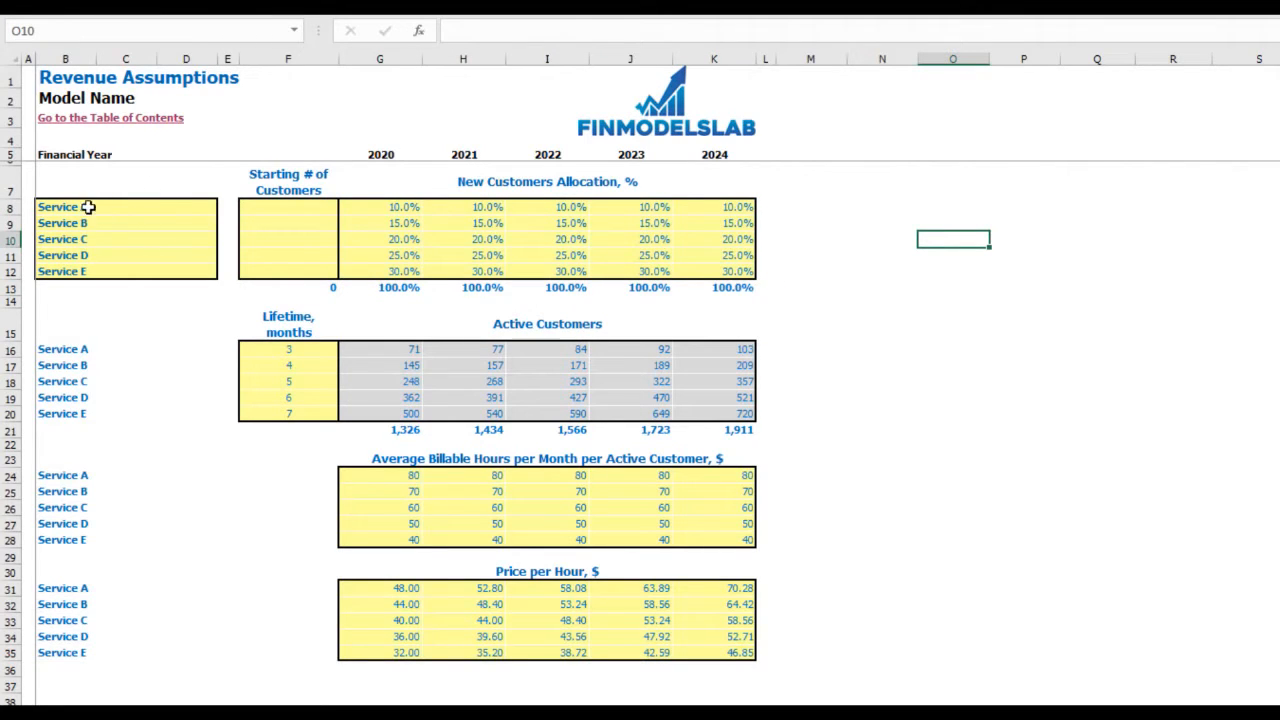
Set Service A's New Customers Allocation to 15% for 2021 and 20% for 2022, and highlight the yearly totals.
left_click(424, 209)
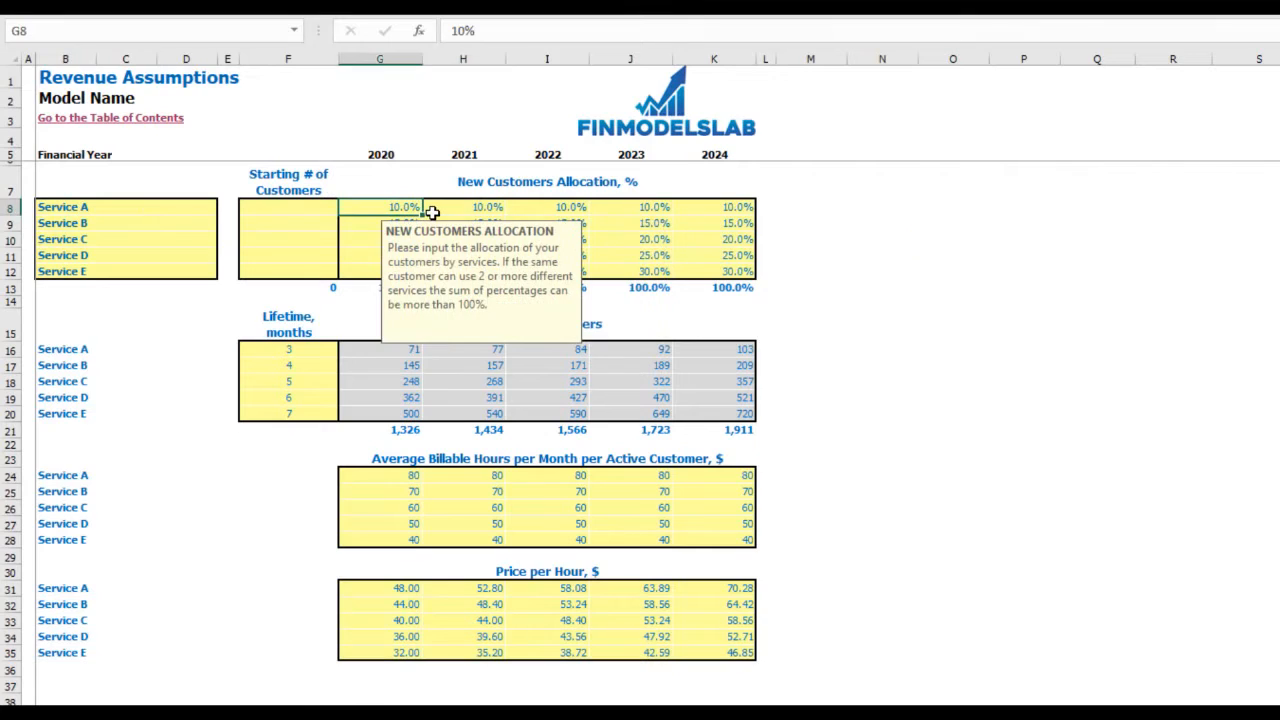
key("Right")
type("15")
key("Tab")
type("20")
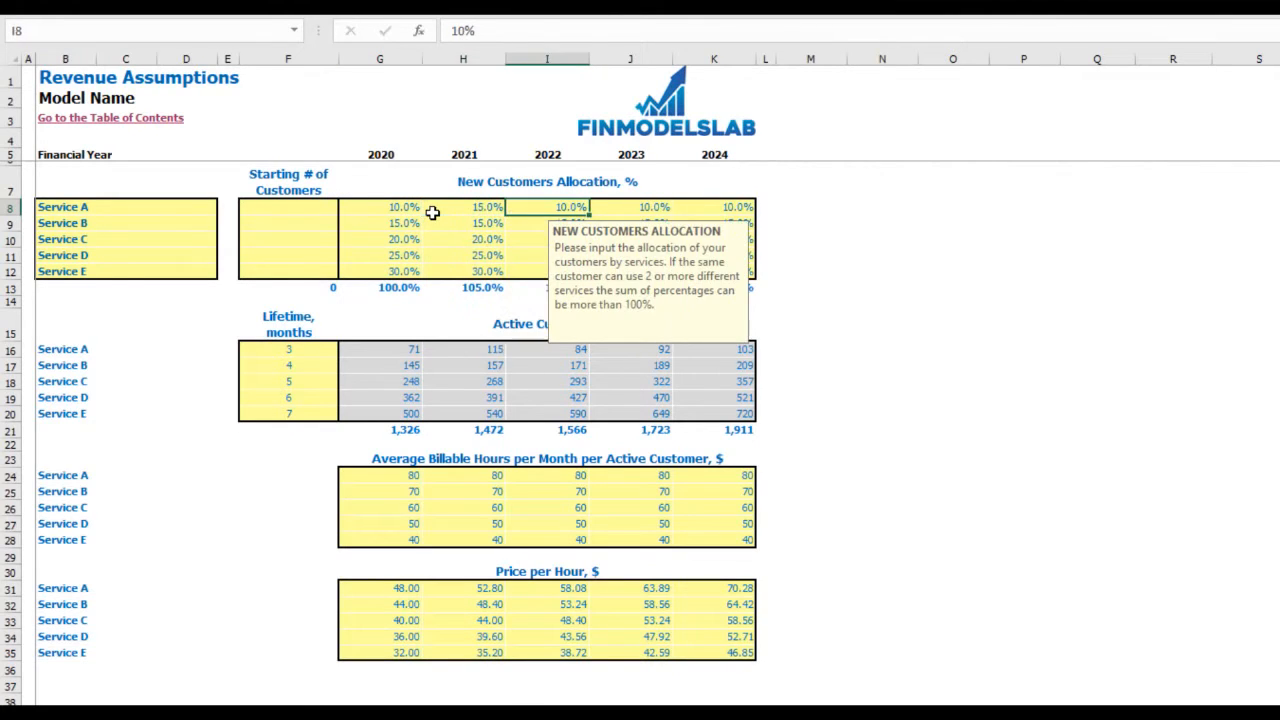
key("Return")
left_click(884, 270)
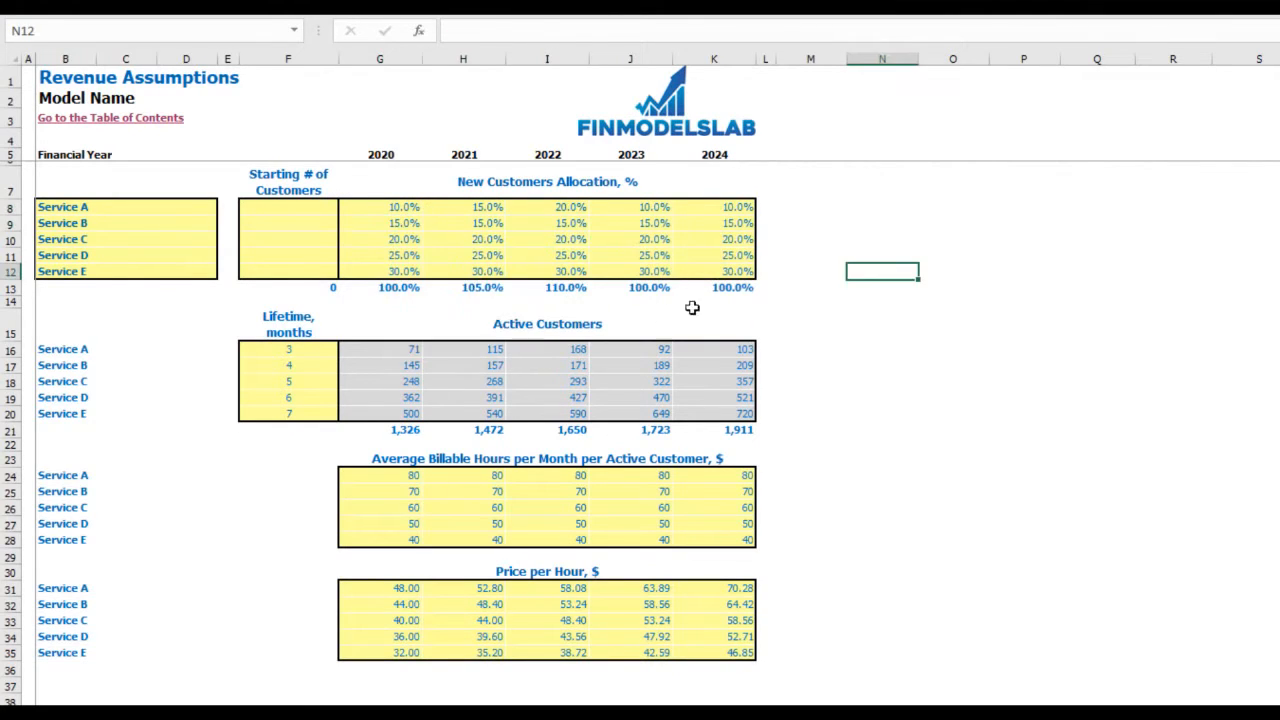
left_click_drag(380, 287, 731, 291)
left_click(905, 265)
Set Service E's New Customers Allocation to 25% for 2021 and 20% for 2022, and recheck the yearly totals.
left_click(496, 274)
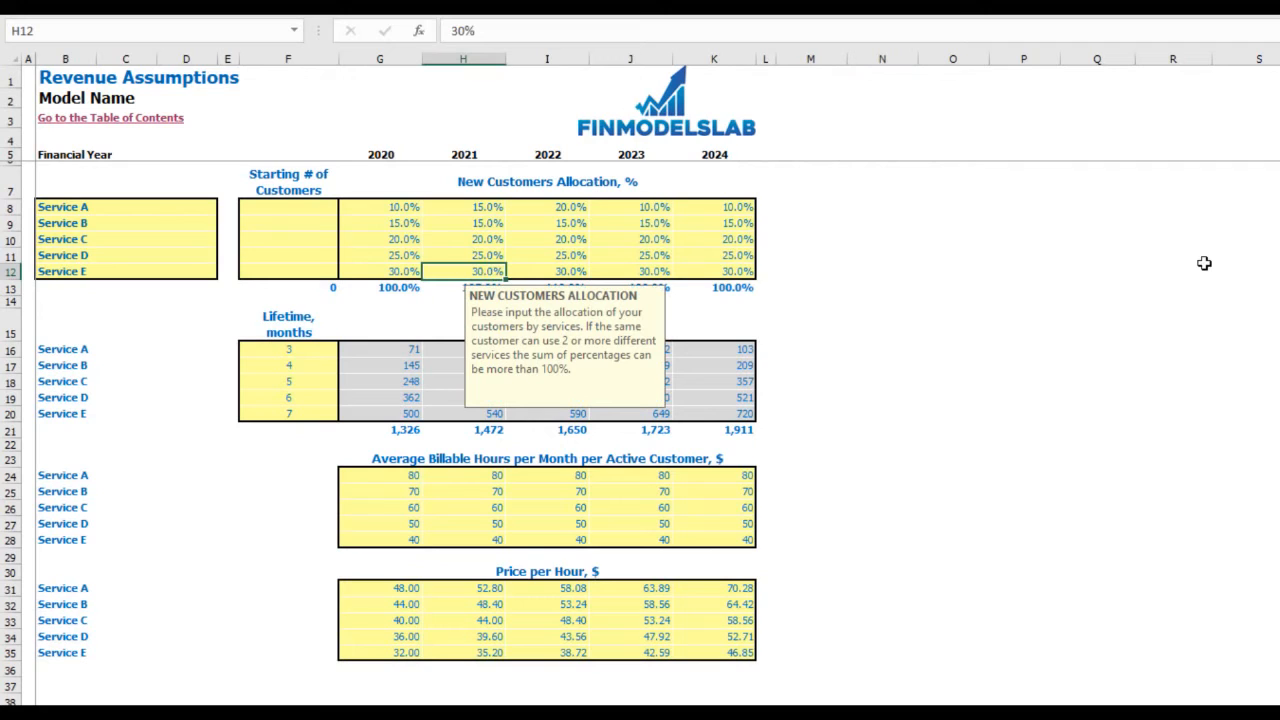
type("25")
key("Tab")
type("20")
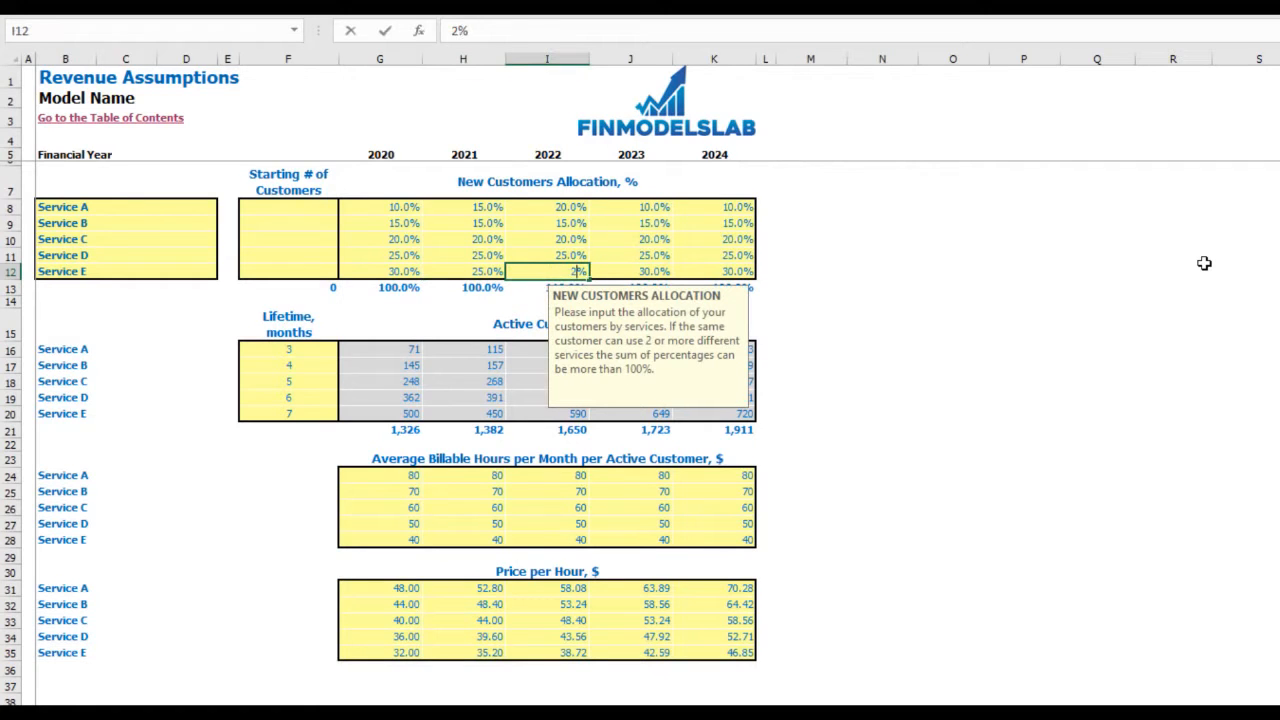
key("Return")
left_click(1204, 262)
left_click_drag(388, 289, 711, 289)
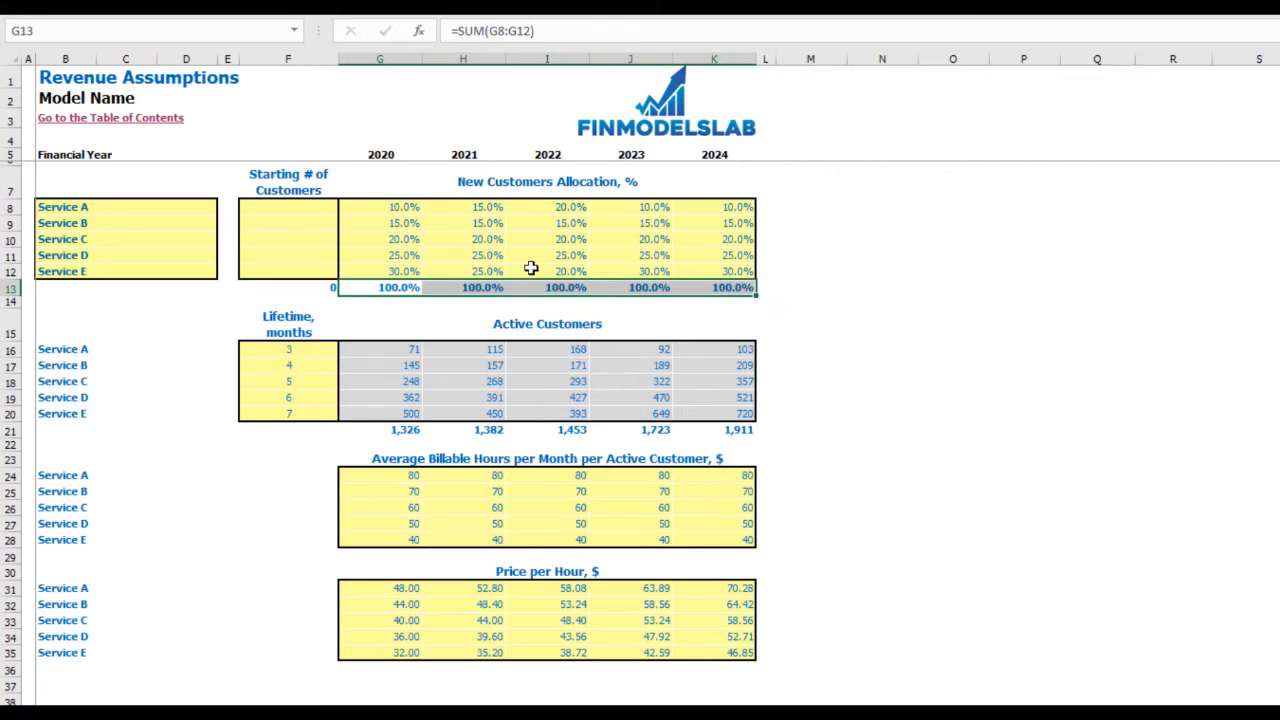
left_click(845, 281)
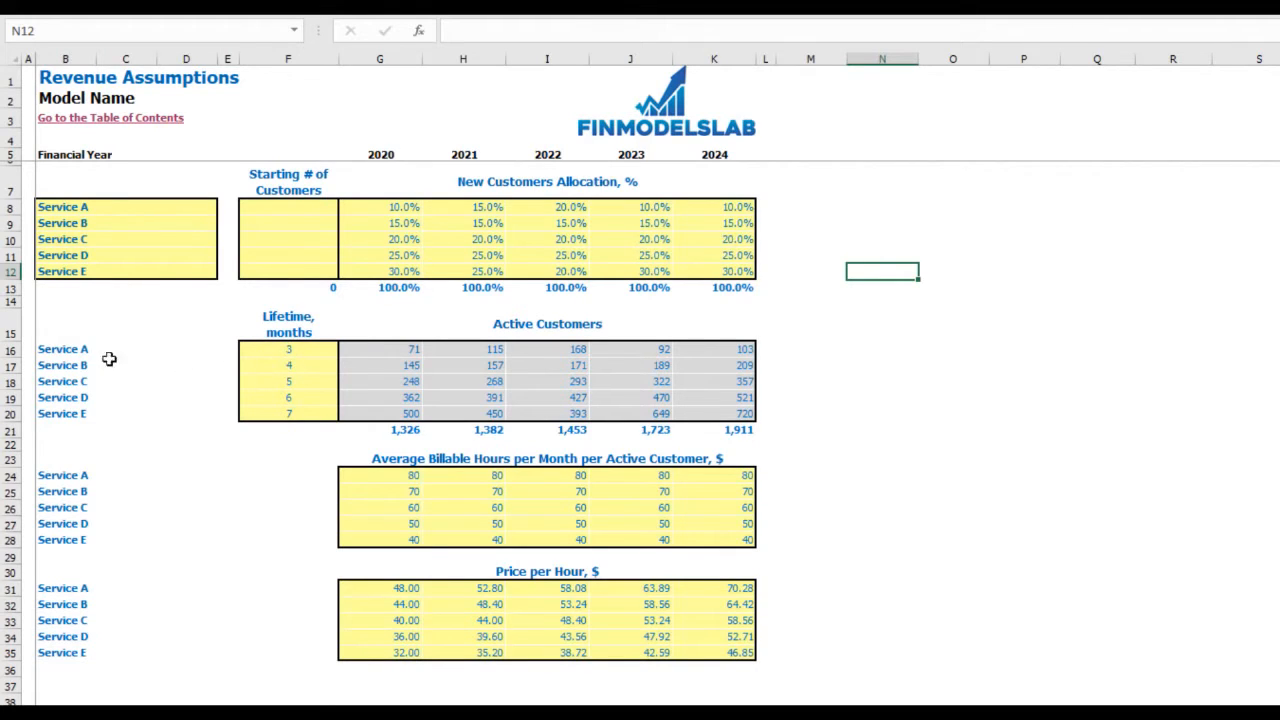
Set the customer lifetimes of Services A to E to 5, 6, 10, 12 and 15 months, and highlight the Active Customers figures.
left_click(258, 346)
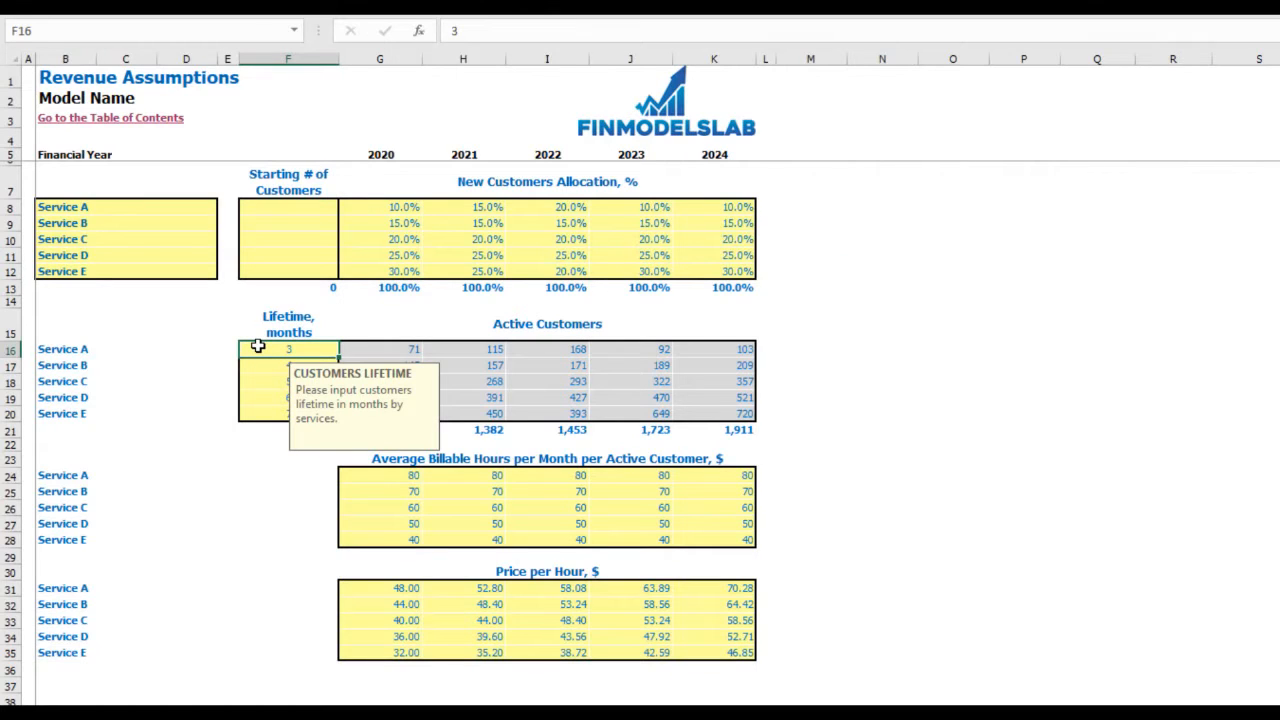
type("5")
key("Return")
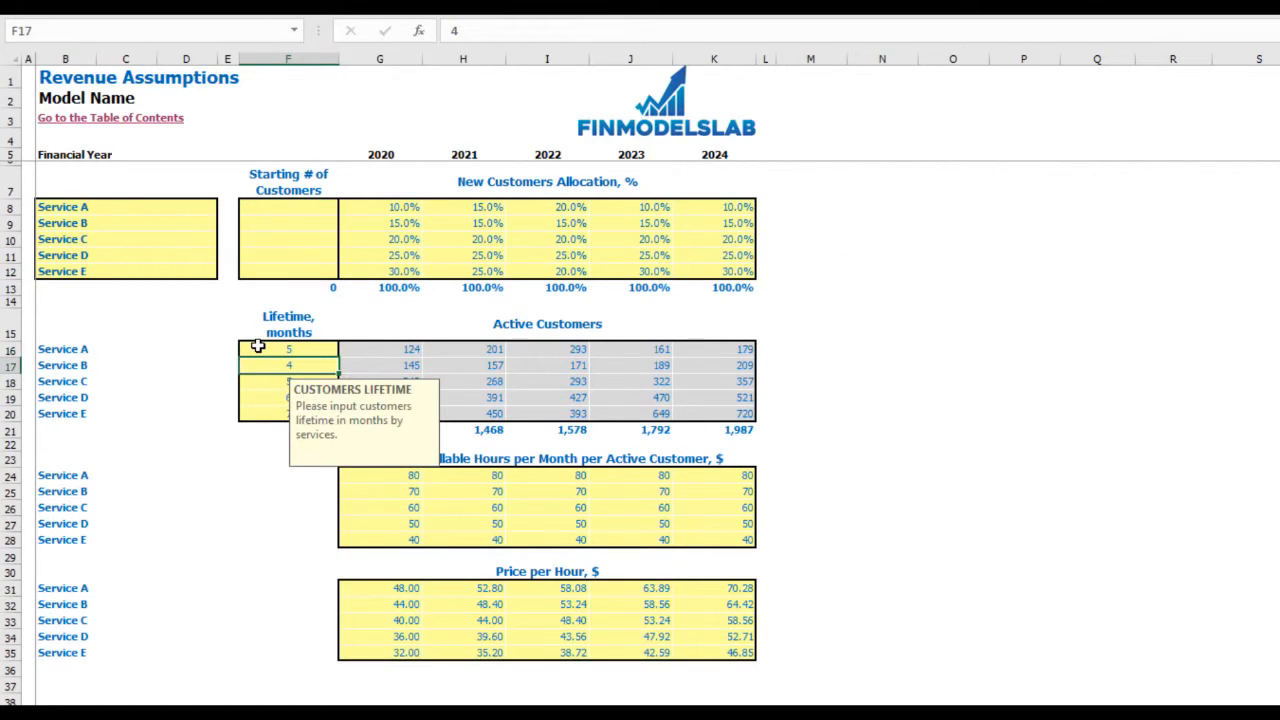
type("6")
key("Return")
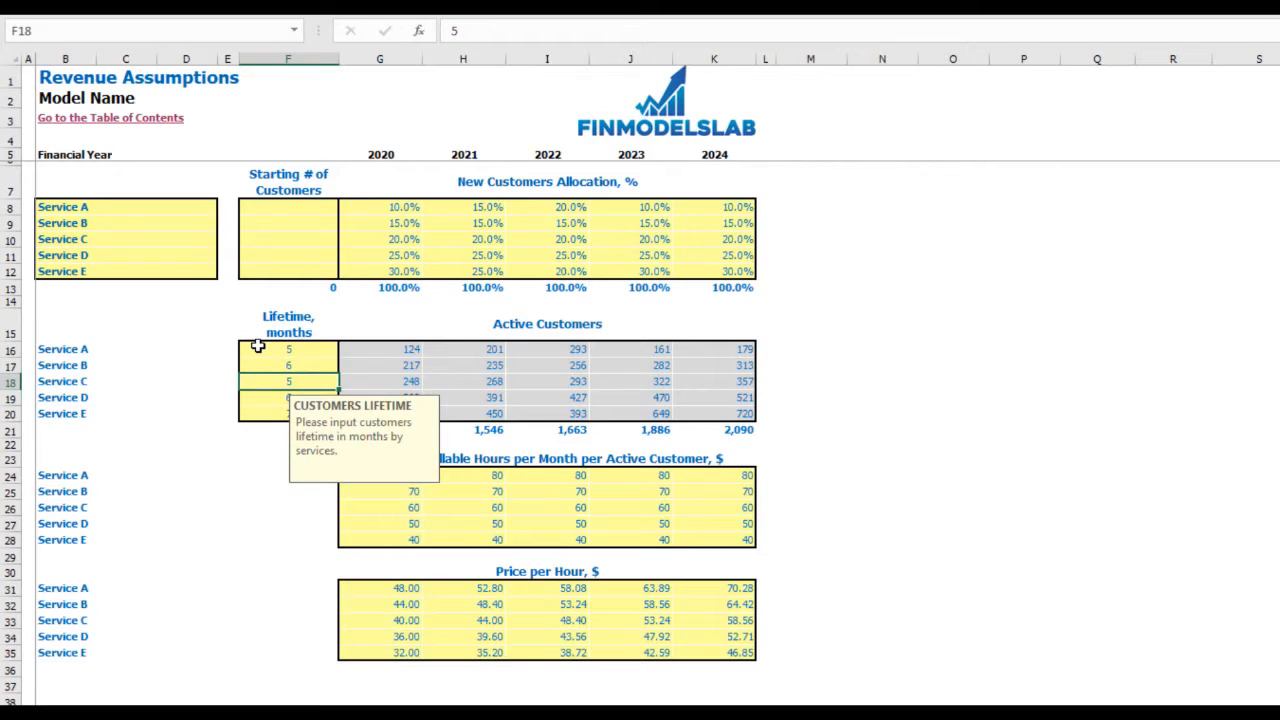
type("10")
key("Return")
type("12")
key("Return")
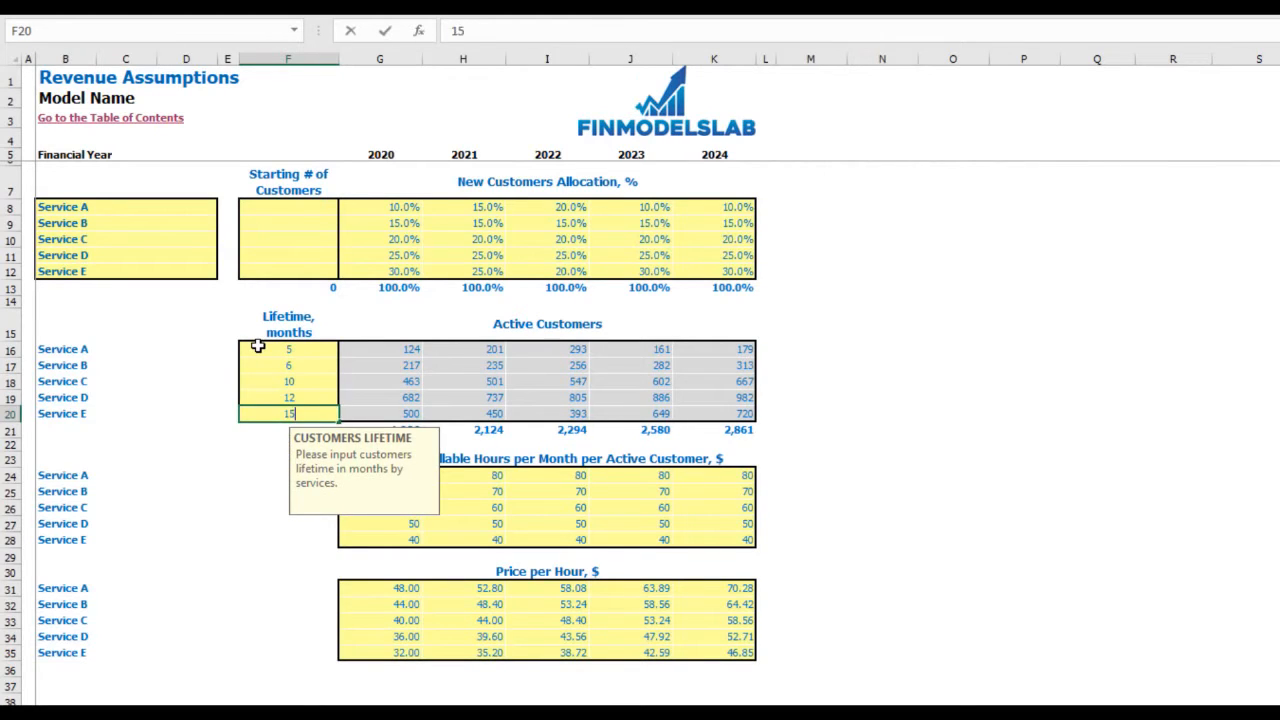
key("Return")
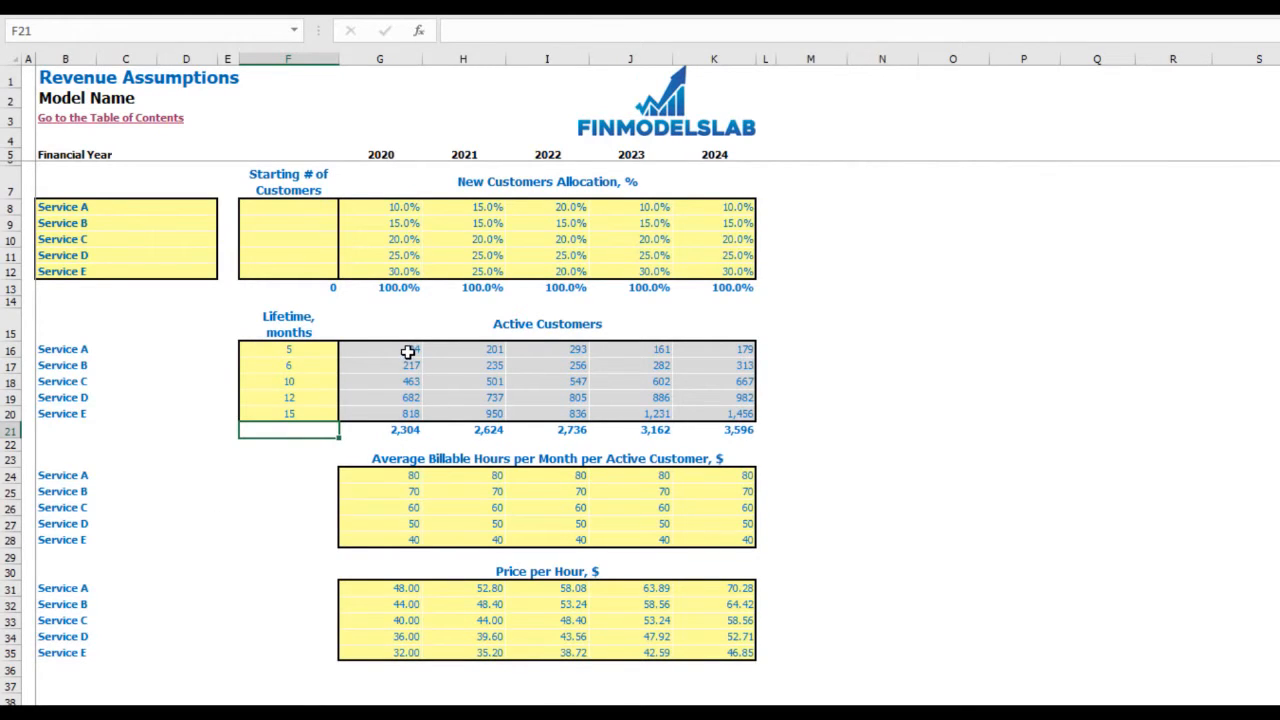
left_click_drag(408, 351, 744, 418)
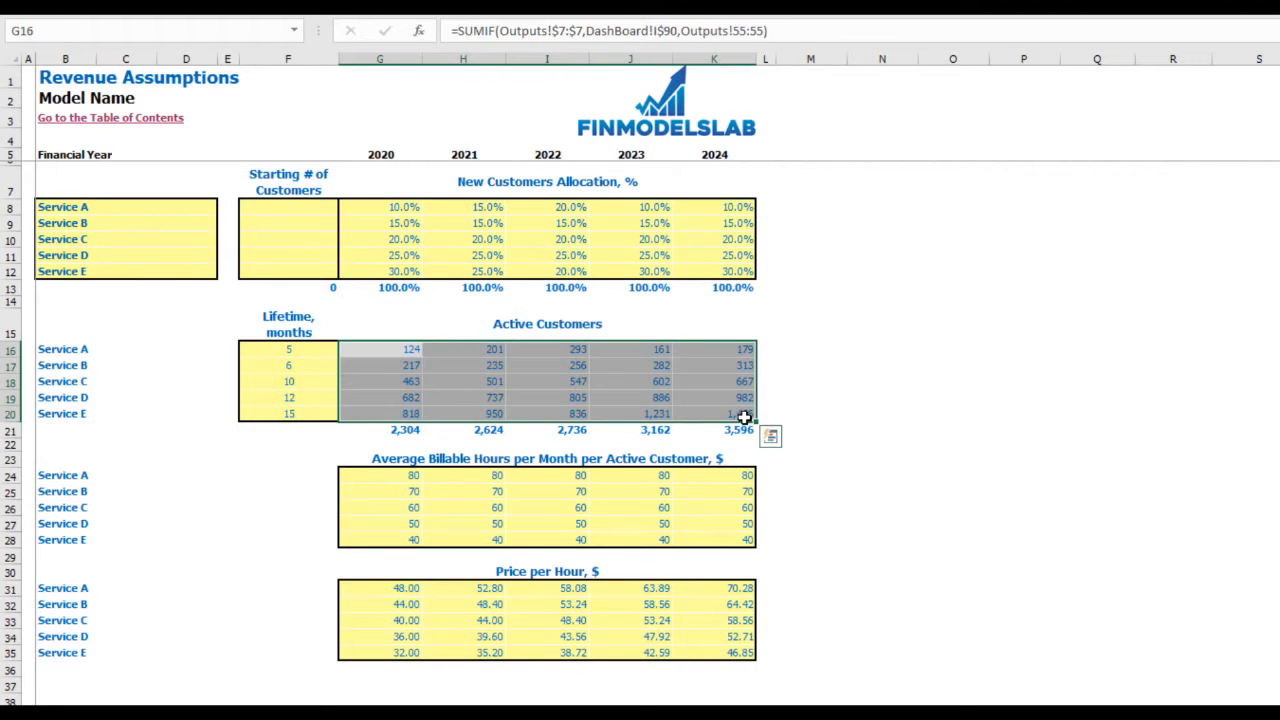
Set Service A's customer lifetime to 8 months and highlight the Active Customers totals for 2020 to 2024.
left_click(316, 348)
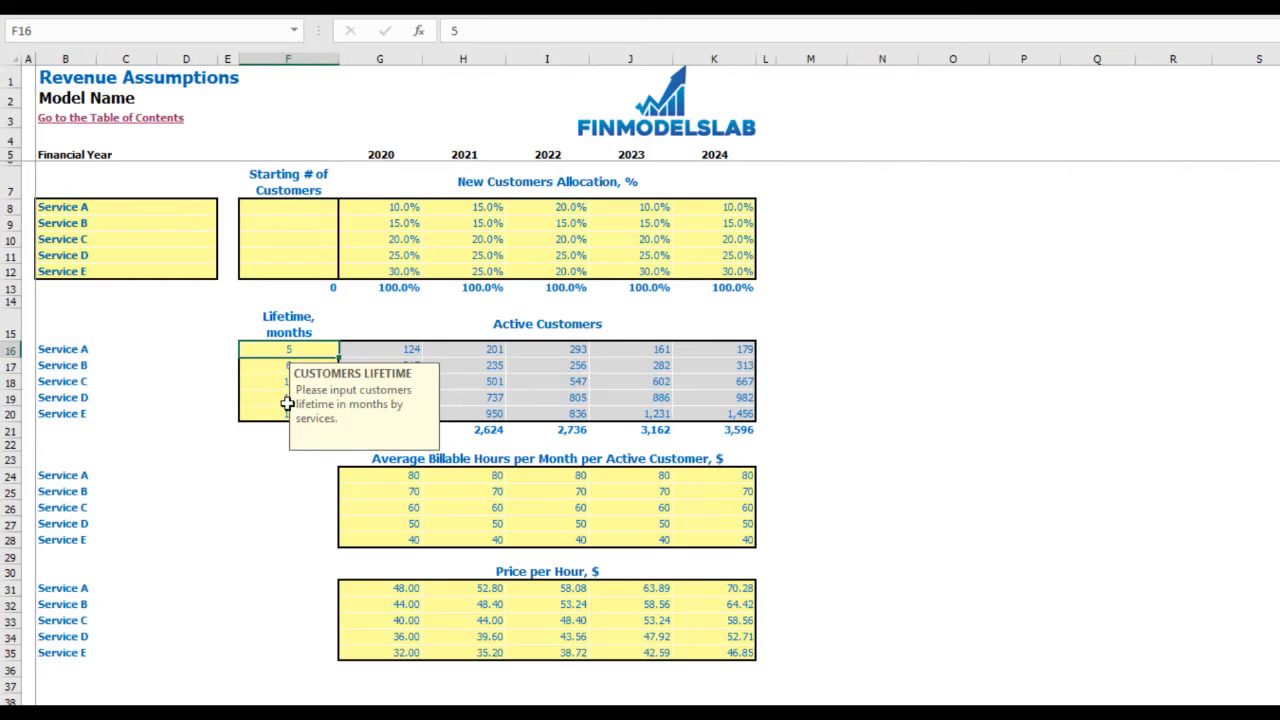
type("8")
key("Return")
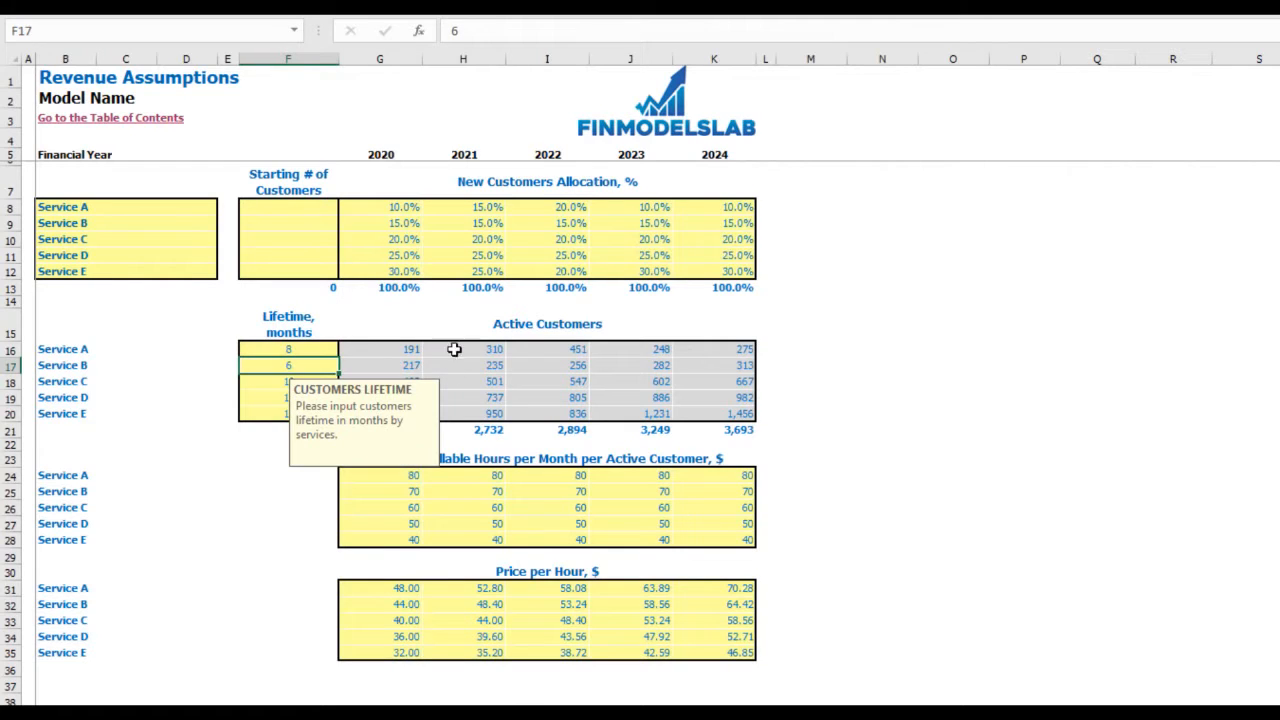
left_click(825, 316)
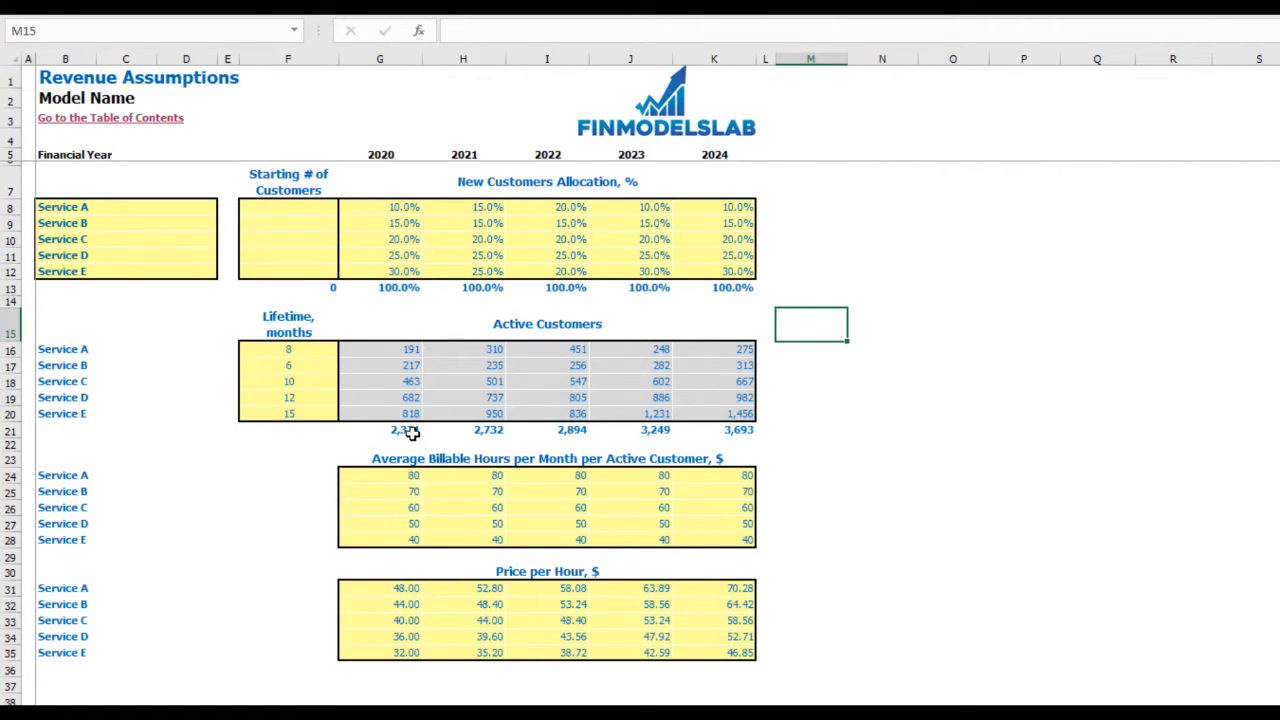
left_click_drag(403, 432, 729, 431)
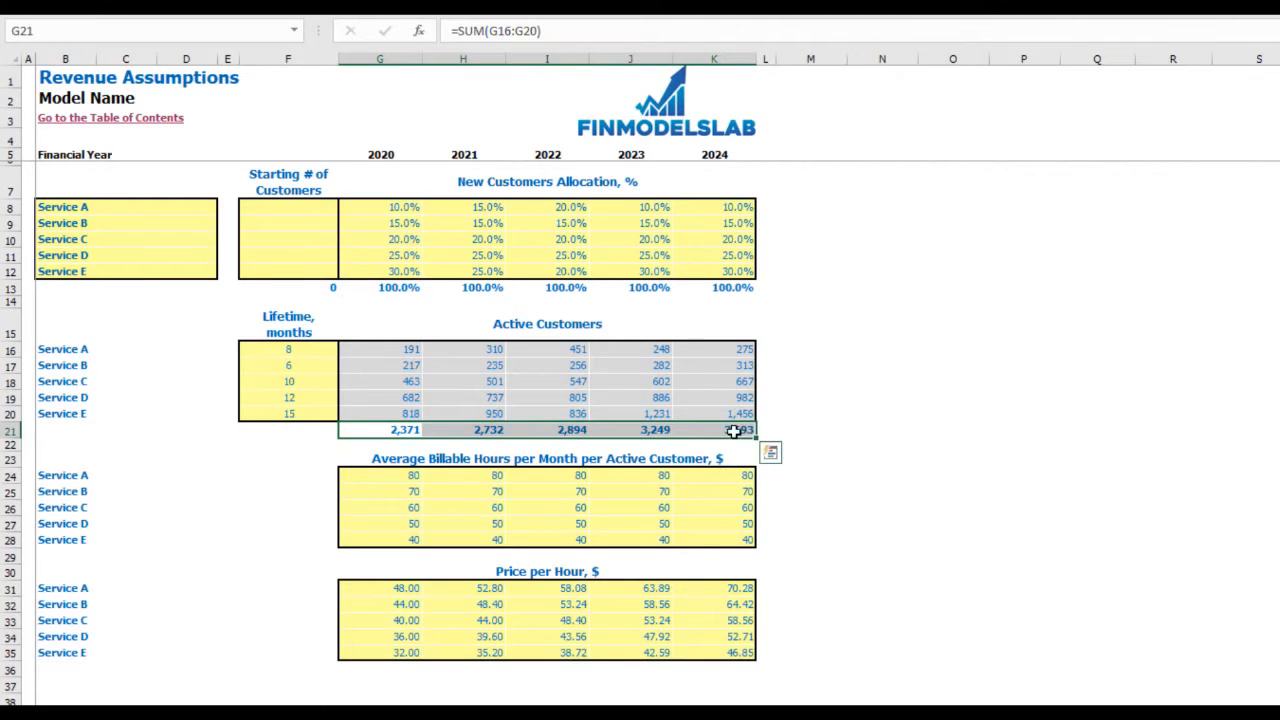
left_click(890, 404)
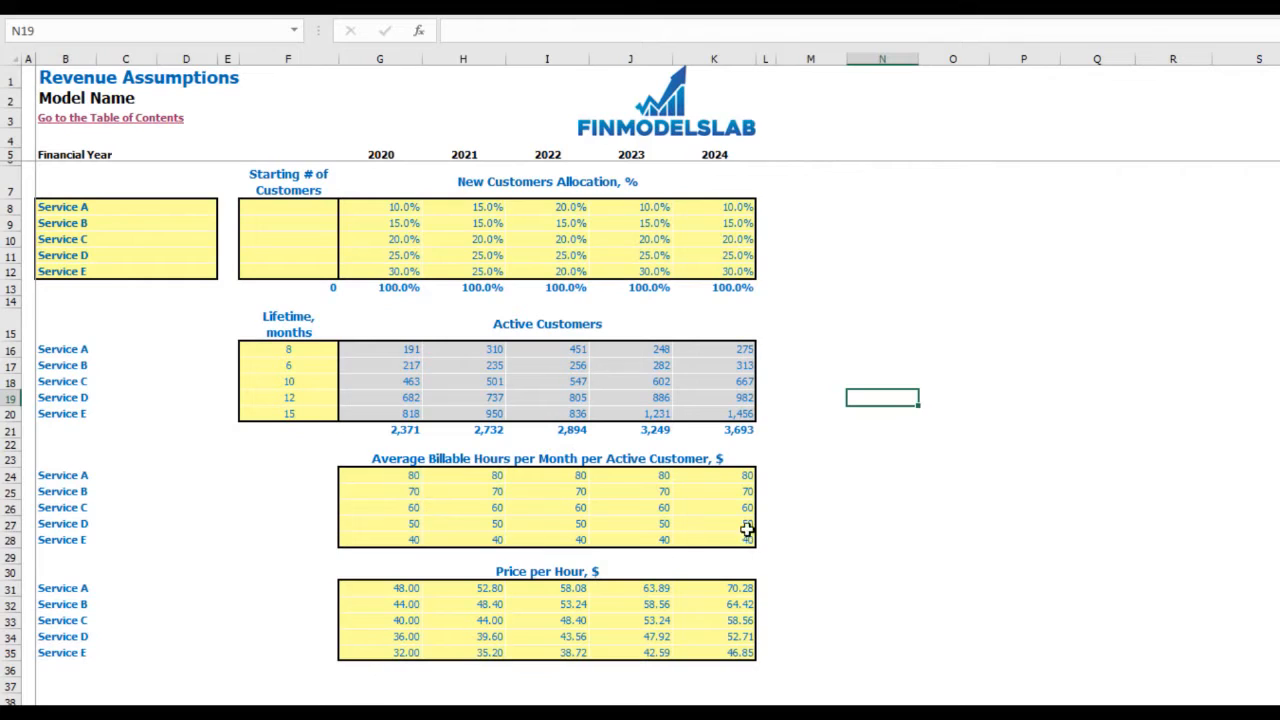
Set Service A's average billable hours per month to 100, 110, 120 and 130 for 2020 to 2023, and fill in 2024.
left_click_drag(55, 476, 66, 540)
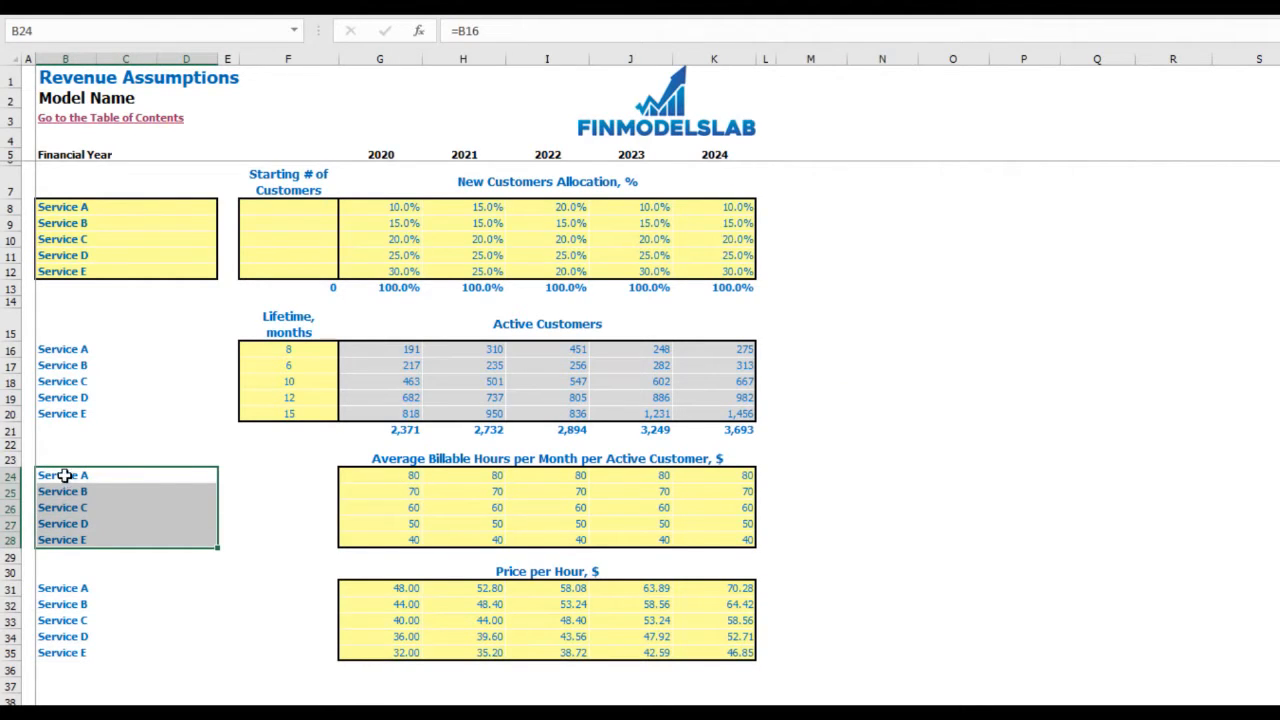
left_click(372, 480)
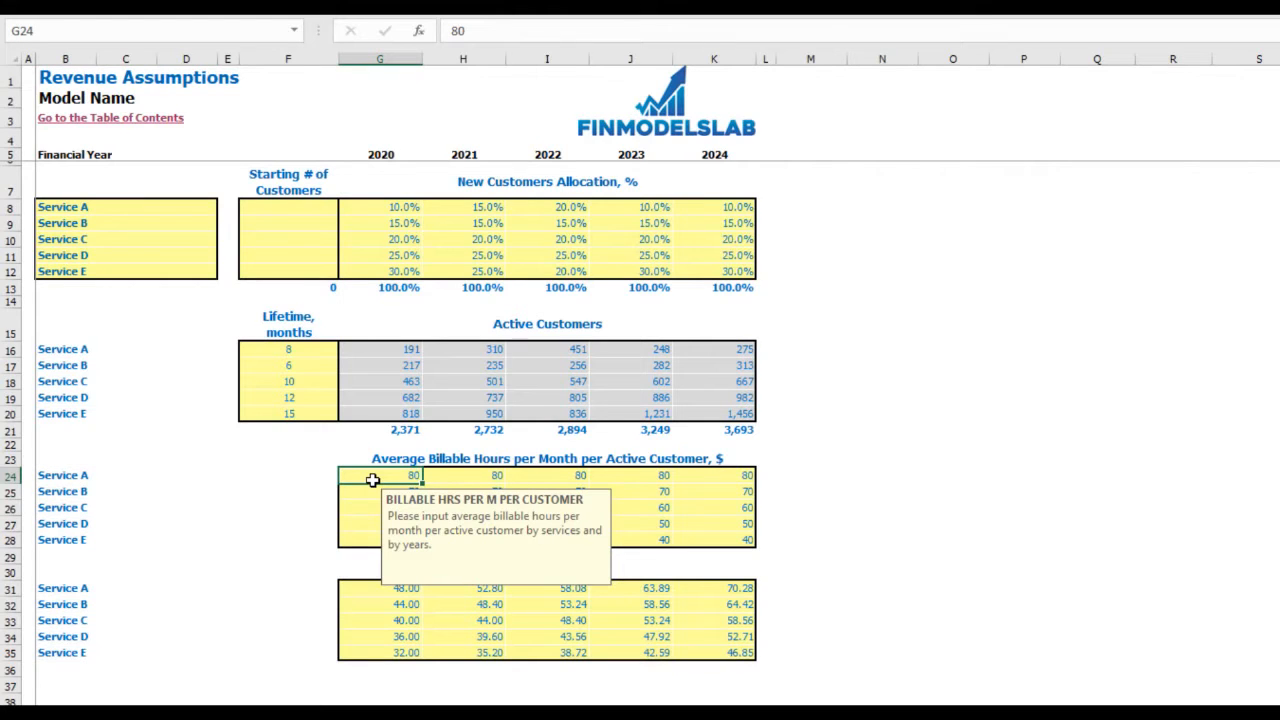
type("100")
key("Tab")
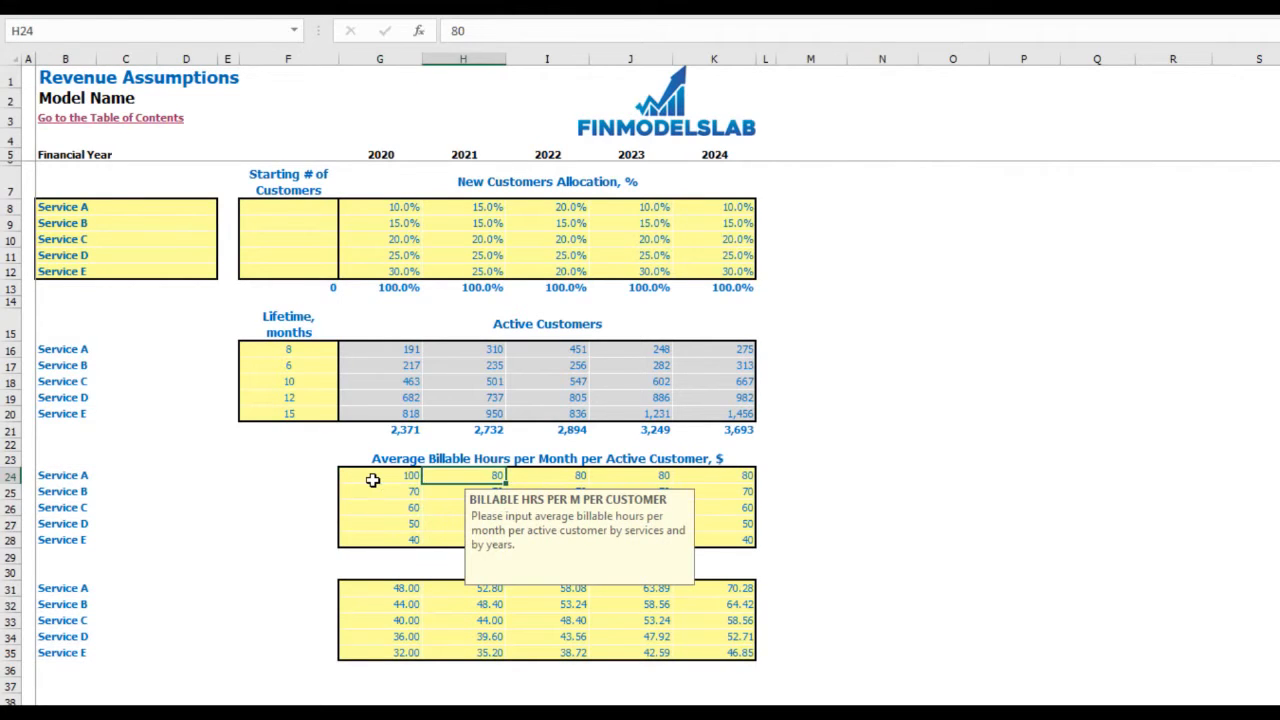
type("110")
key("Tab")
type("120")
key("Tab")
type("130")
key("Tab")
type("14")
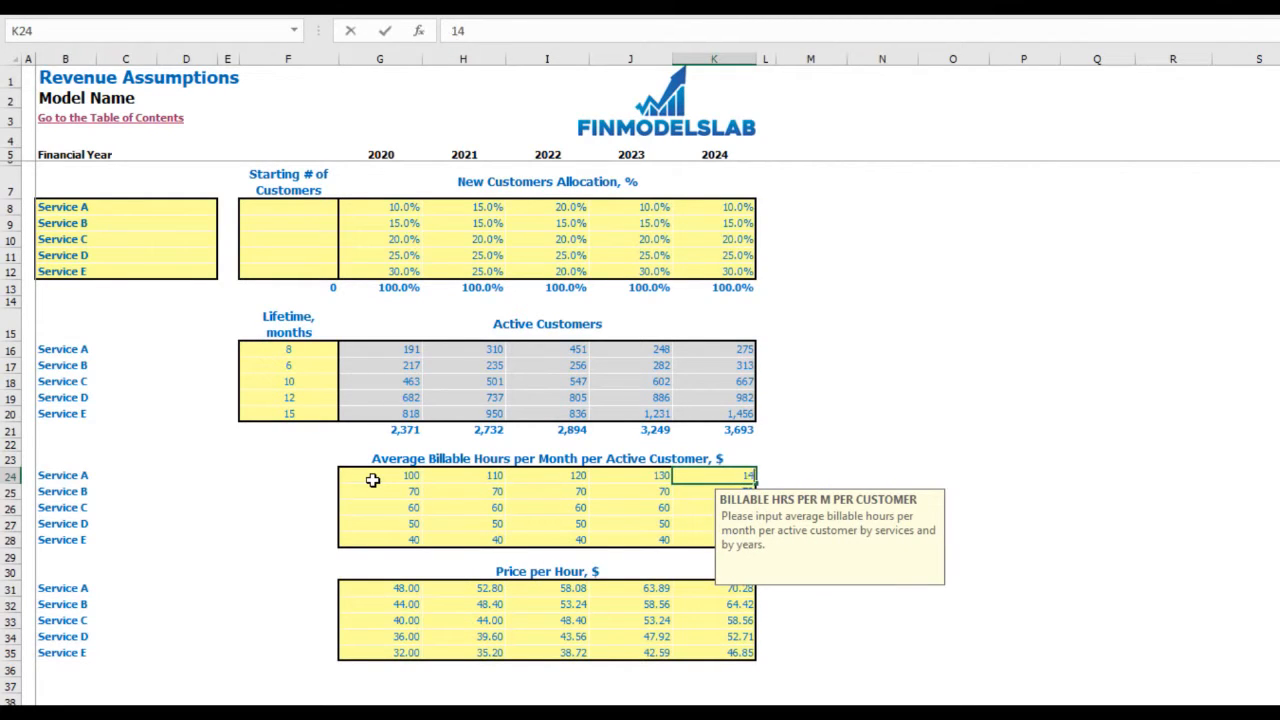
left_click(875, 414)
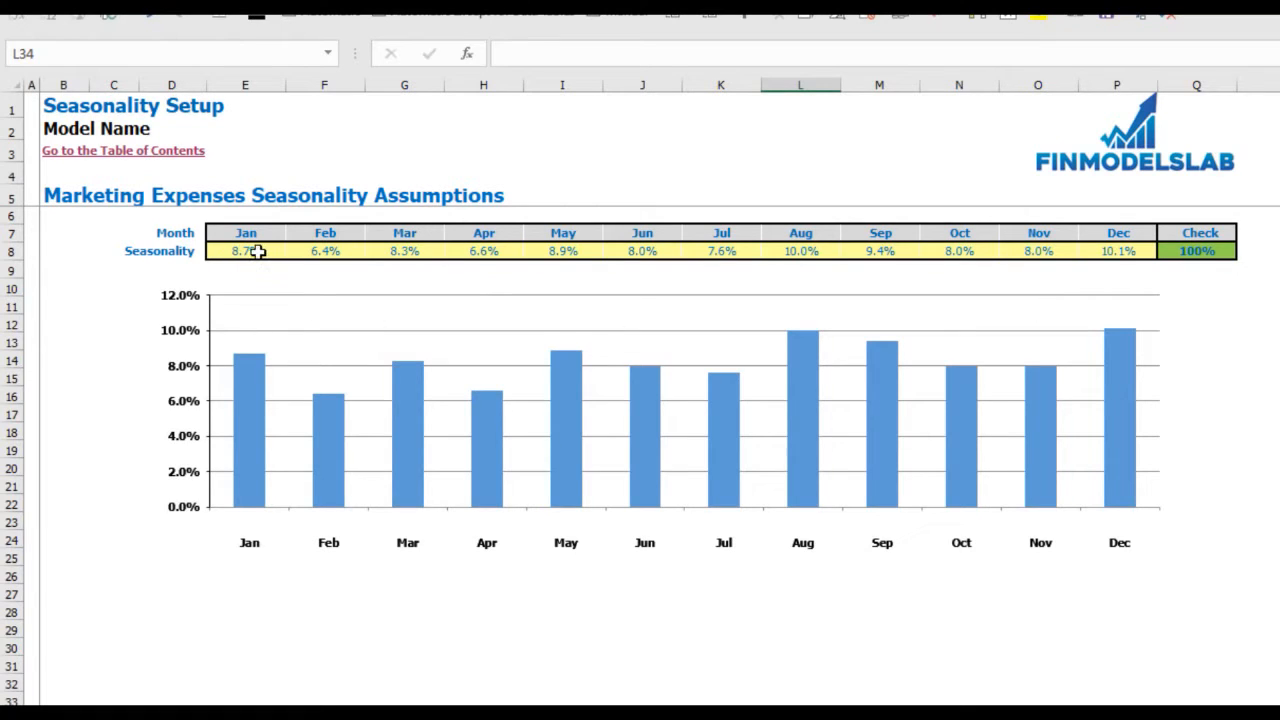
Set the marketing expenses seasonality to 15% for January, 10% for February, 5% for March and 10% for April.
left_click(258, 251)
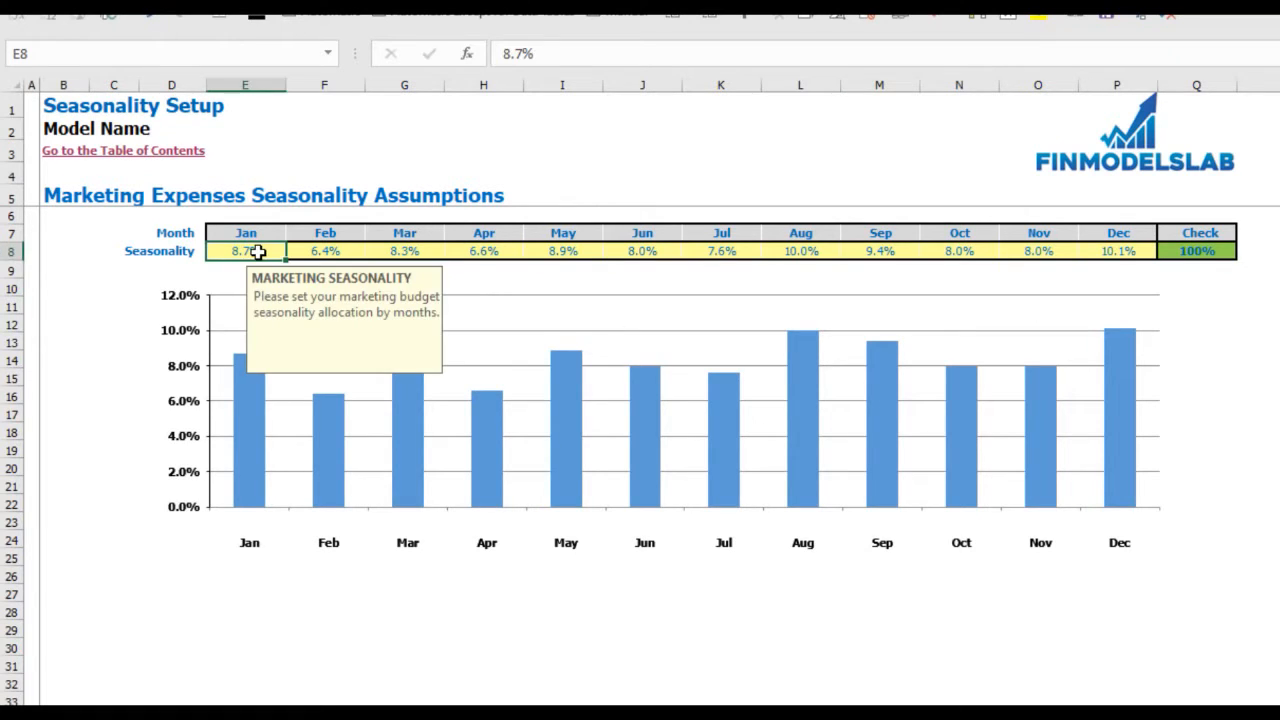
type("15%")
key("Tab")
type("10%")
key("Tab")
type("5%")
key("Tab")
type("10%")
key("Tab")
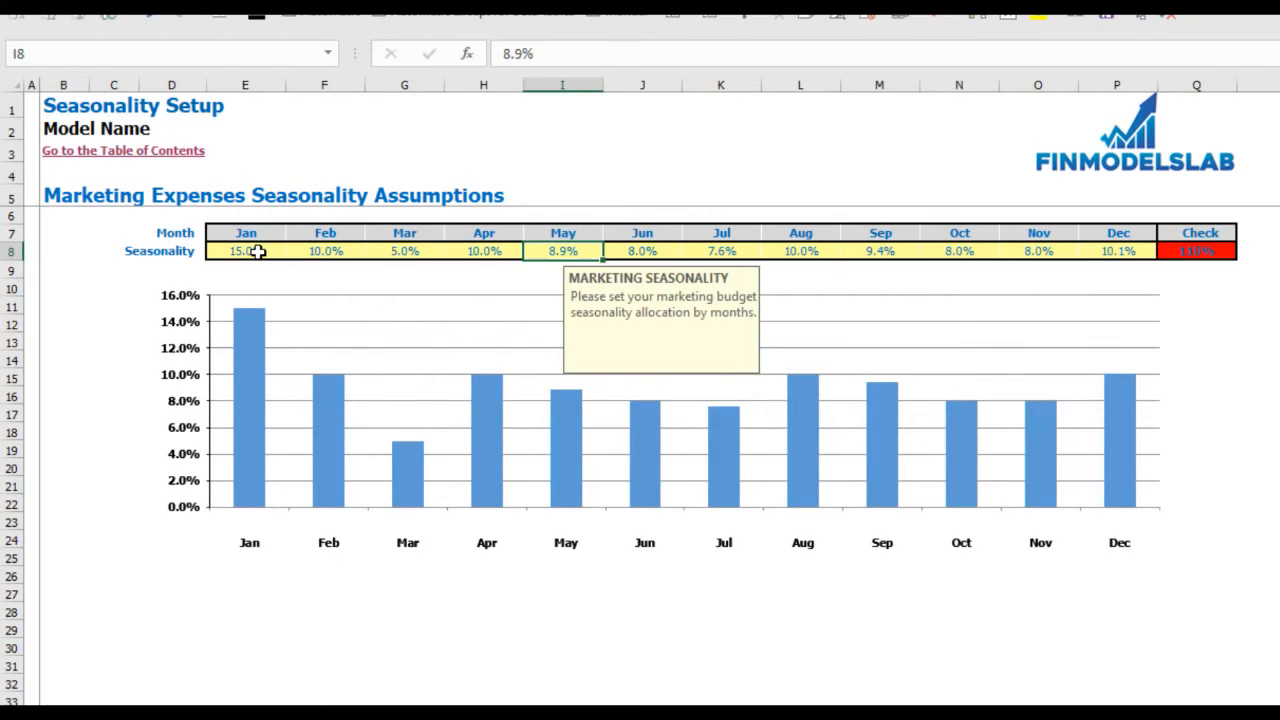
Set the marketing expenses seasonality to 8% for May, 6% for June and 7% for July.
type("8%")
key("Tab")
type("6%")
key("Tab")
type("7%")
key("Tab")
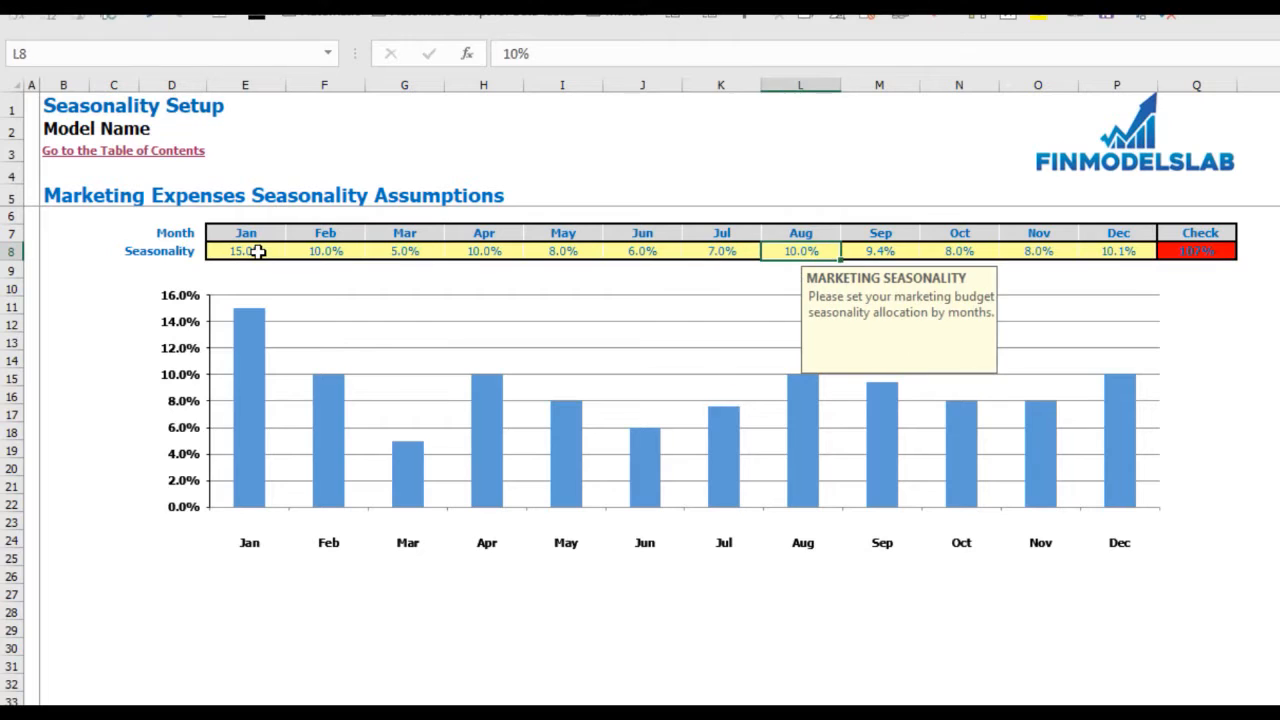
Set the marketing expenses seasonality to 5% for August, 10% for September, 15% for October, and 5% for November and December.
type("5%")
key("Tab")
type("10%")
key("Tab")
type("15%")
key("Tab")
type("5%")
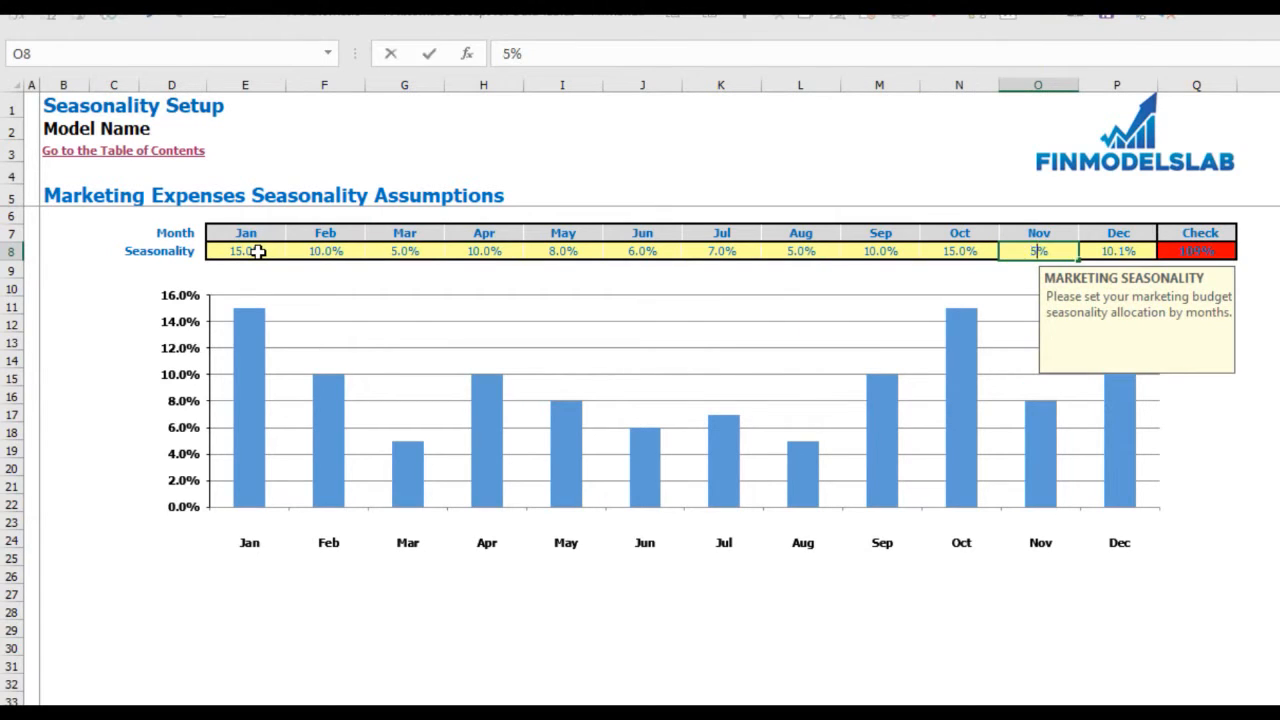
key("Tab")
type("5%")
key("Return")
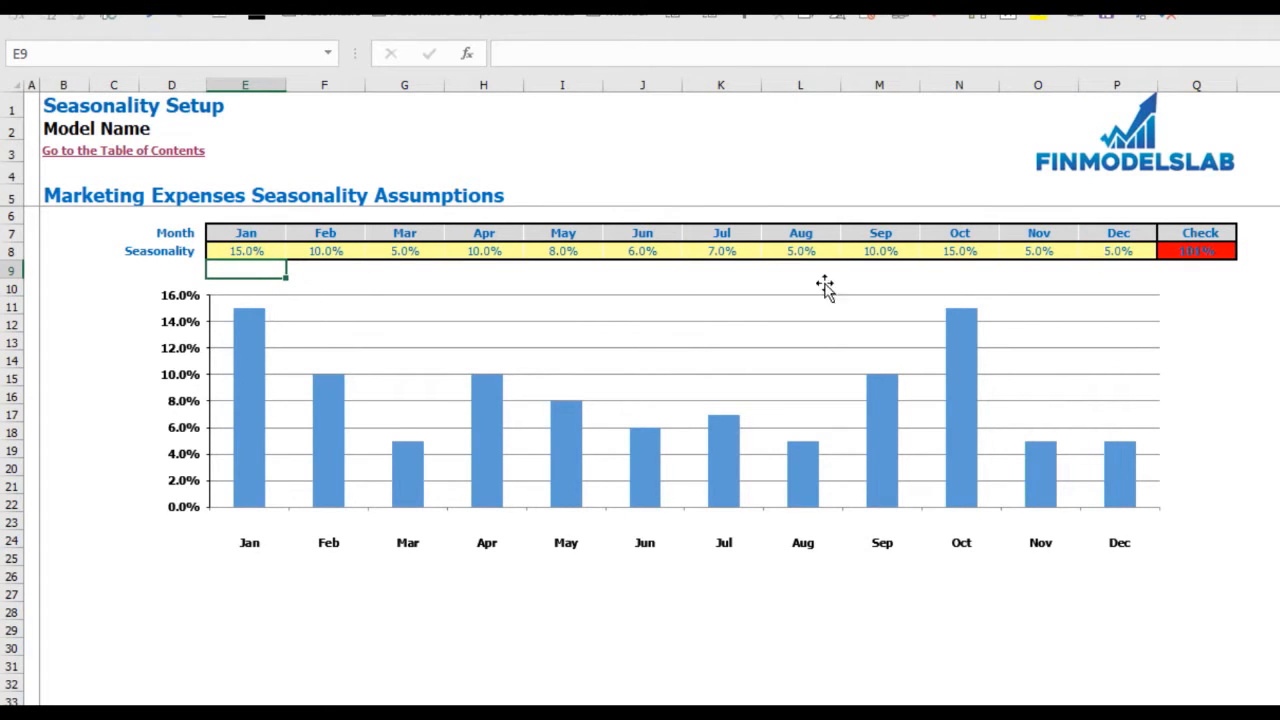
Inspect the seasonality Check total, set October to 14%, and review the total again.
left_click(1219, 252)
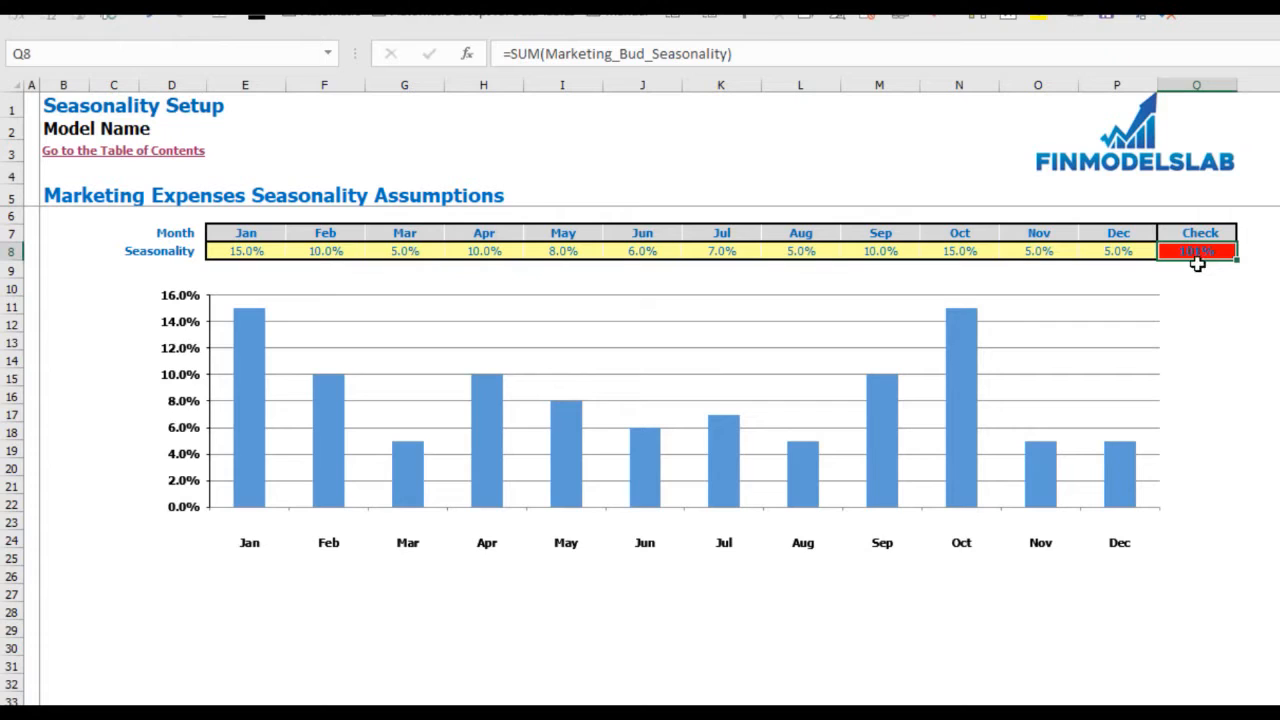
left_click(978, 255)
type("14")
key("Return")
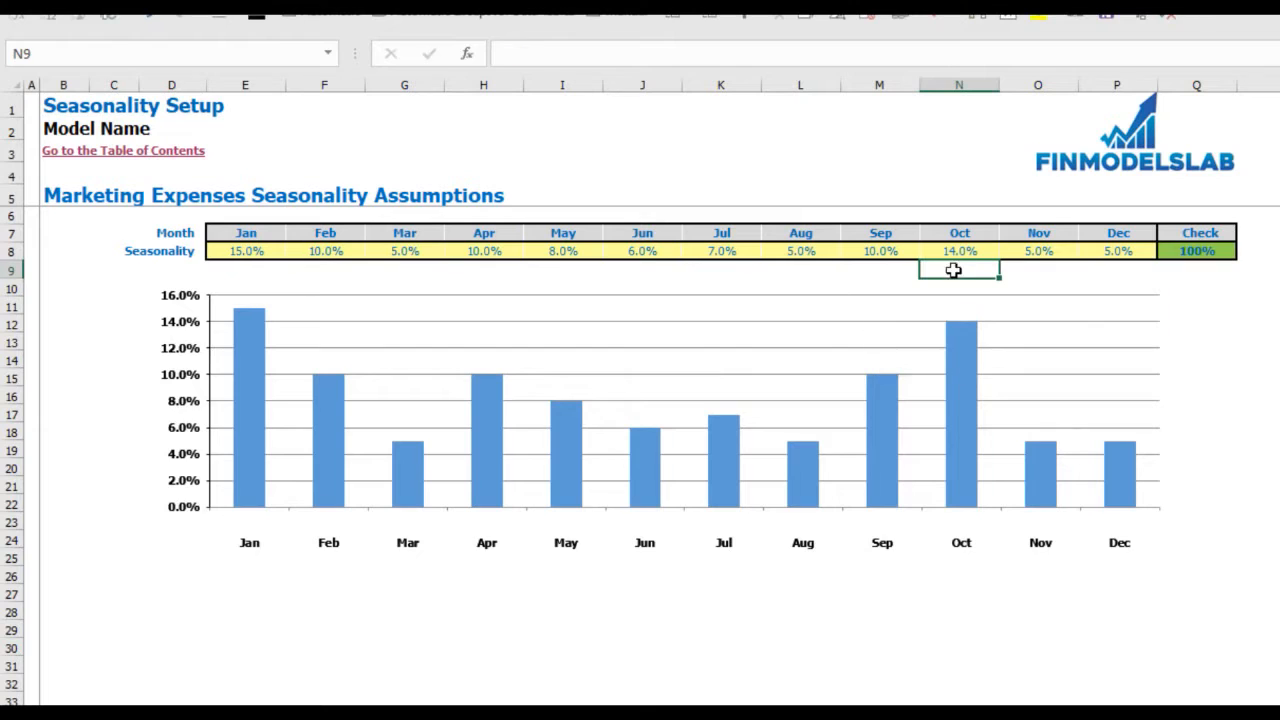
left_click(1212, 253)
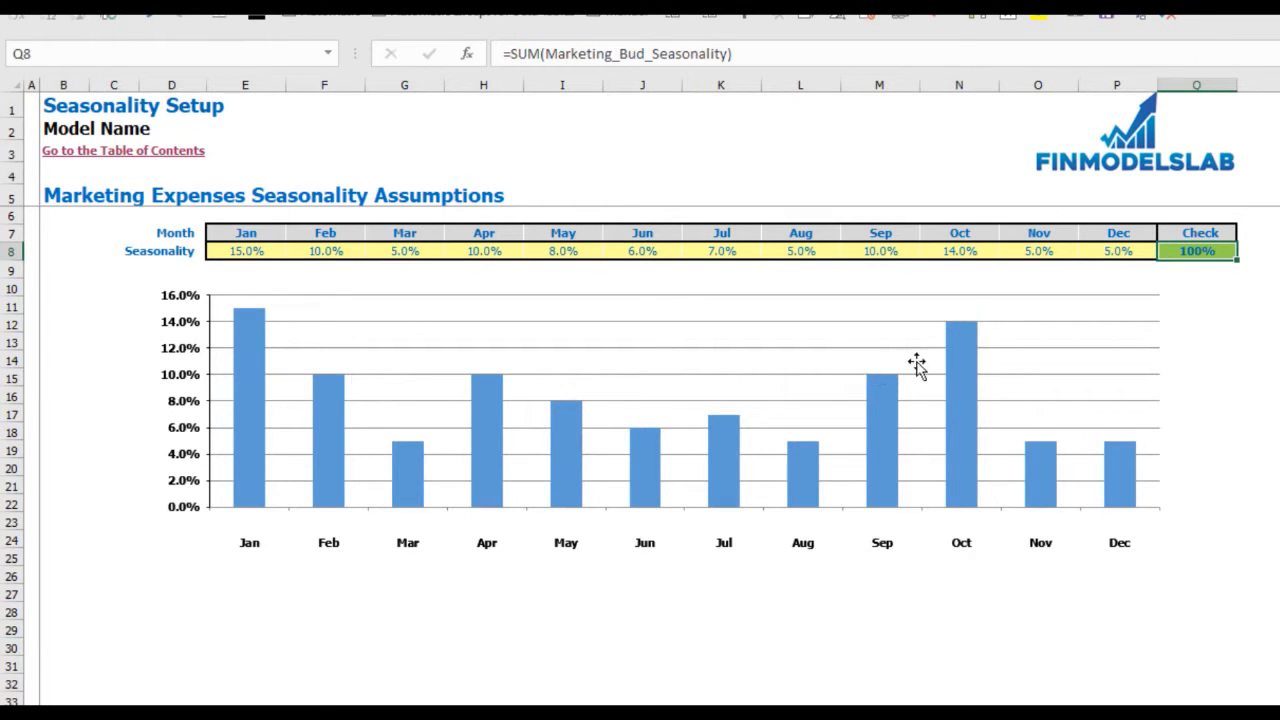
Spread the marketing seasonality evenly by entering =1/12 for January and copying it to February through December.
left_click(258, 251)
type("=1/12")
key("ctrl+Return")
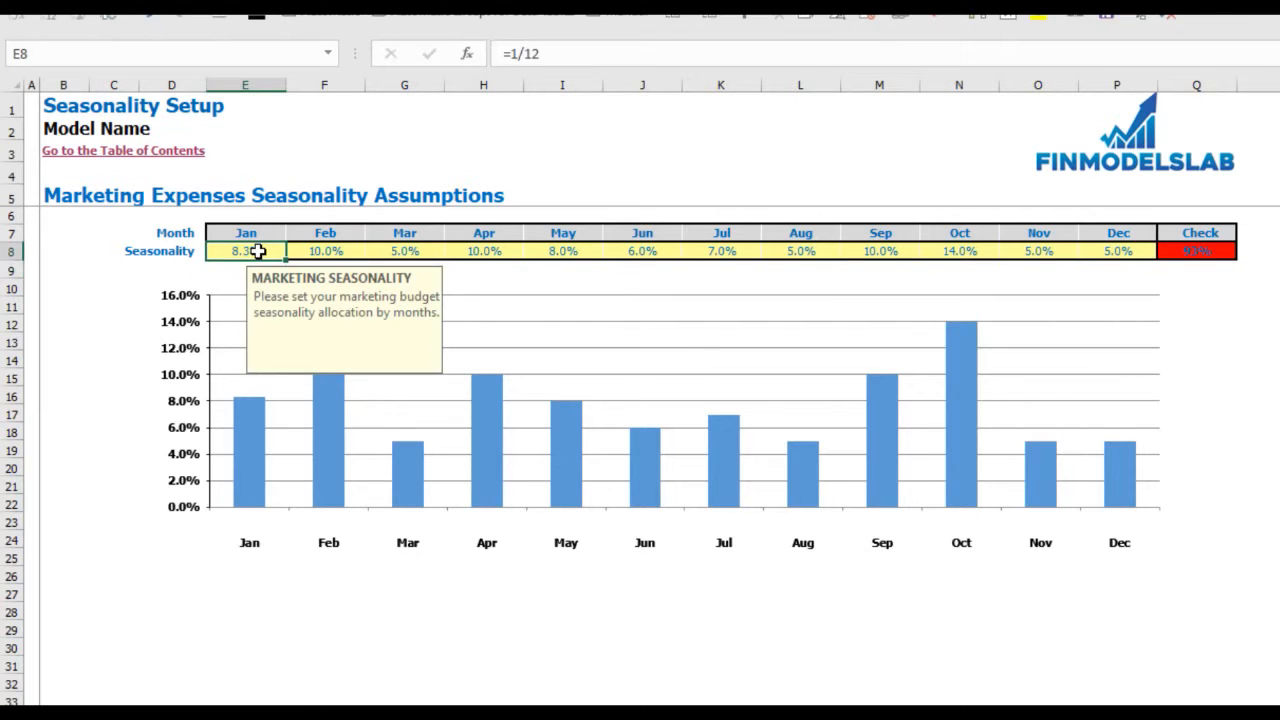
key("ctrl+c")
key("Right")
key("shift+Right")
key("shift+Right")
key("shift+Right")
key("shift+Right")
key("shift+Right")
key("shift+Right")
key("shift+Right")
key("shift+Right")
key("shift+Right")
key("shift+Right")
key("ctrl+v")
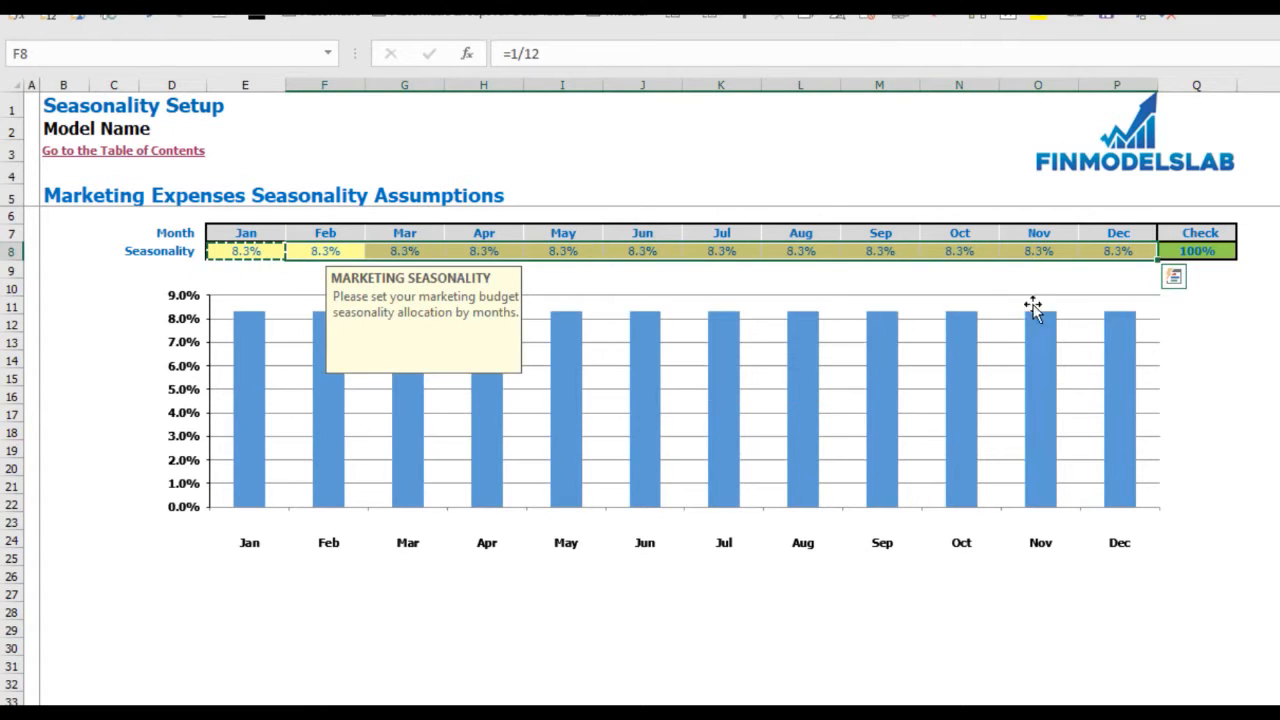
left_click(1257, 340)
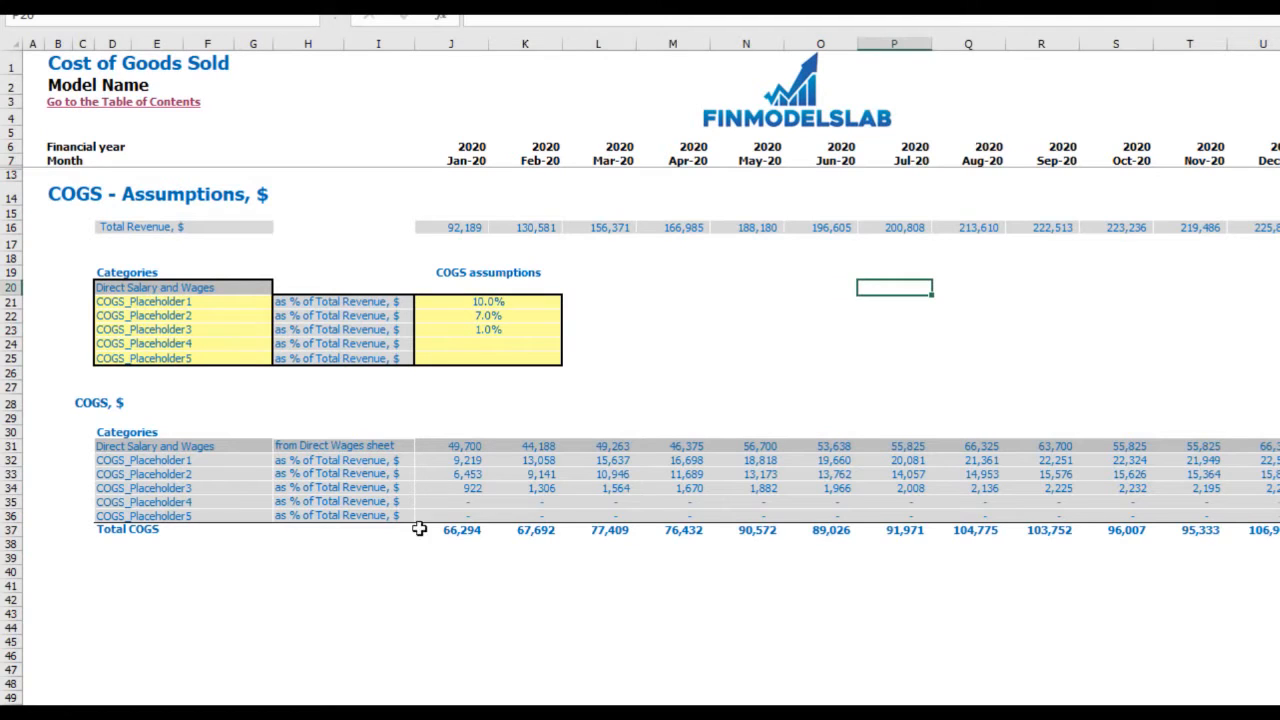
Rename the first COGS placeholder category as Hosting.
left_click(222, 310)
left_click_drag(222, 297, 200, 362)
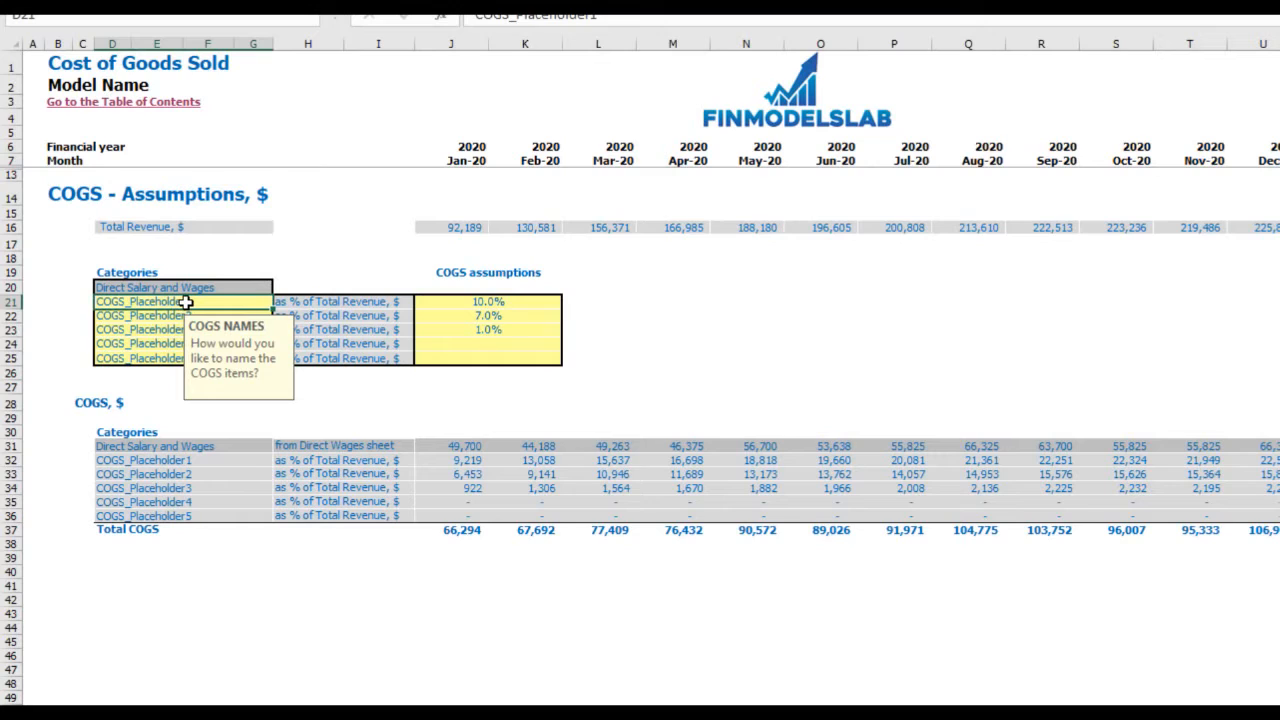
type("Hosti")
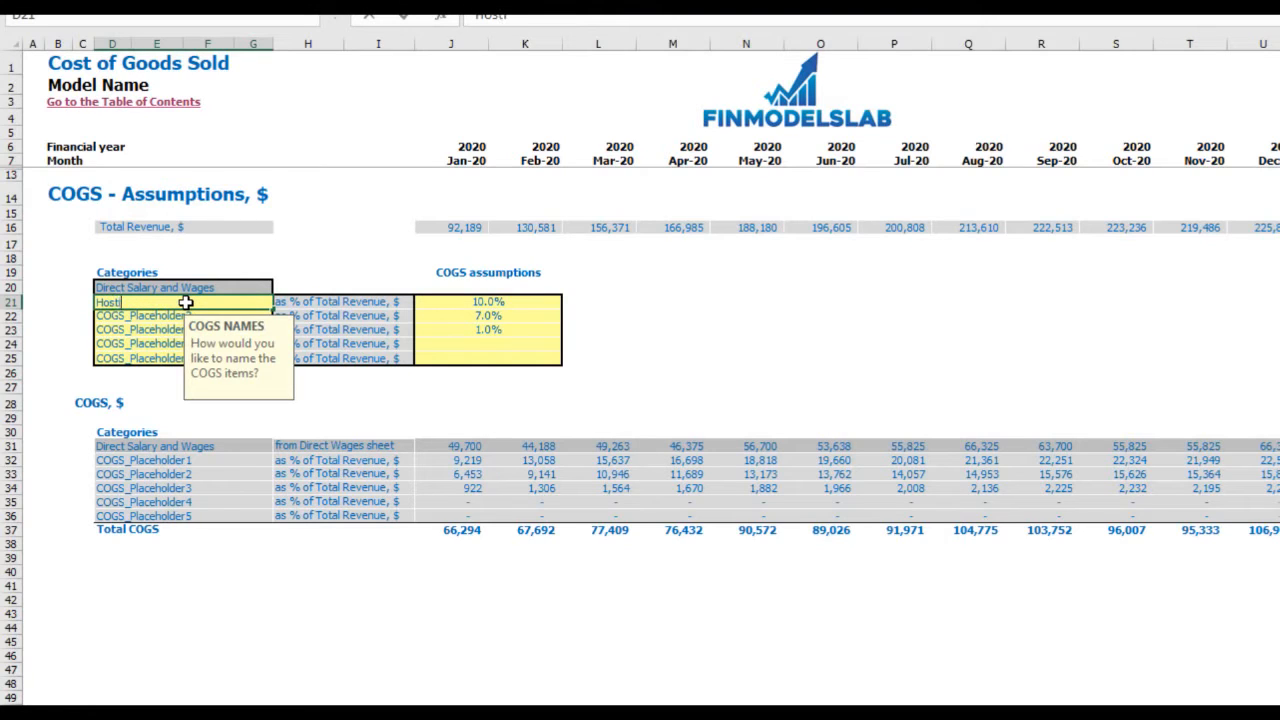
type("ng")
key("Return")
left_click(668, 348)
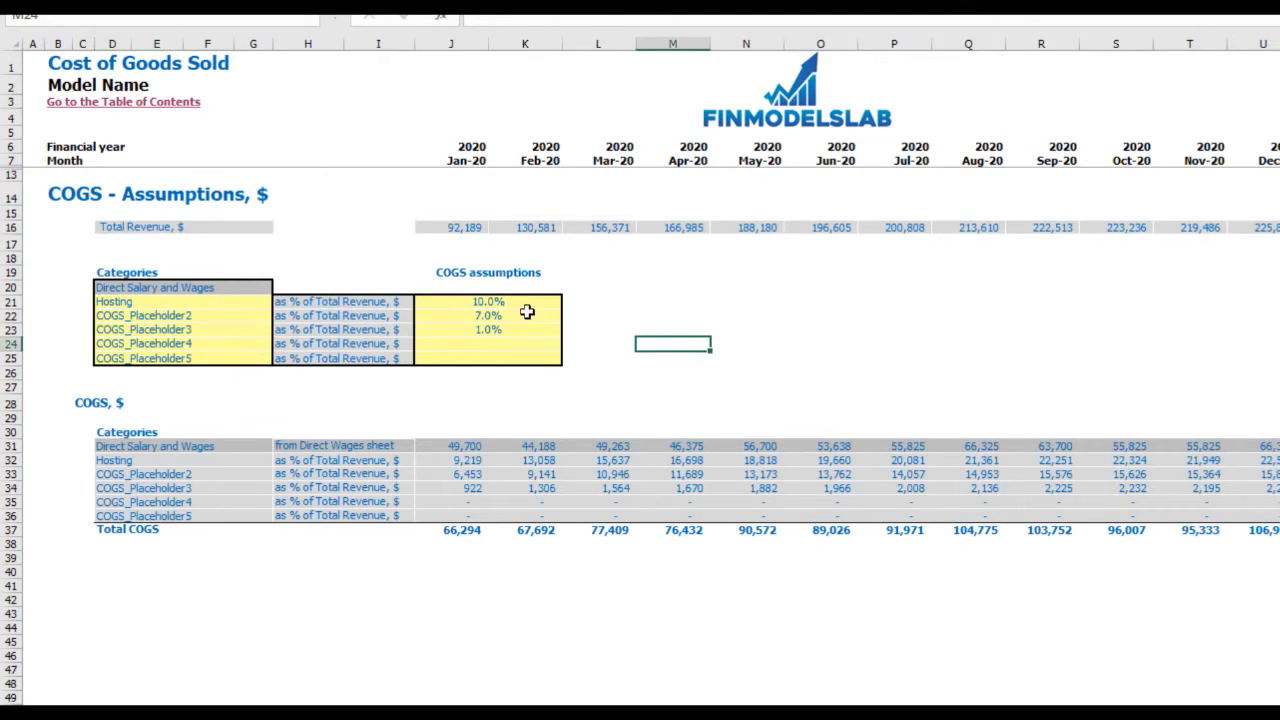
Set the Hosting COGS assumption to 15% of total revenue.
left_click(517, 305)
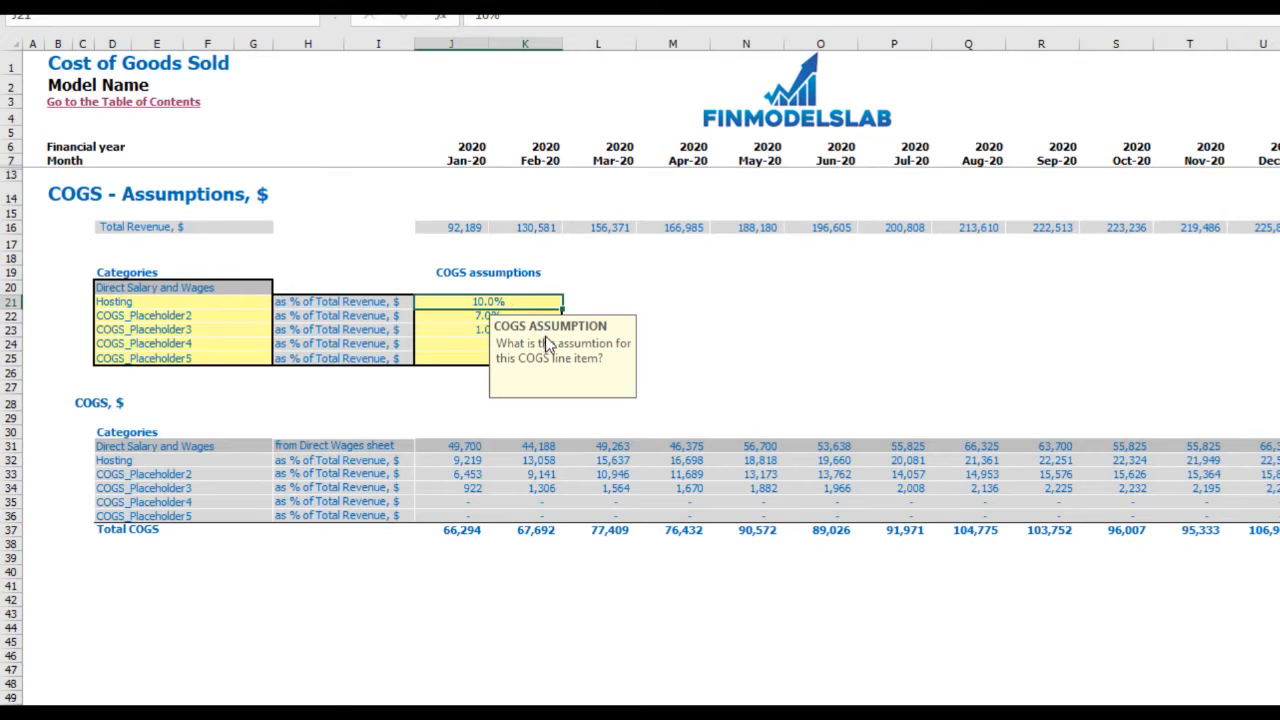
type("15%")
key("Return")
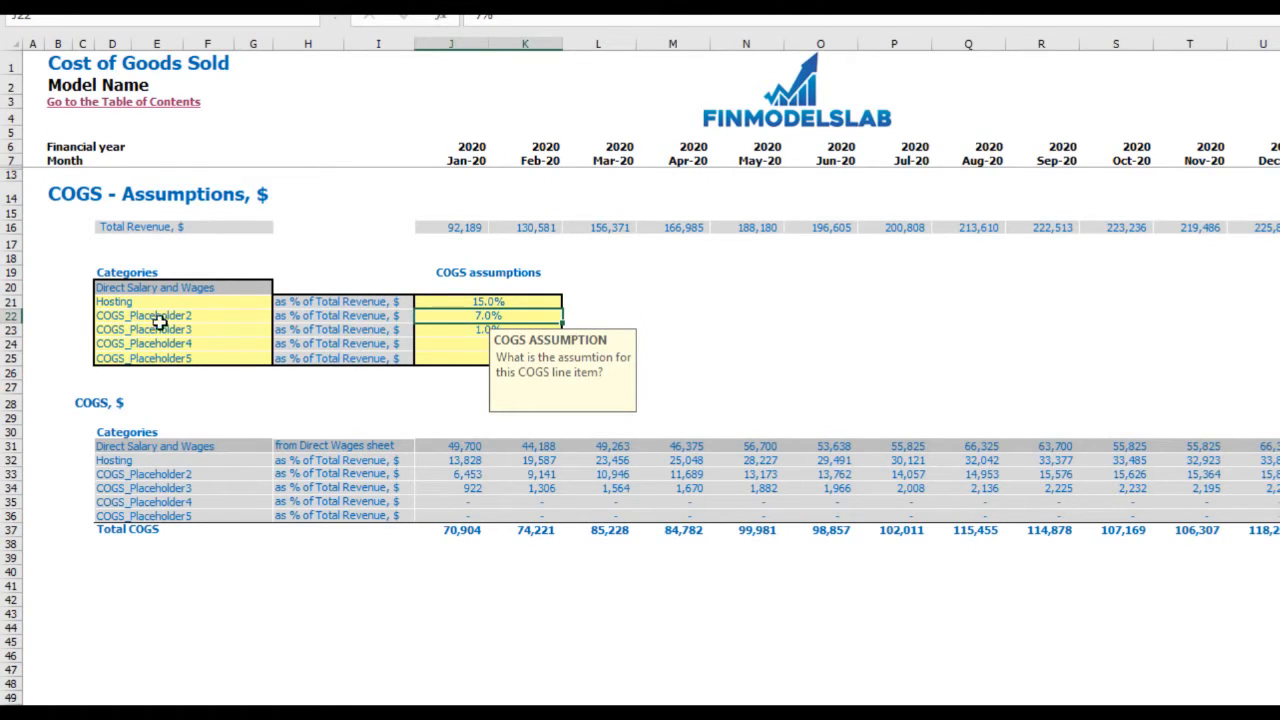
Examine the Total Revenue row and the COGS percentage inputs, and expand the Total COGS details on the Income Statement.
left_click(12, 229)
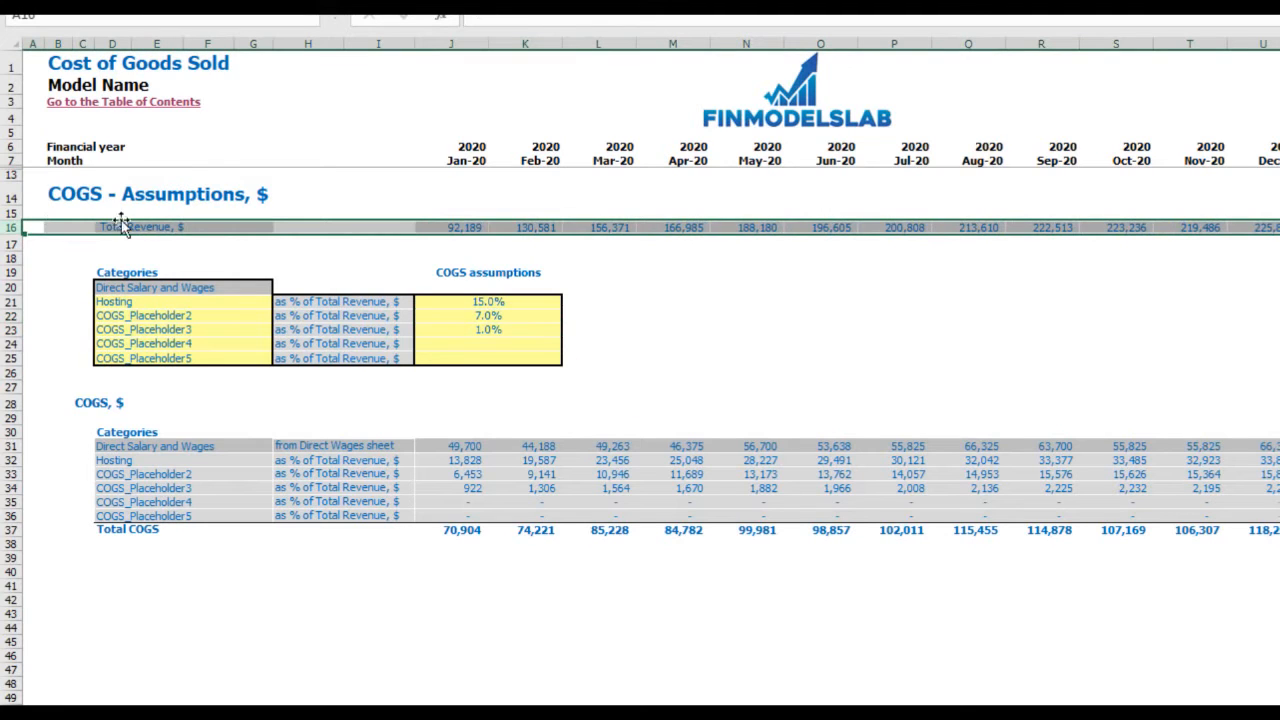
left_click(473, 260)
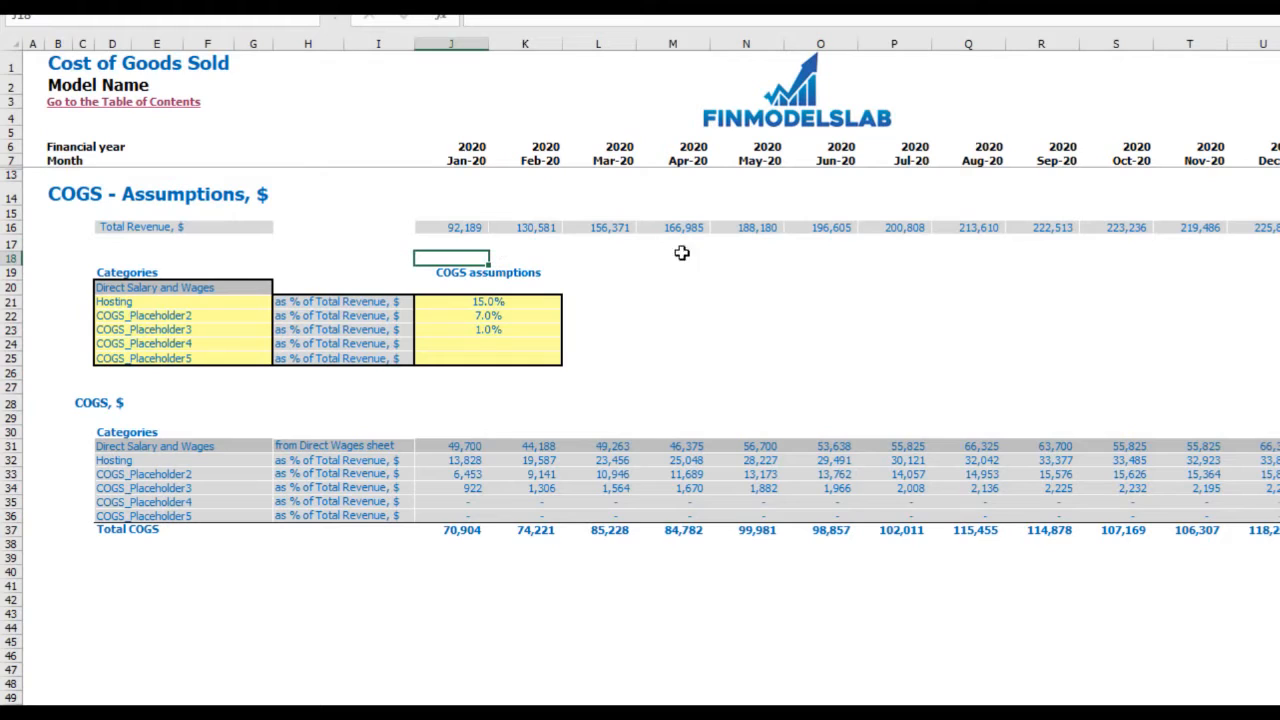
left_click_drag(469, 305, 487, 355)
left_click(600, 262)
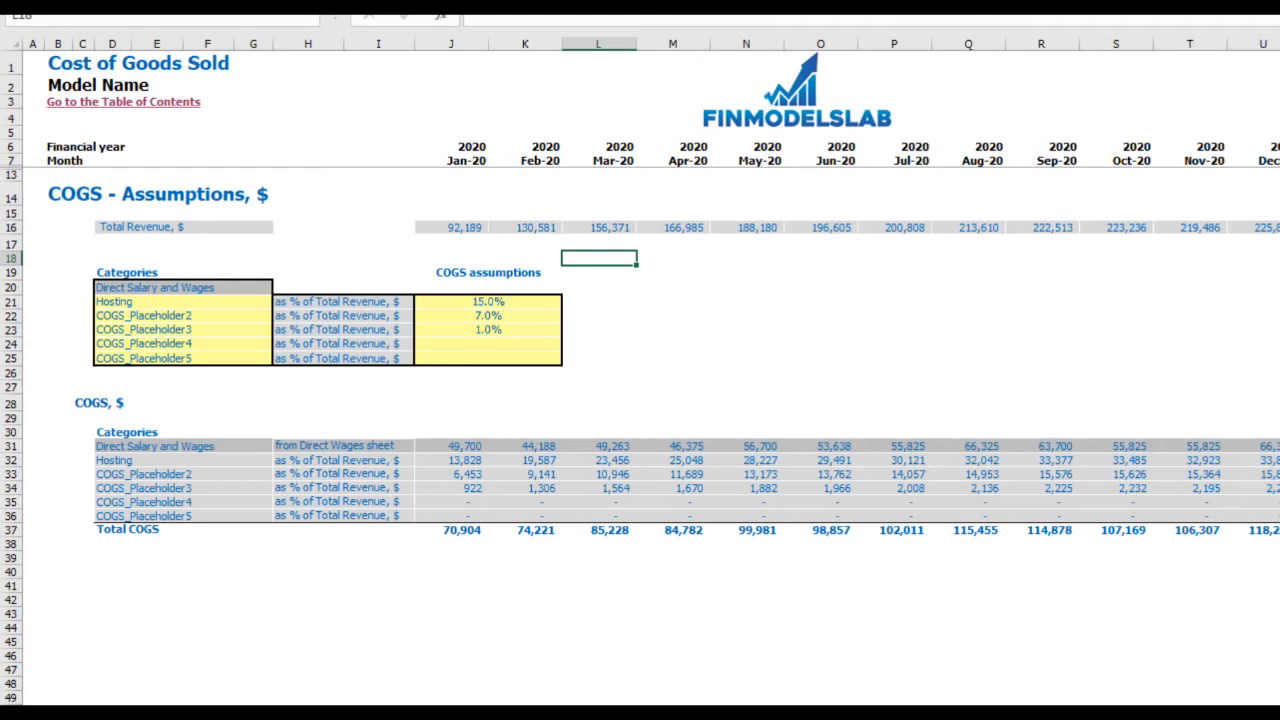
left_click(350, 712)
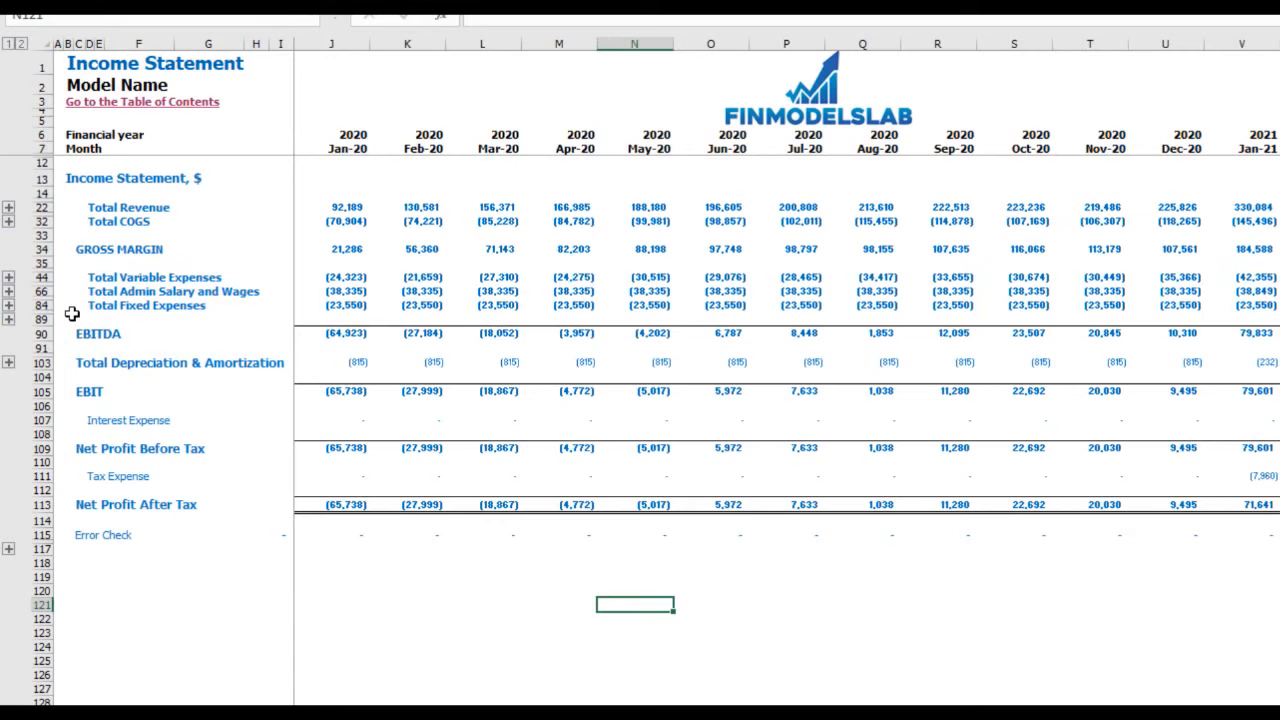
left_click(8, 221)
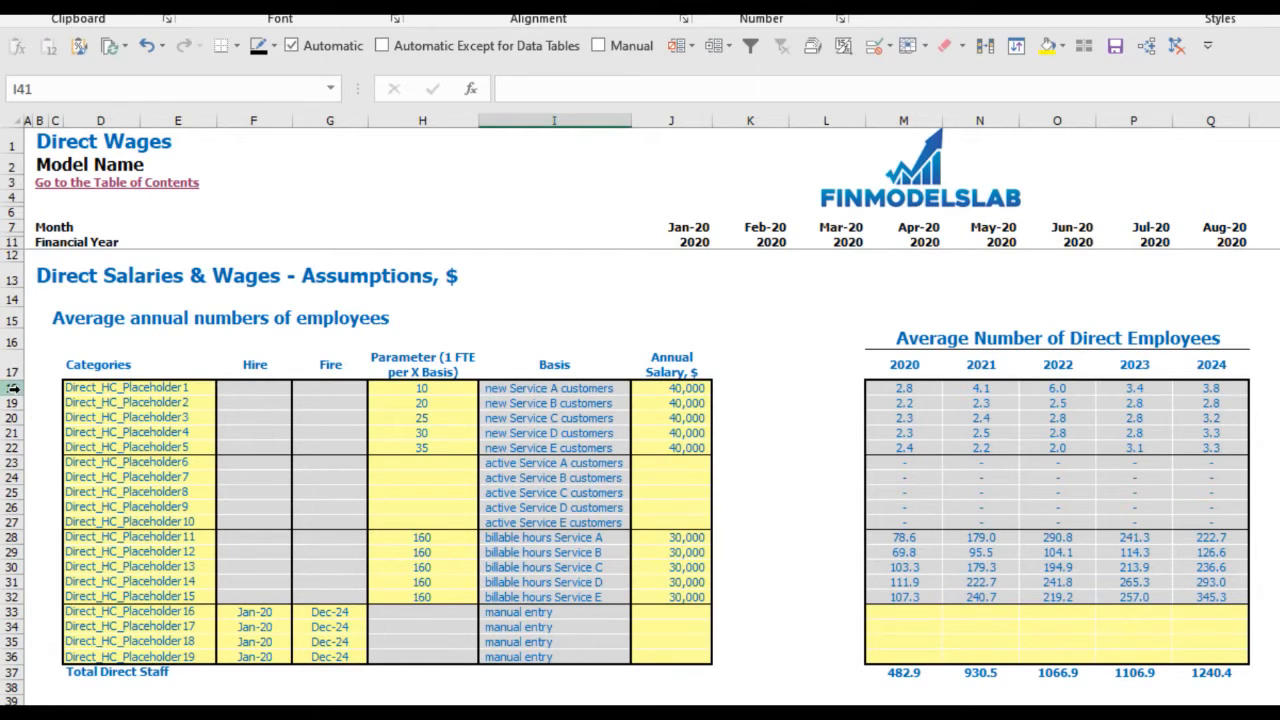
Rename the first two direct staff categories on the Direct Wages sheet as AE and SDR.
left_click_drag(12, 387, 12, 449)
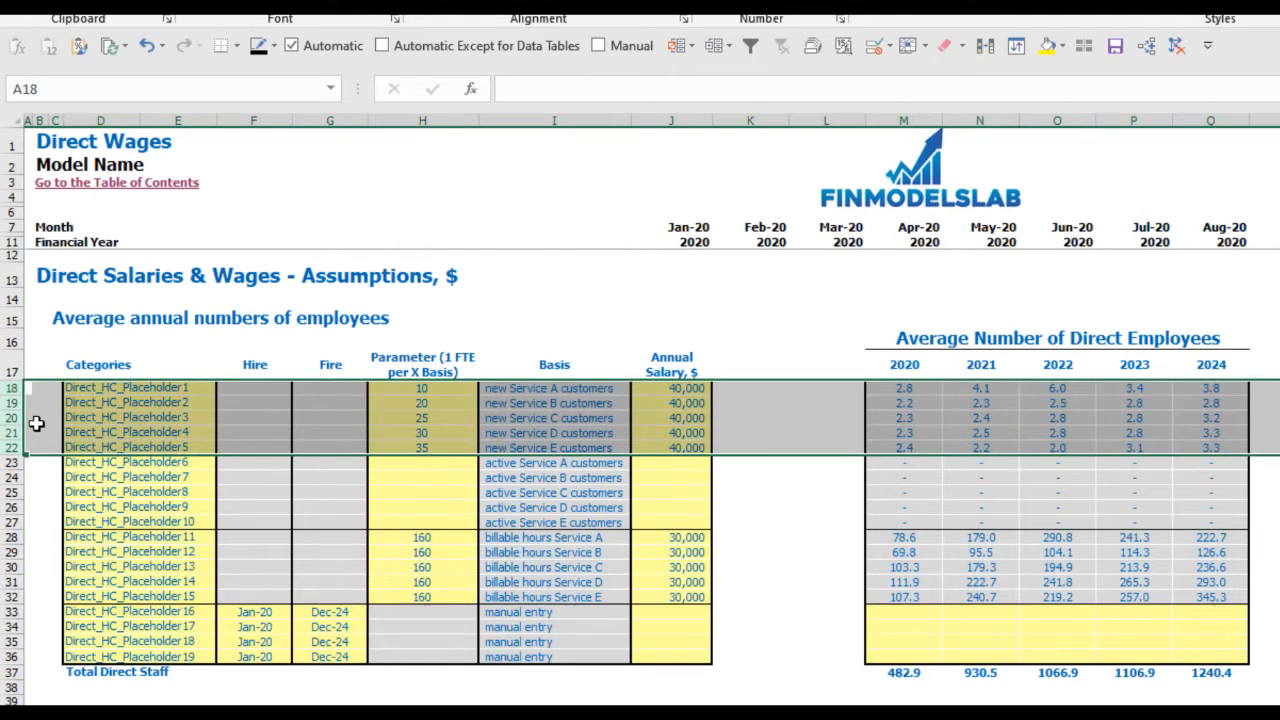
left_click(42, 418)
left_click(125, 390)
type("AE")
key("Return")
type("SDR")
key("Return")
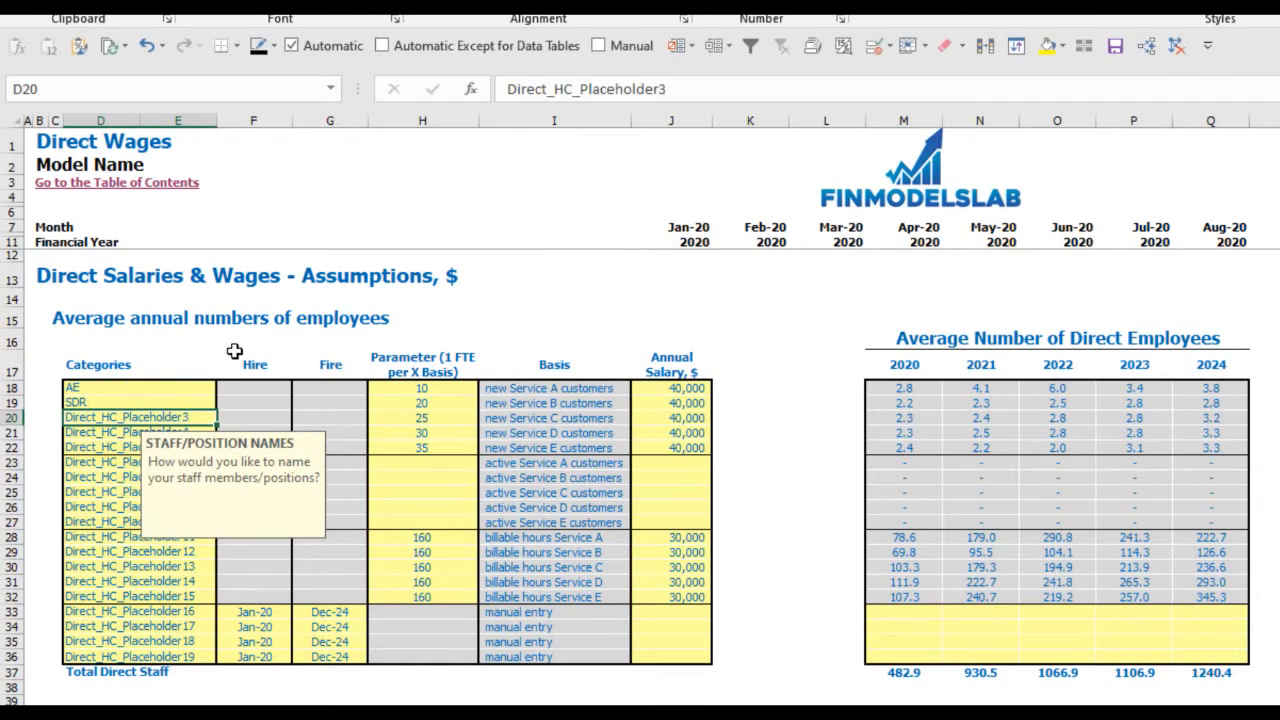
left_click(505, 301)
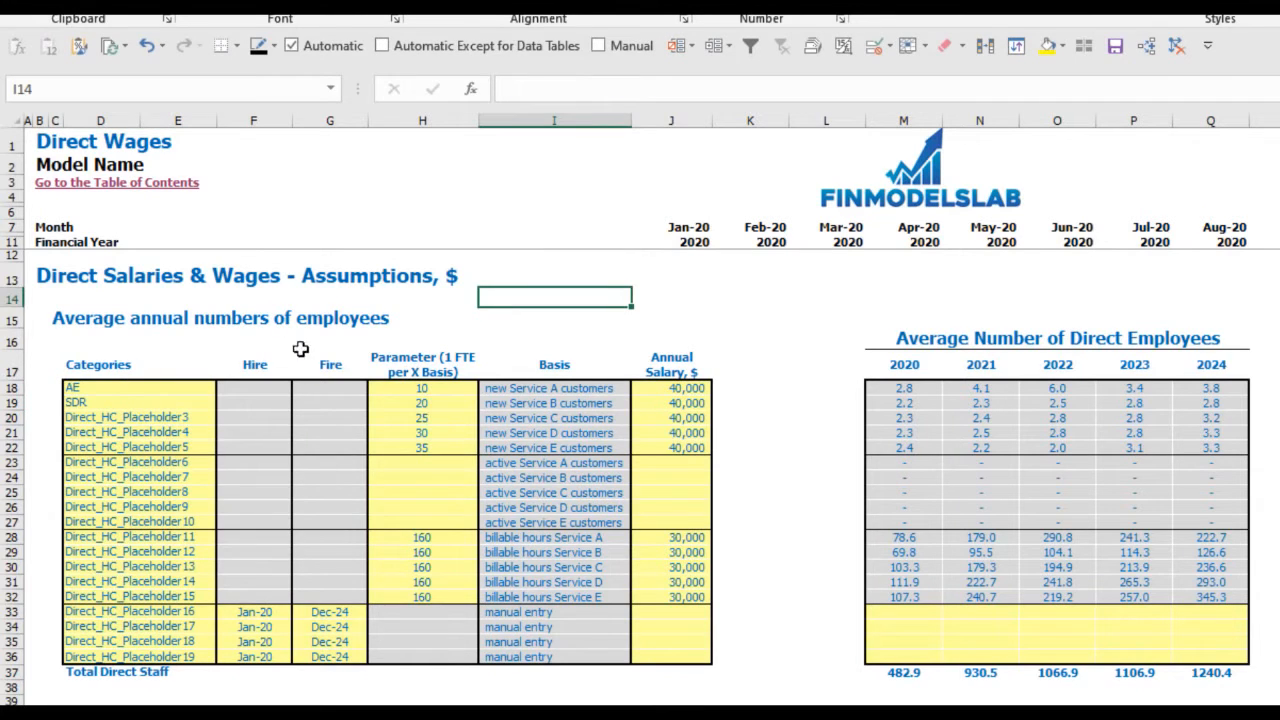
Set the AE parameter to one FTE per 15 new Service A customers and review its average employee numbers for 2020 to 2024.
left_click(512, 370)
left_click(432, 372)
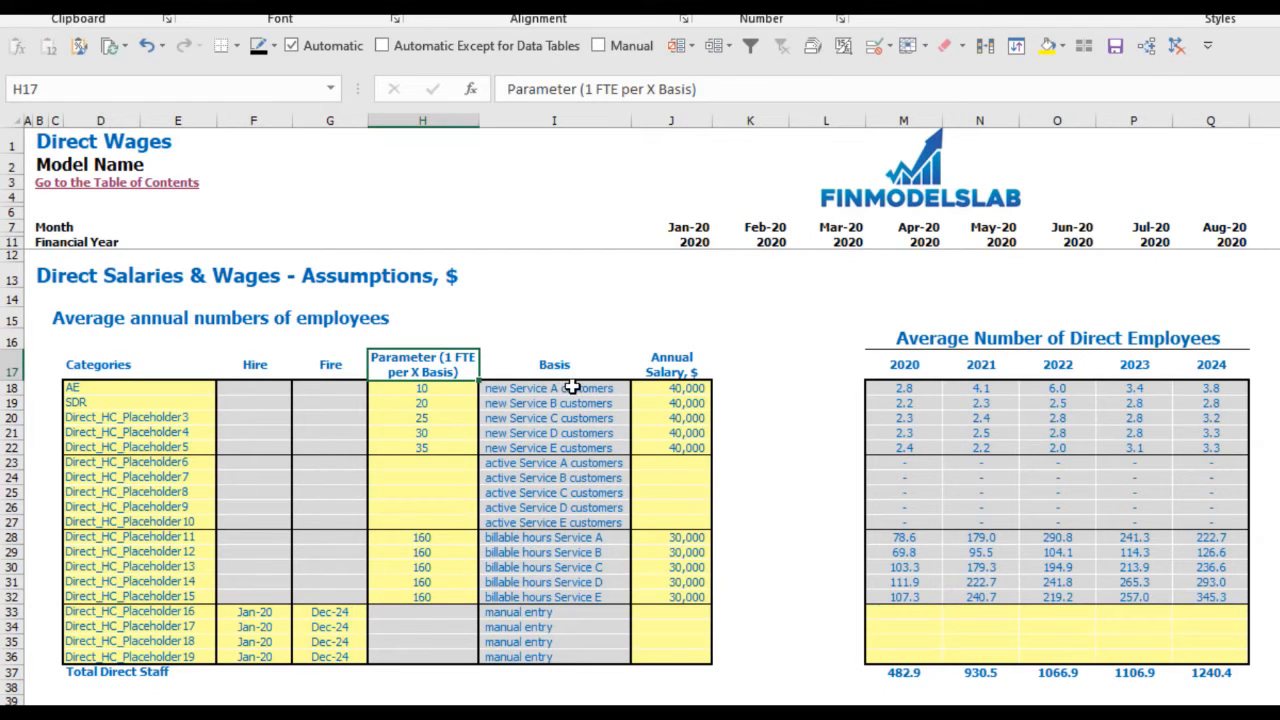
left_click(459, 401)
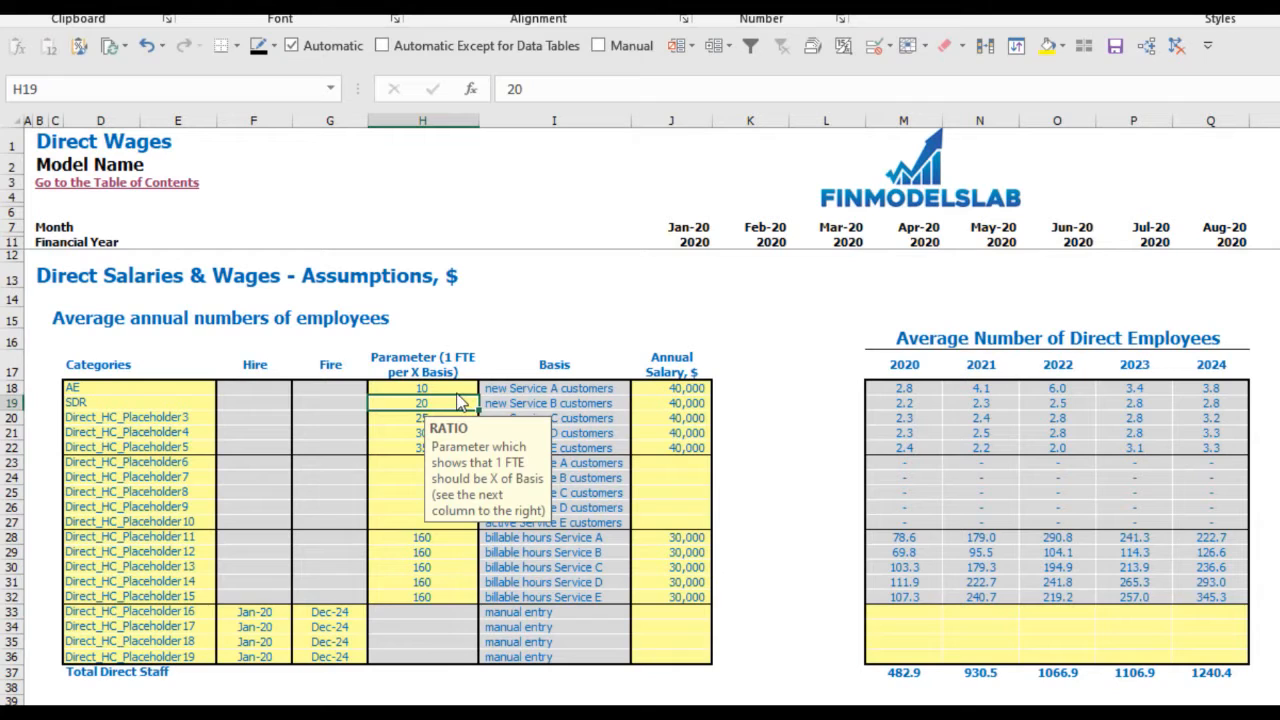
left_click(447, 387)
type("15")
key("Return")
left_click(428, 389)
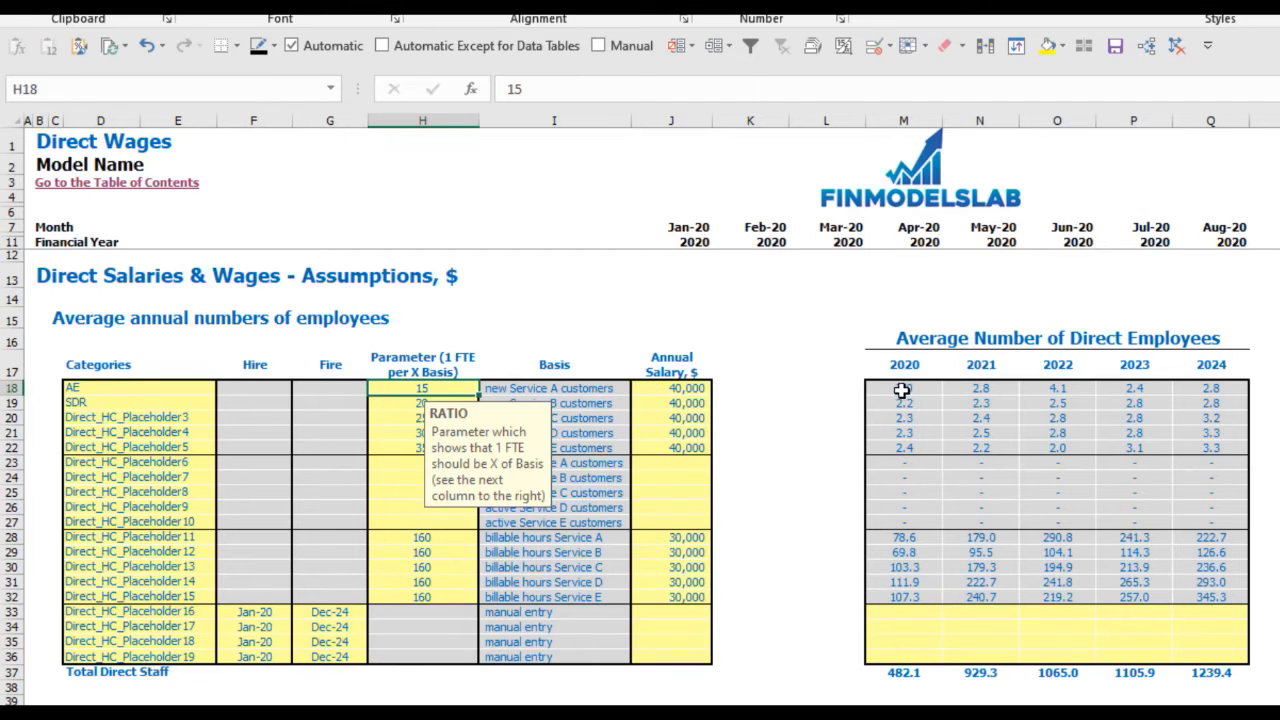
left_click(991, 292)
left_click_drag(918, 389, 1235, 391)
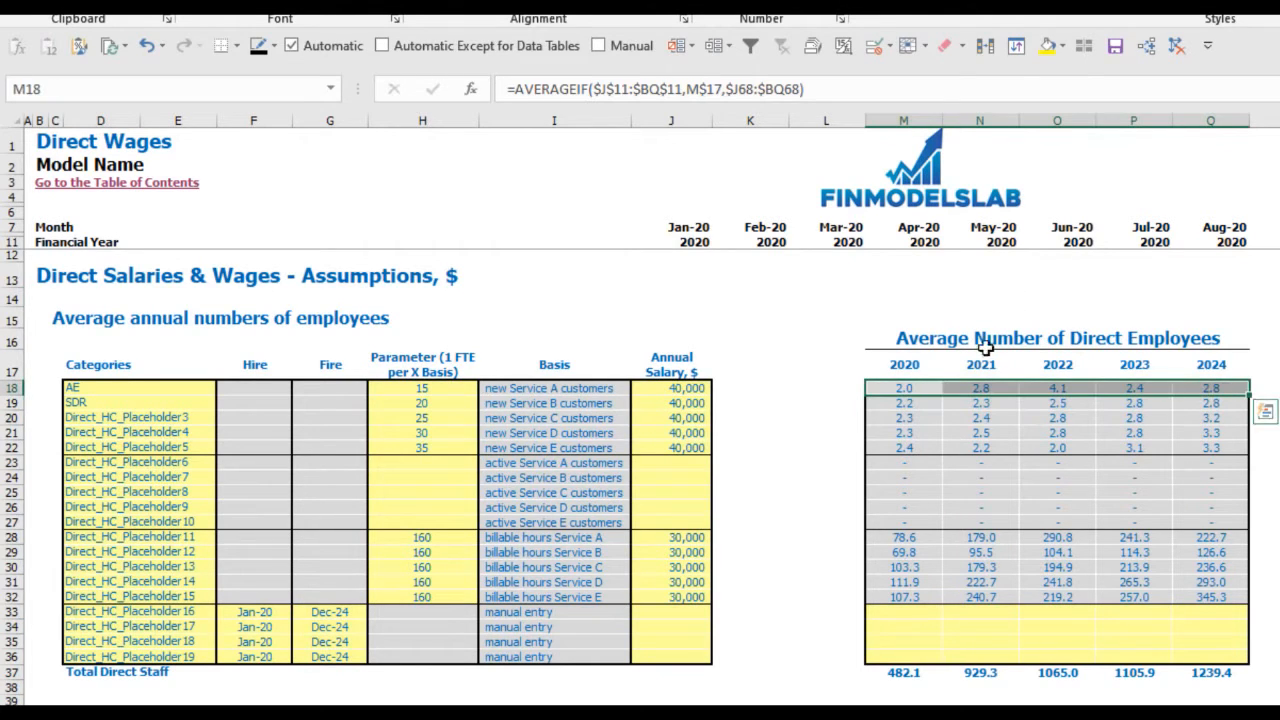
left_click(744, 319)
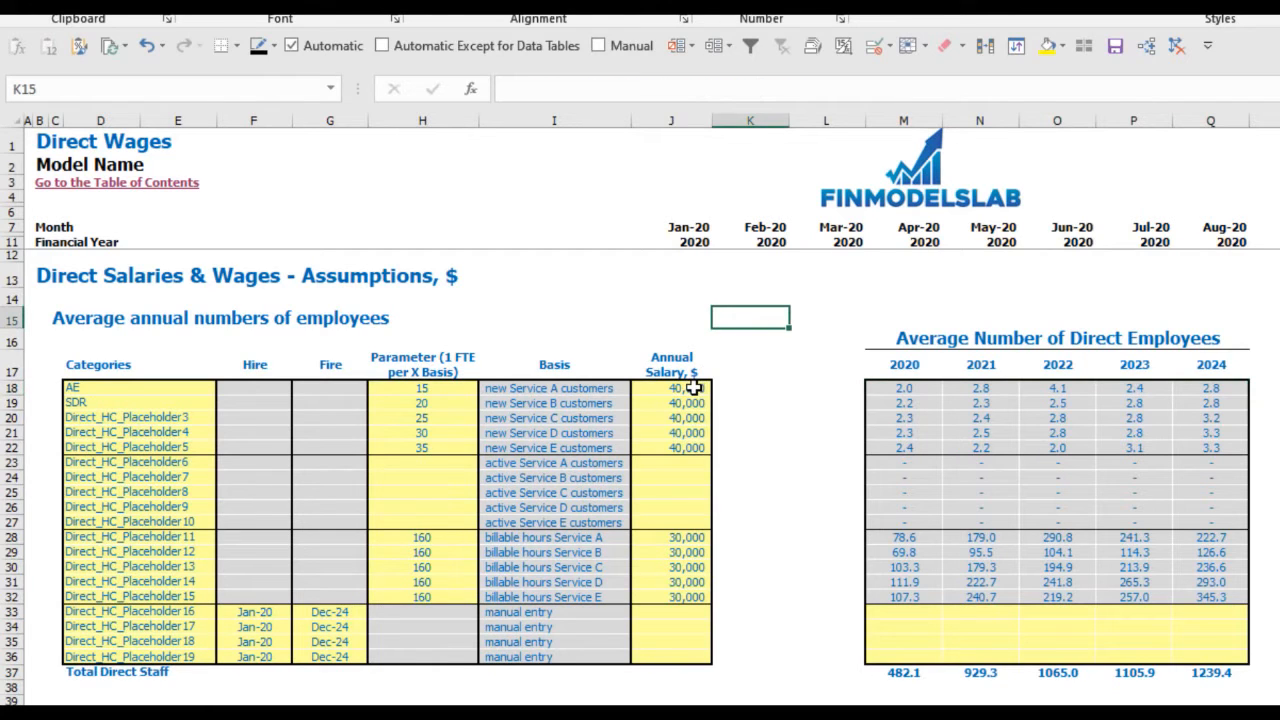
Set the annual salary for AE to 25,000.
left_click(695, 387)
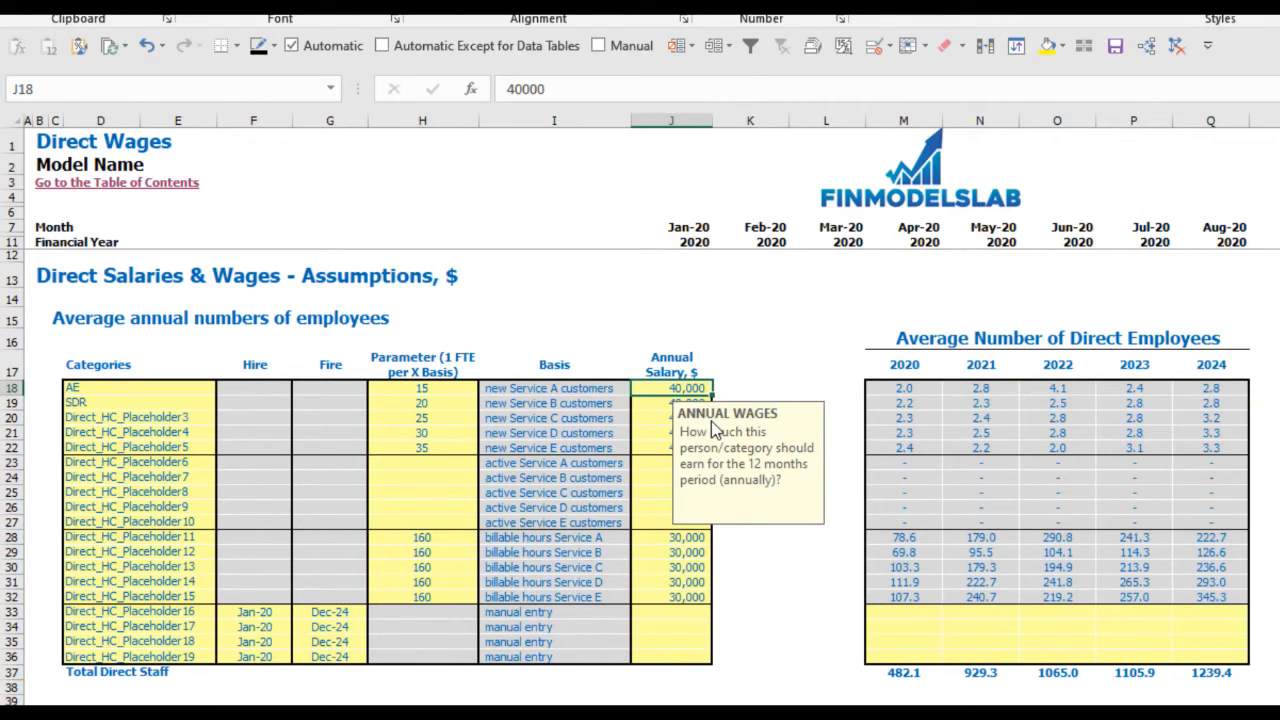
type("25,000")
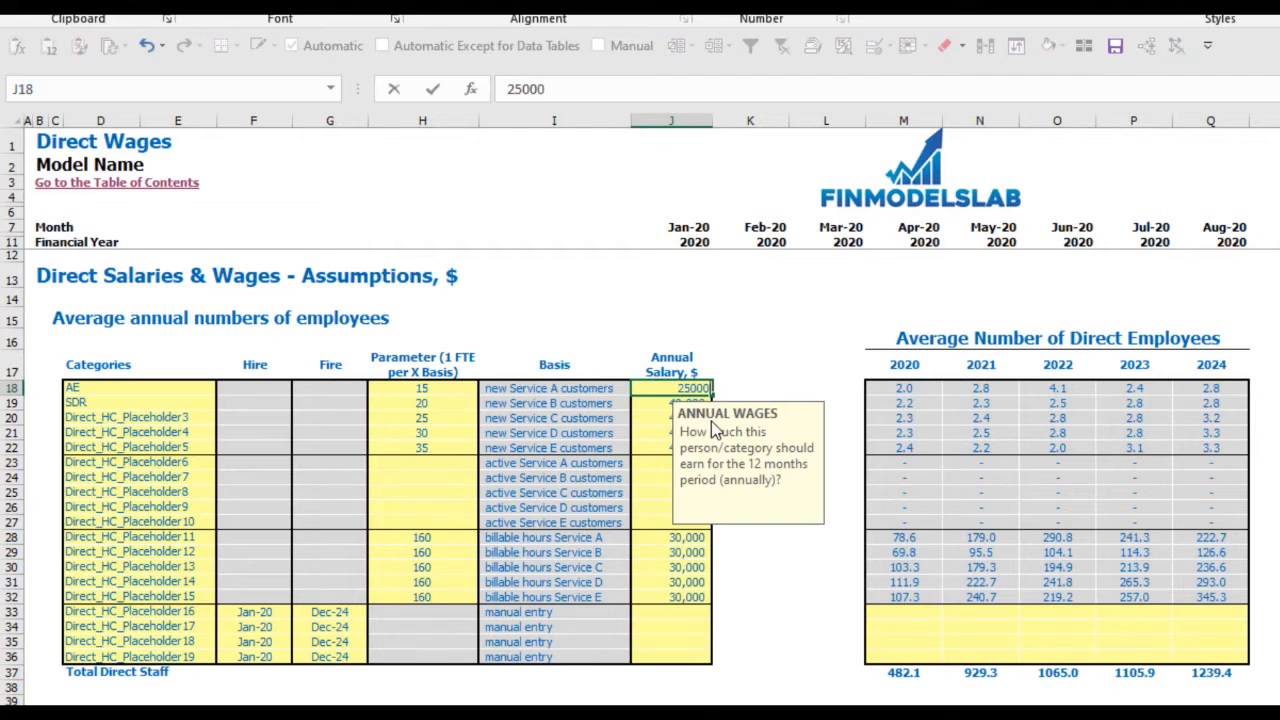
key("Return")
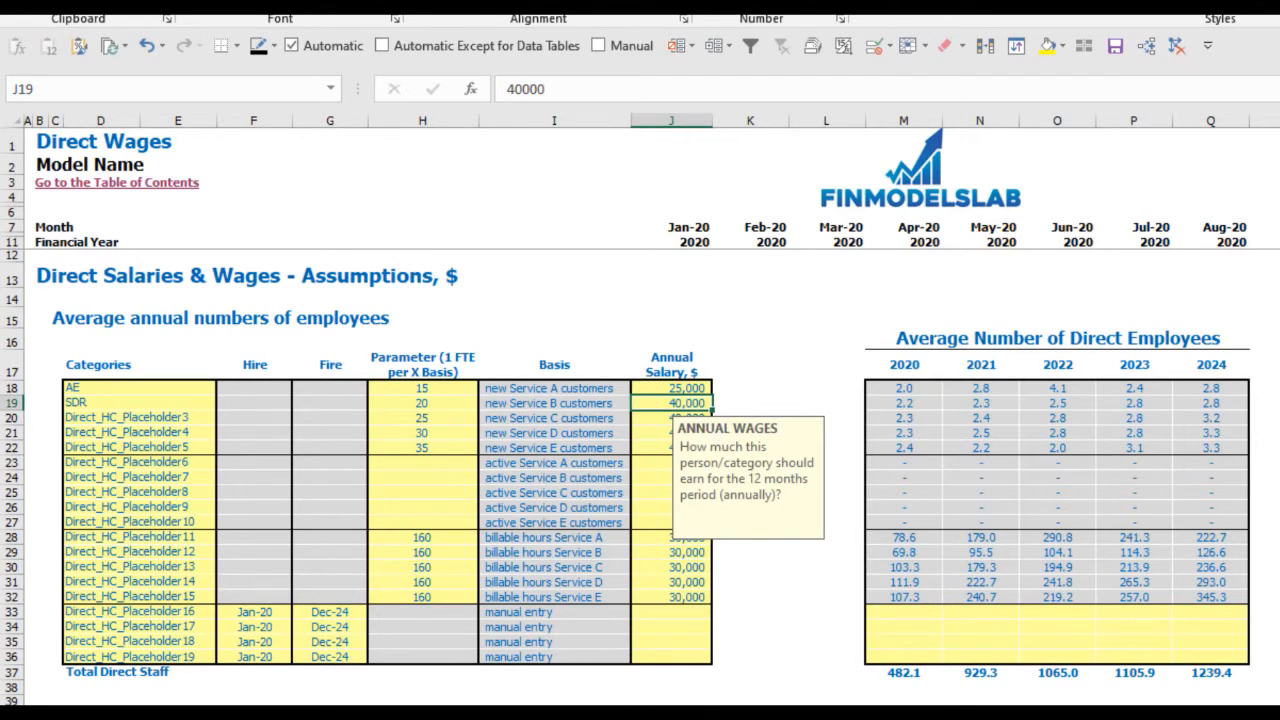
Set the annual salary raise for AE to 5% in 2021, 4% in 2022, 3% in 2023 and 2% in 2024.
left_click(1279, 388)
key("Right")
key("Right")
key("Right")
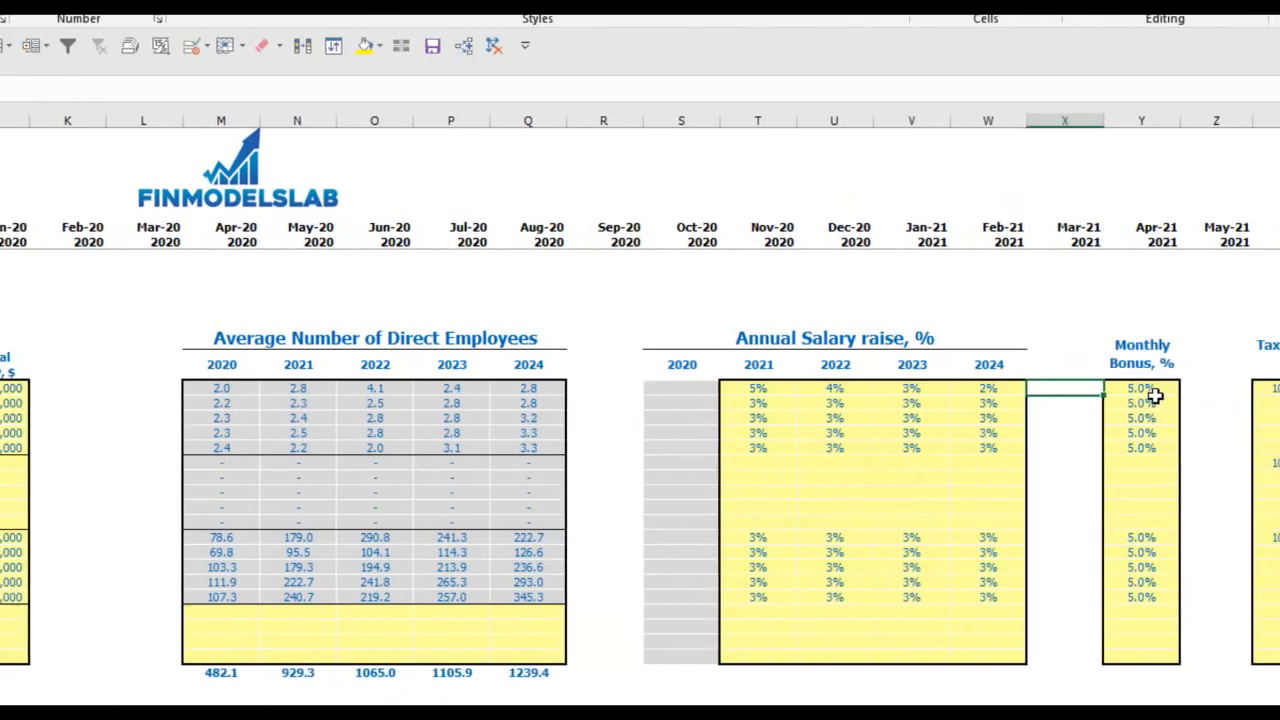
Set the AE monthly bonus to 10% and its tax rate to 12%.
left_click(1279, 388)
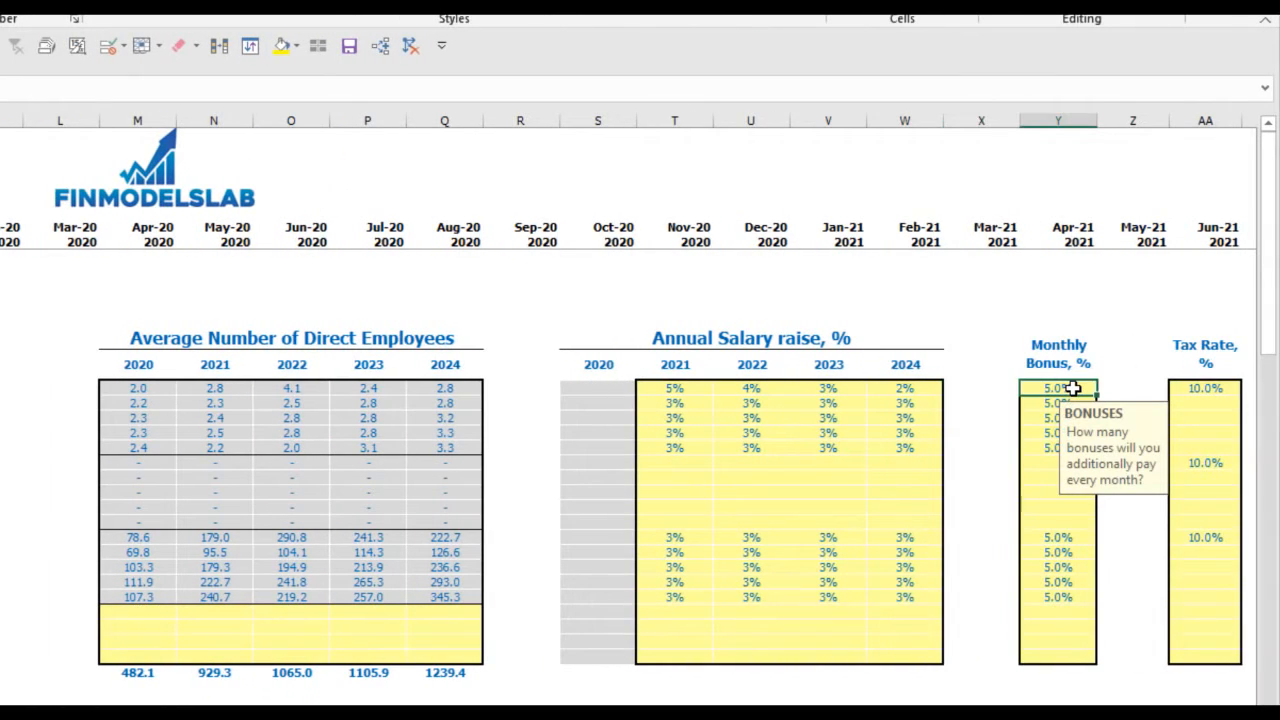
type("10")
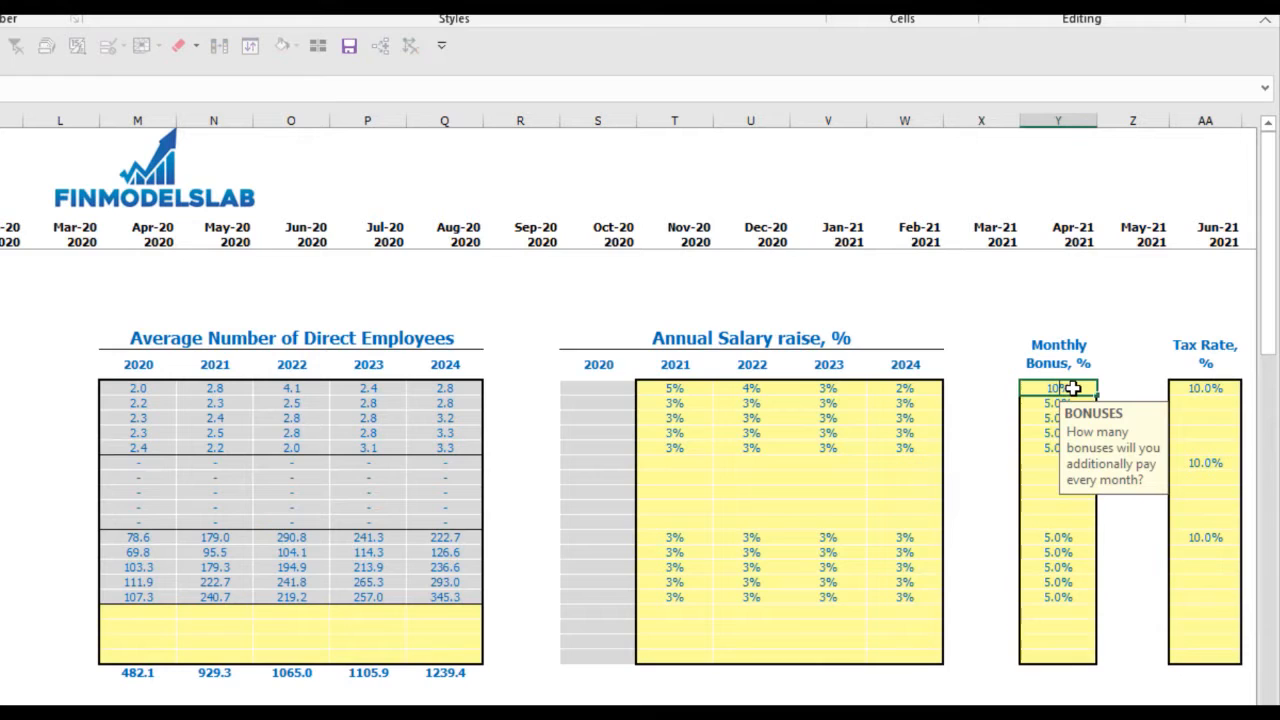
key("ctrl+Return")
left_click(1197, 387)
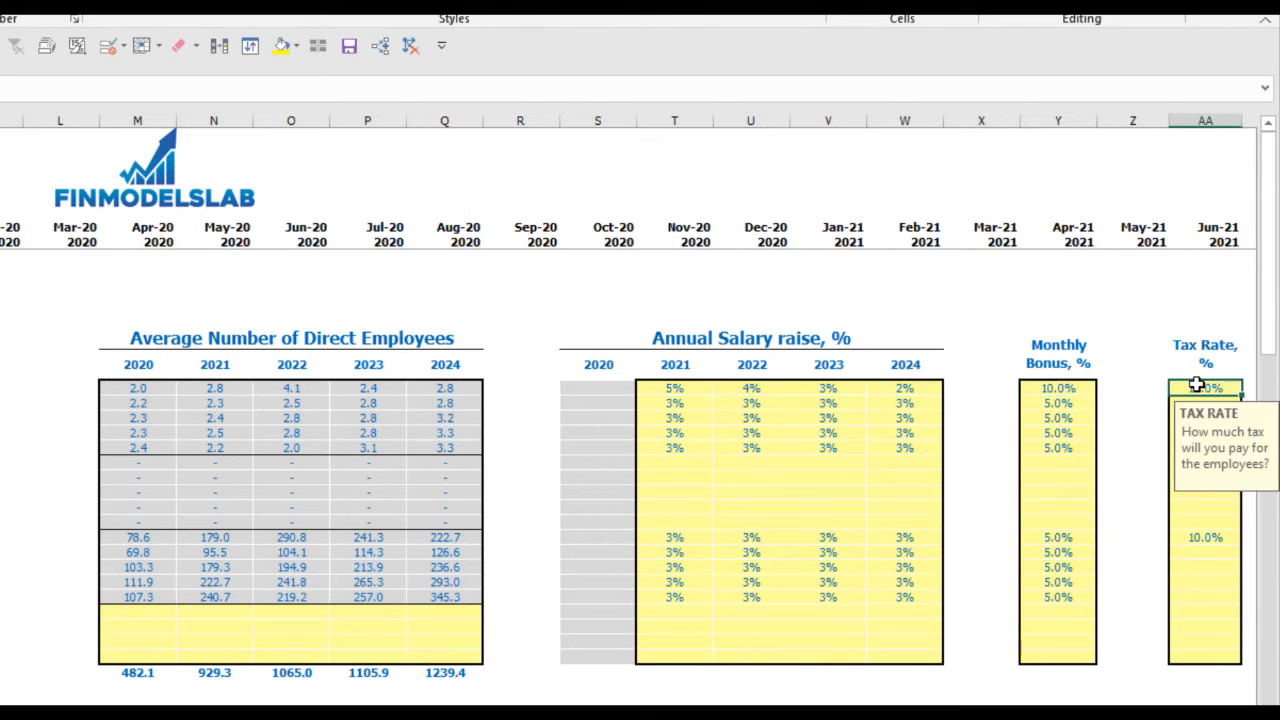
type("12")
key("Return")
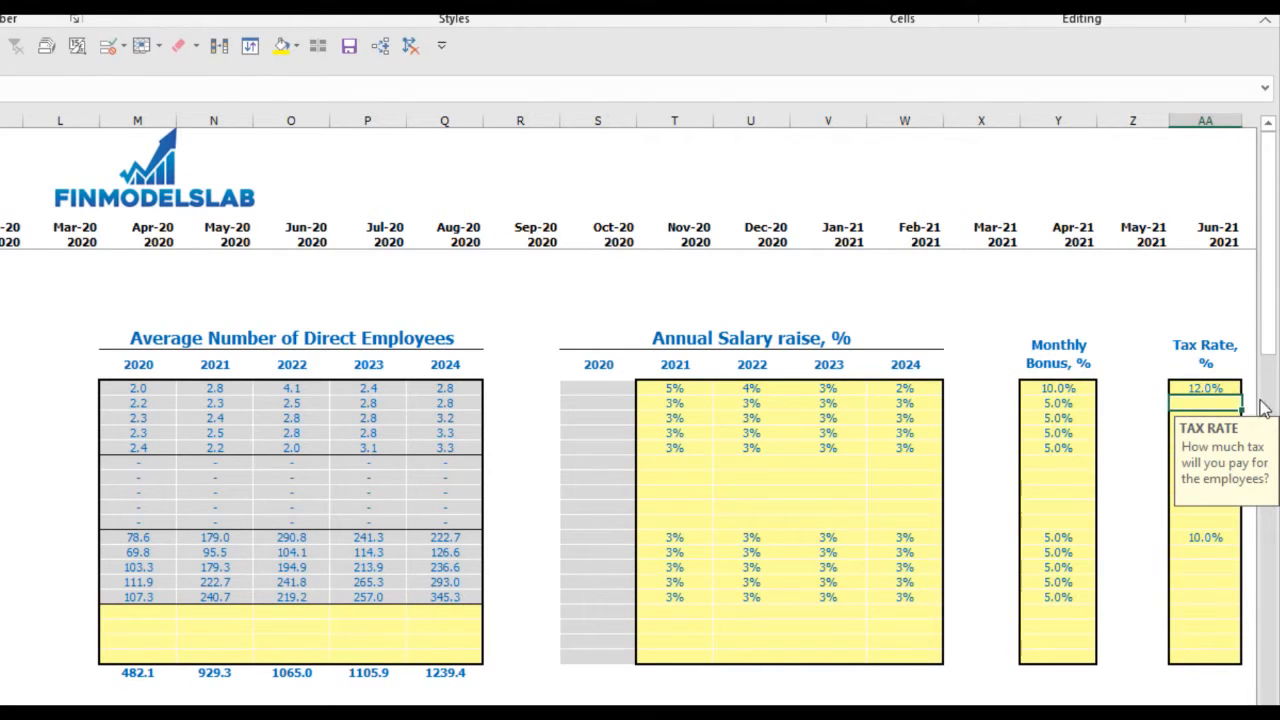
Clear the monthly bonus and the tax rate for AE.
left_click(1062, 392)
key("Delete")
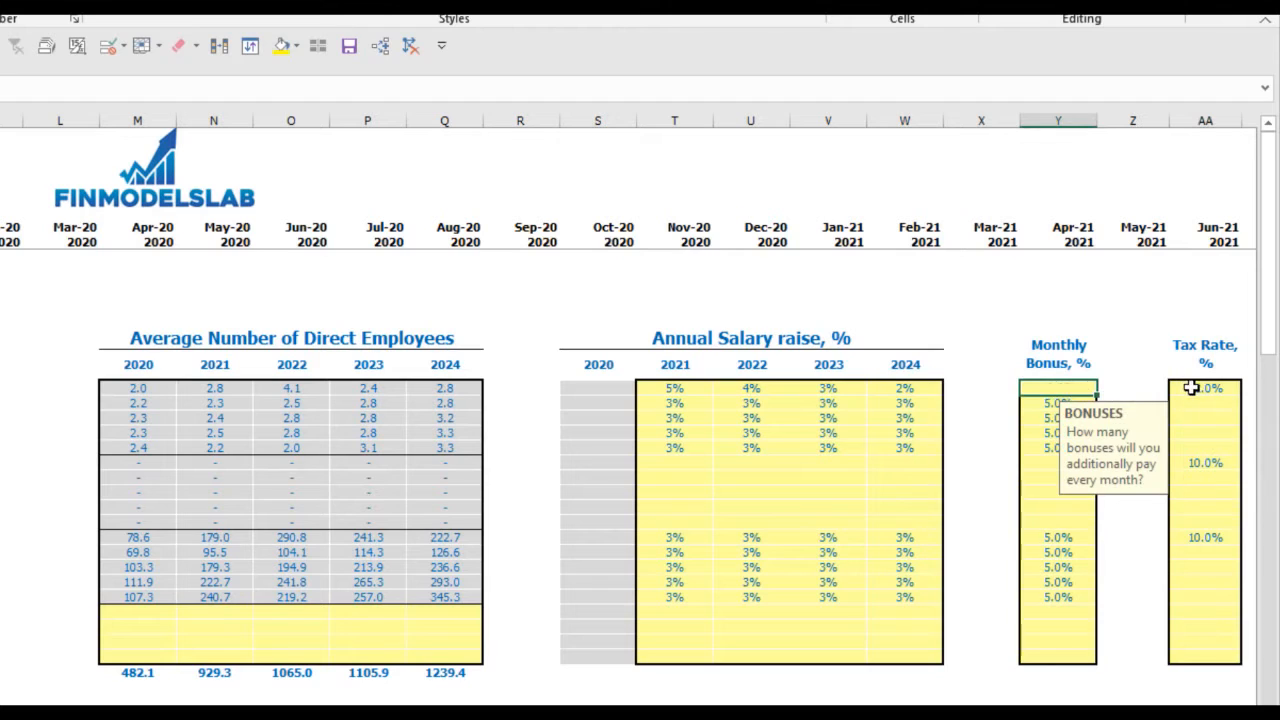
left_click(1187, 388)
key("Delete")
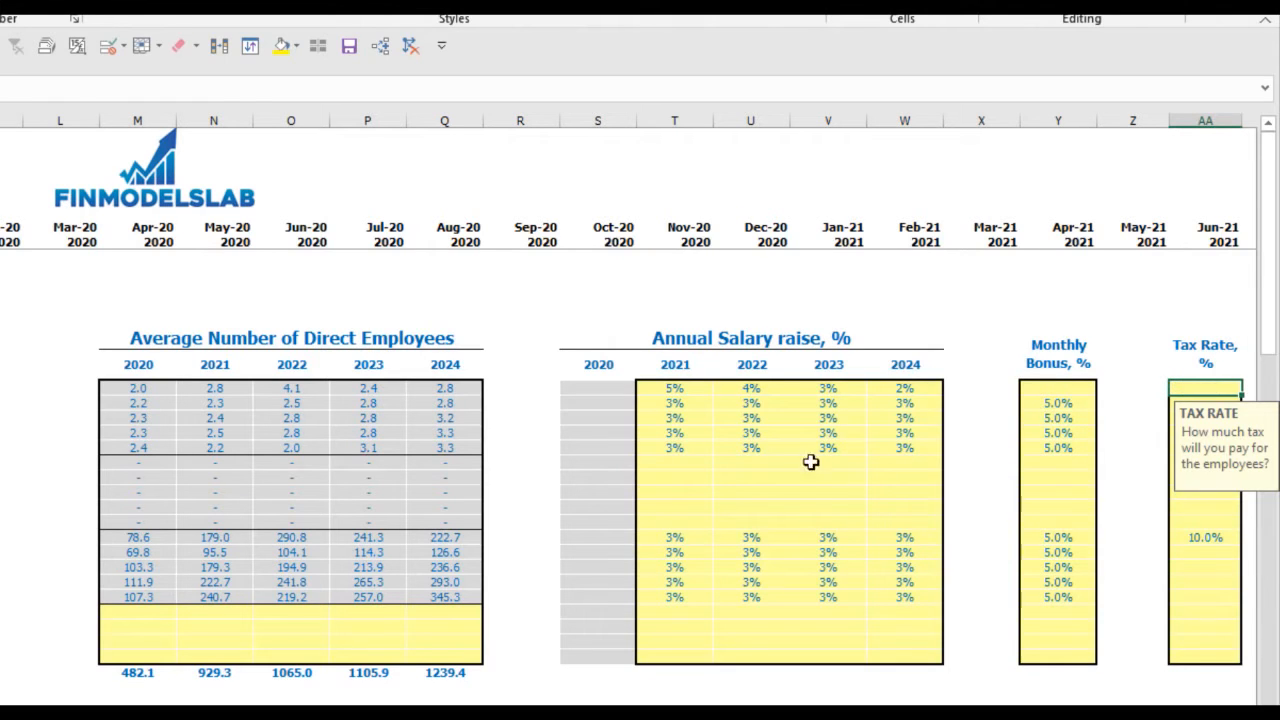
Examine the Direct Wages calculations for staff numbers, monthly base salaries, monthly bonuses and monthly base taxes.
left_click_drag(138, 712, 445, 712)
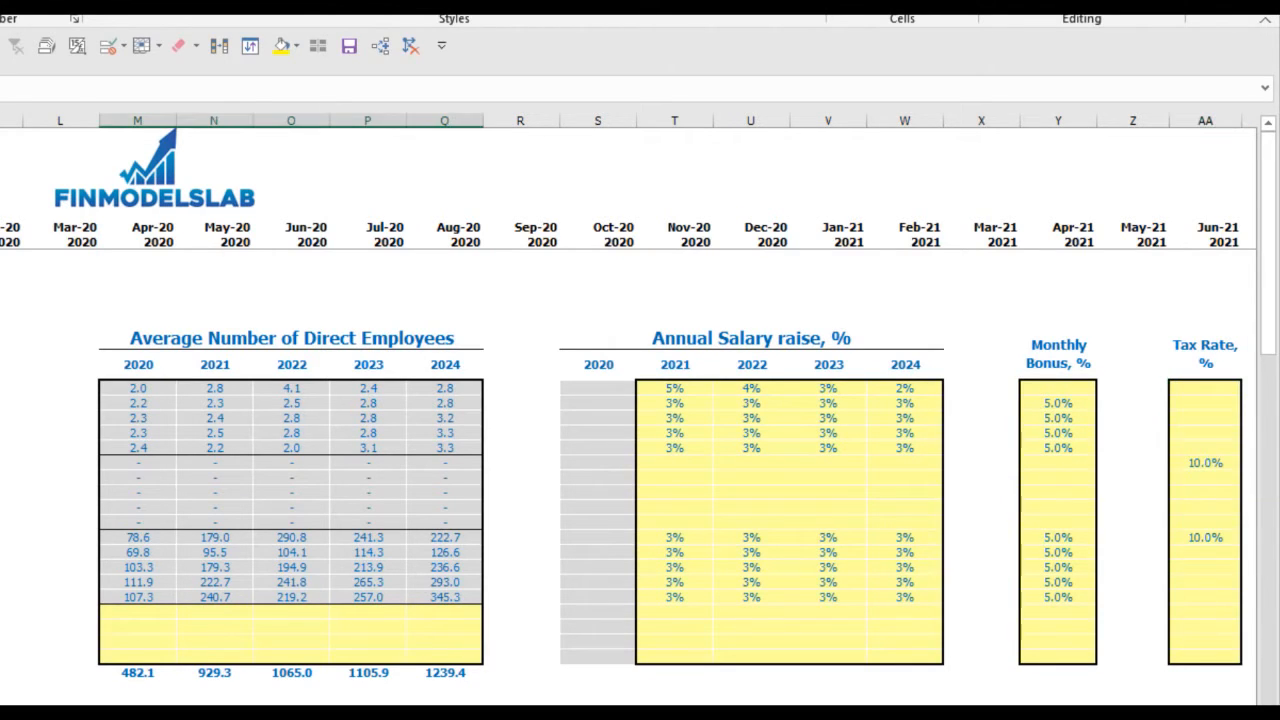
left_click(675, 712)
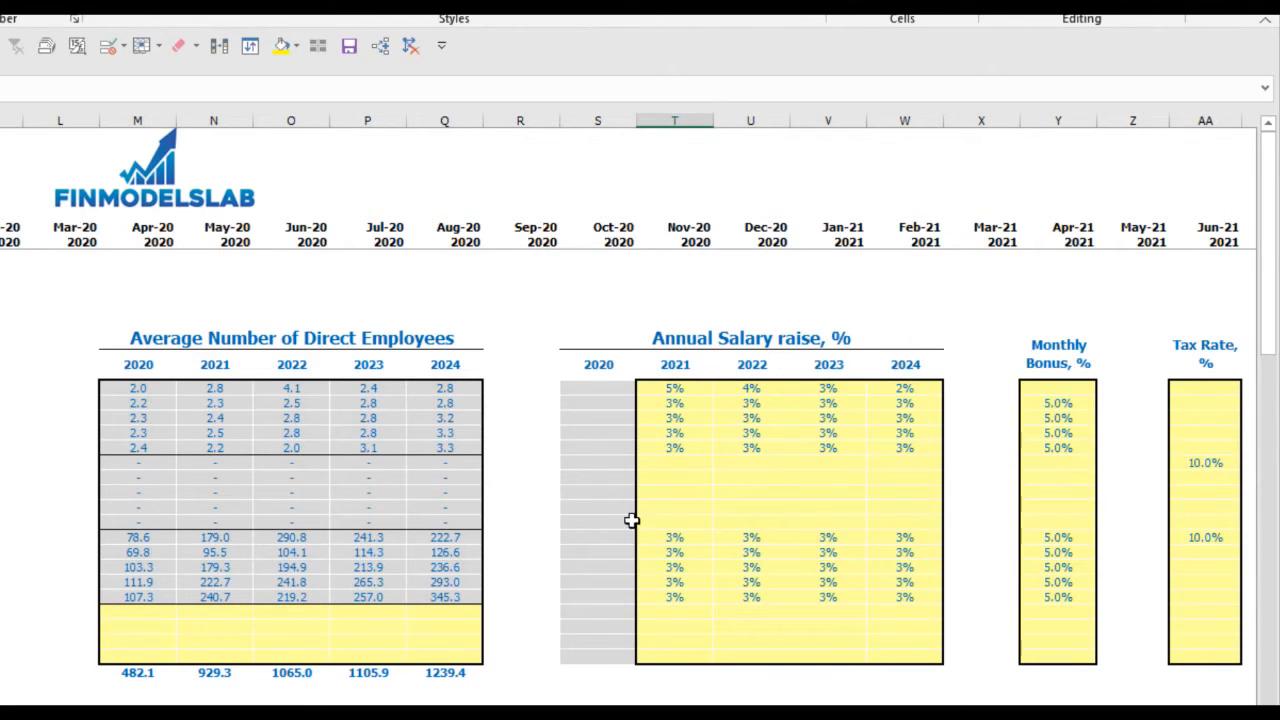
scroll(634, 517, "down", 4)
scroll(634, 517, "down", 10)
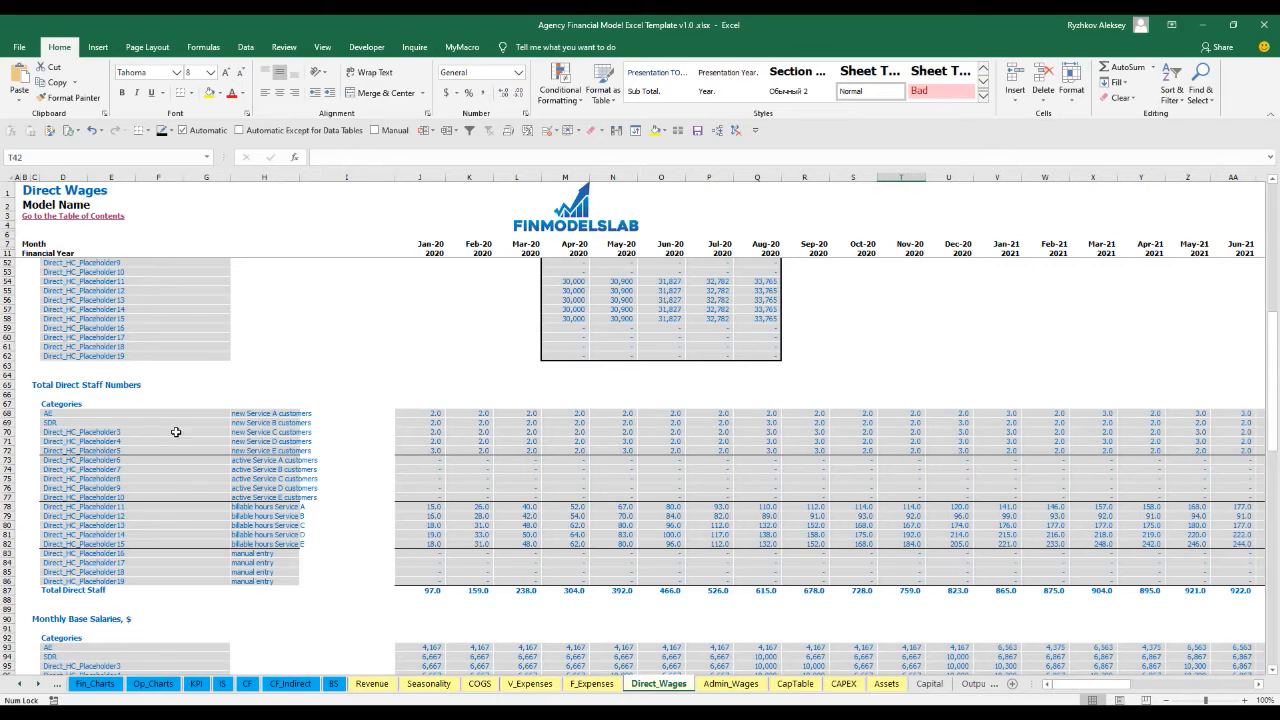
scroll(483, 470, "down", 7)
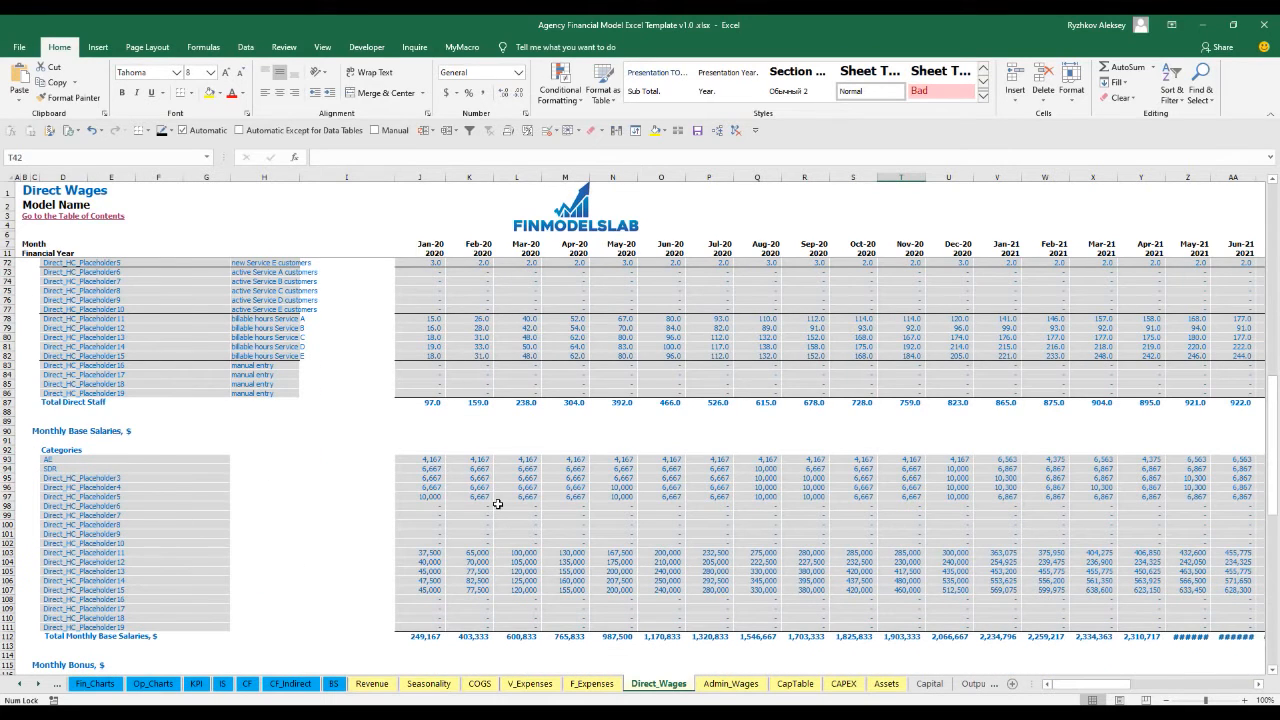
scroll(638, 489, "down", 10)
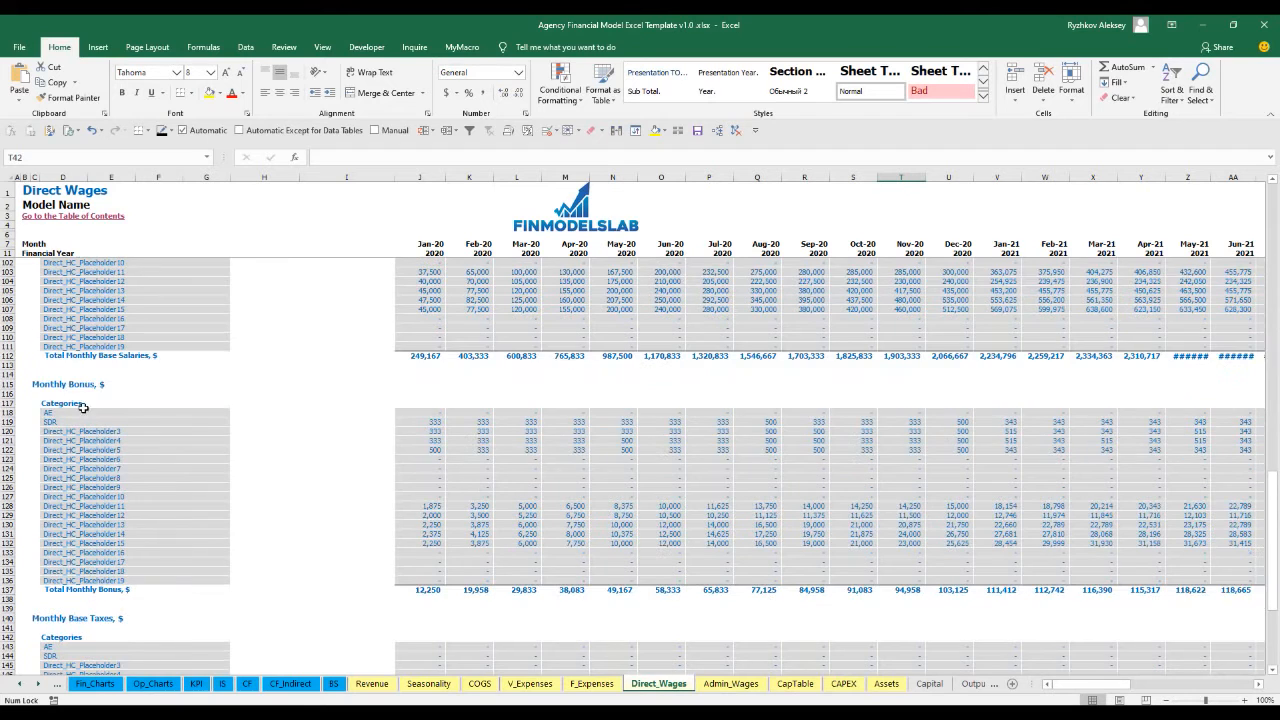
scroll(426, 486, "down", 7)
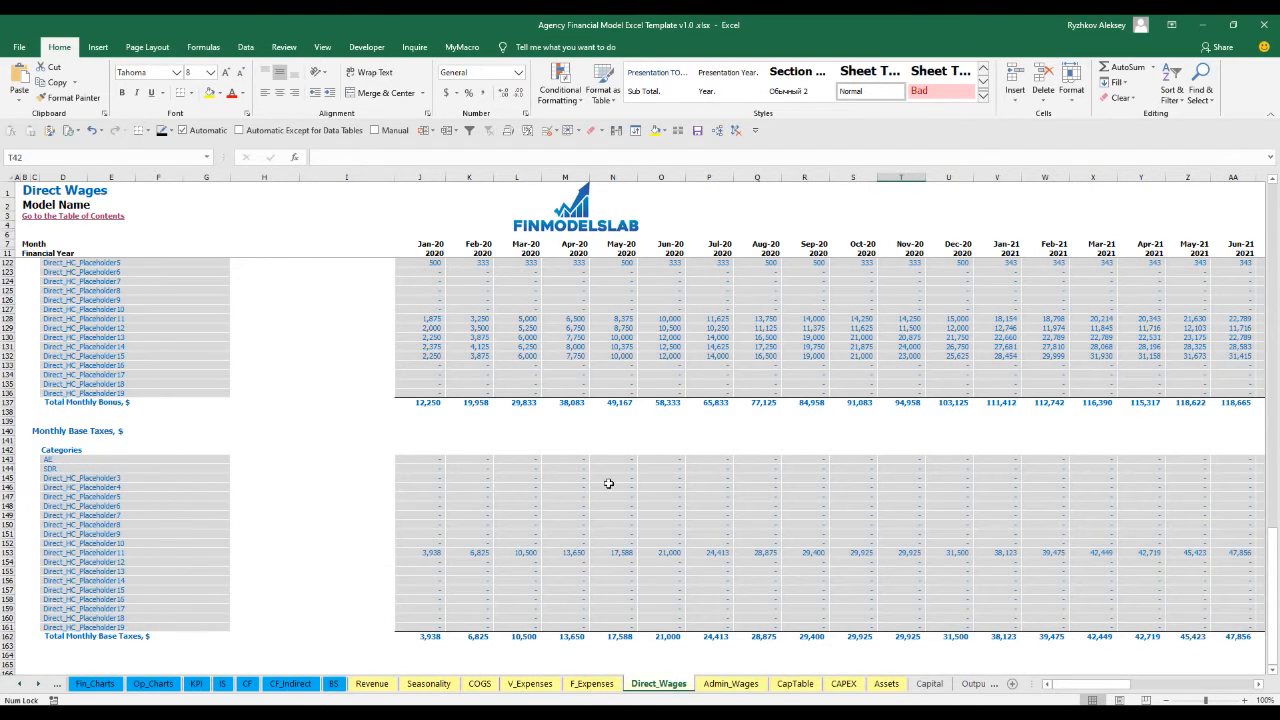
scroll(836, 477, "up", 20)
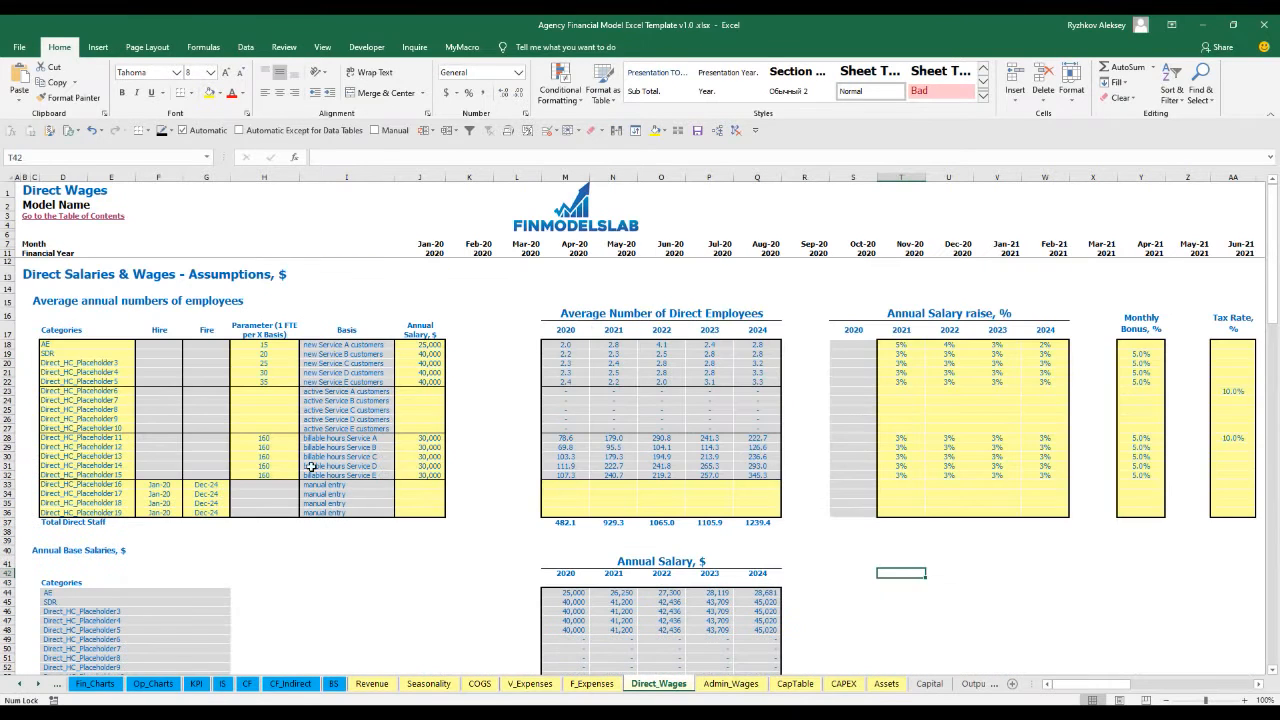
Rename Direct_HC_Placeholder6, the category based on active Service A customers, as Cust Success.
left_click_drag(12, 393, 6, 428)
left_click(349, 392)
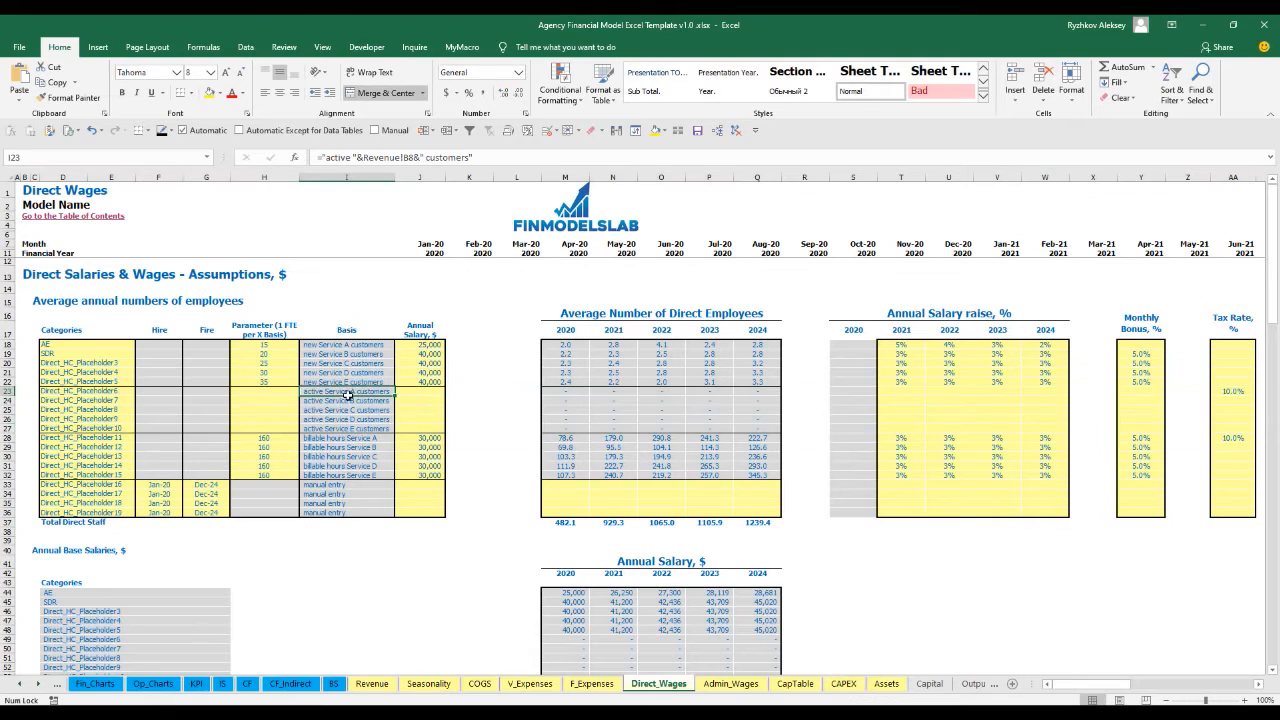
left_click(112, 392)
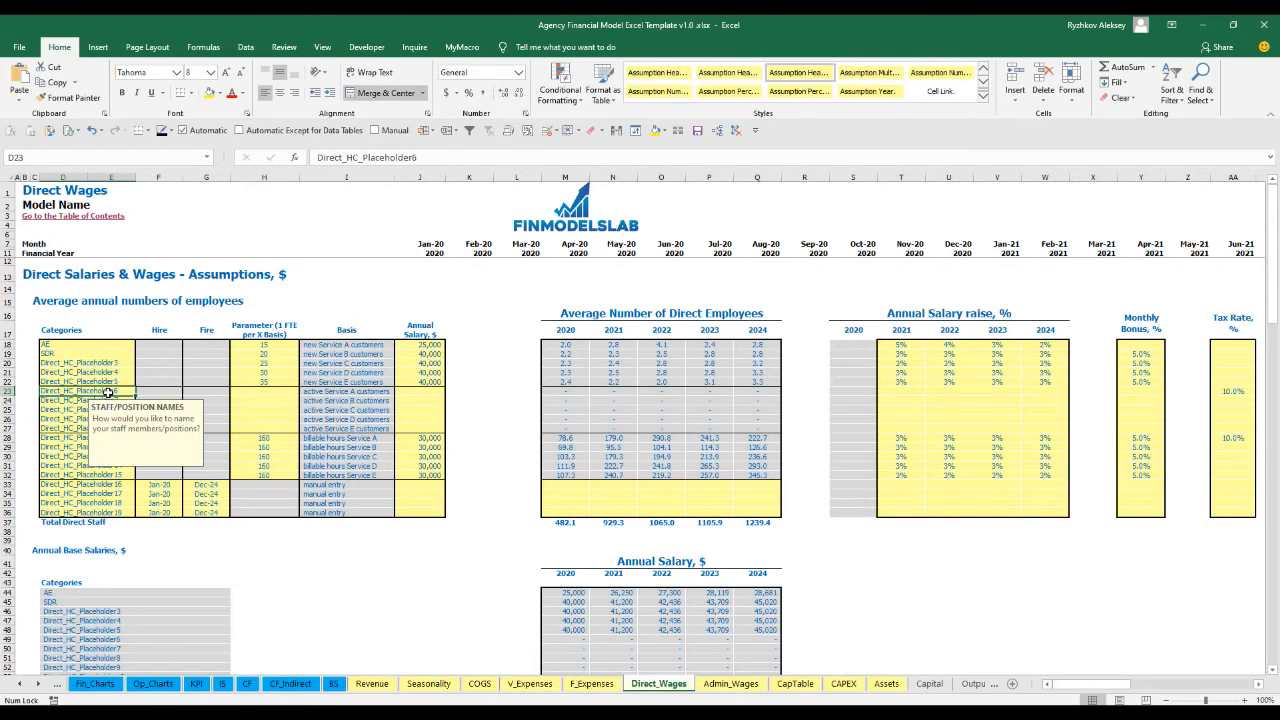
type("Cust Success")
key("Return")
Set the Cust Success ratio to one FTE per 20 active Service A customers and its annual salary to 3,000.
left_click(238, 389)
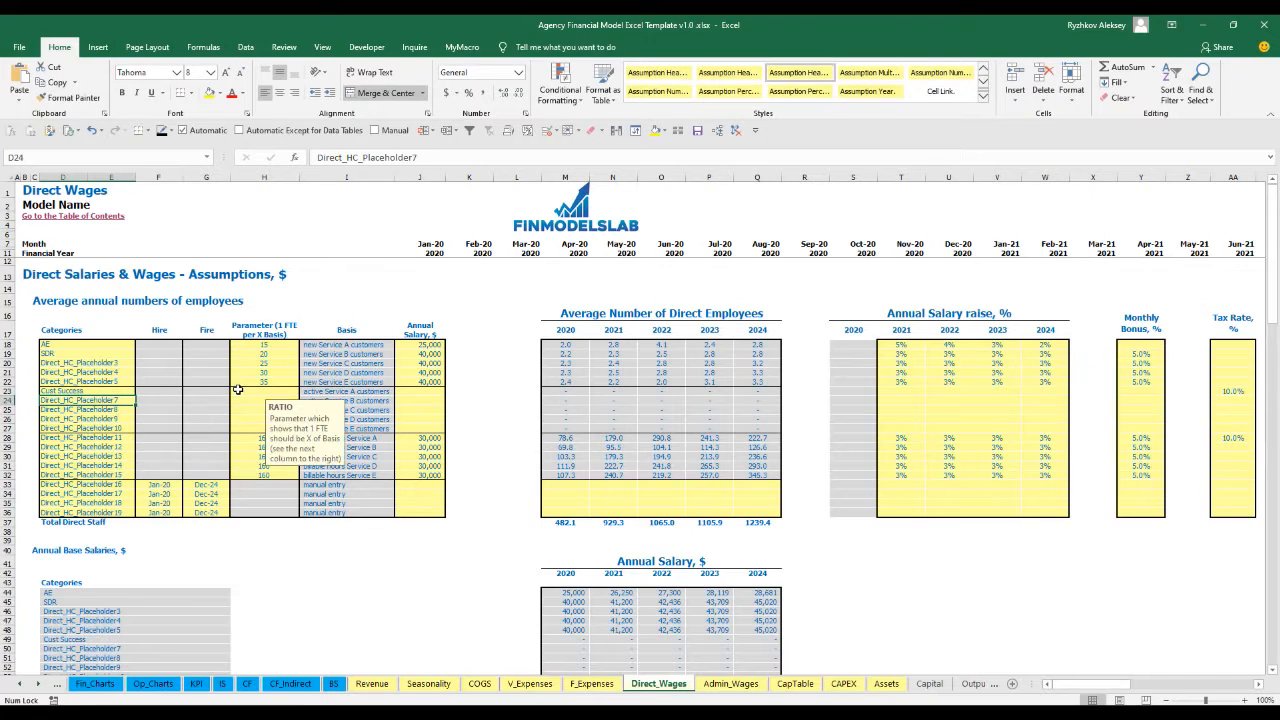
type("20")
key("Return")
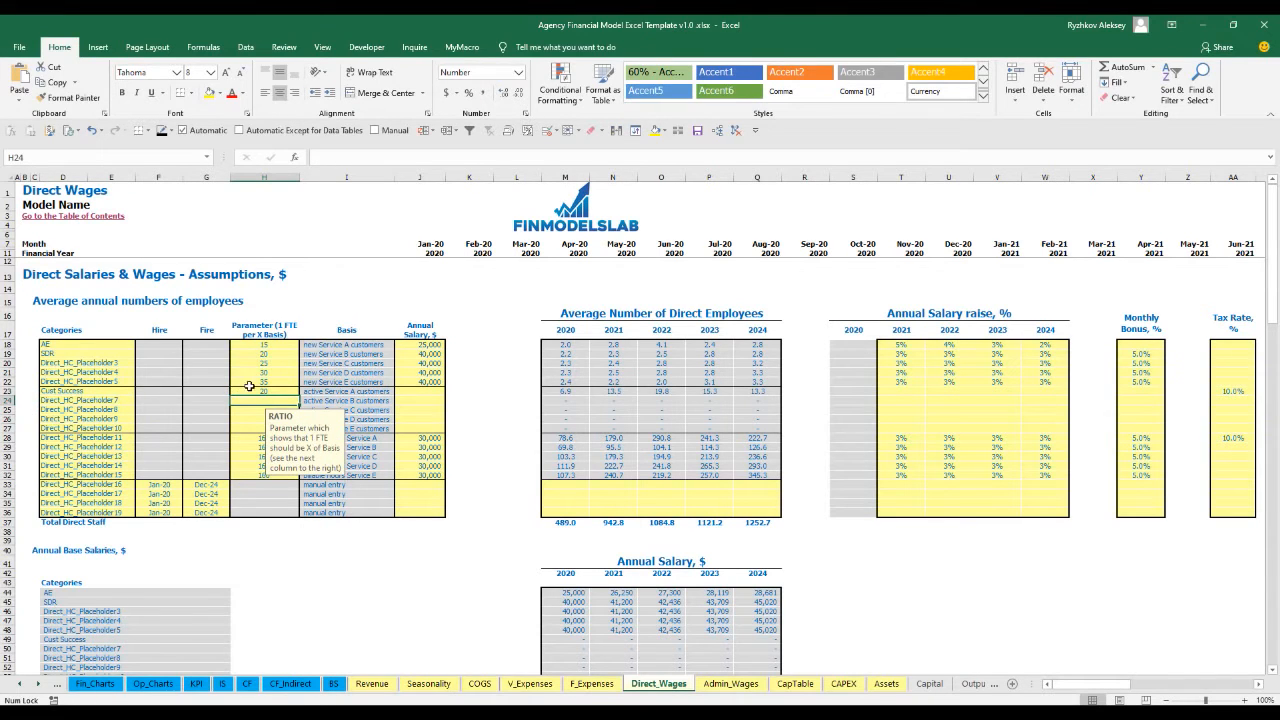
left_click(430, 390)
type("3000")
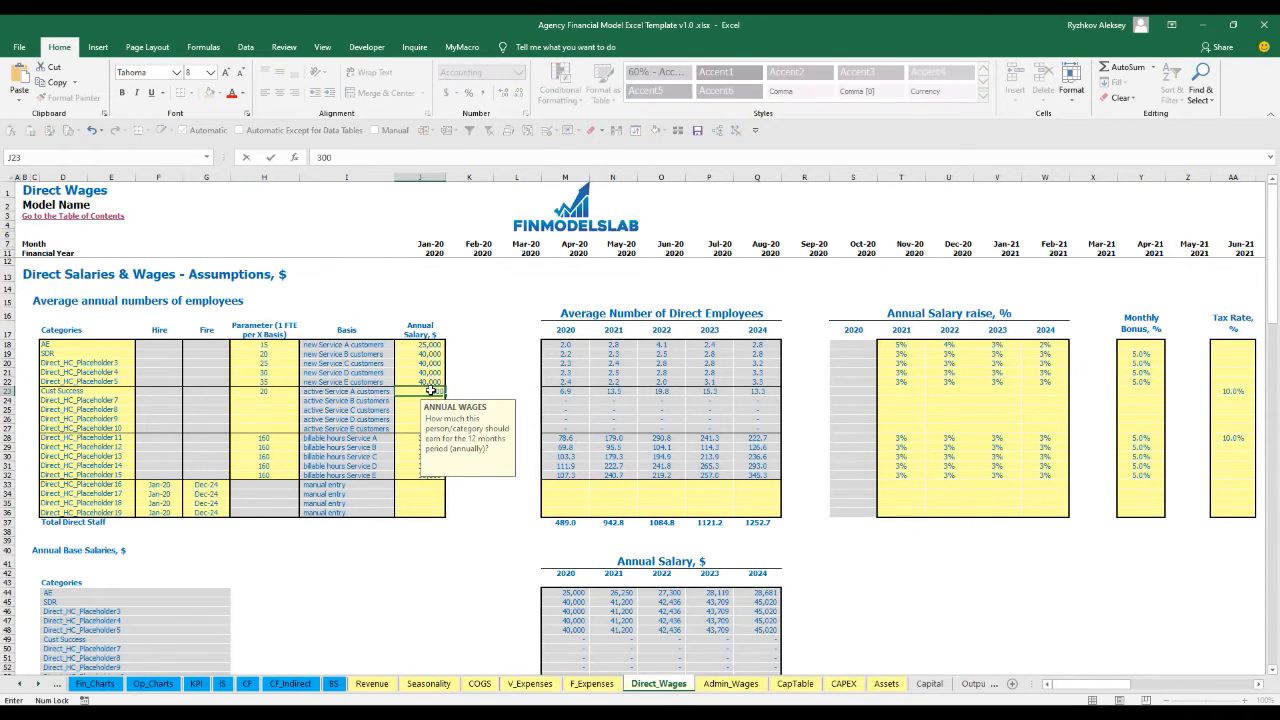
key("Return")
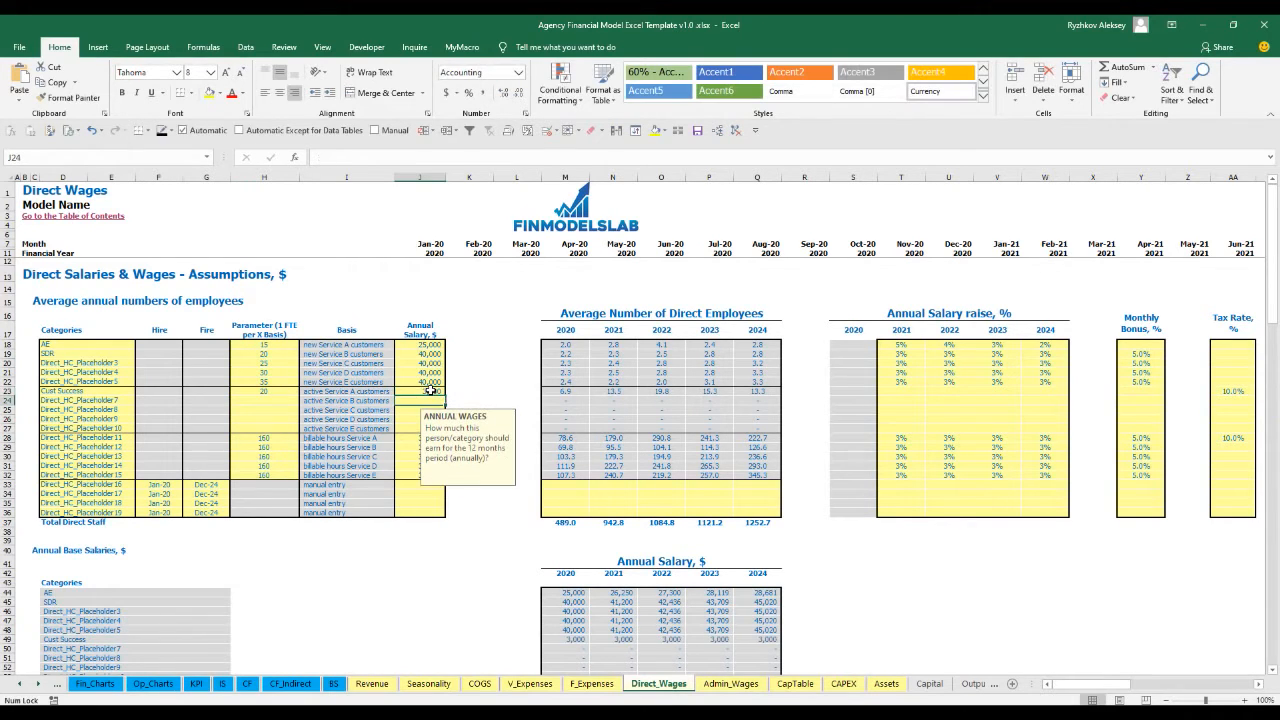
Copy the 3% annual salary raise from the category above into Cust Success for 2021 through 2024.
left_click(905, 383)
key("ctrl+c")
left_click_drag(901, 390, 1045, 391)
key("ctrl+v")
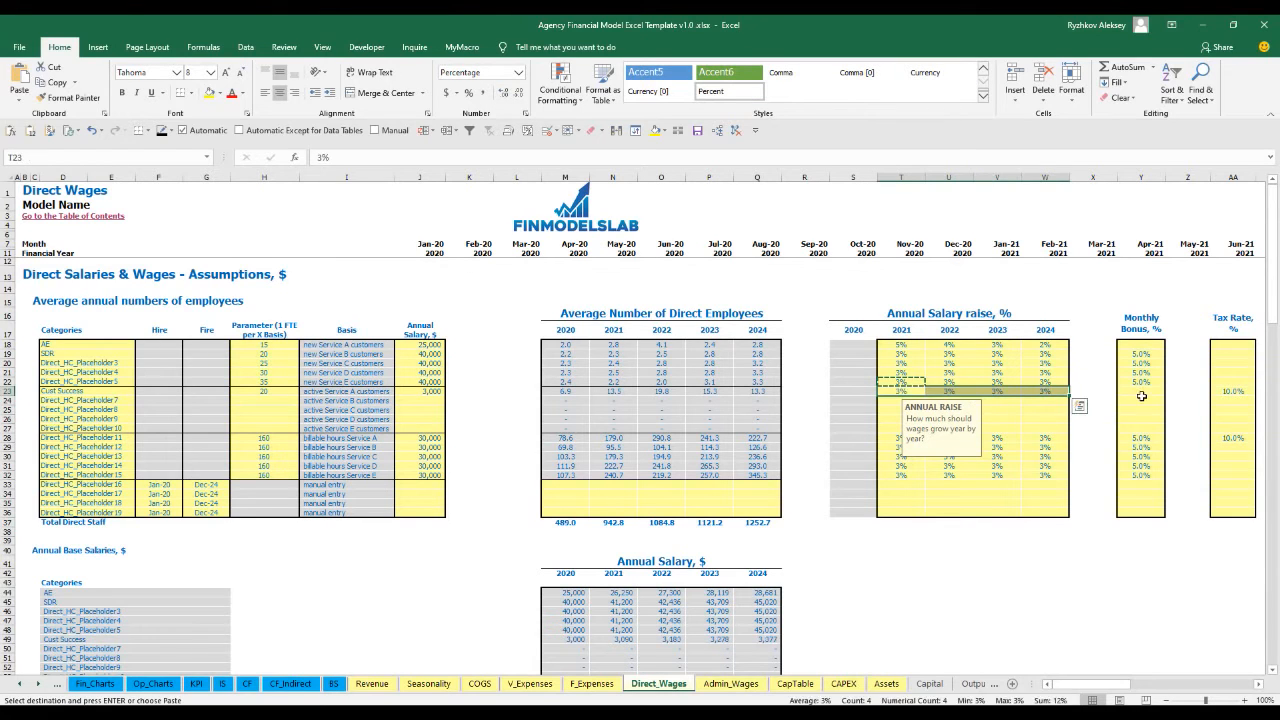
Fill the 5.0% monthly bonus down to Cust Success and set its tax rate to 12%.
left_click(1140, 390)
key("ctrl+d")
left_click(1188, 390)
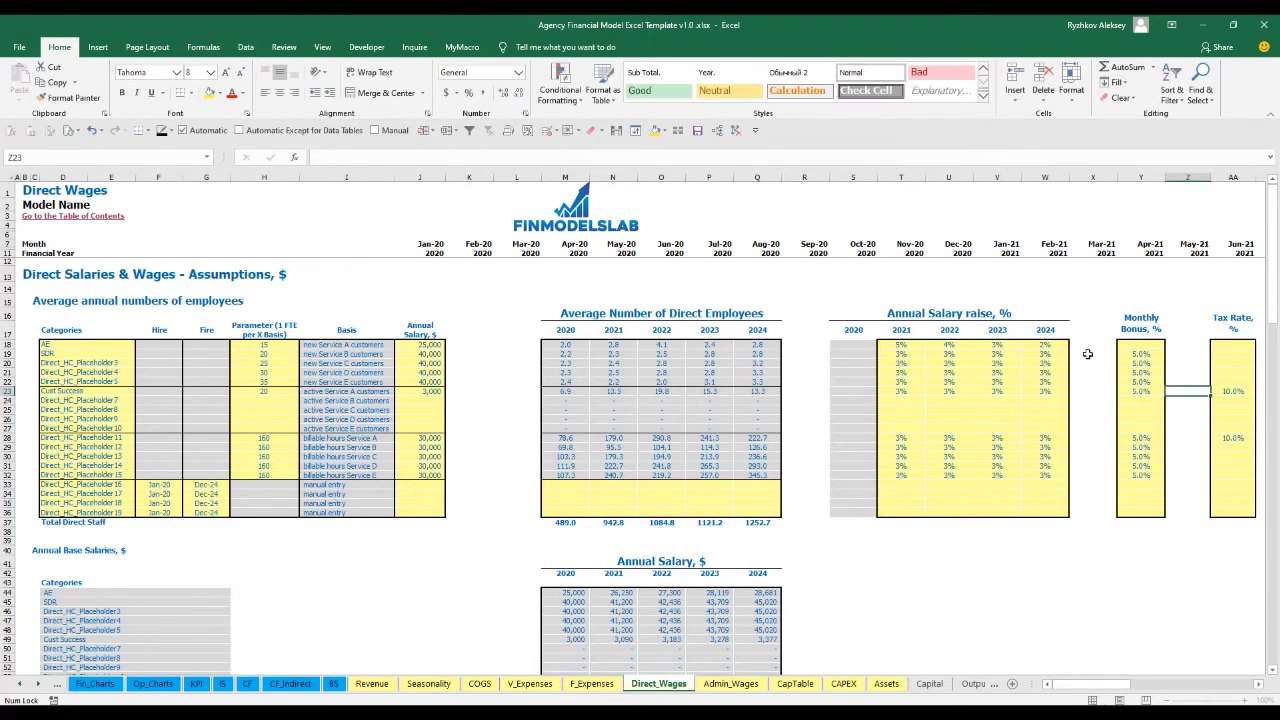
left_click(1226, 388)
type("15")
key("Return")
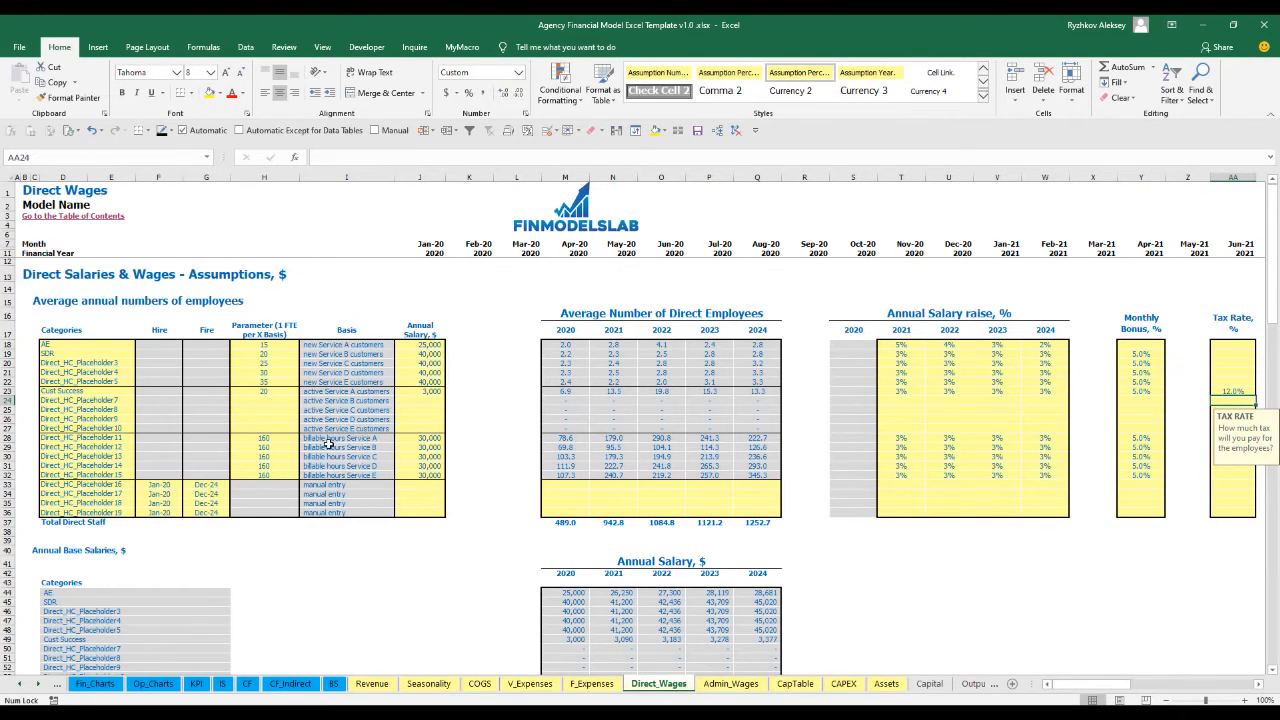
Rename Direct_HC_Placeholder11, the category based on Service A billable hours, as Engineer.
left_click(268, 440)
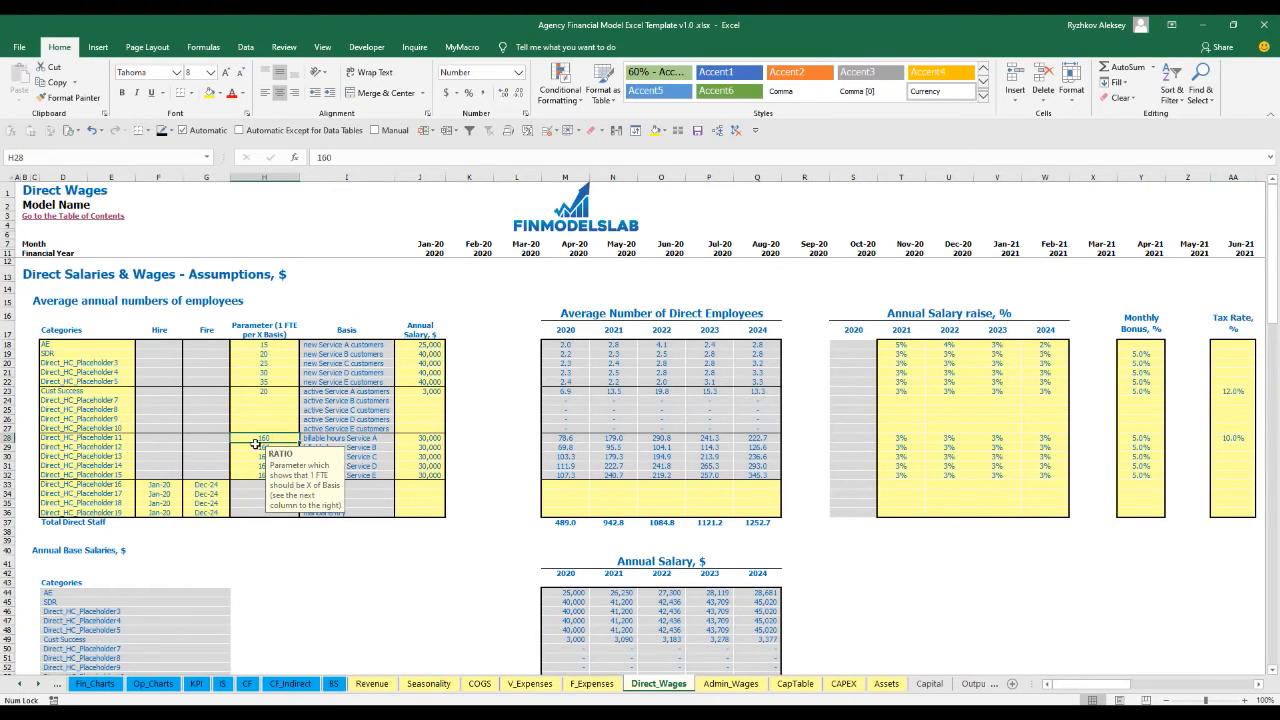
left_click(114, 440)
type("Engineer")
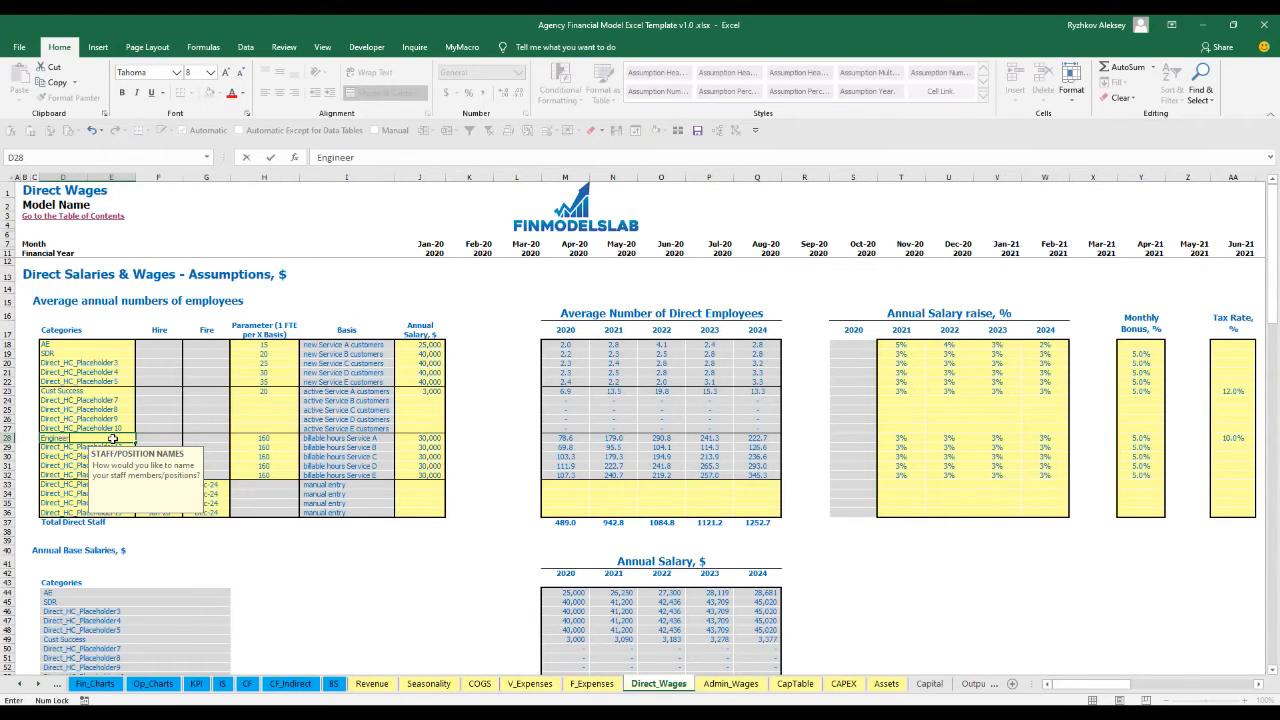
key("Return")
Inspect the Engineer's billable hours per FTE parameter and annual salary.
left_click(276, 448)
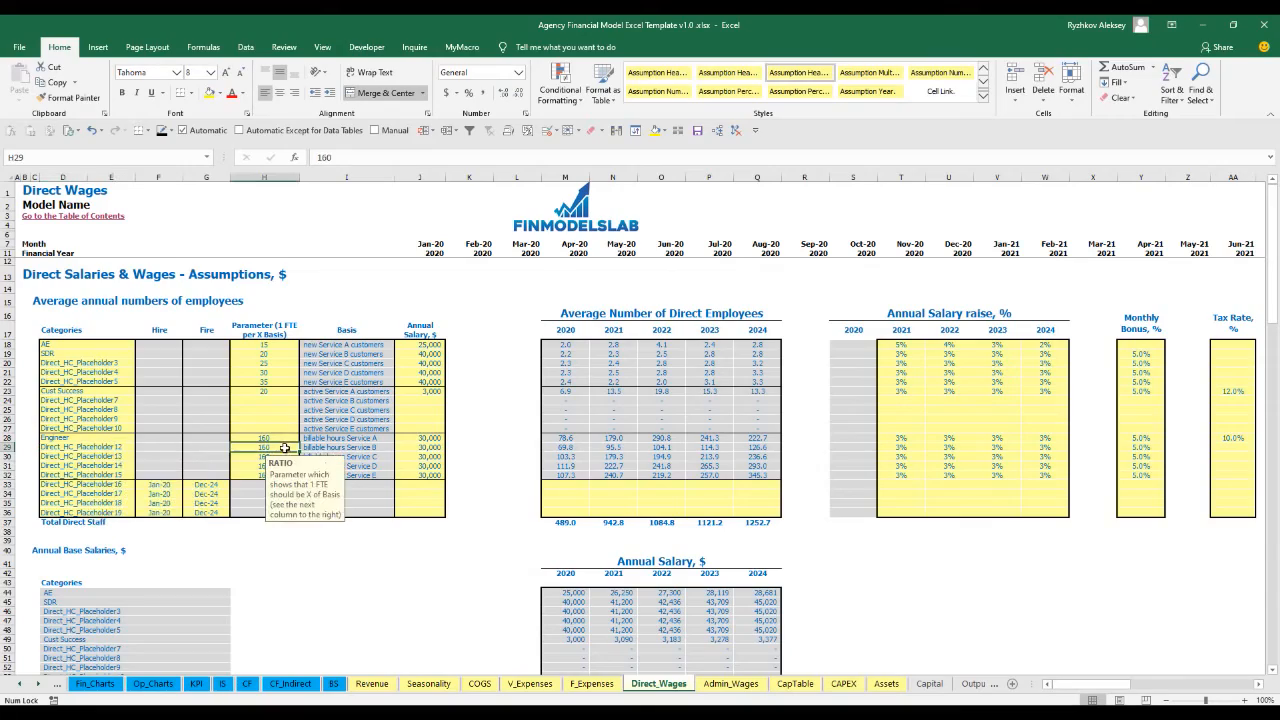
left_click(419, 438)
left_click(283, 440)
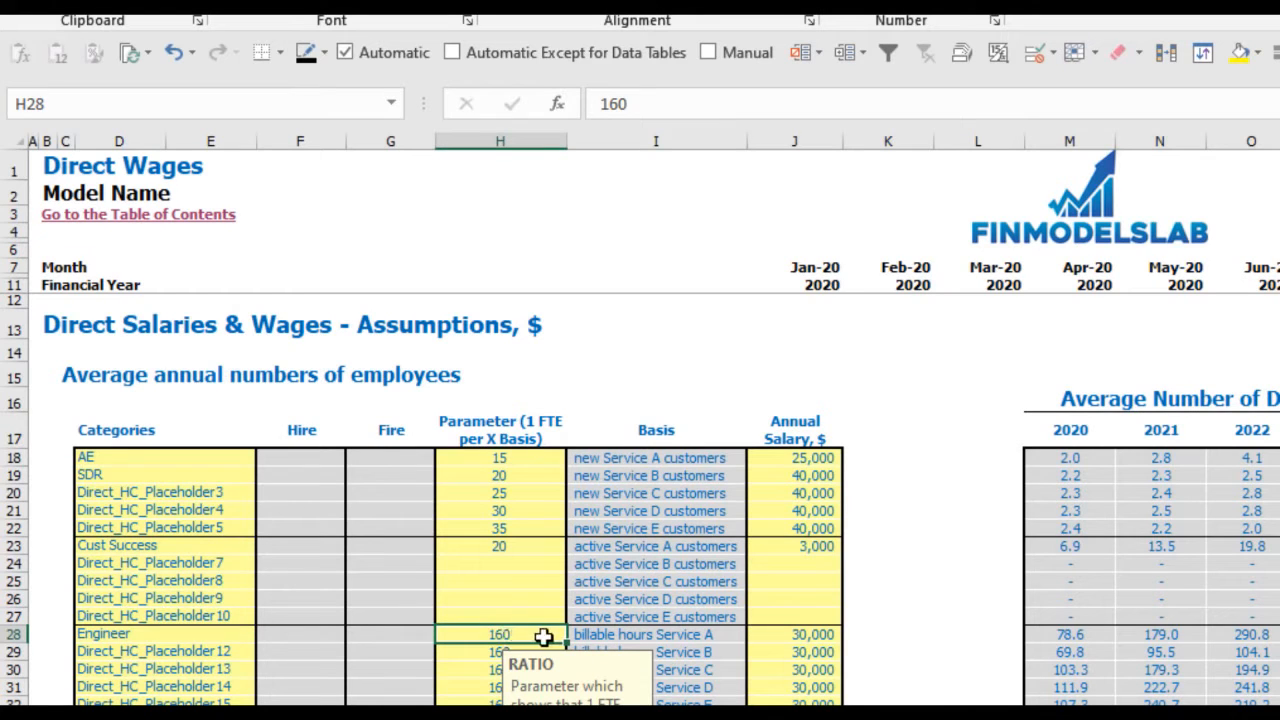
left_click(816, 643)
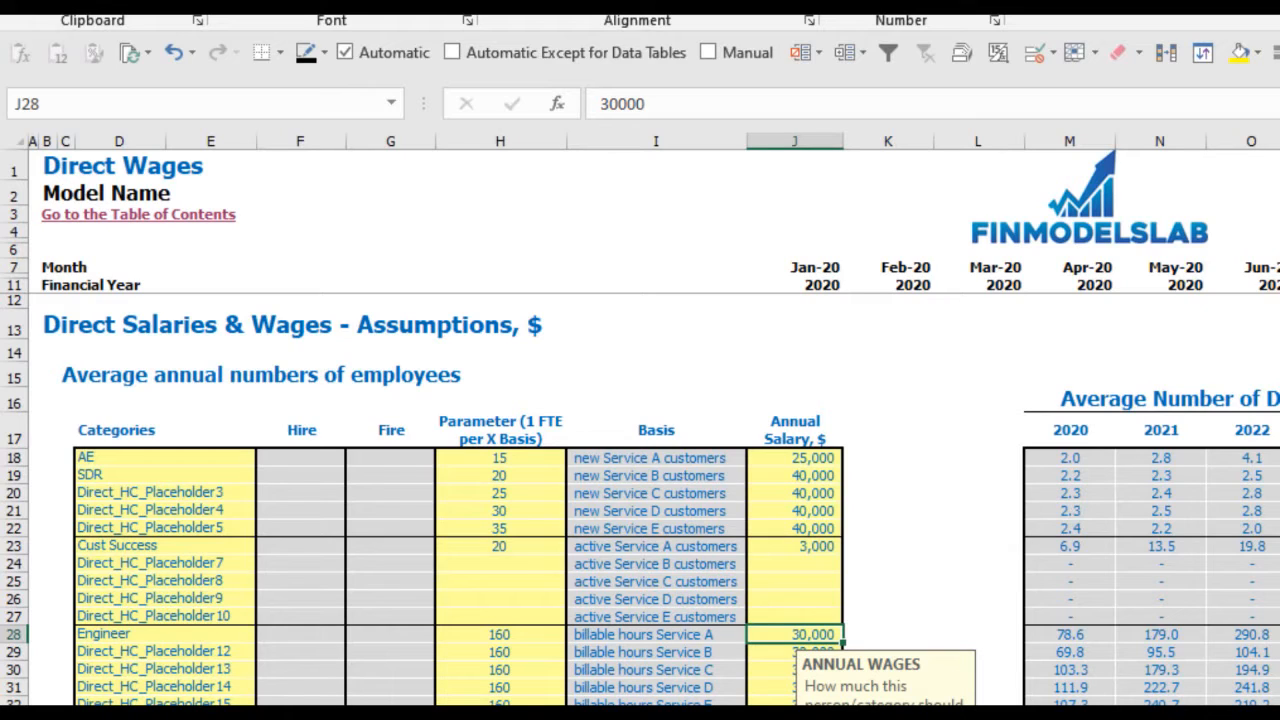
Rename the first manual entry category, Direct_HC_Placeholder16, as Manager.
left_click(656, 718)
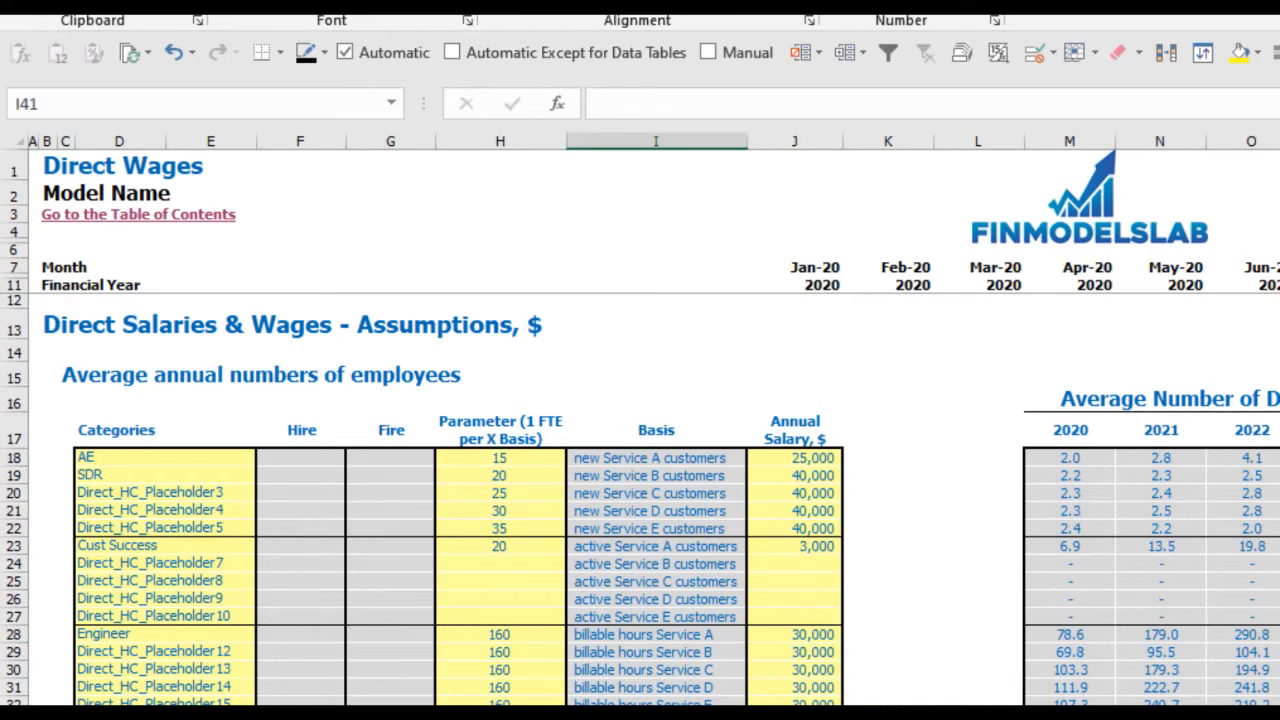
left_click(14, 718)
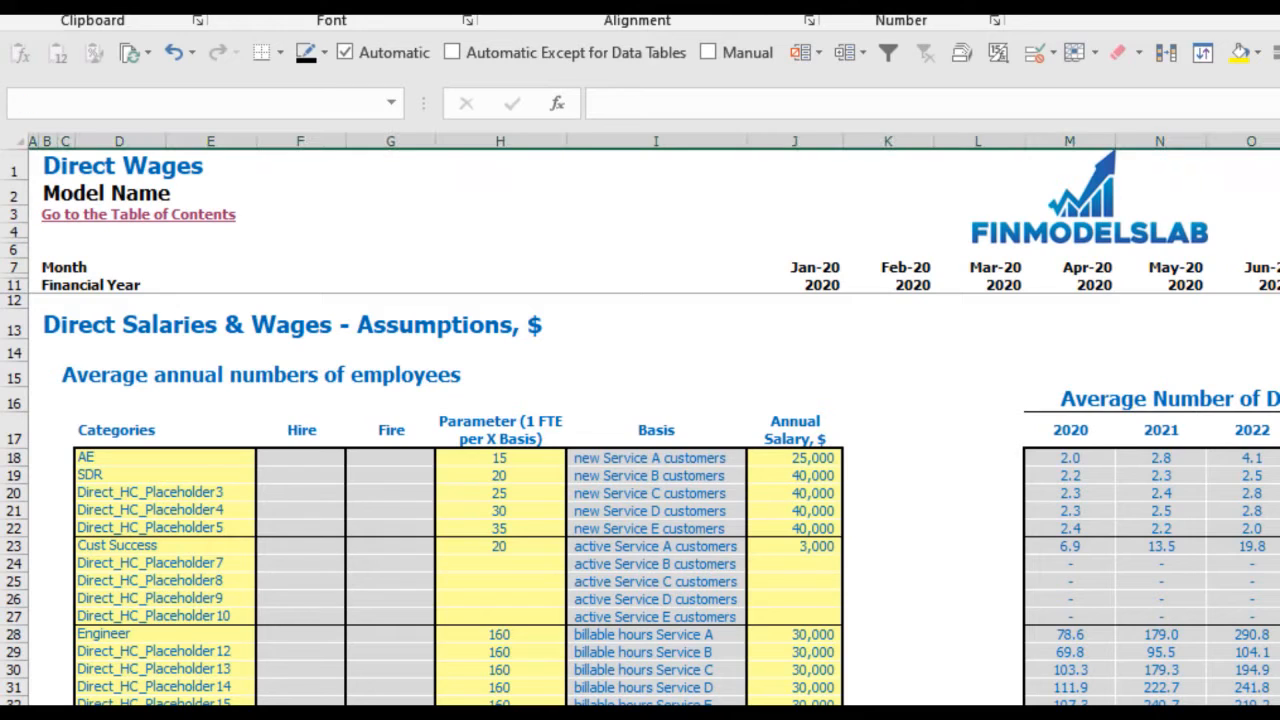
left_click(177, 703)
type("Manager")
key("Return")
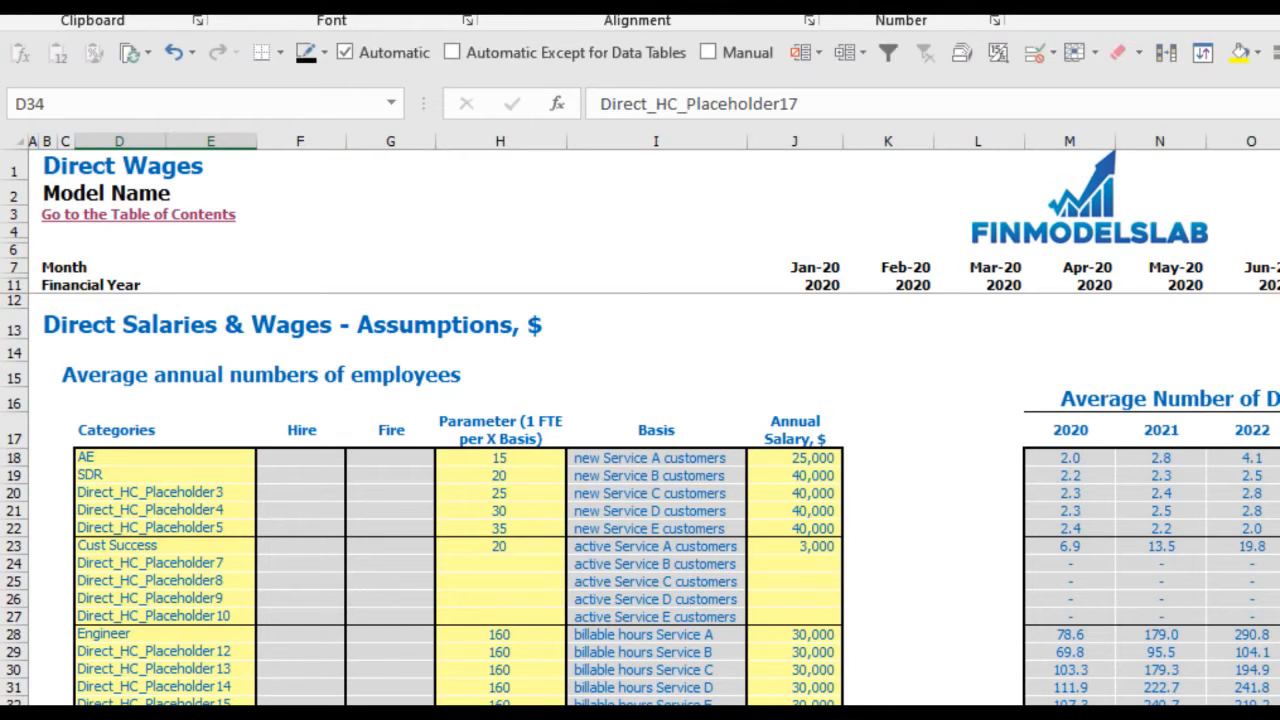
Set the Manager's hire date to Mar-20 and annual salary to 50,000.
key("Up")
key("Right")
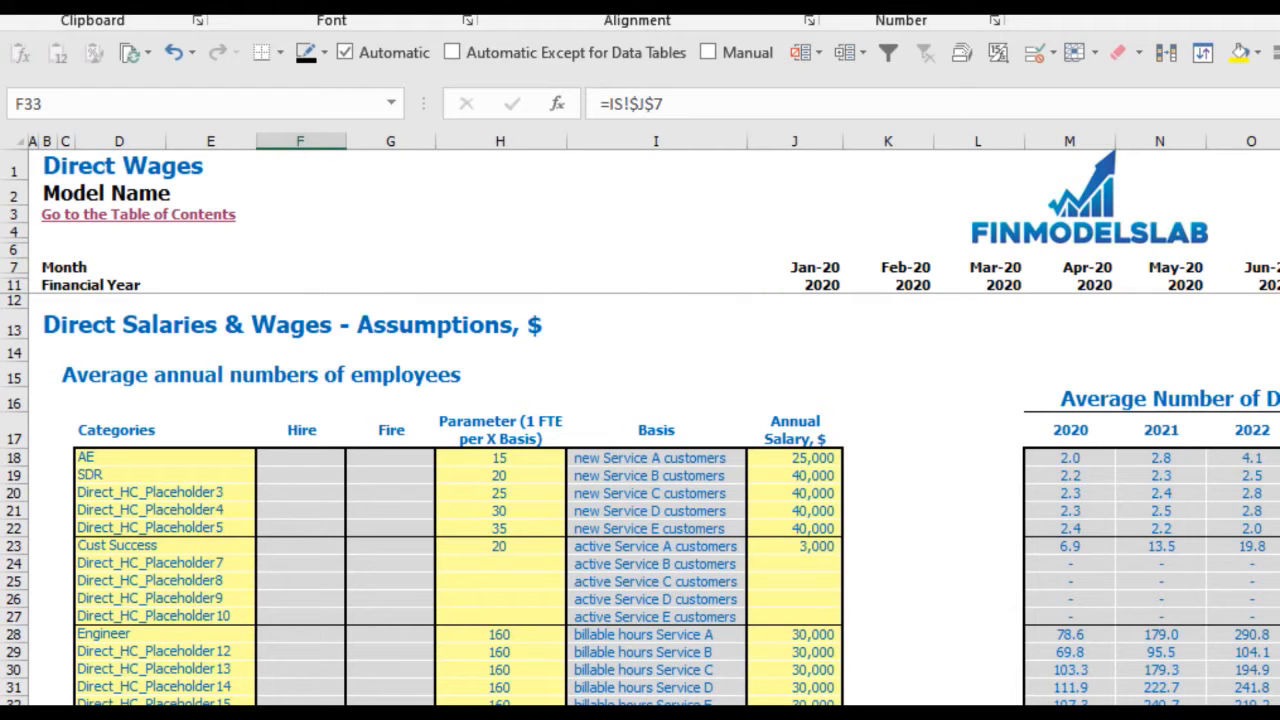
key("Right")
key("Right")
key("Right")
key("Right")
key("Right")
key("Right")
key("Right")
key("Right")
key("Right")
key("Right")
key("Right")
key("Right")
key("Right")
key("Right")
key("Right")
key("Right")
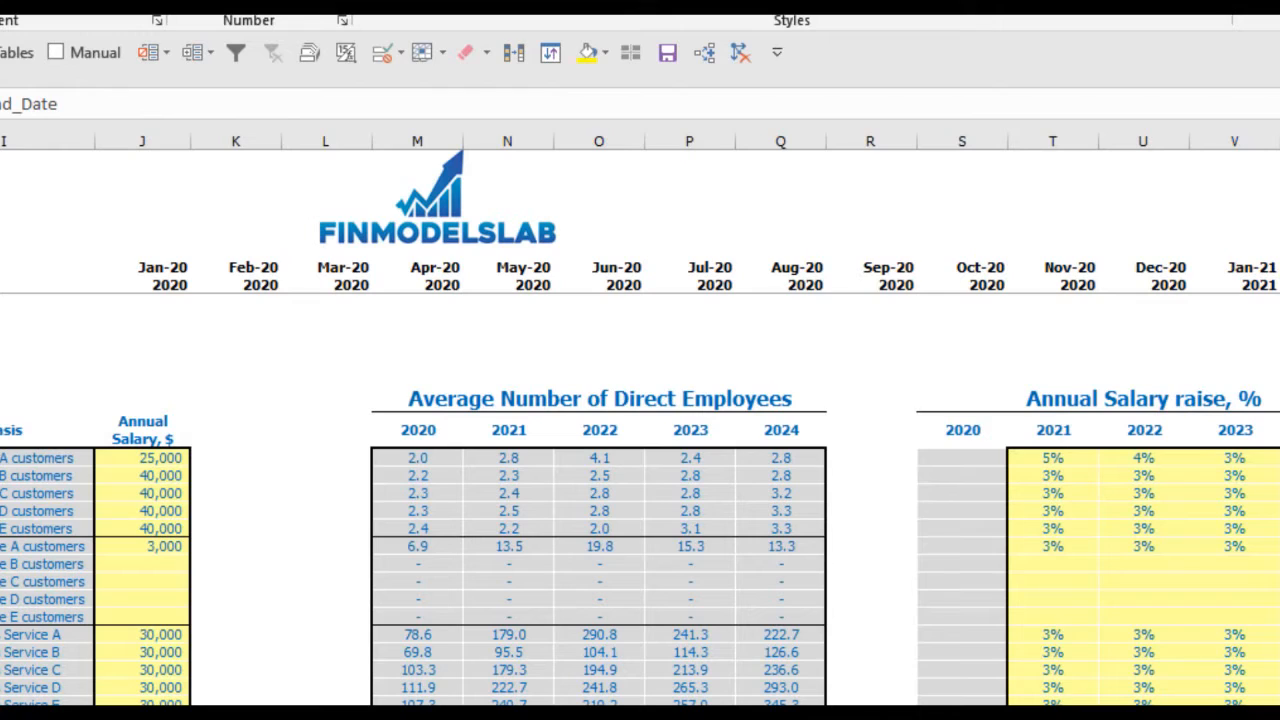
key("Right")
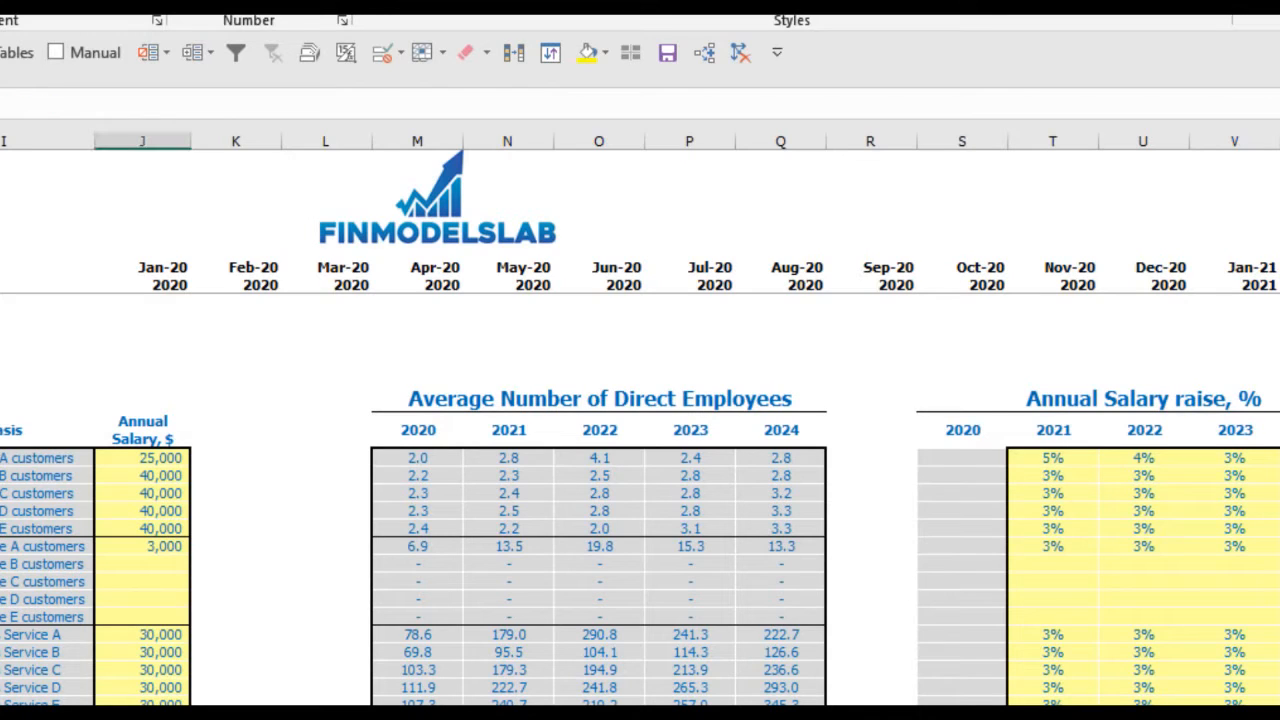
type("=")
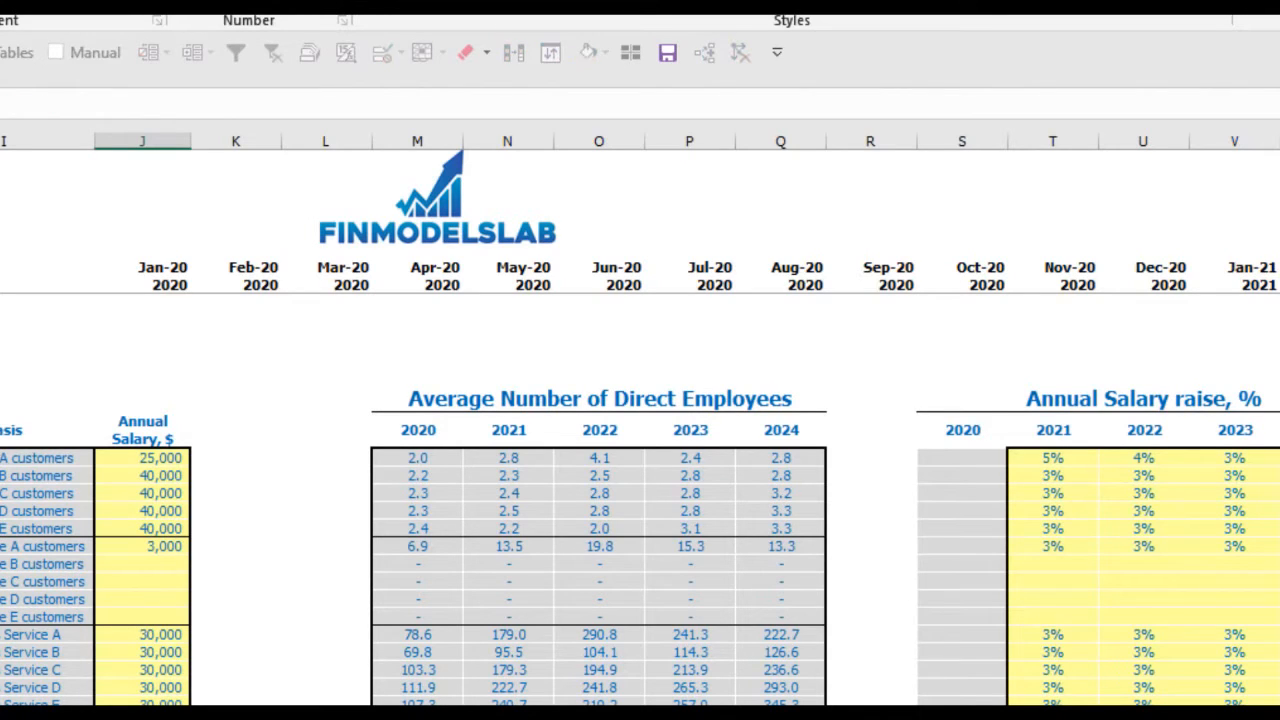
key("Return")
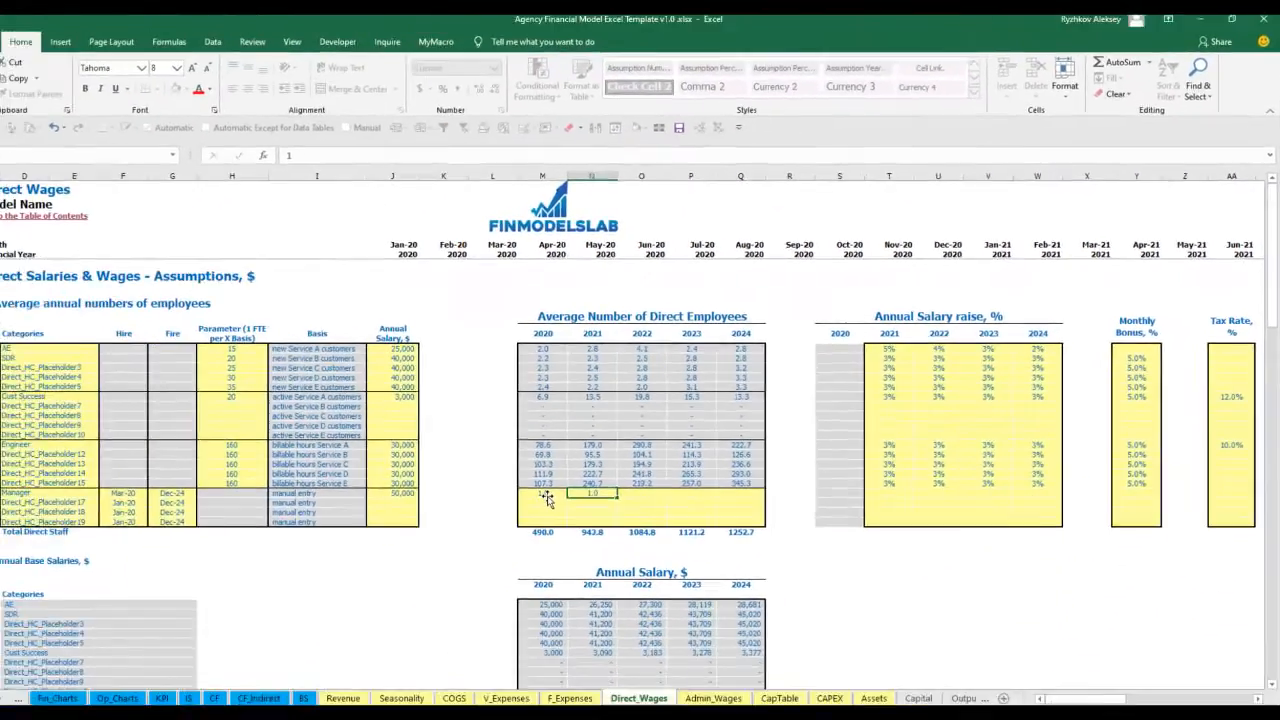
Set the Manager's average number of employees to 1 in 2020, 2 in 2021, 3 in 2022, 4 in 2023 and 5 in 2024.
type("1")
key("ctrl+Return")
key("Left")
key("Left")
key("Left")
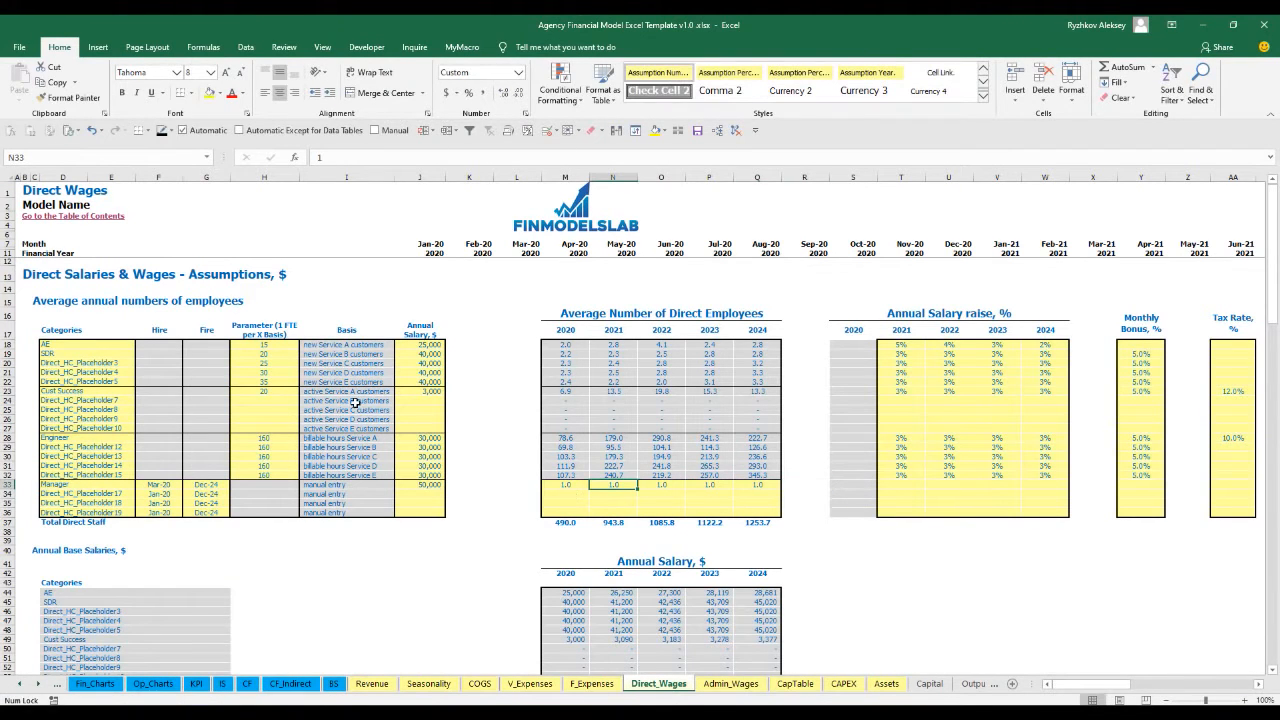
type("2")
key("Tab")
type("3")
key("Tab")
type("4")
key("Tab")
type("5")
key("Tab")
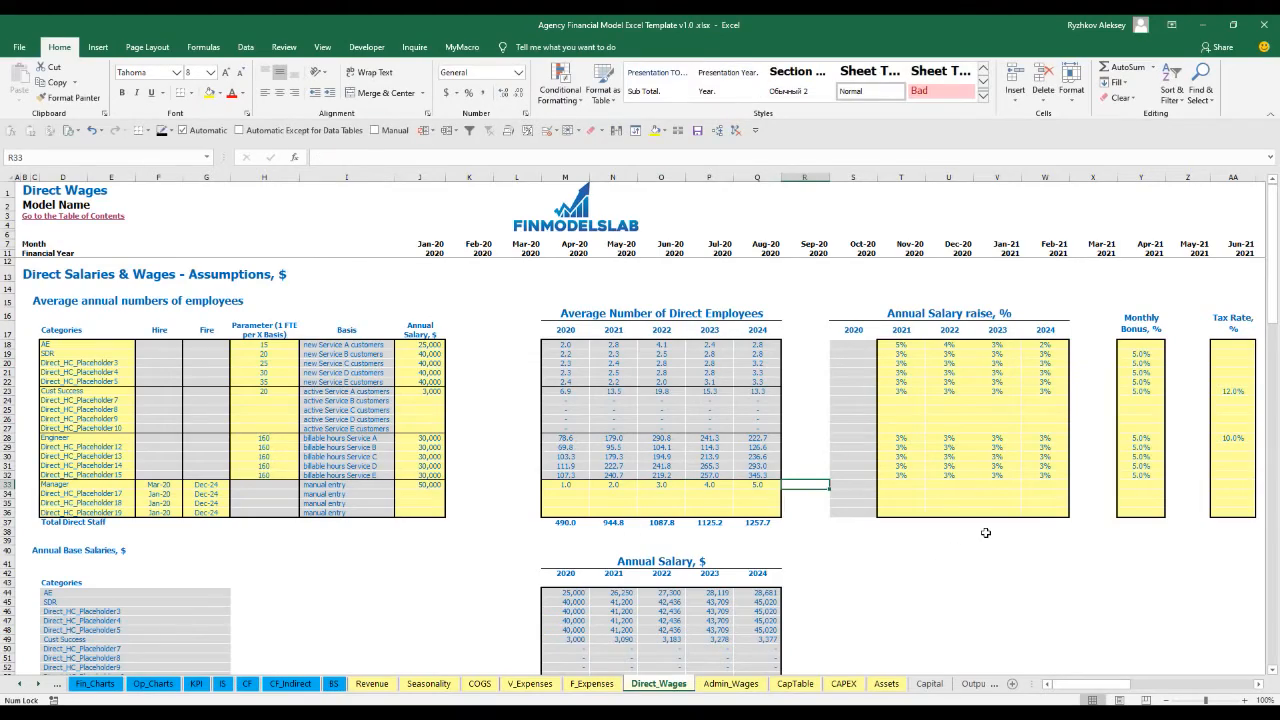
Examine the Manager's monthly headcounts across the years in the Total Direct Staff Numbers calculations.
scroll(391, 528, "down", 15)
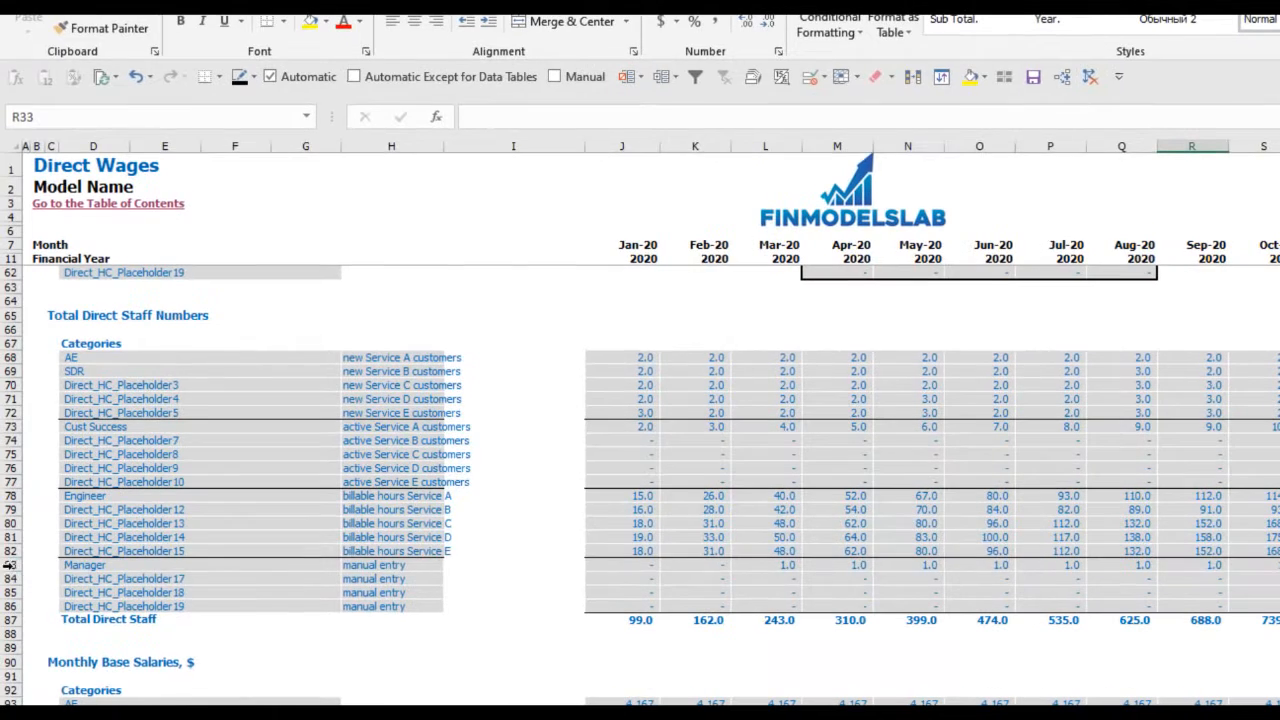
left_click(13, 513)
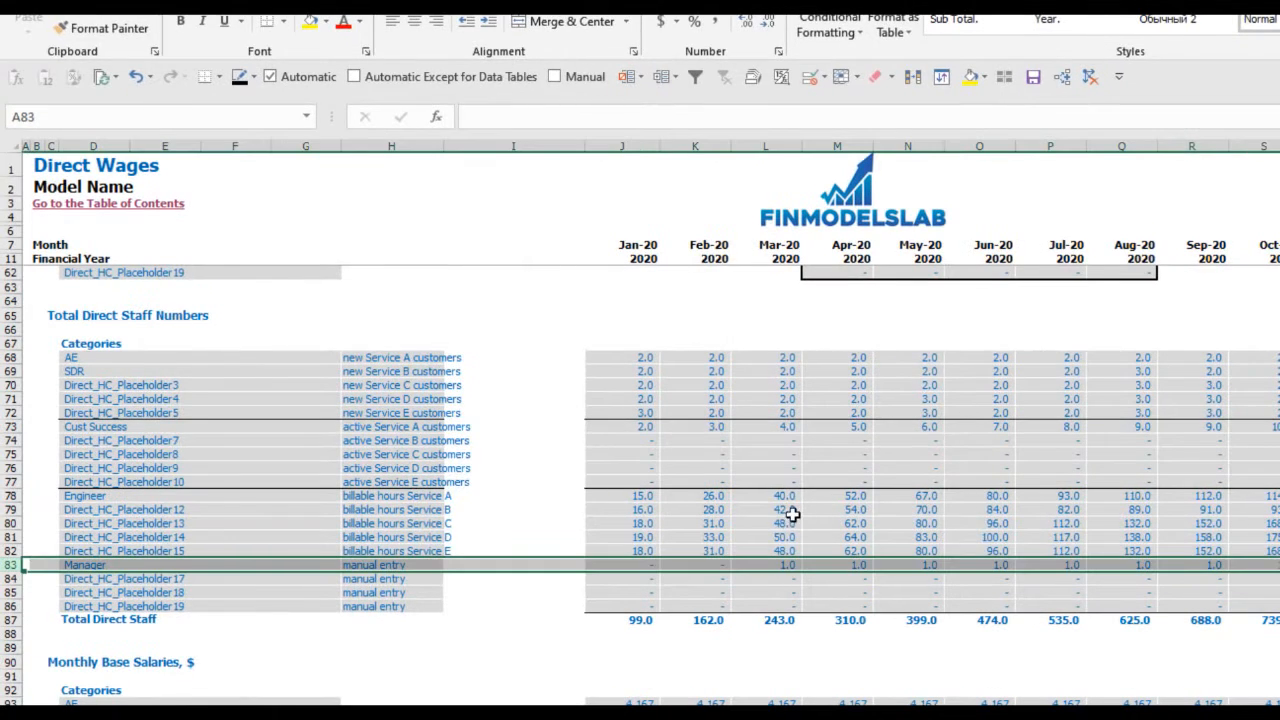
left_click(795, 565)
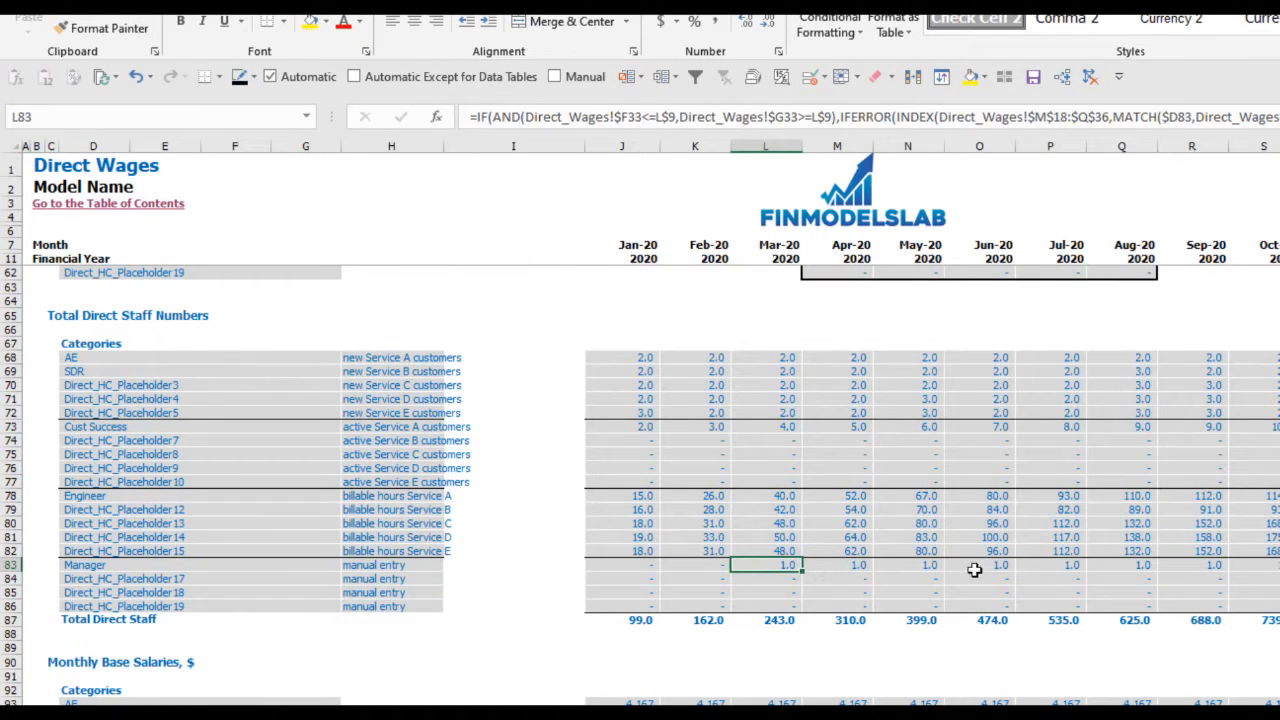
left_click(1278, 579)
key("Up")
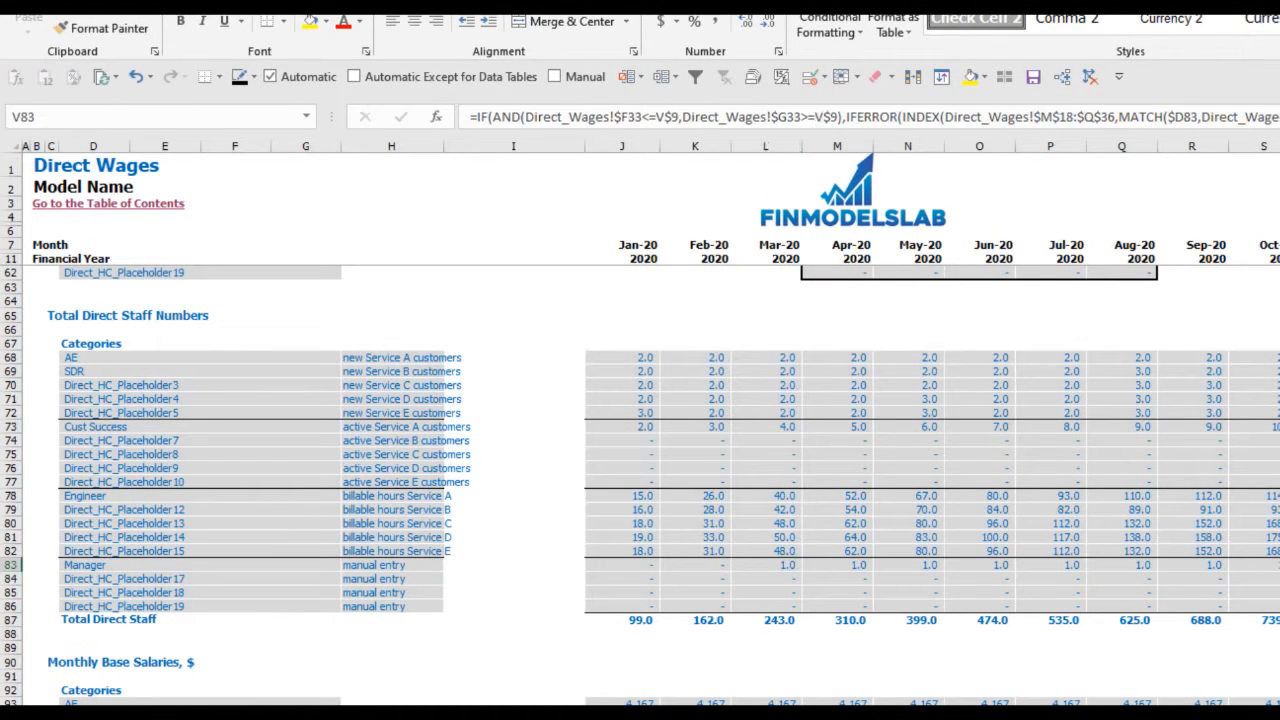
key("Right")
key("Right")
key("Right")
key("Right")
key("Right")
key("Right")
key("Right")
key("Right")
key("Right")
key("Right")
key("Right")
key("Right")
key("Right")
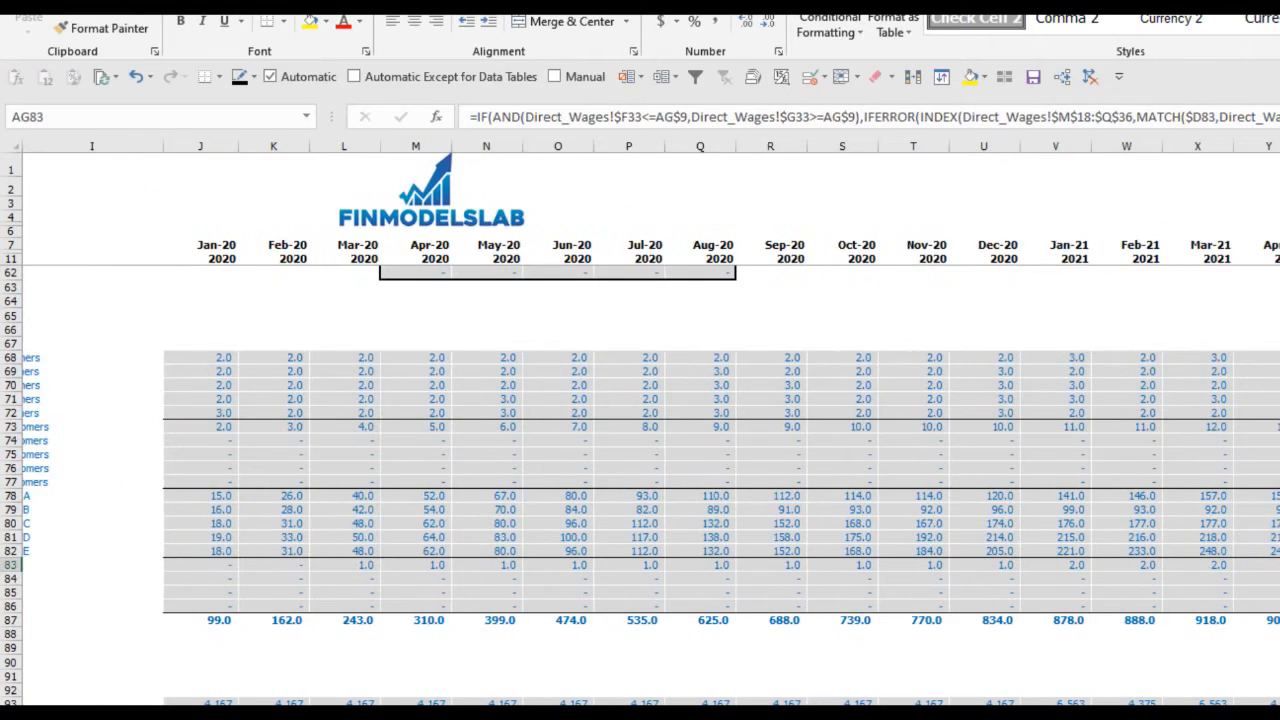
key("Right")
key("Left")
key("Left")
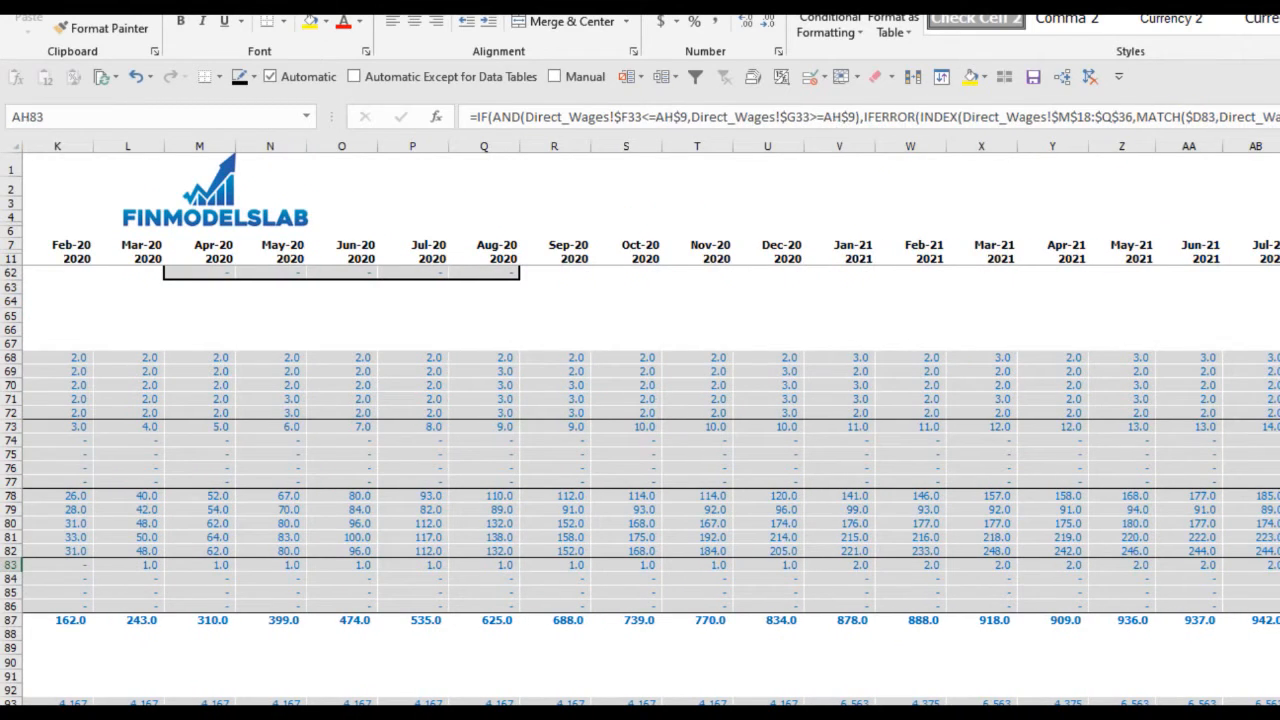
Expand Total COGS in the Income Statement and examine its Direct Salary and Wages line.
key("ctrl+Page_Down")
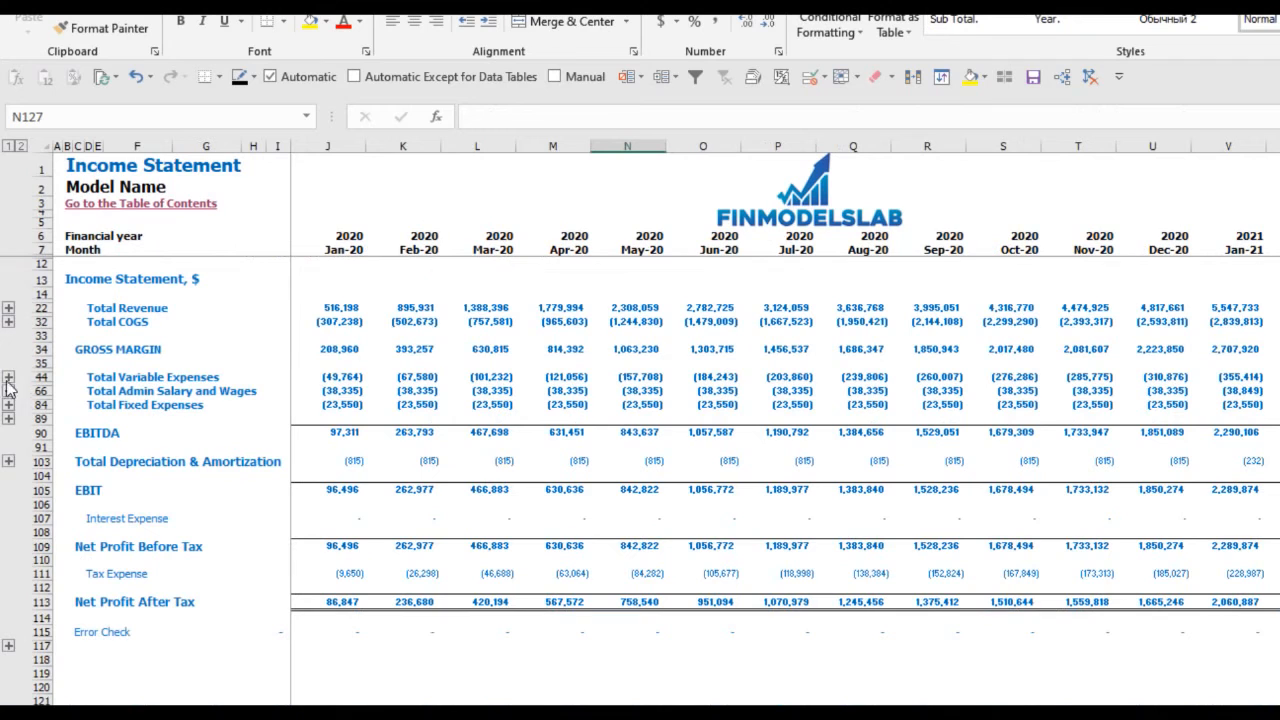
left_click(8, 322)
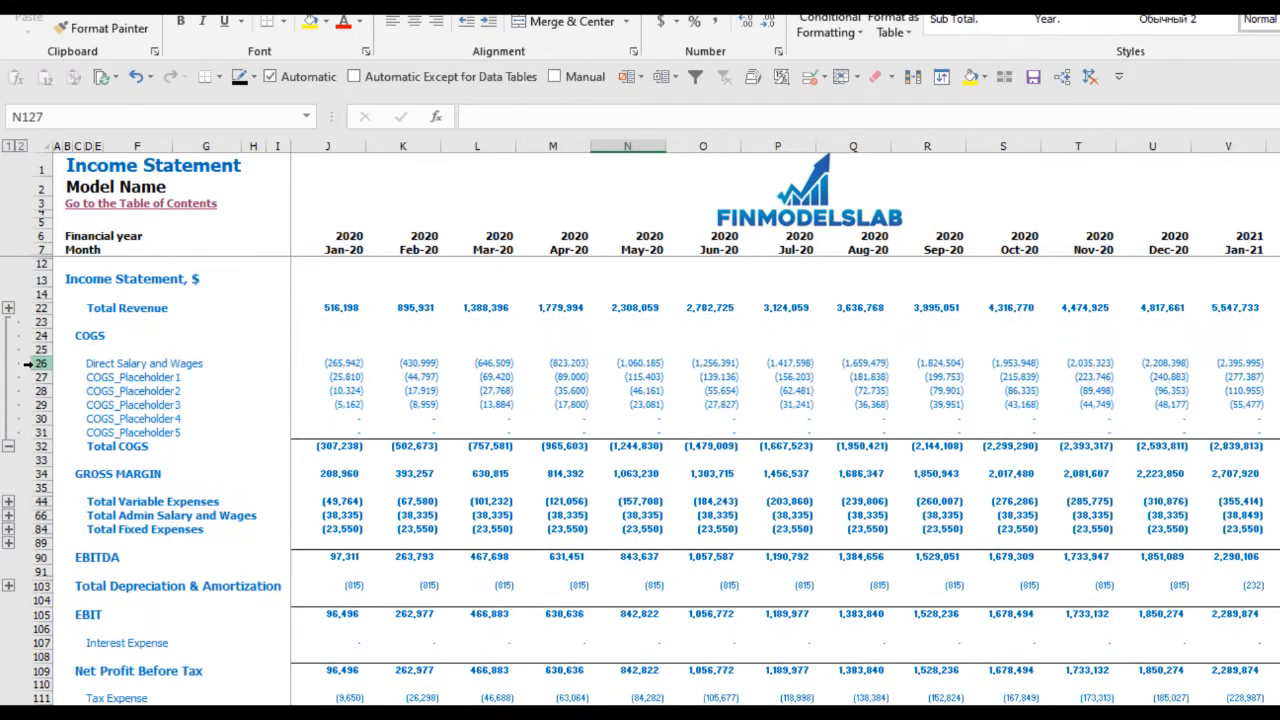
left_click(38, 363)
left_click(329, 364)
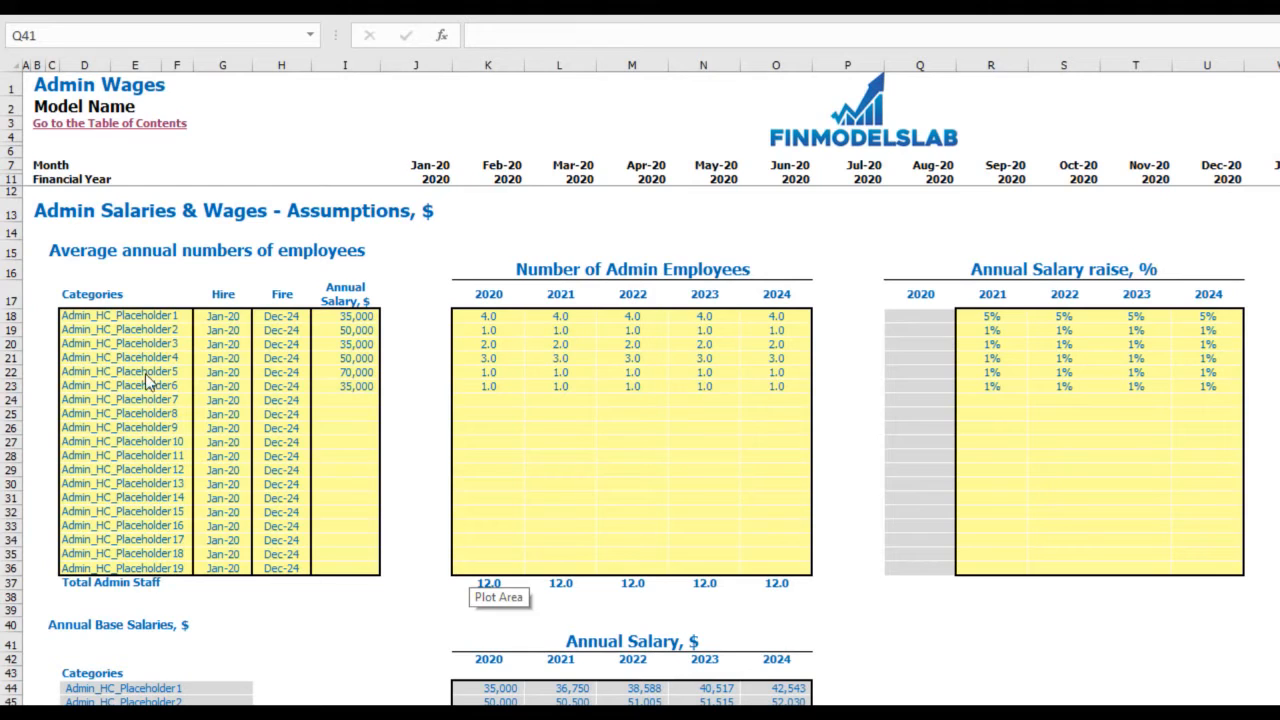
Rename the first Admin Wages category, Admin_HC_Placeholder1, as managers and set its hire date to Feb-20.
left_click(80, 319)
type("managers")
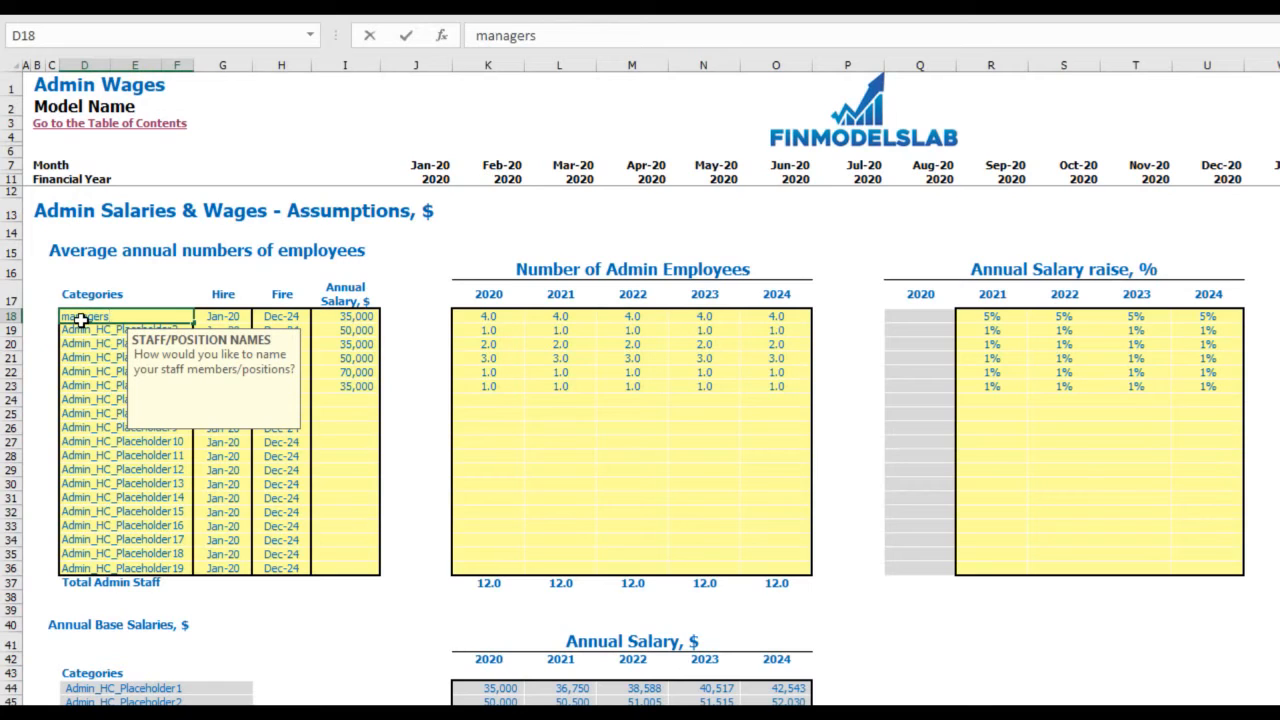
key("Return")
left_click(248, 318)
left_click(259, 316)
left_click(232, 338)
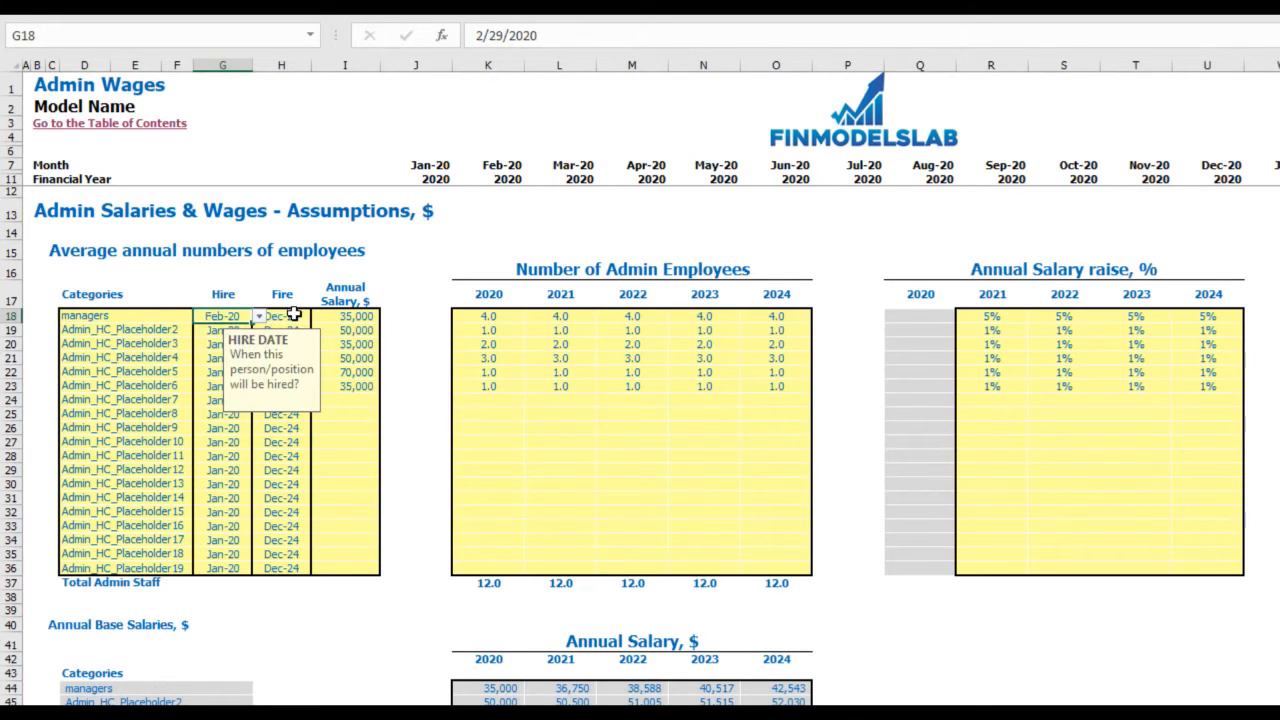
Set the managers' annual salary to 40,000 in the Admin Wages assumptions.
left_click(293, 314)
left_click(406, 267)
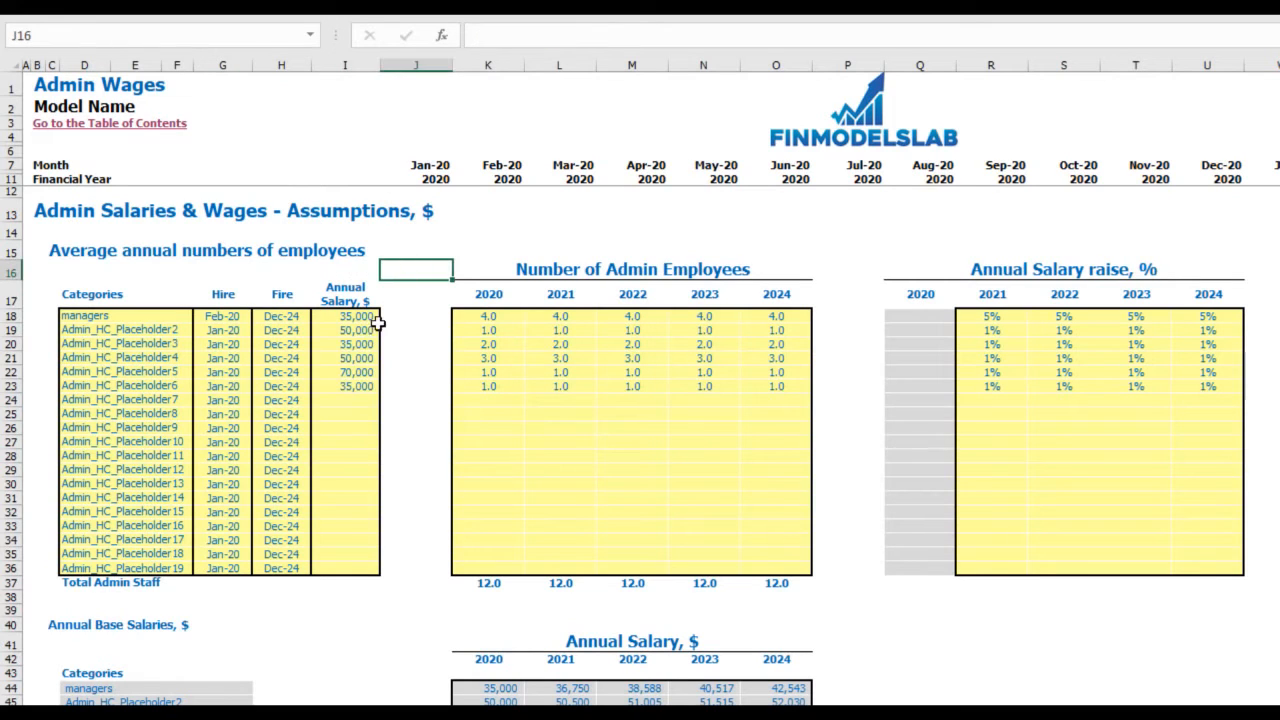
left_click(357, 316)
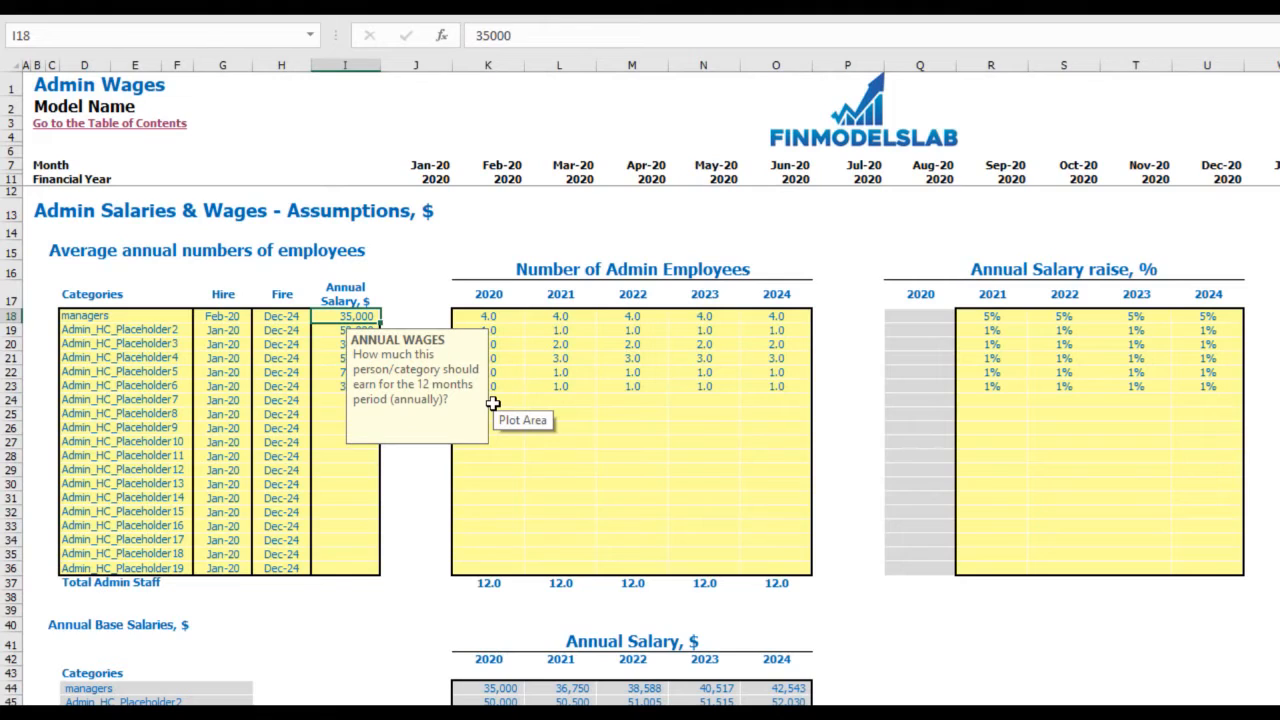
type("40000")
key("Return")
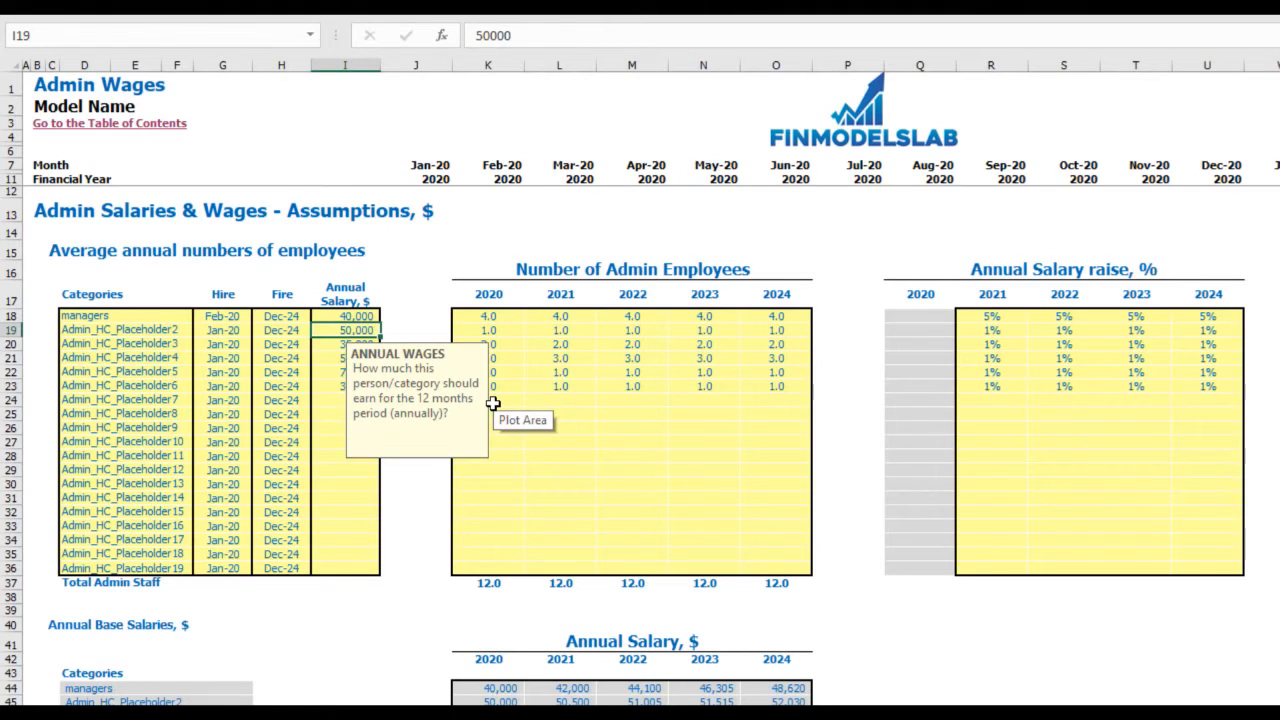
Set the managers' number of admin employees to 1 in 2020, 2 in 2021, 3 in 2022 and 5 in 2024.
left_click(492, 316)
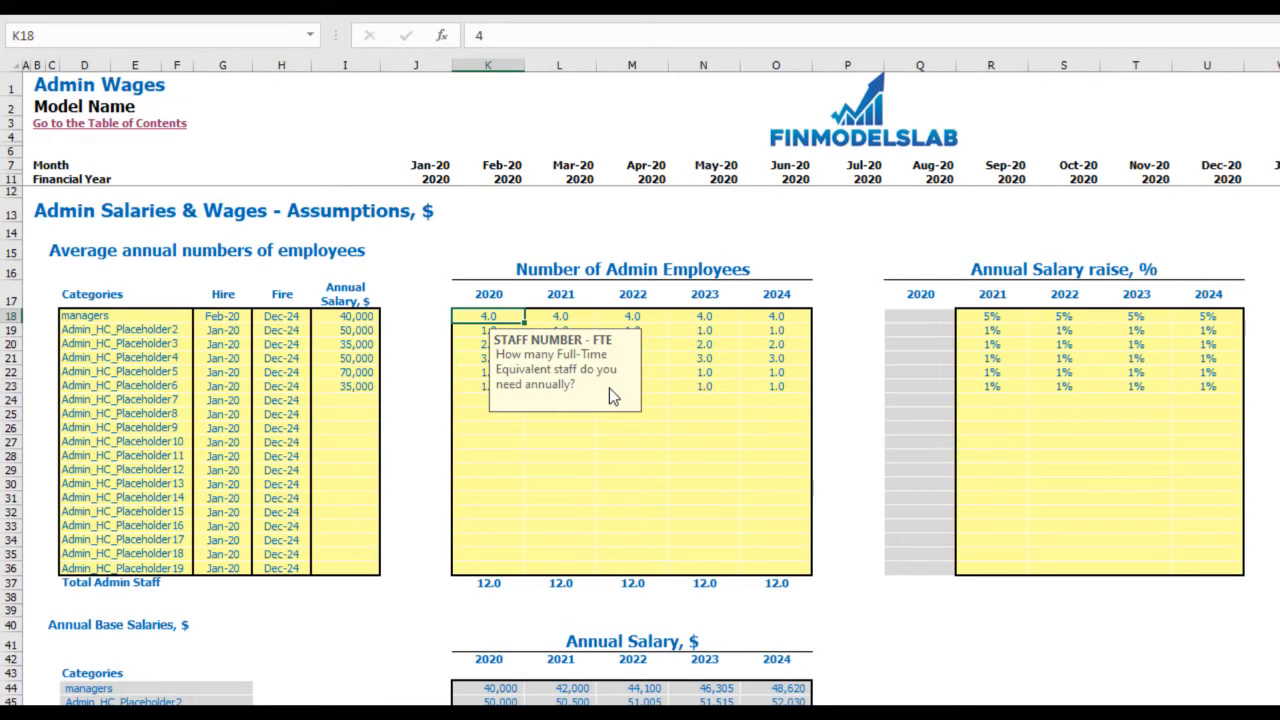
type("1")
key("Tab")
type("2")
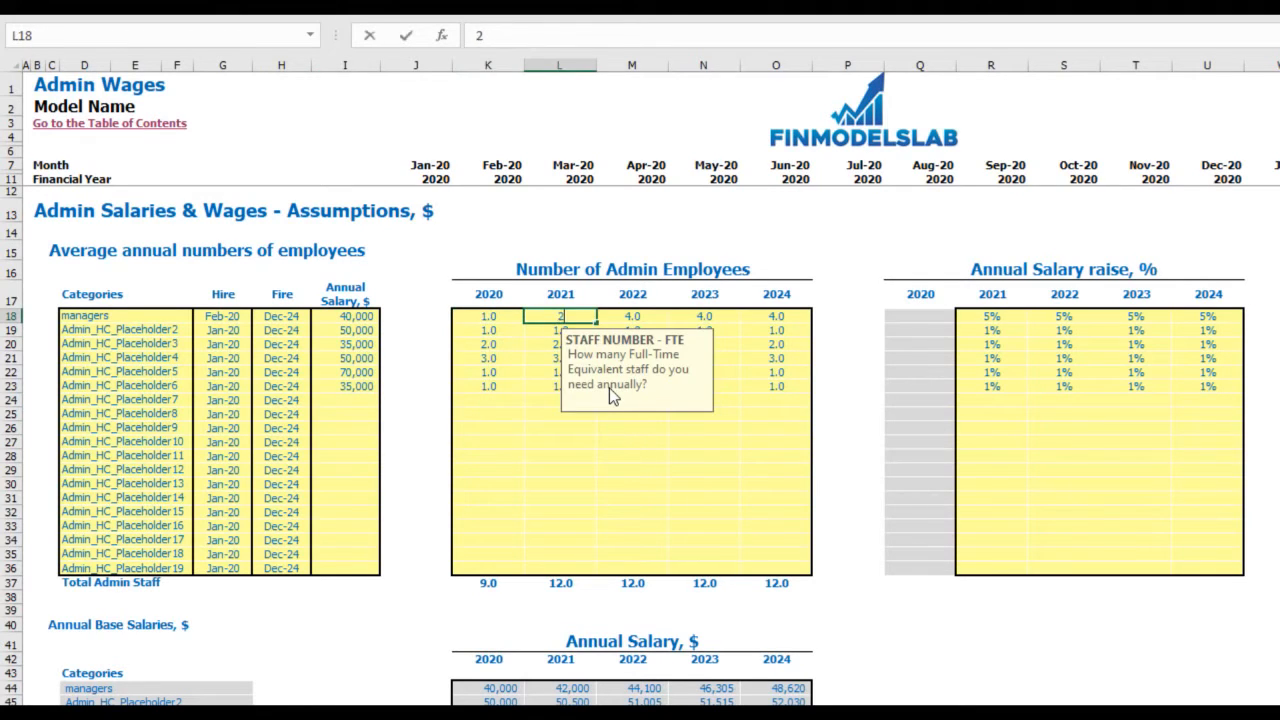
key("Tab")
type("3")
key("Tab")
key("Tab")
type("5")
left_click(828, 262)
Set the managers' annual salary raise to 3% in 2021, 4% in 2022 and 6% in 2024.
left_click_drag(672, 316, 892, 325)
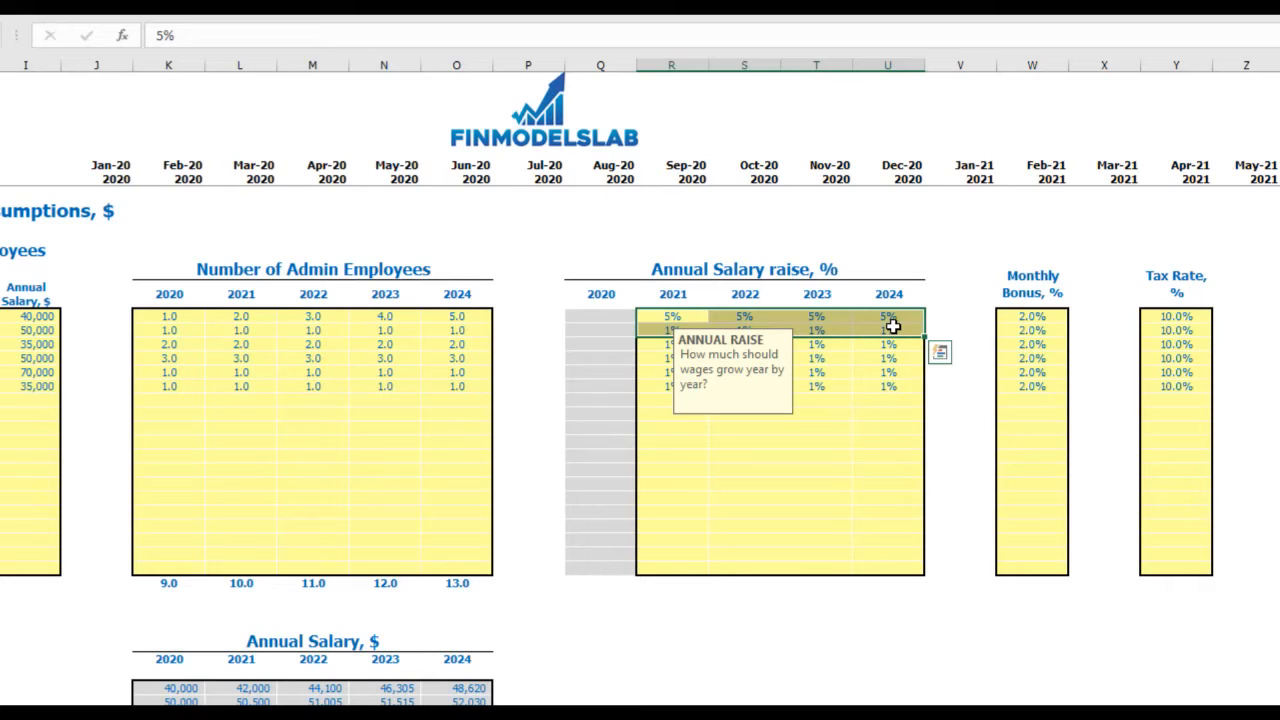
left_click(670, 313)
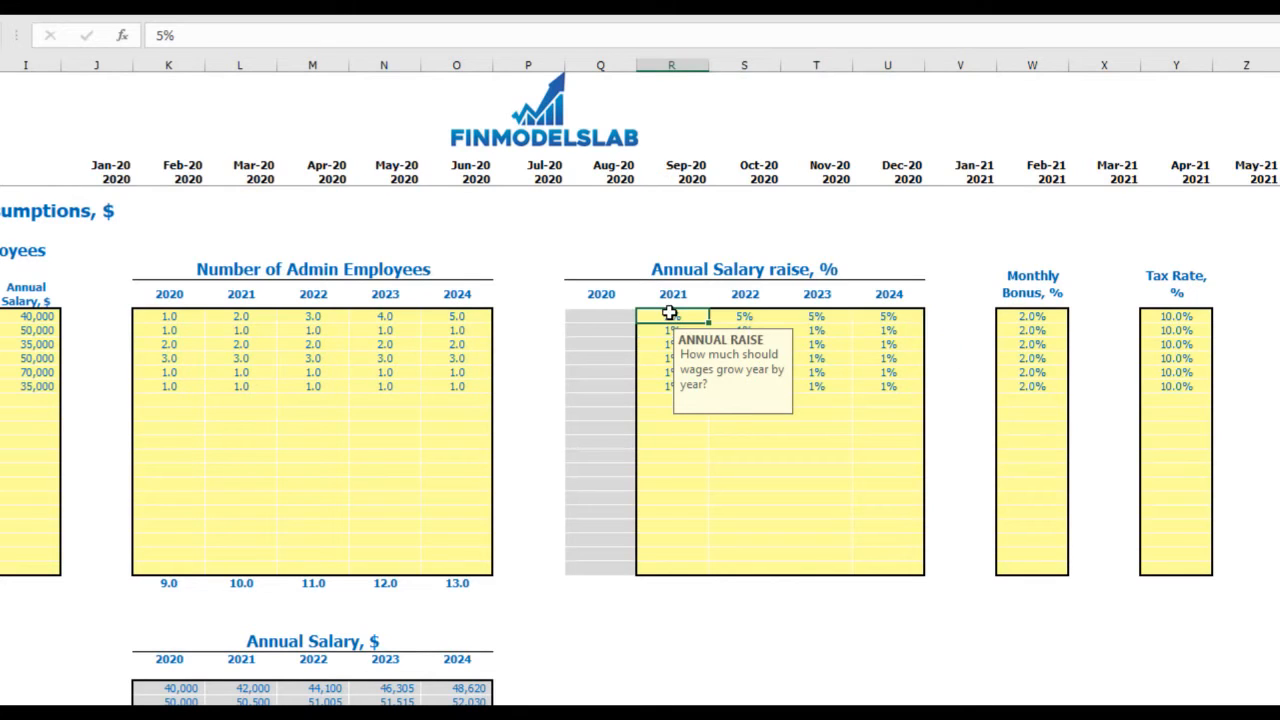
type("3")
key("Tab")
type("4")
key("Tab")
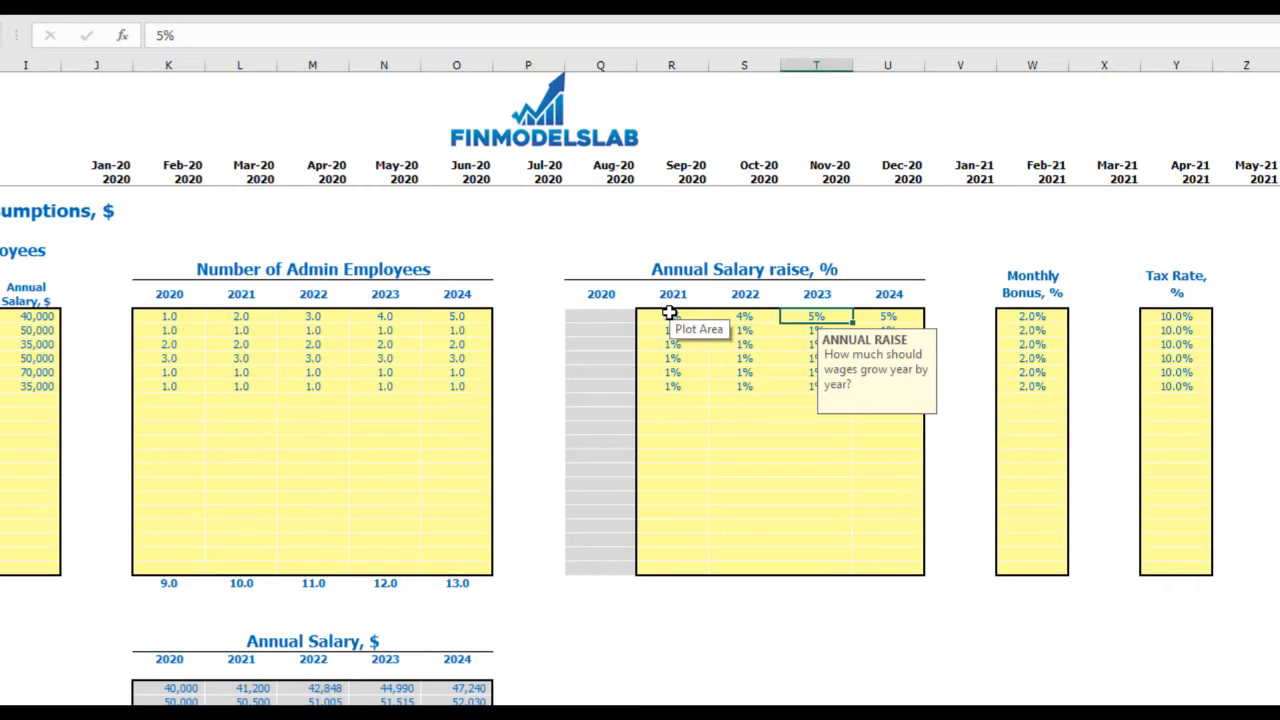
key("Tab")
type("6")
key("Return")
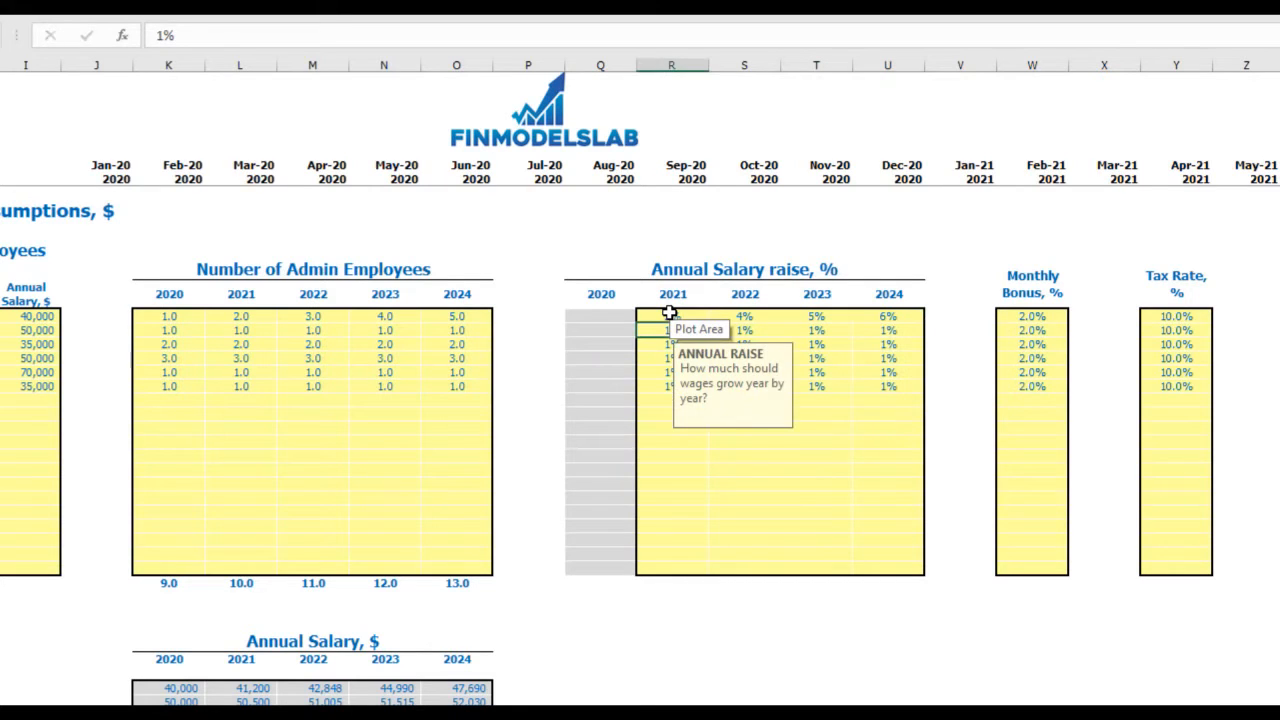
Set the managers' monthly bonus to 5% and their tax rate to 12%.
left_click(1040, 315)
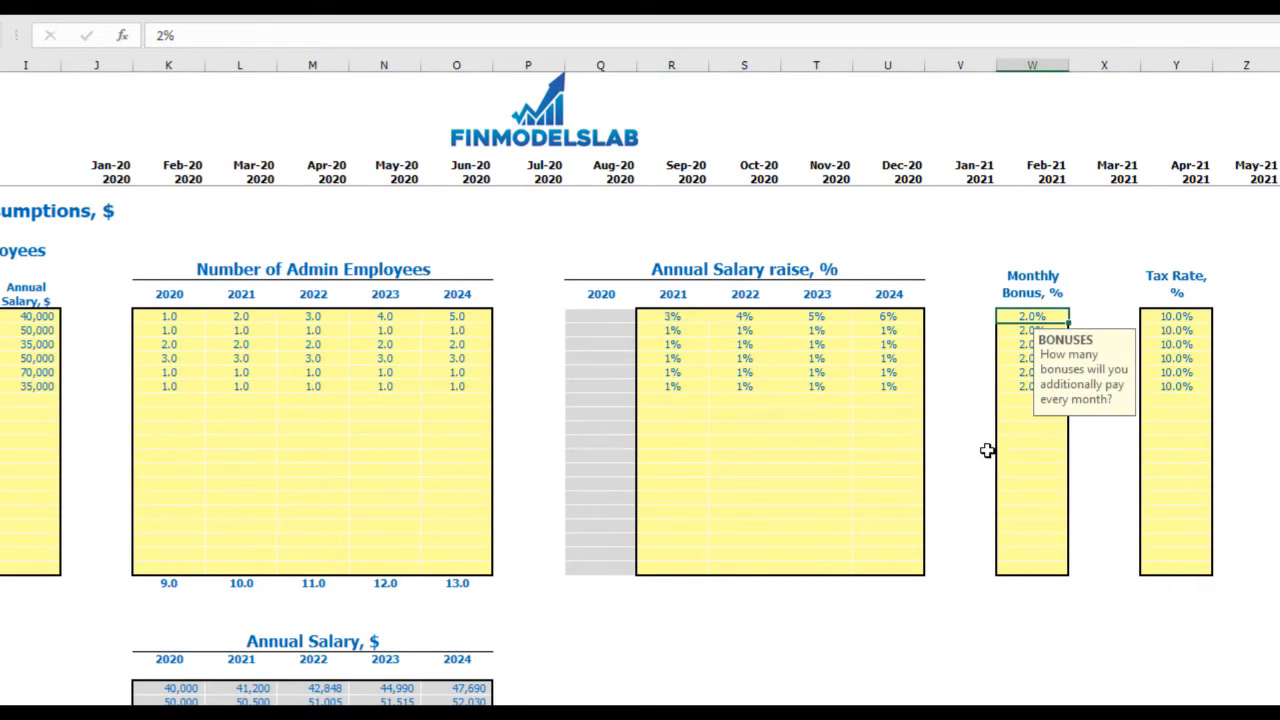
type("5")
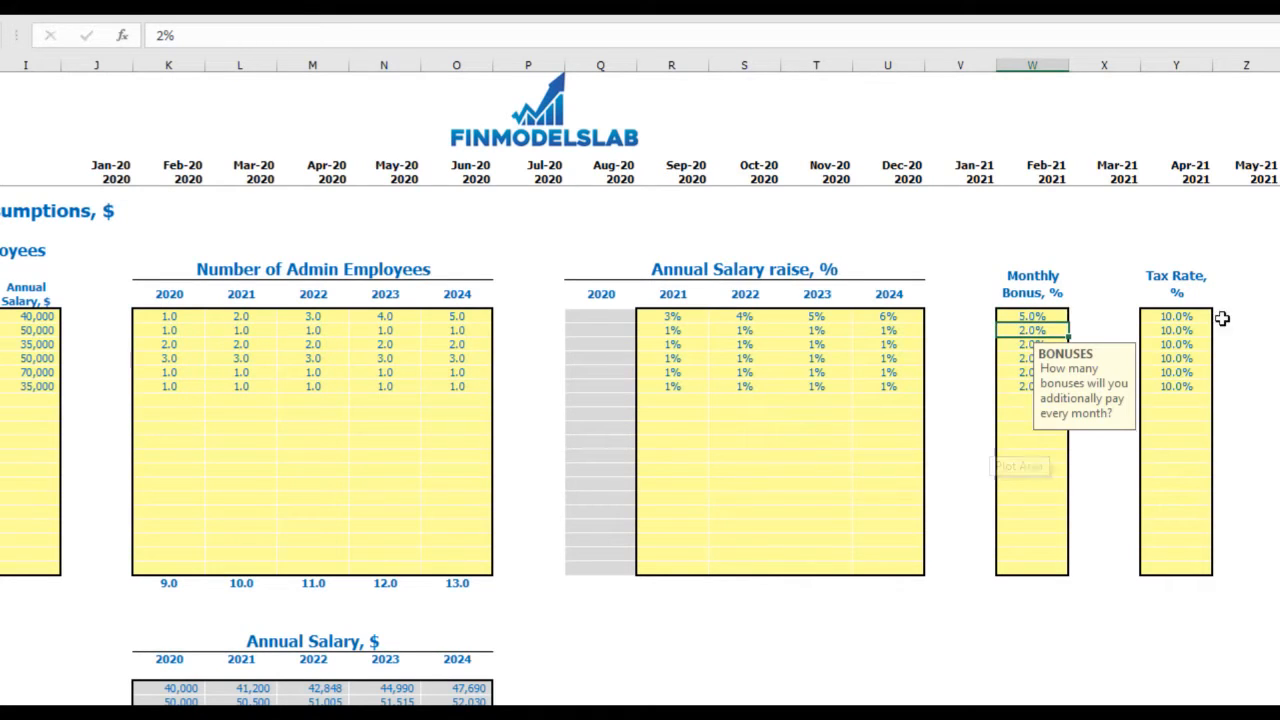
left_click(1195, 317)
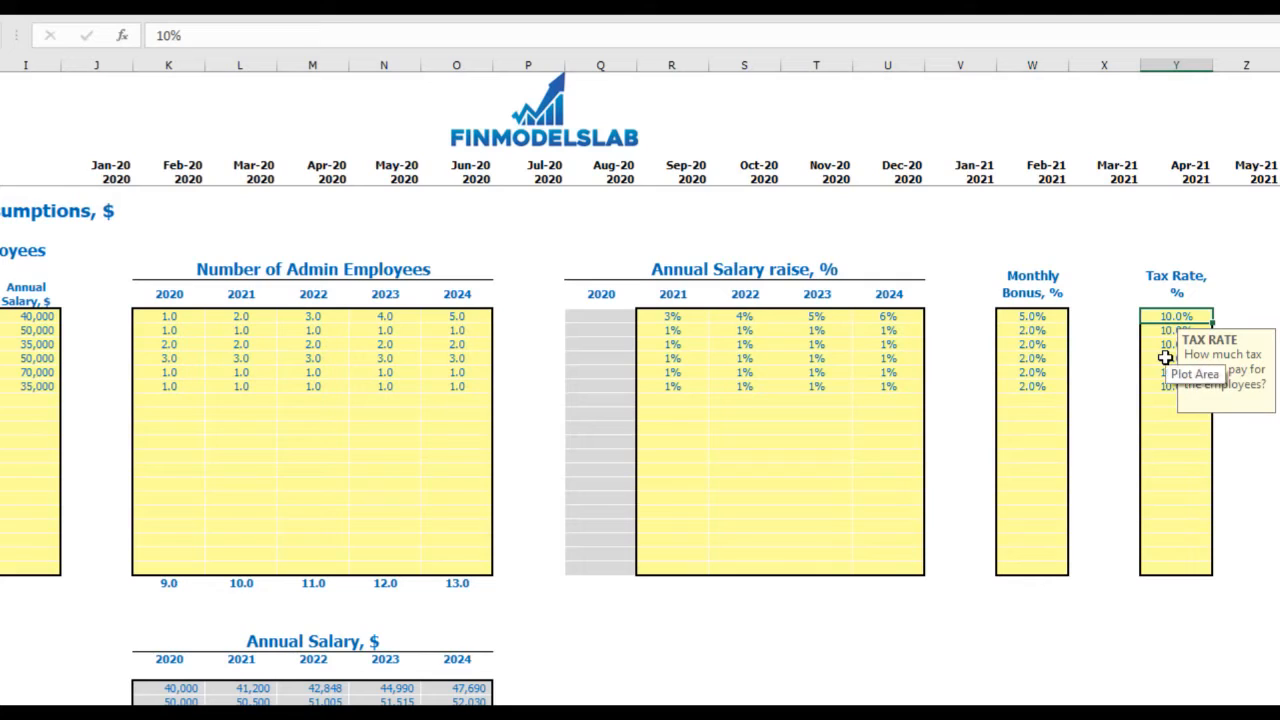
type("12")
key("Return")
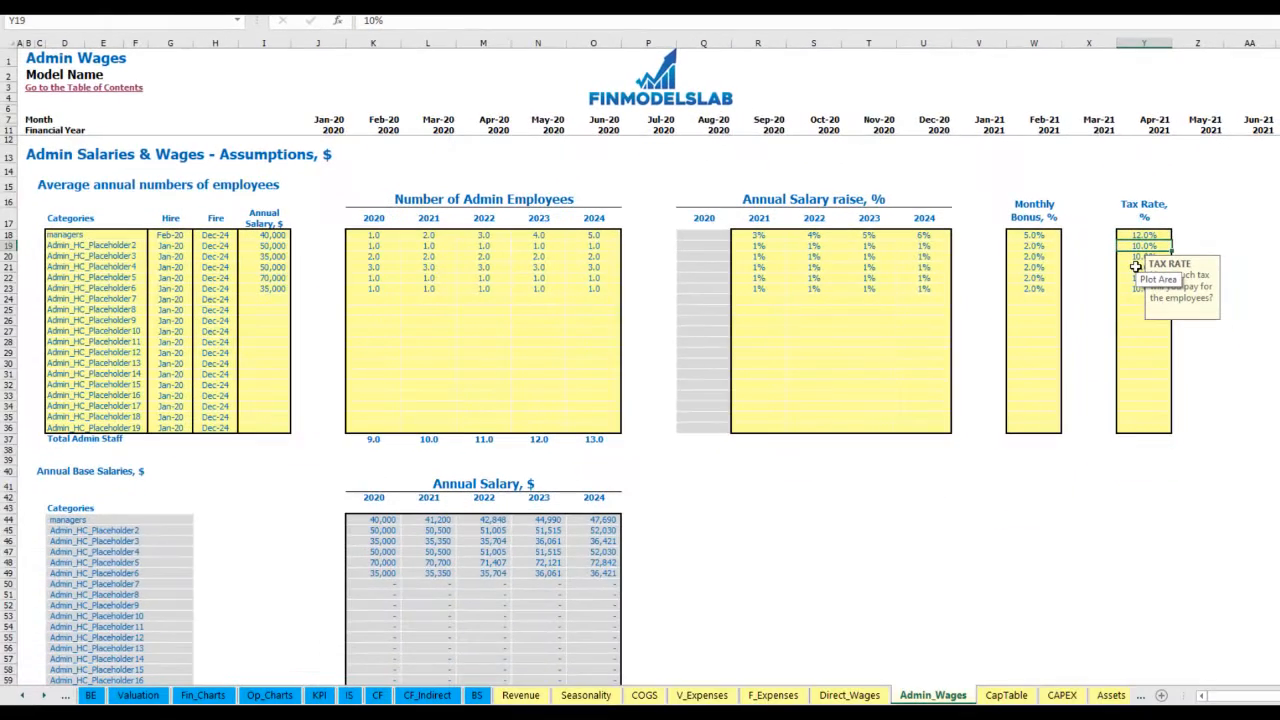
Compare the Annual Base Salaries calculations with the managers' starting salary and yearly raise percentages.
scroll(375, 431, "down", 3)
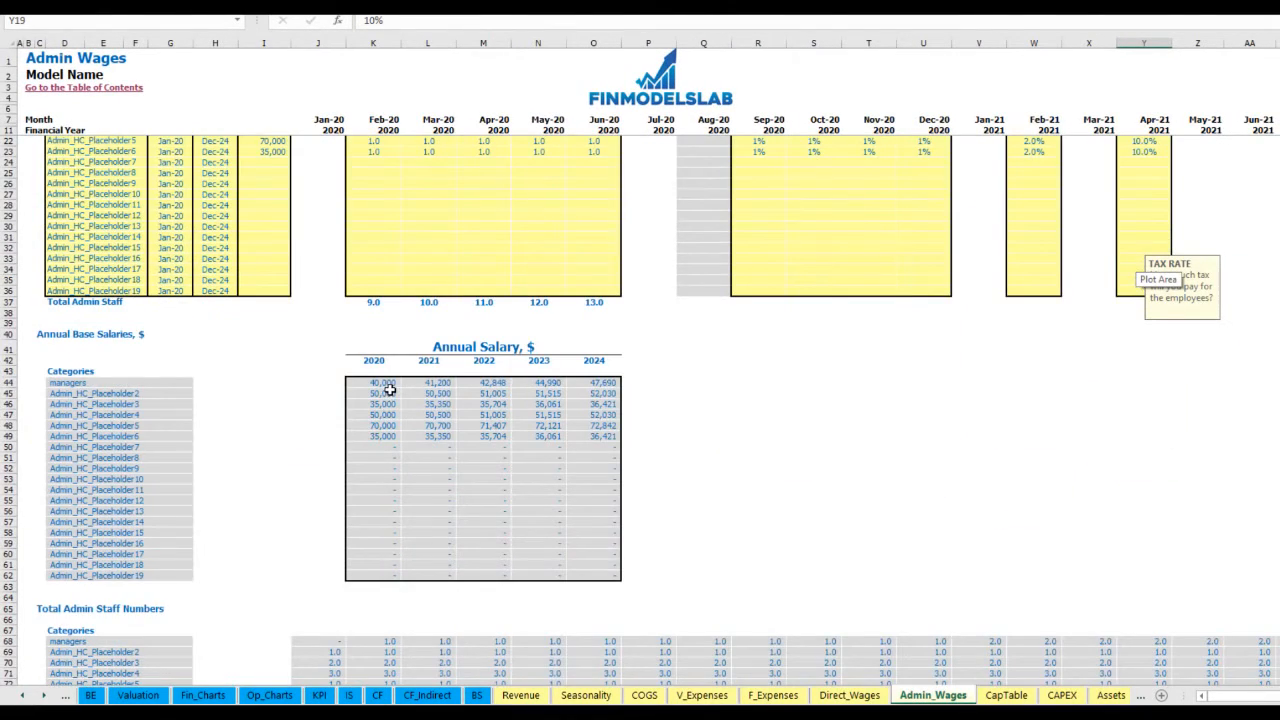
scroll(387, 393, "up", 3)
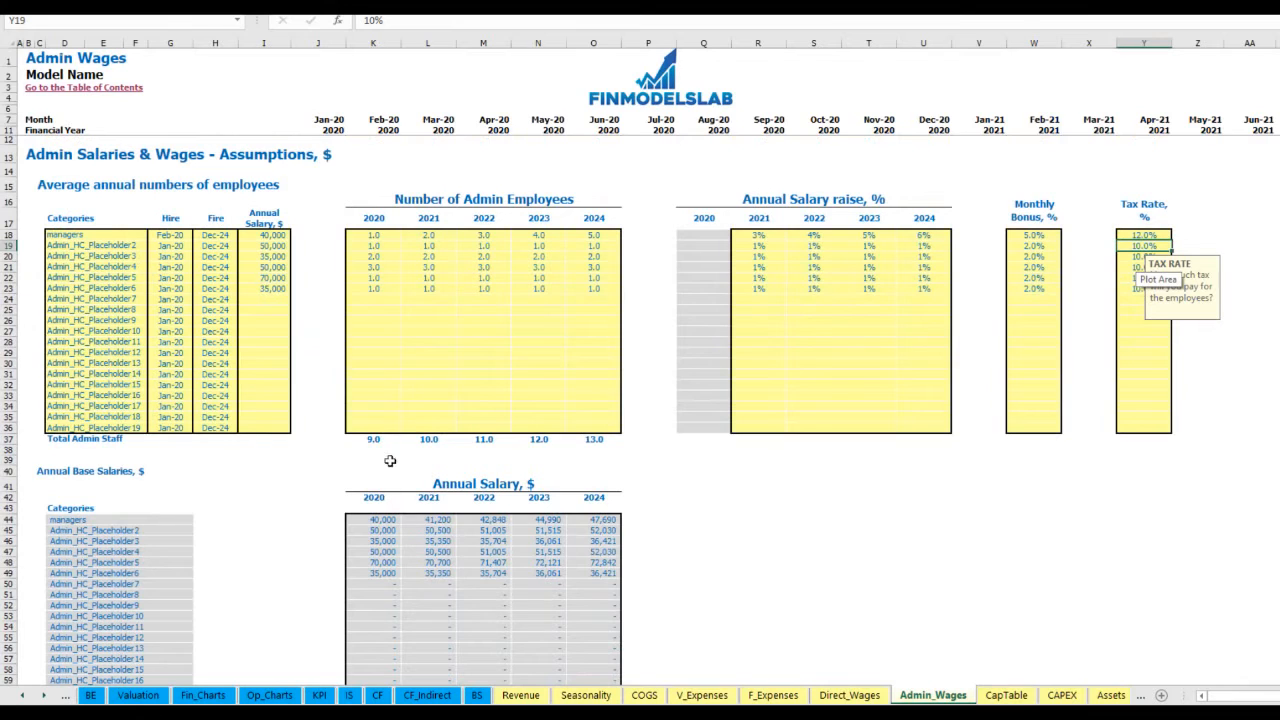
left_click(272, 236)
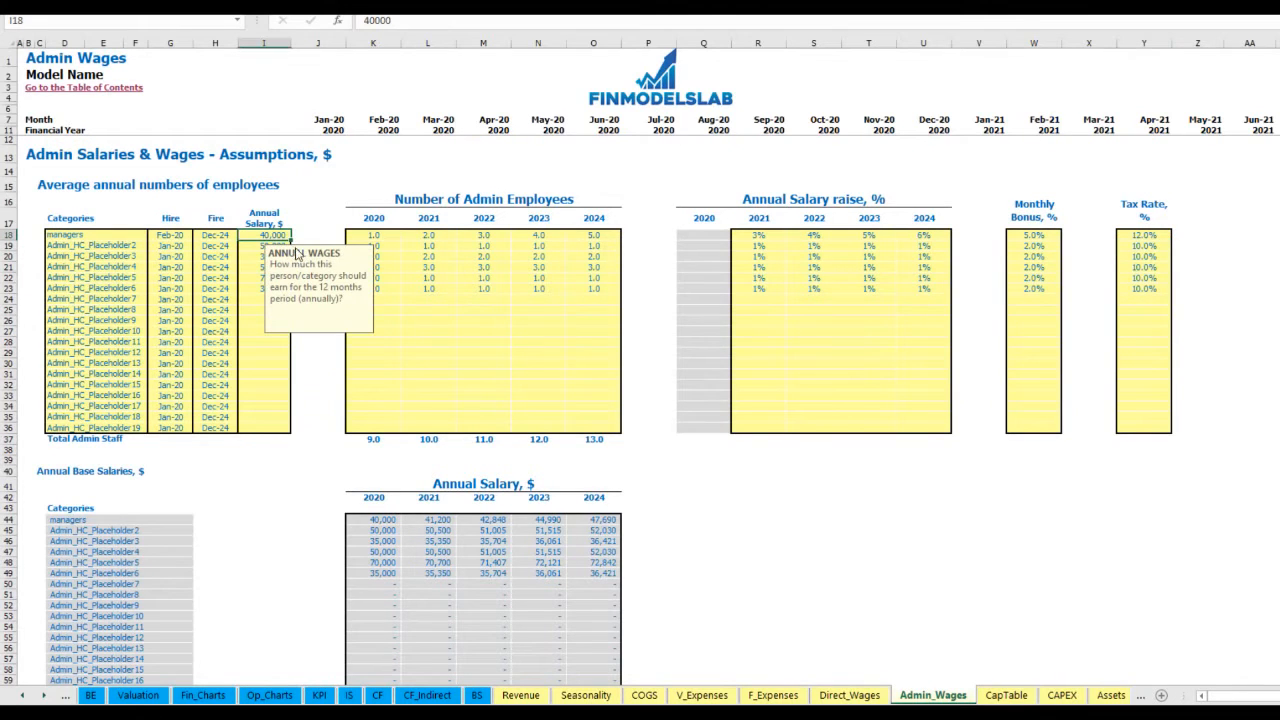
left_click_drag(757, 235, 928, 236)
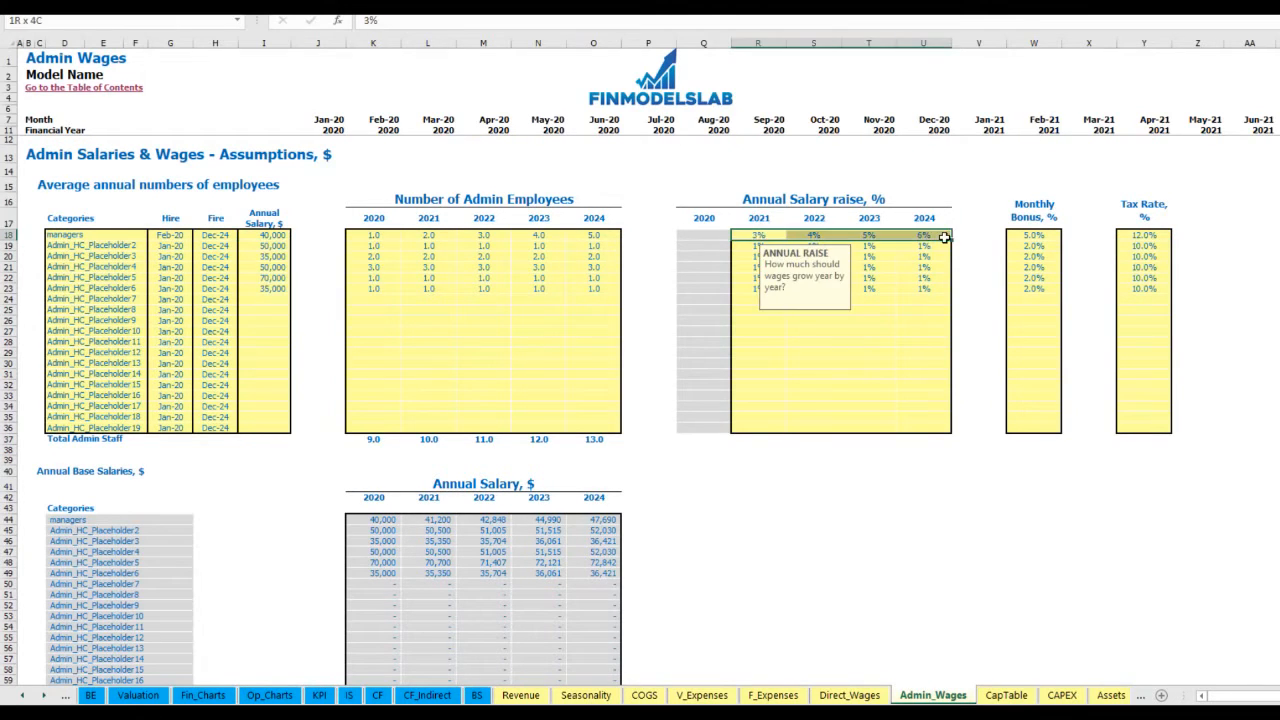
Check the managers' monthly headcounts in Total Admin Staff Numbers against their hire date.
scroll(404, 505, "down", 13)
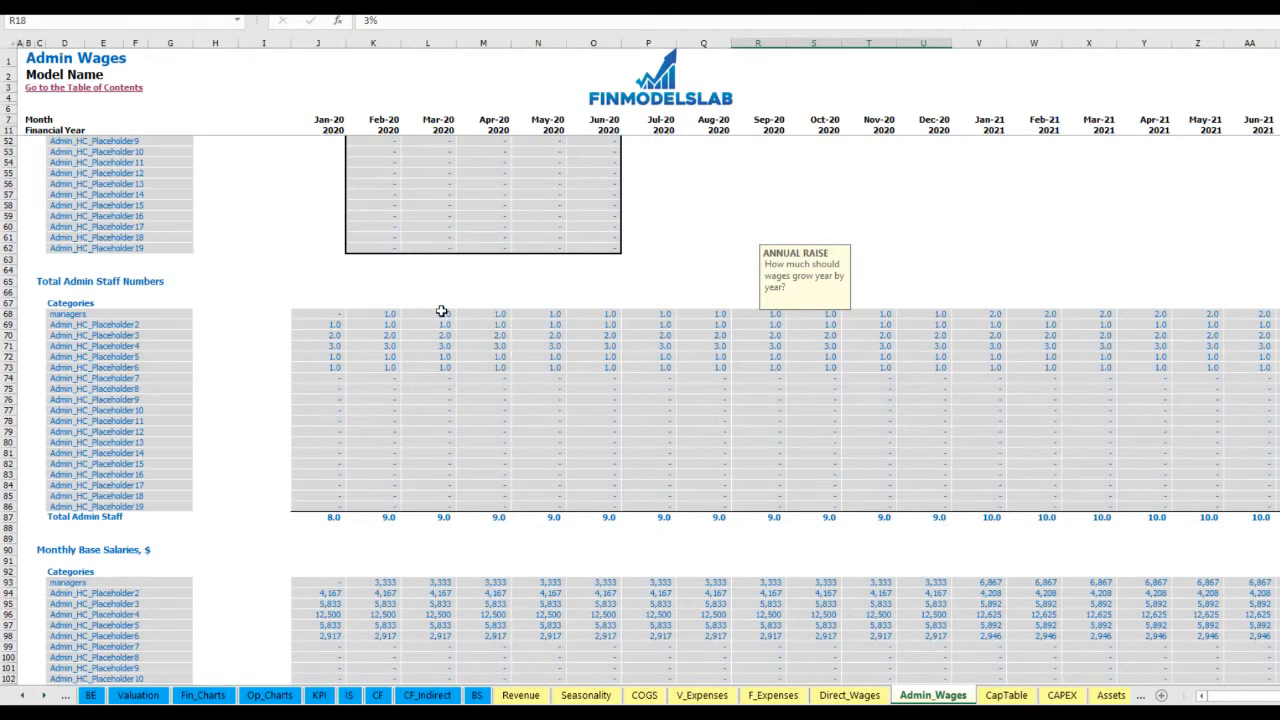
left_click(367, 312)
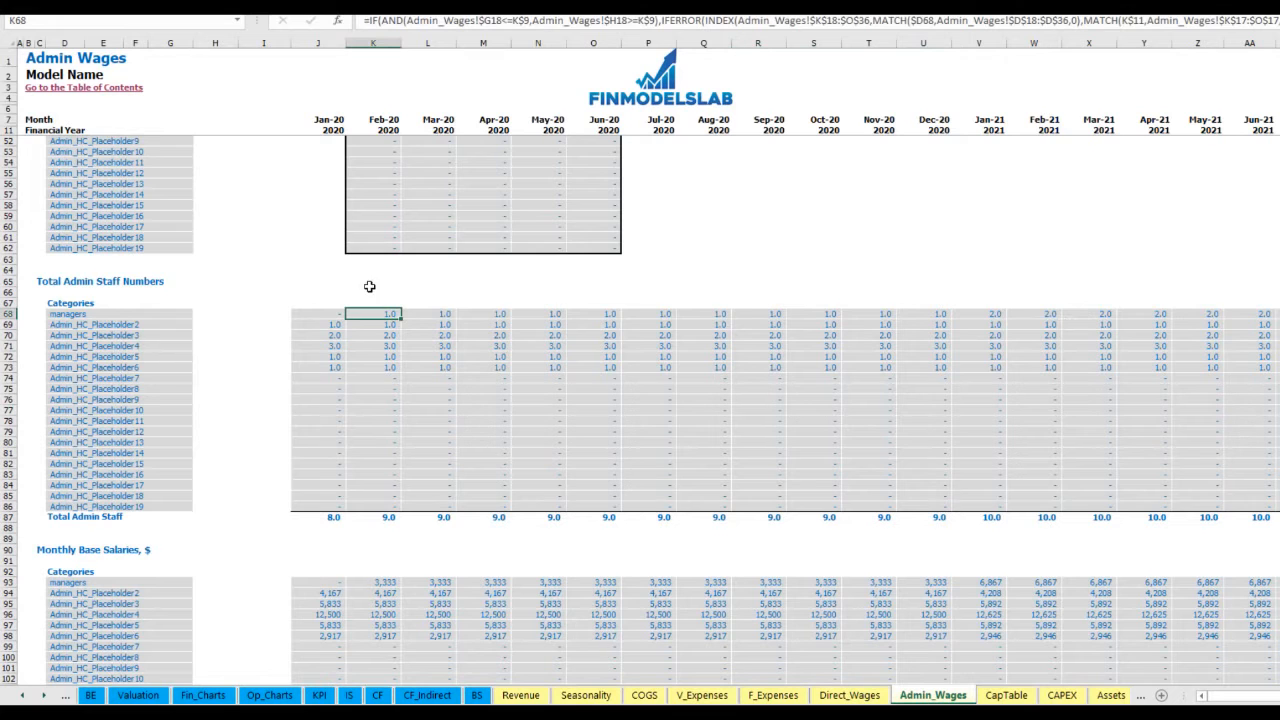
scroll(361, 272, "up", 13)
left_click(175, 234)
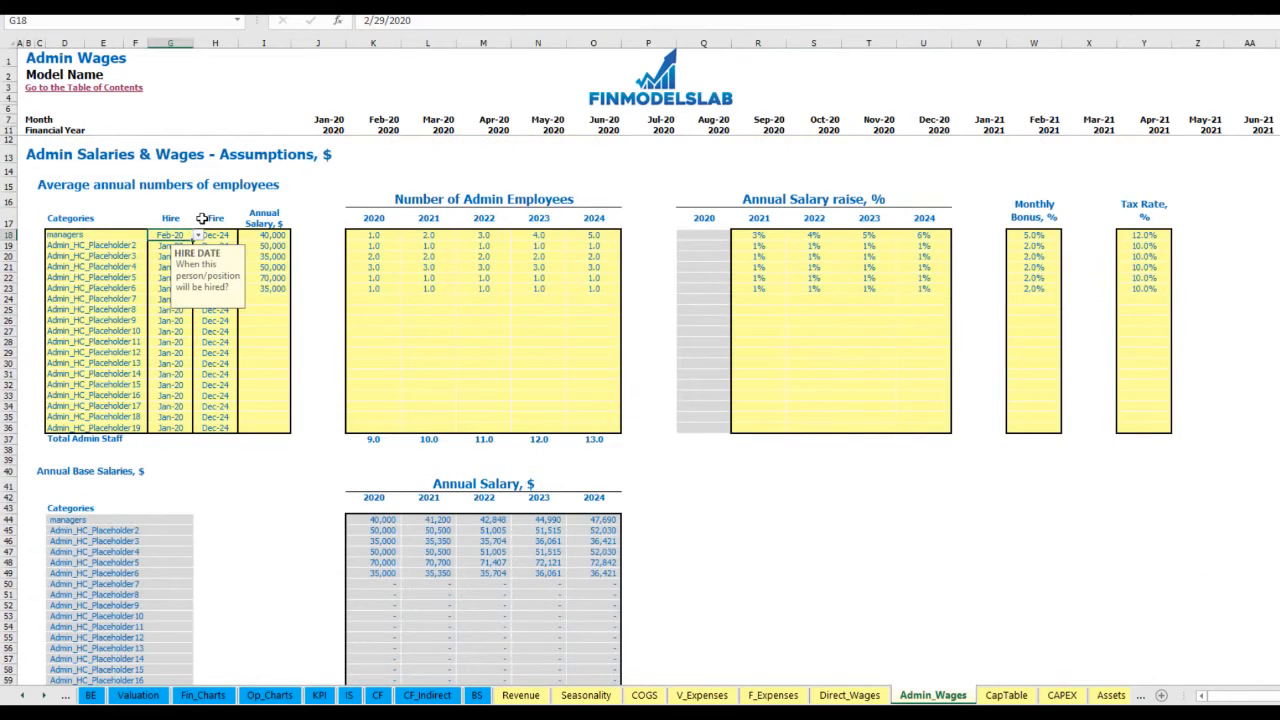
Examine the Monthly Base Salaries, Monthly Bonus and Monthly Base Taxes calculations for the admin categories.
scroll(295, 306, "down", 20)
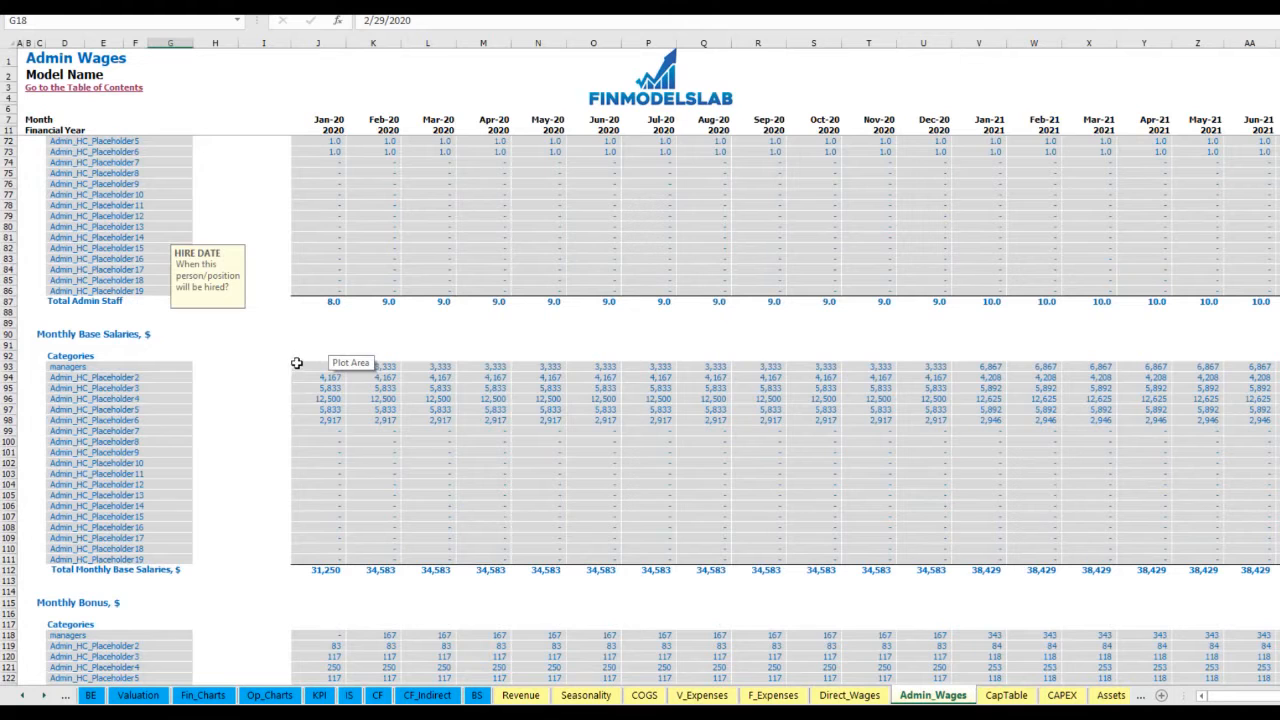
left_click(360, 334)
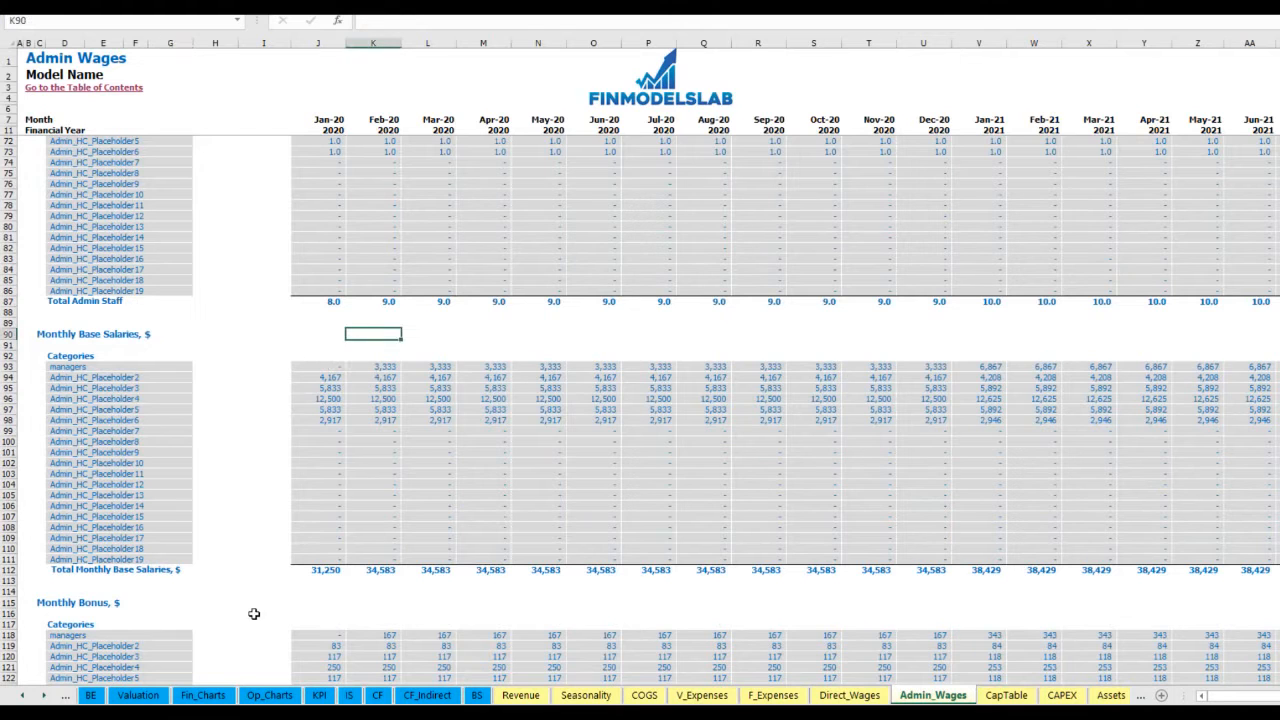
scroll(339, 483, "down", 7)
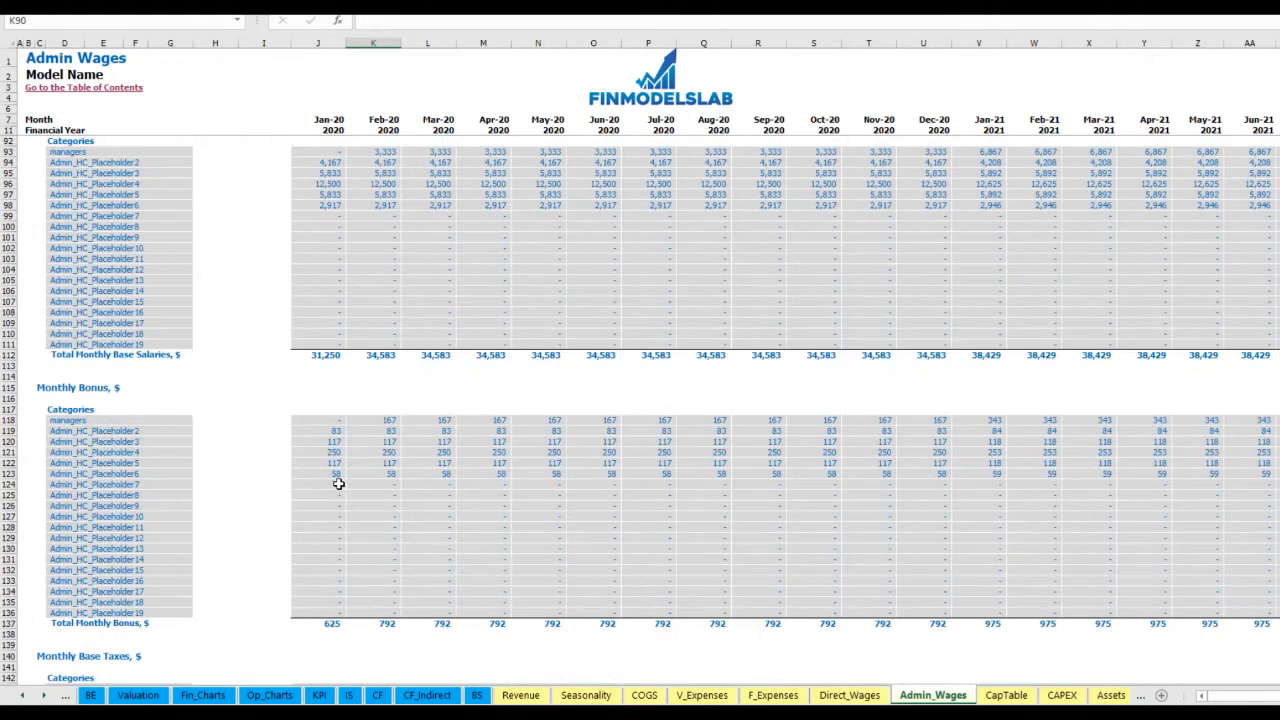
scroll(139, 411, "down", 7)
scroll(89, 410, "down", 3)
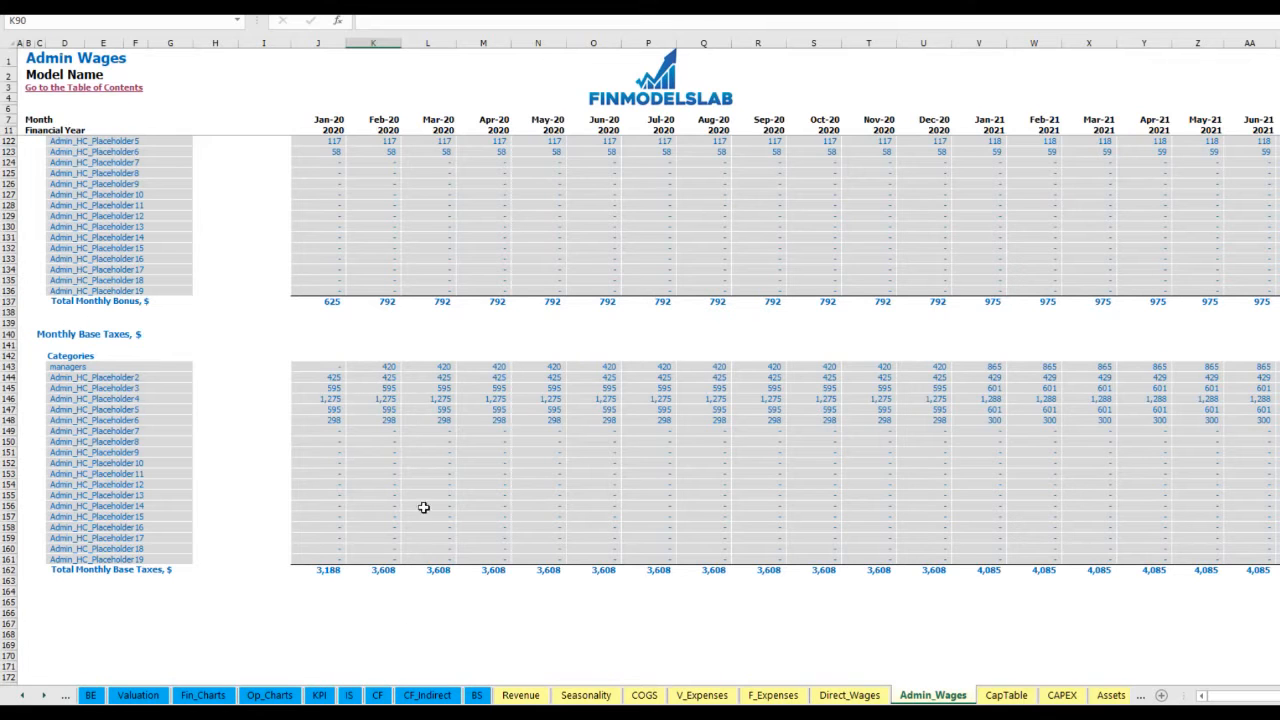
Expand Total Admin Salary and Wages in the Income Statement and examine its monthly amounts by category.
left_click(350, 697)
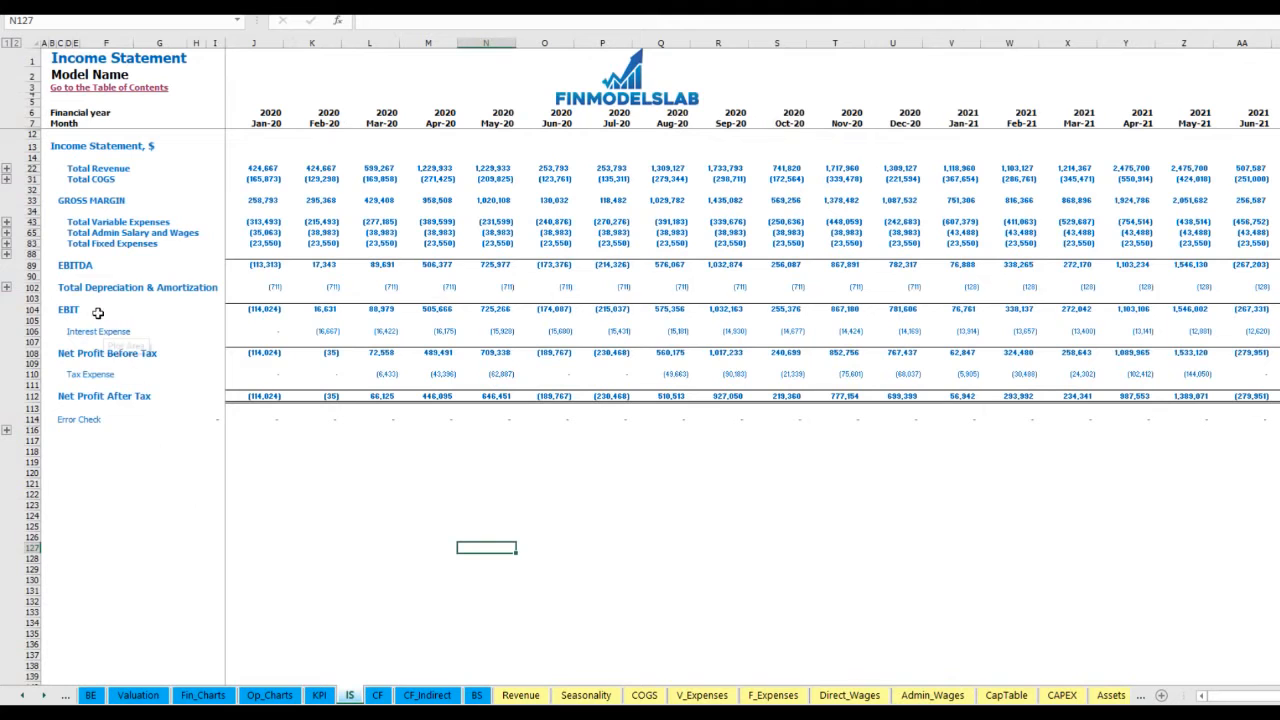
left_click(7, 233)
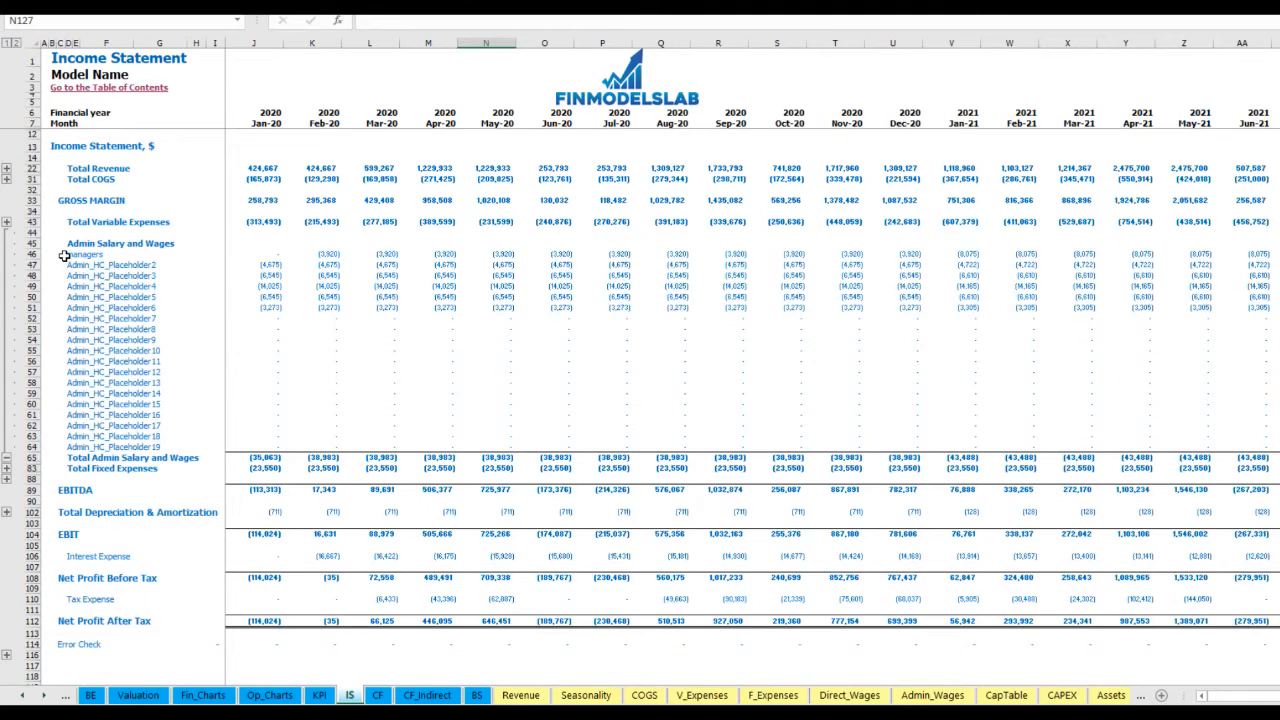
left_click_drag(70, 254, 70, 448)
left_click_drag(258, 252, 1134, 392)
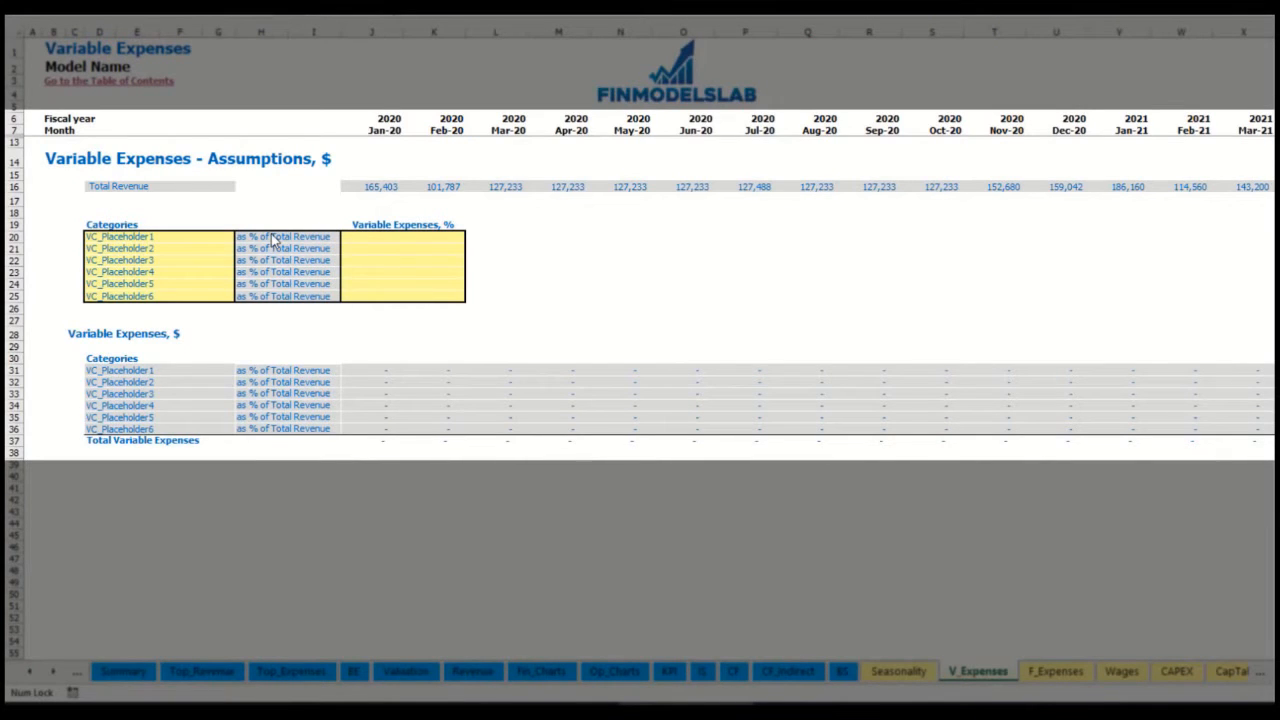
Rename the first variable expense category, VC_Placeholder1, as Bank fees and set it to 2.5% of total revenue.
left_click(143, 237)
type("Bank fees")
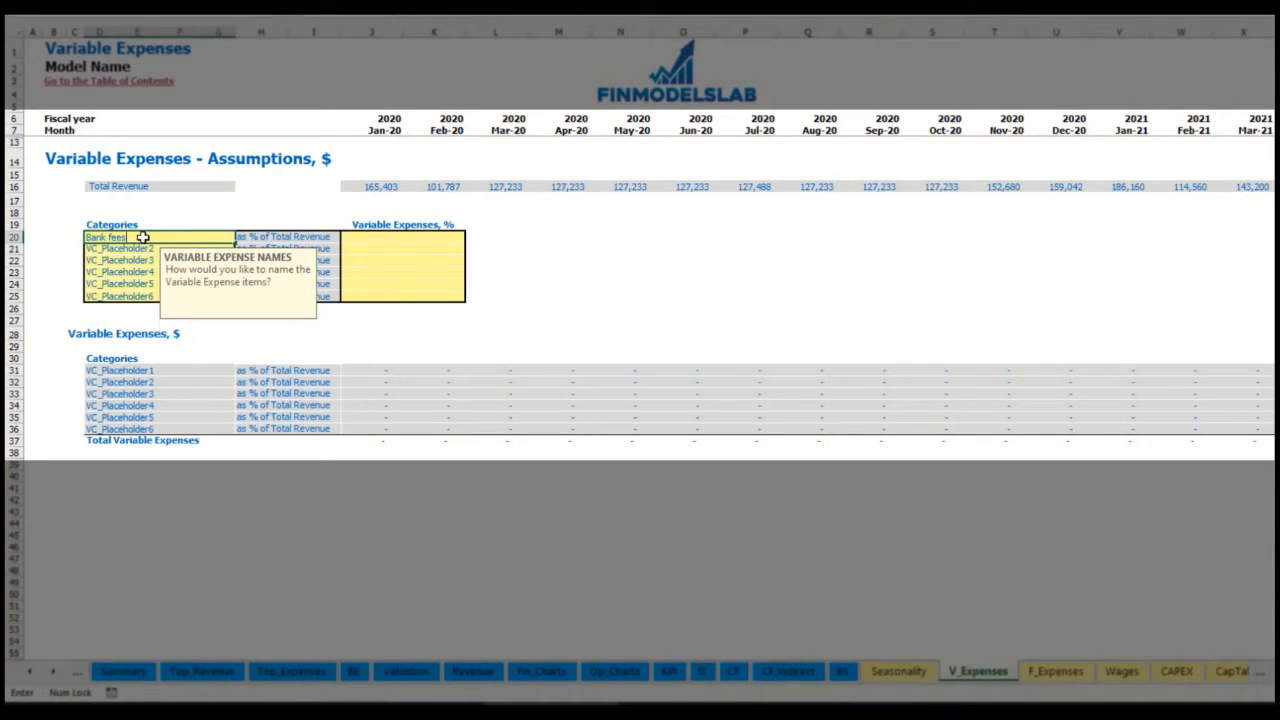
key("Return")
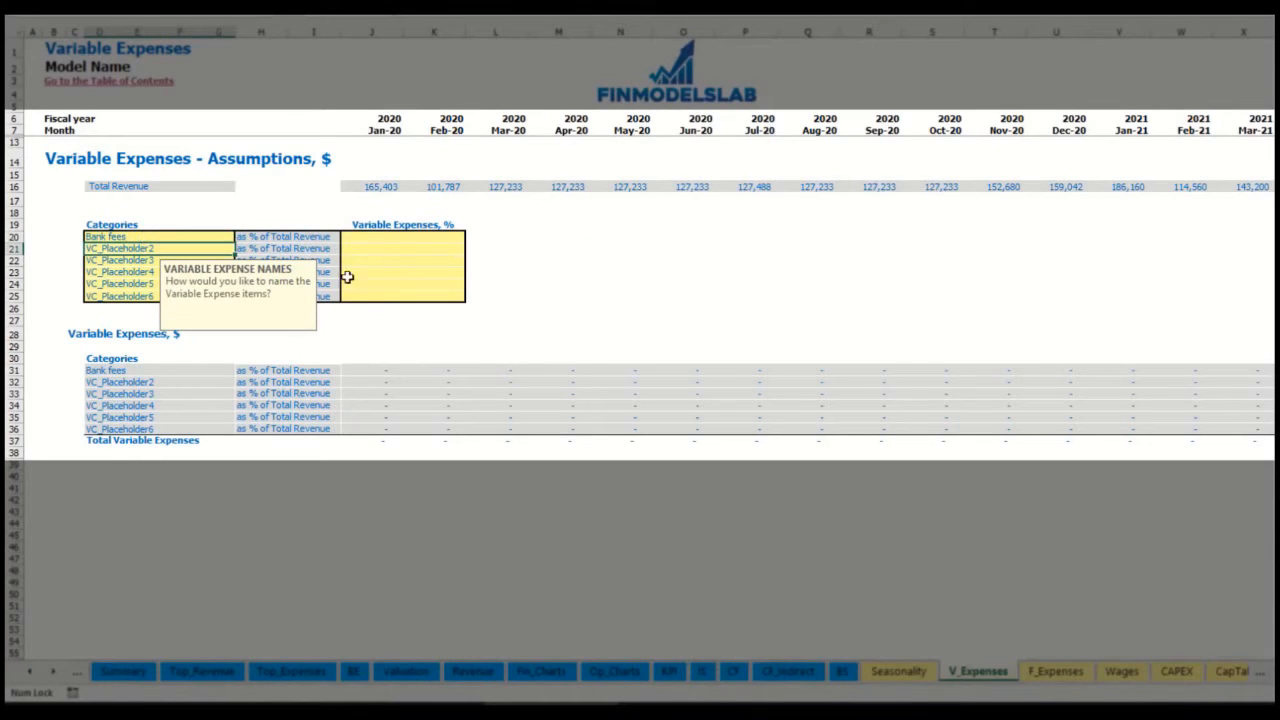
left_click(379, 236)
type("2.5")
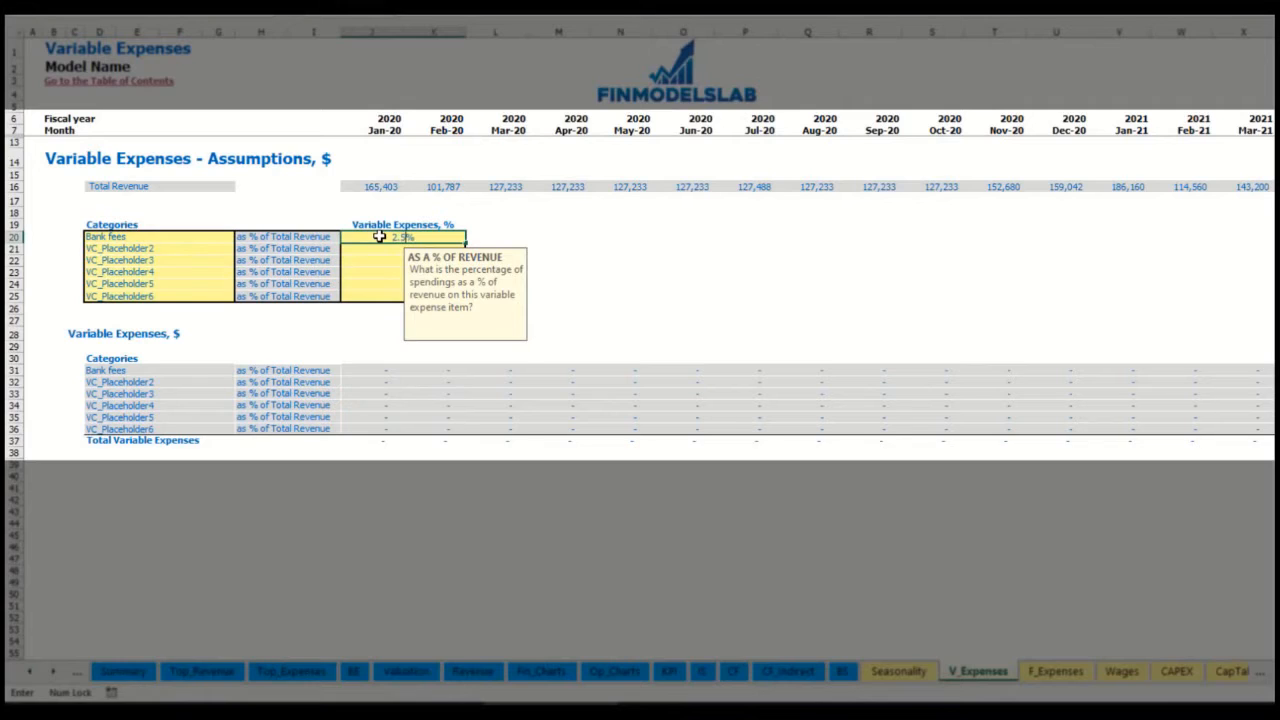
key("Return")
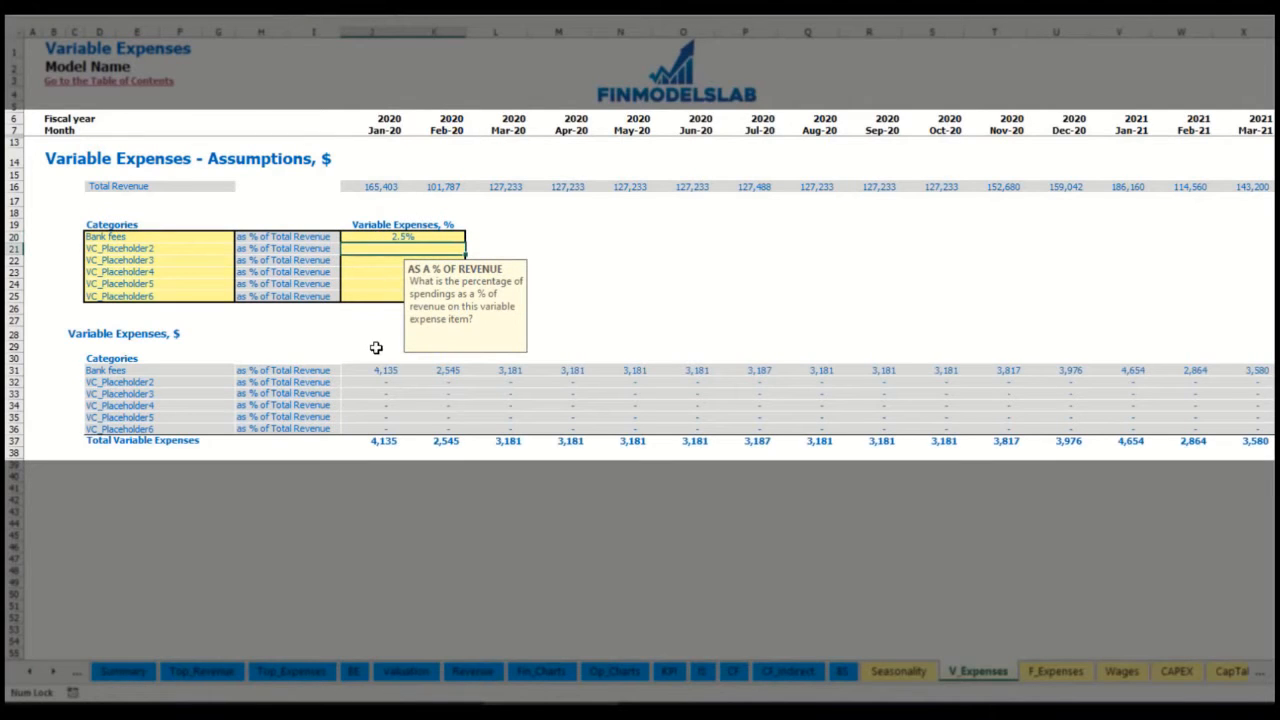
Compare the monthly Total Revenue row with the calculated Bank fees amounts across the years.
left_click_drag(376, 187, 640, 187)
left_click_drag(692, 220, 994, 190)
scroll(640, 285, "right", 15)
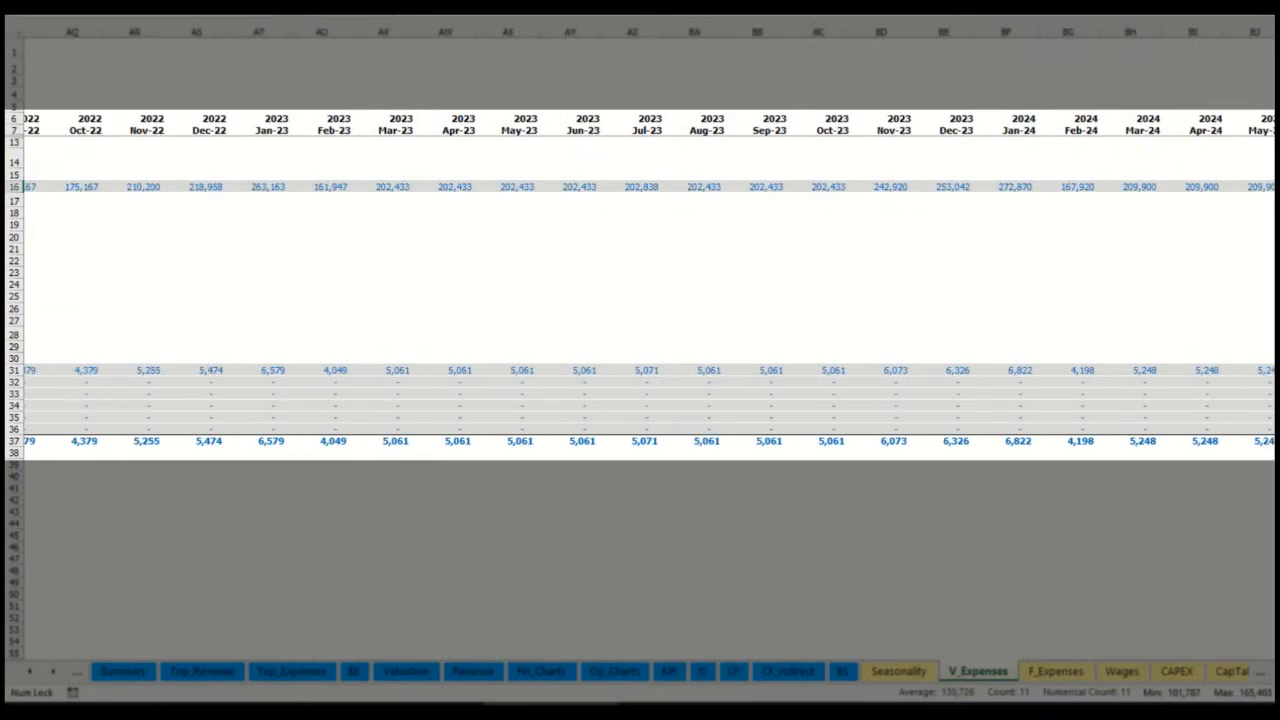
scroll(640, 285, "left", 15)
left_click(393, 373)
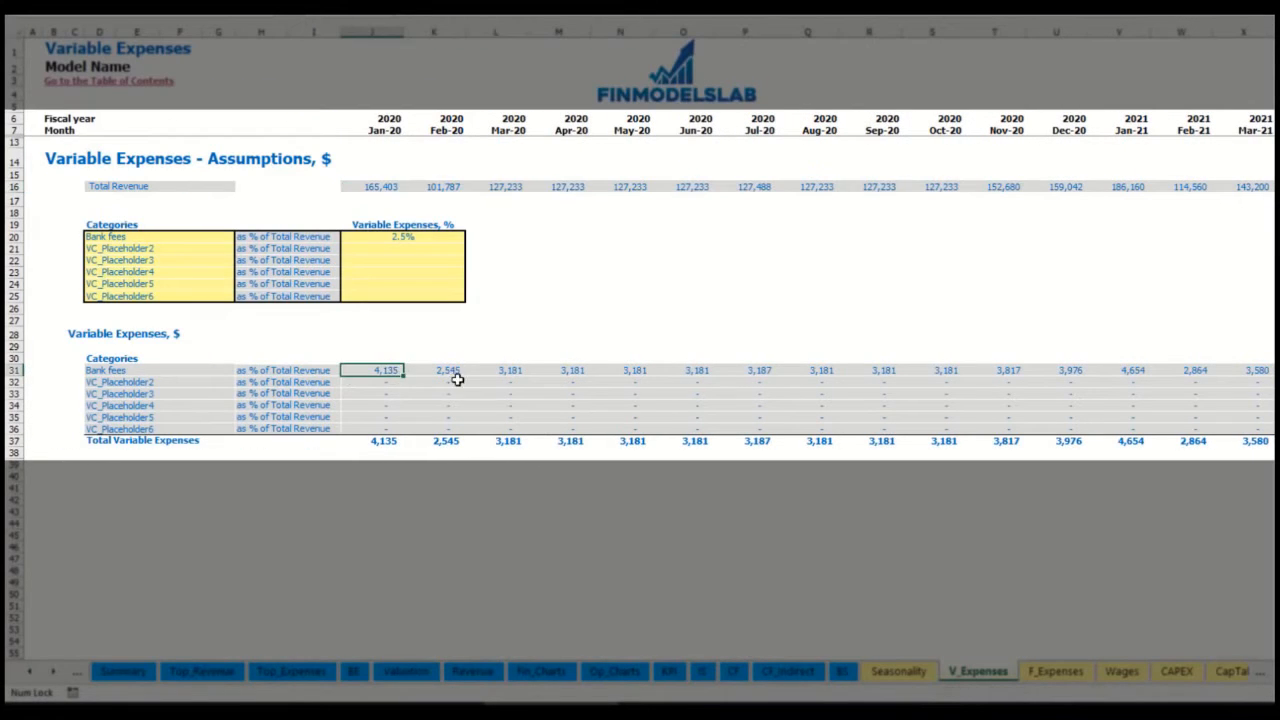
left_click(492, 372)
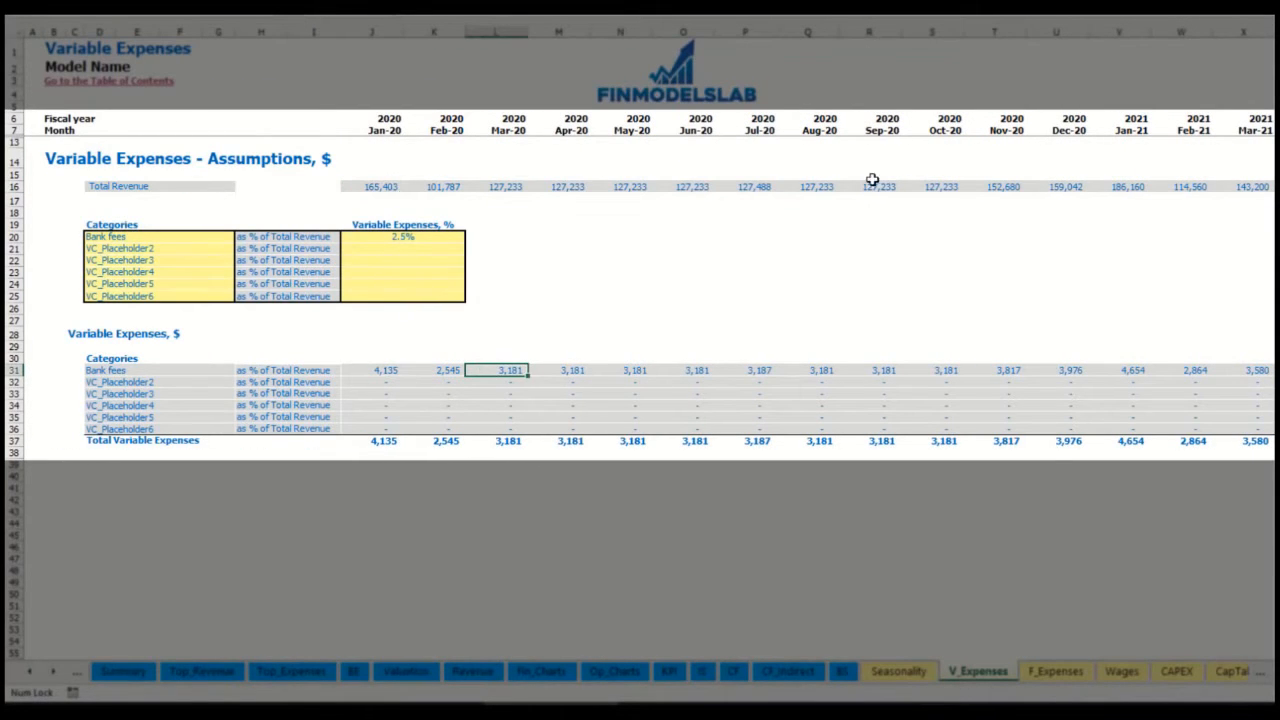
Rename the second variable expense category, VC_Placeholder2, as Other Var Exp and set it to 5% of total revenue.
left_click(164, 249)
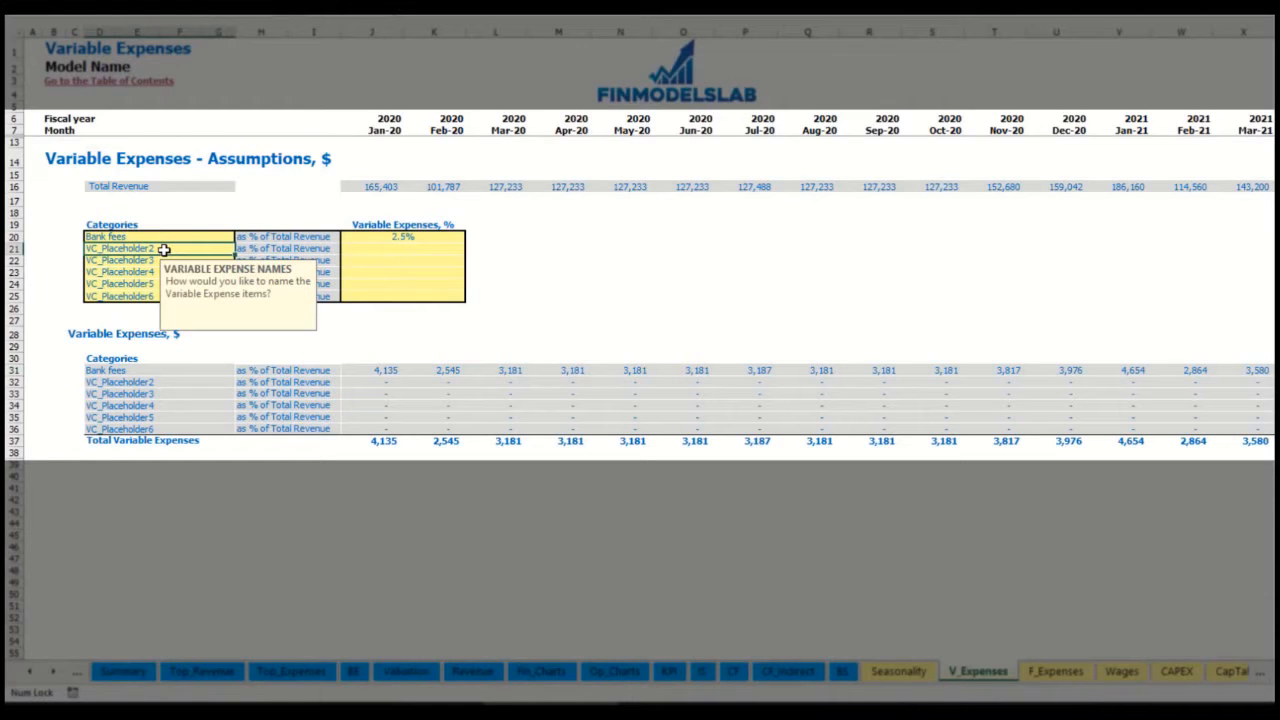
type("Other Var Exp")
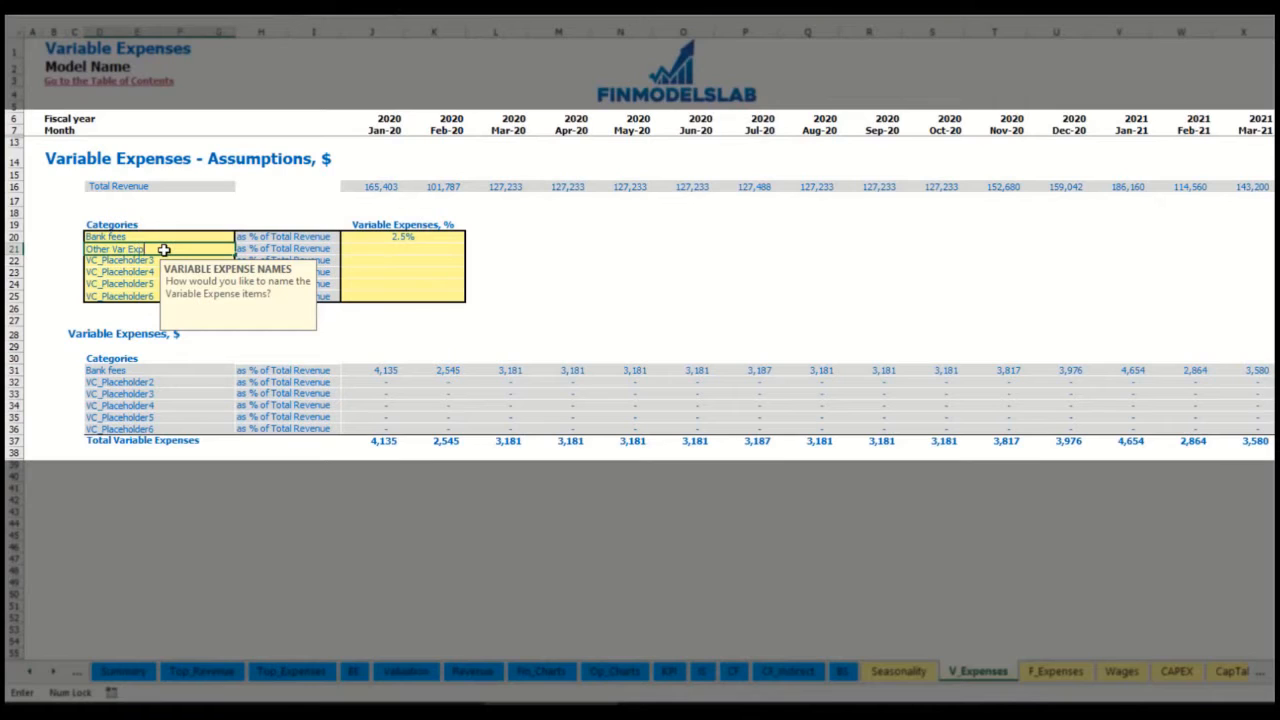
left_click(390, 248)
type("5")
key("Return")
Rename the third variable expense category, VC_Placeholder3, as Direct Labor and set it to 15% of total revenue.
left_click(206, 260)
type("Direct Labor")
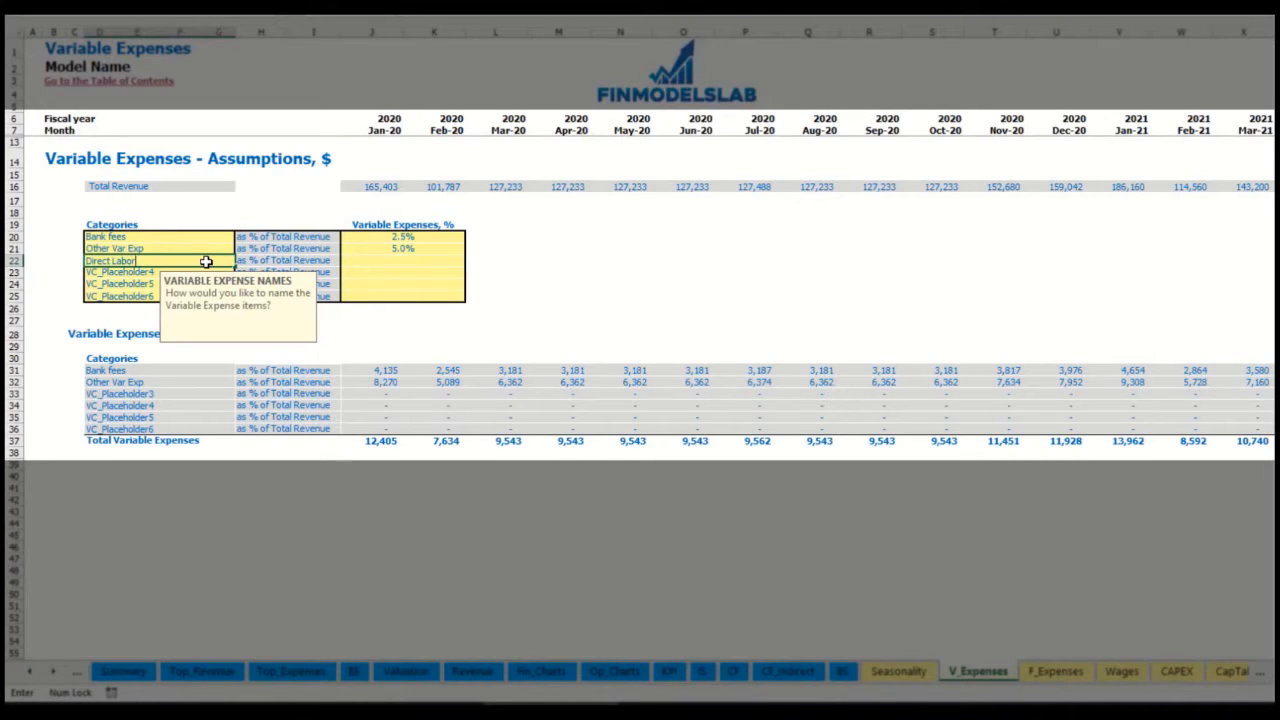
left_click(378, 262)
type("15")
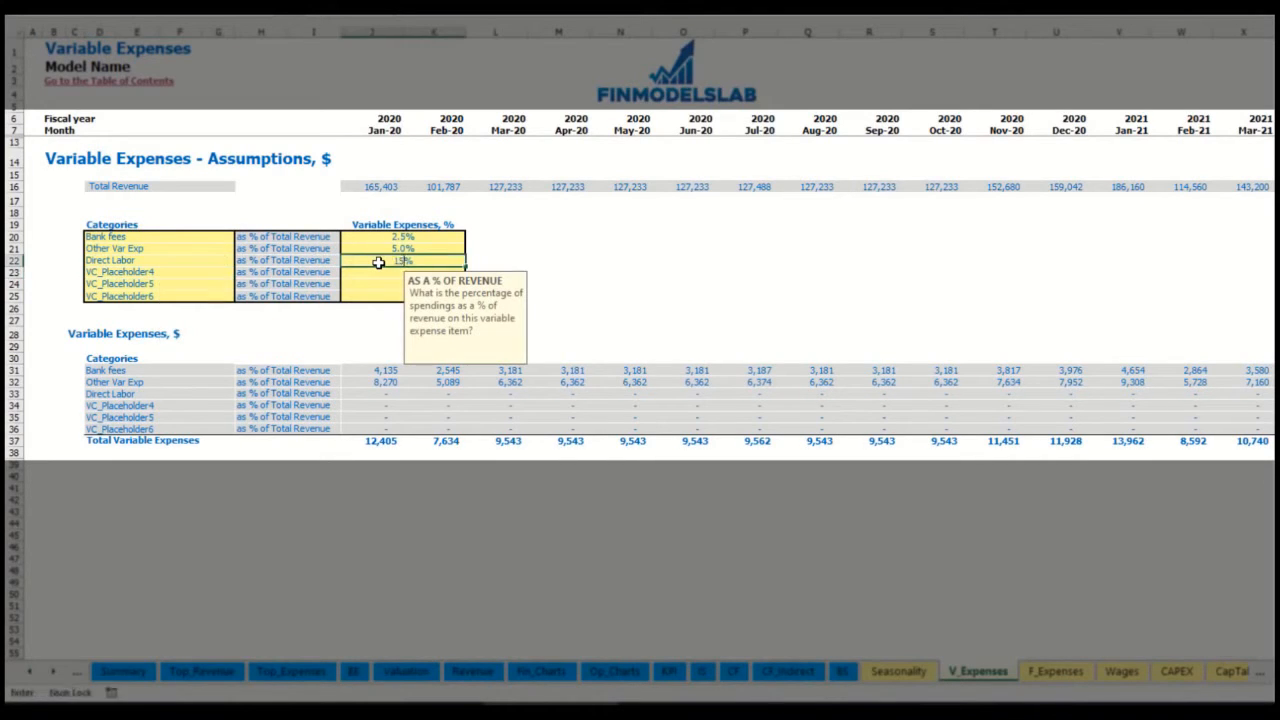
key("Return")
left_click(374, 369)
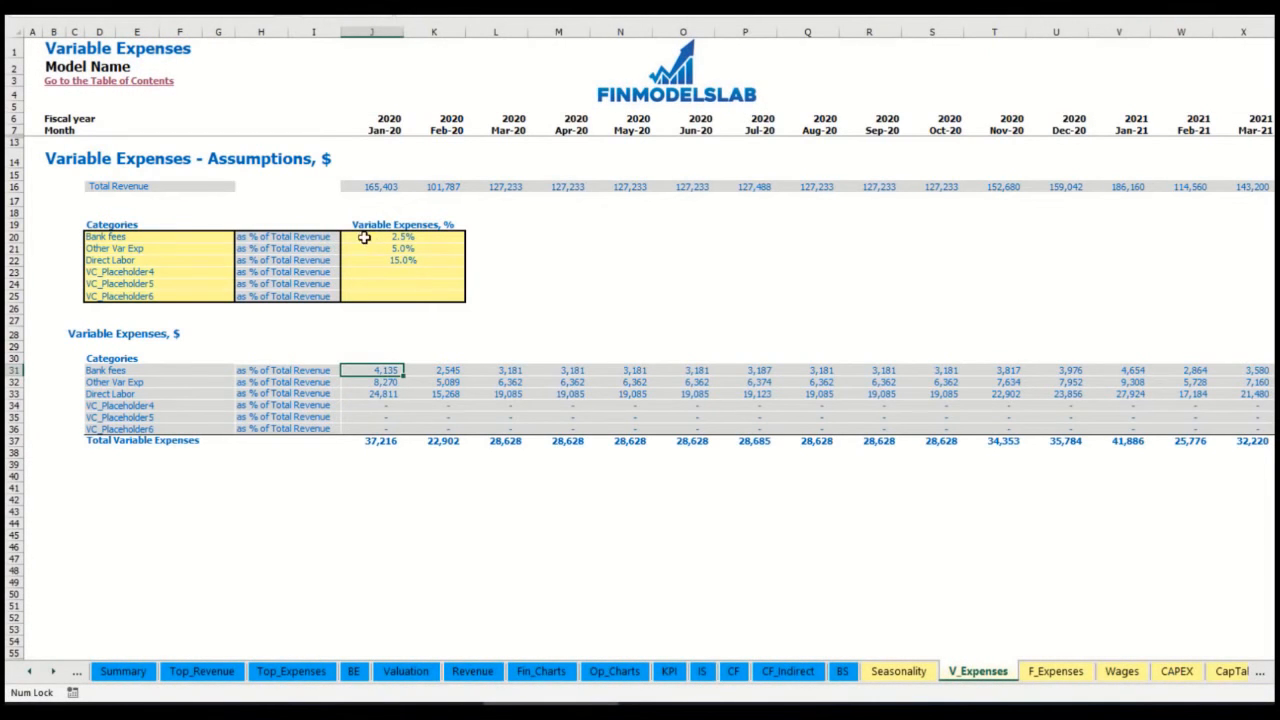
Expand Total Variable Expenses in the Income Statement and examine the monthly amounts of its categories.
left_click(704, 672)
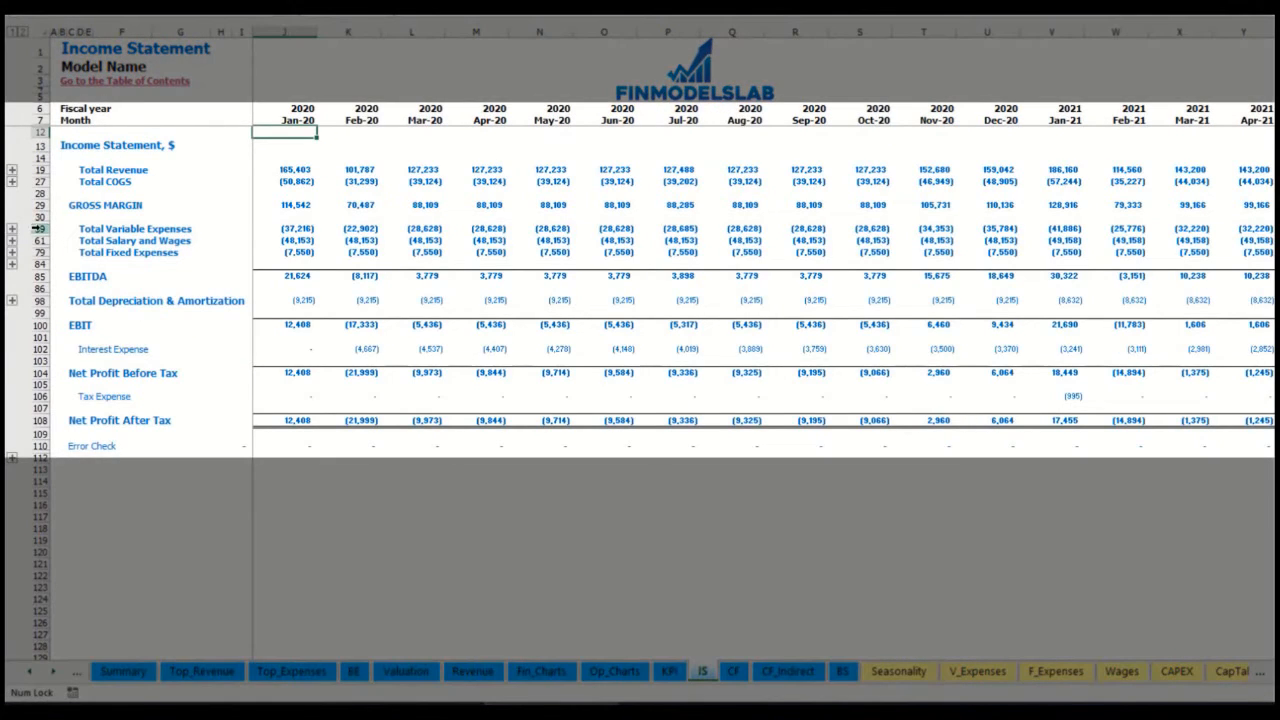
left_click(40, 229)
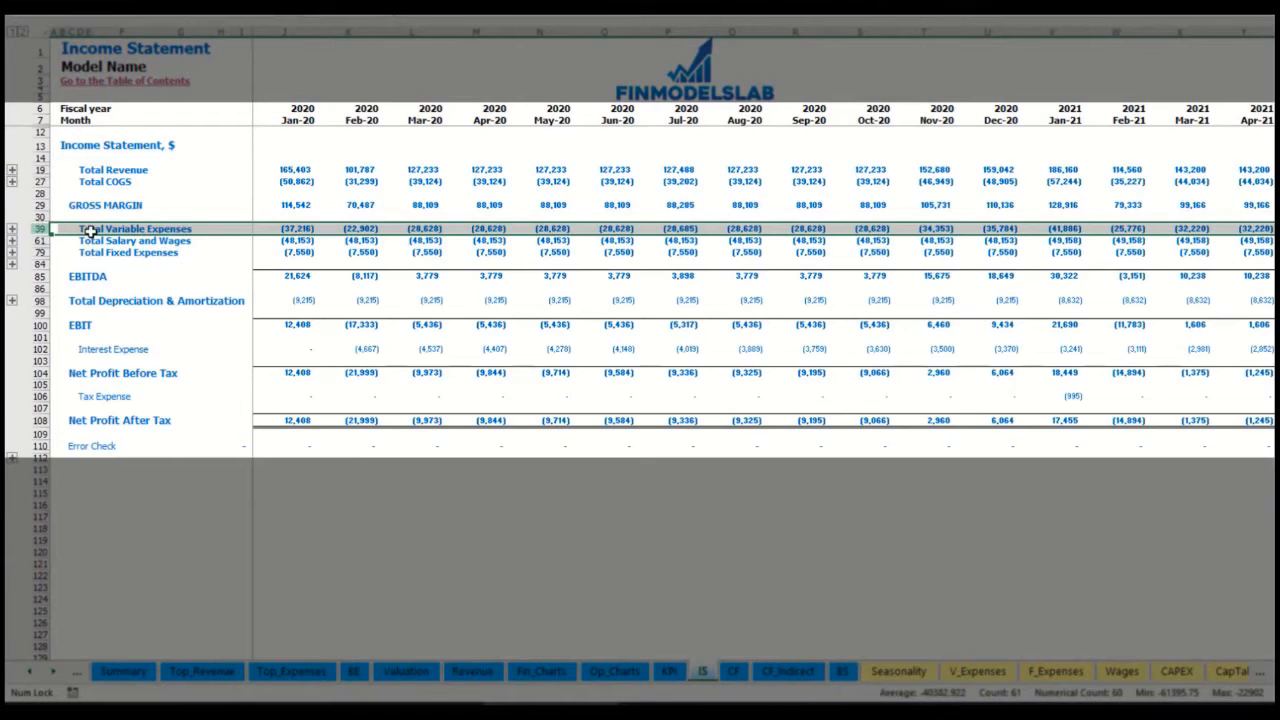
left_click(12, 229)
left_click_drag(40, 253, 46, 277)
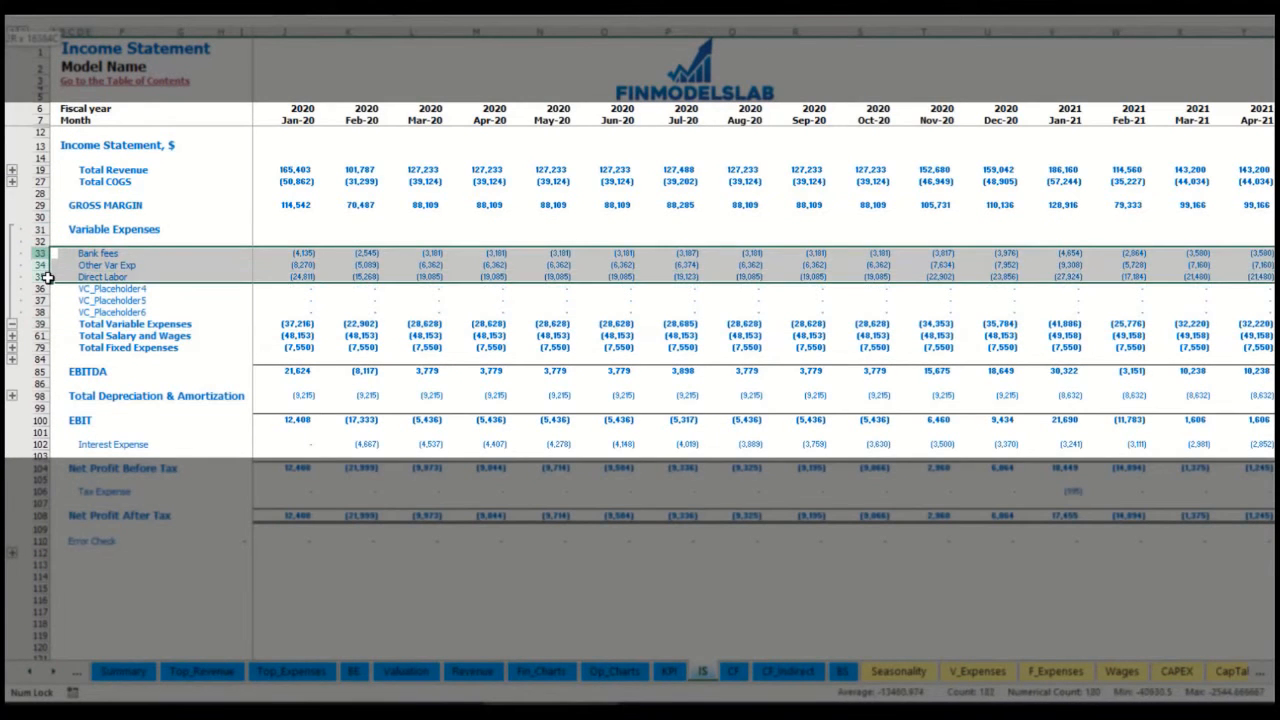
left_click(303, 253)
key("Right")
key("Right")
key("Right")
left_click_drag(83, 253, 88, 309)
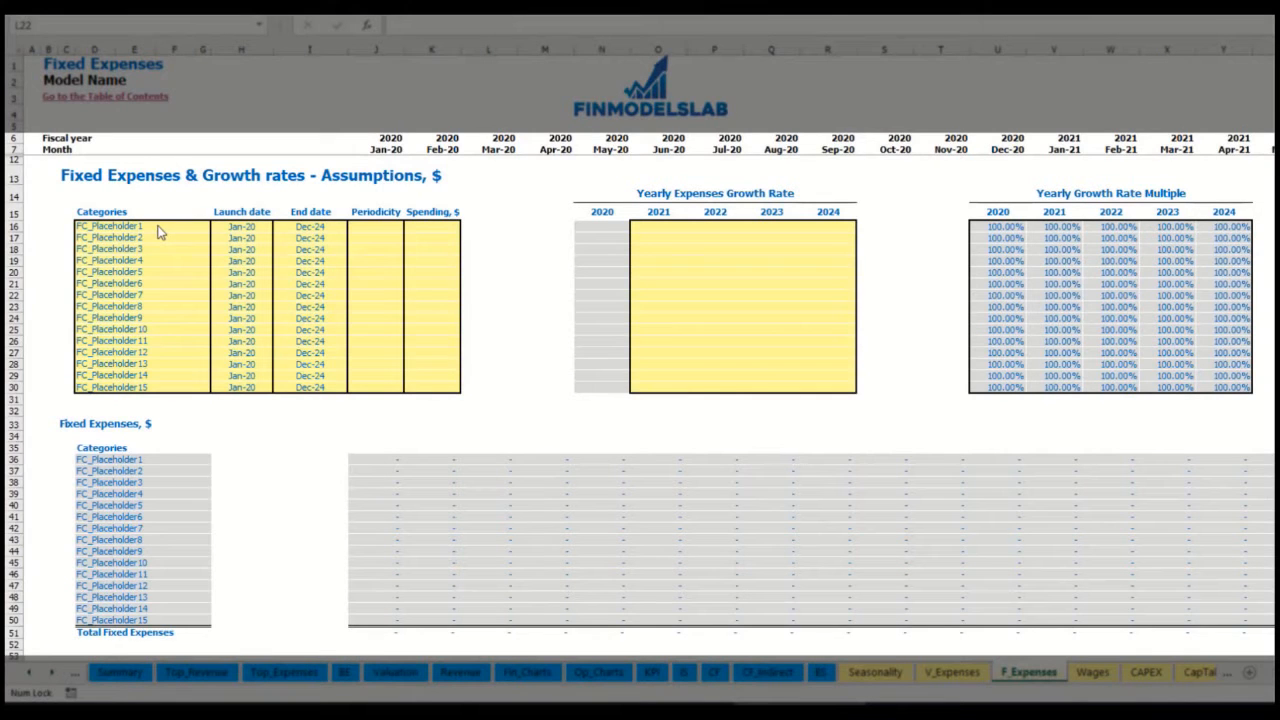
Rename the first fixed expense category, FC_Placeholder1, as Utilities and set its launch date to Mar-20.
left_click(143, 226)
type("Utilities")
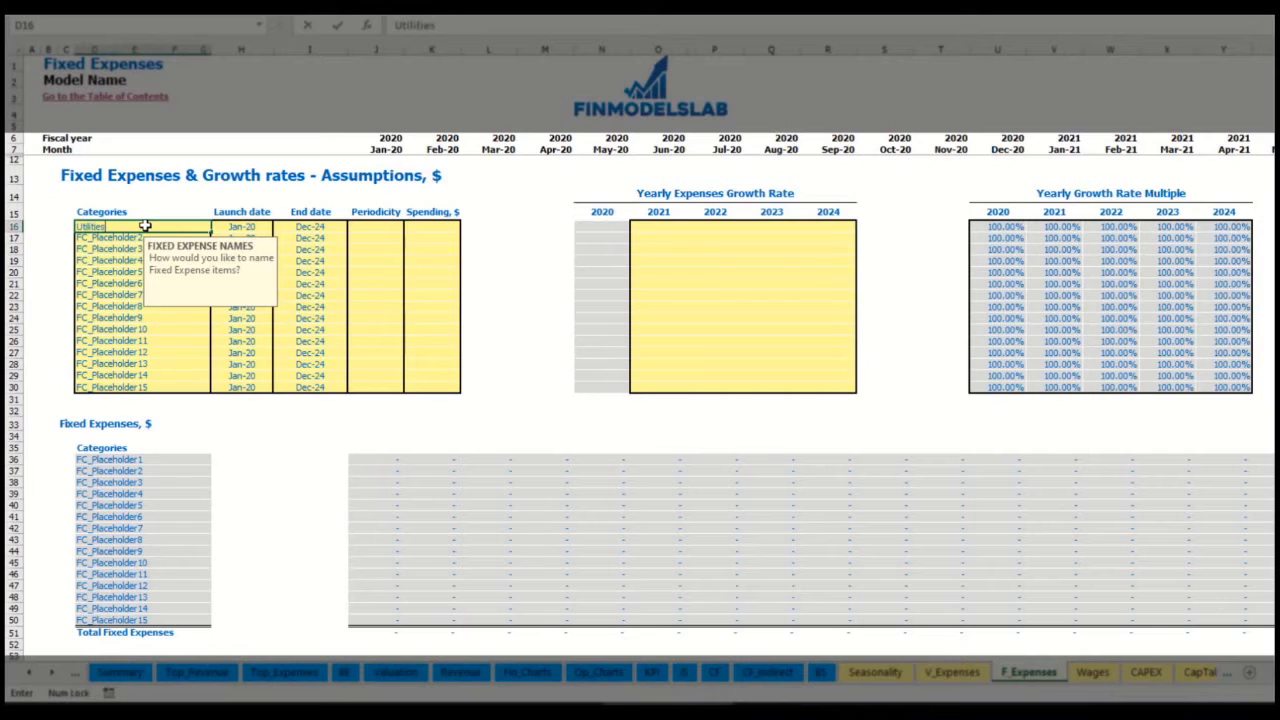
key("Return")
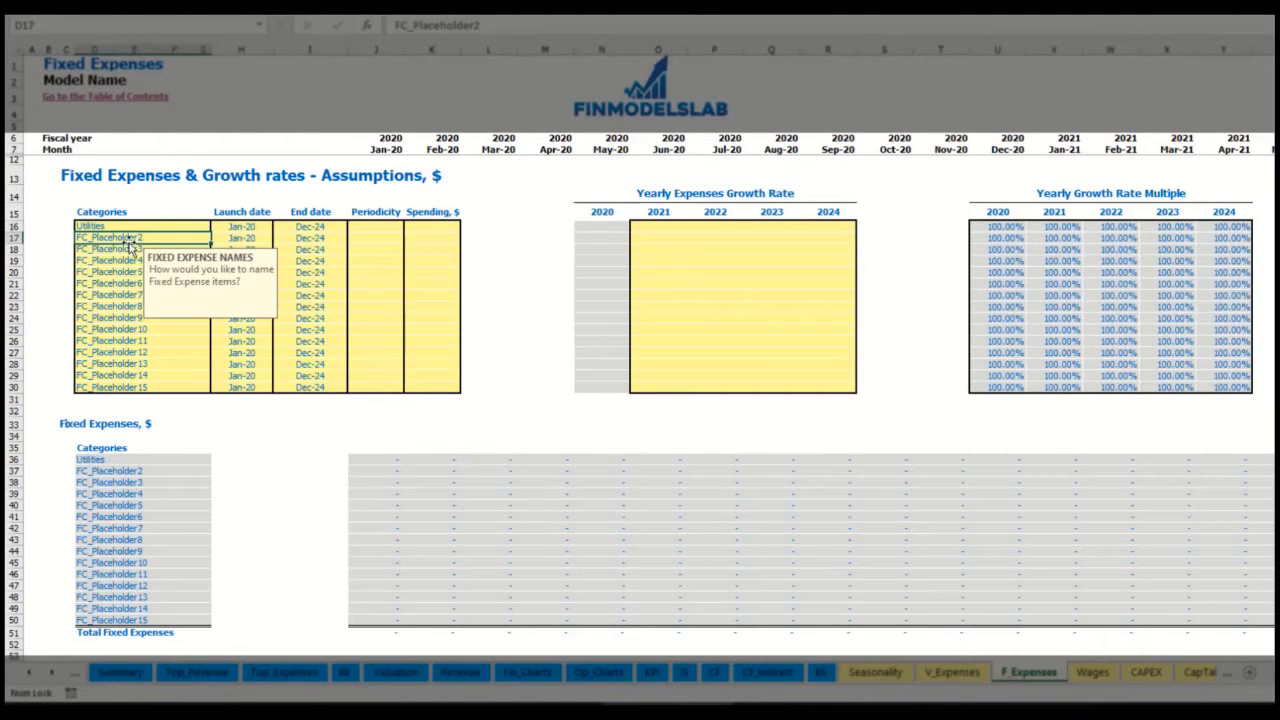
left_click(244, 226)
left_click(279, 227)
left_click(252, 259)
Check the Utilities end date and examine the Month timeline row from its first month to its last.
left_click(326, 226)
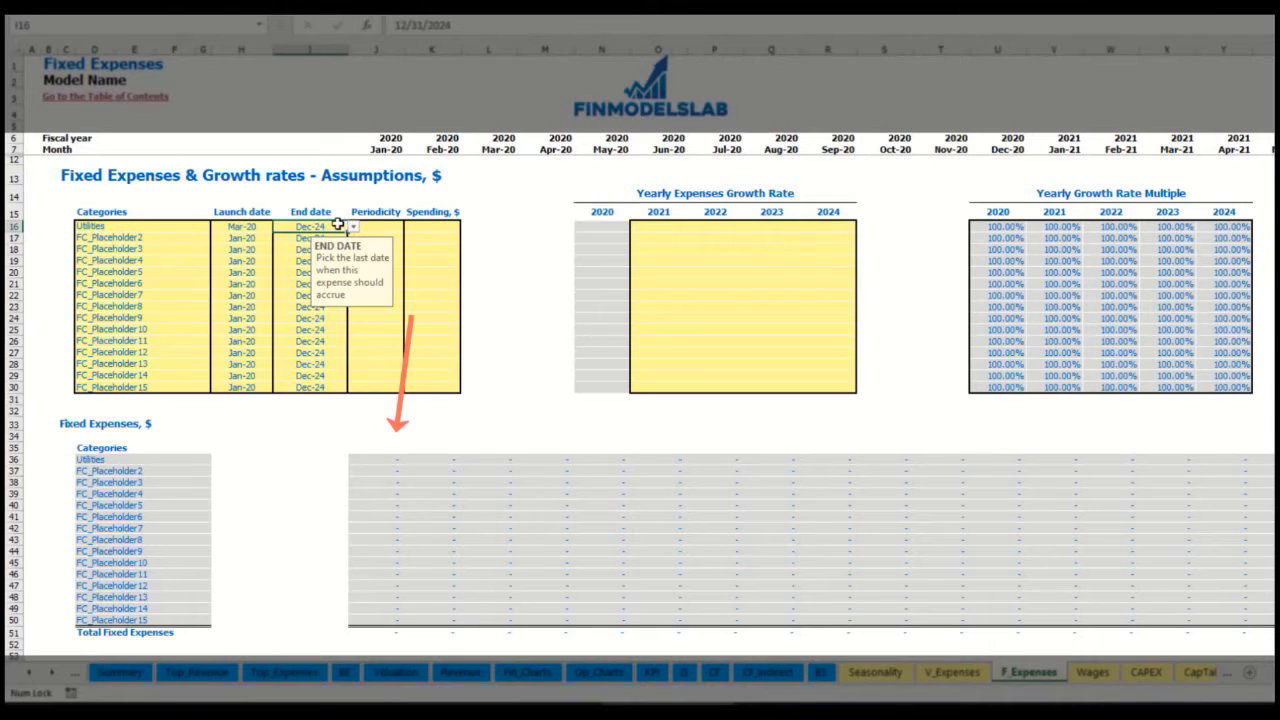
left_click(385, 150)
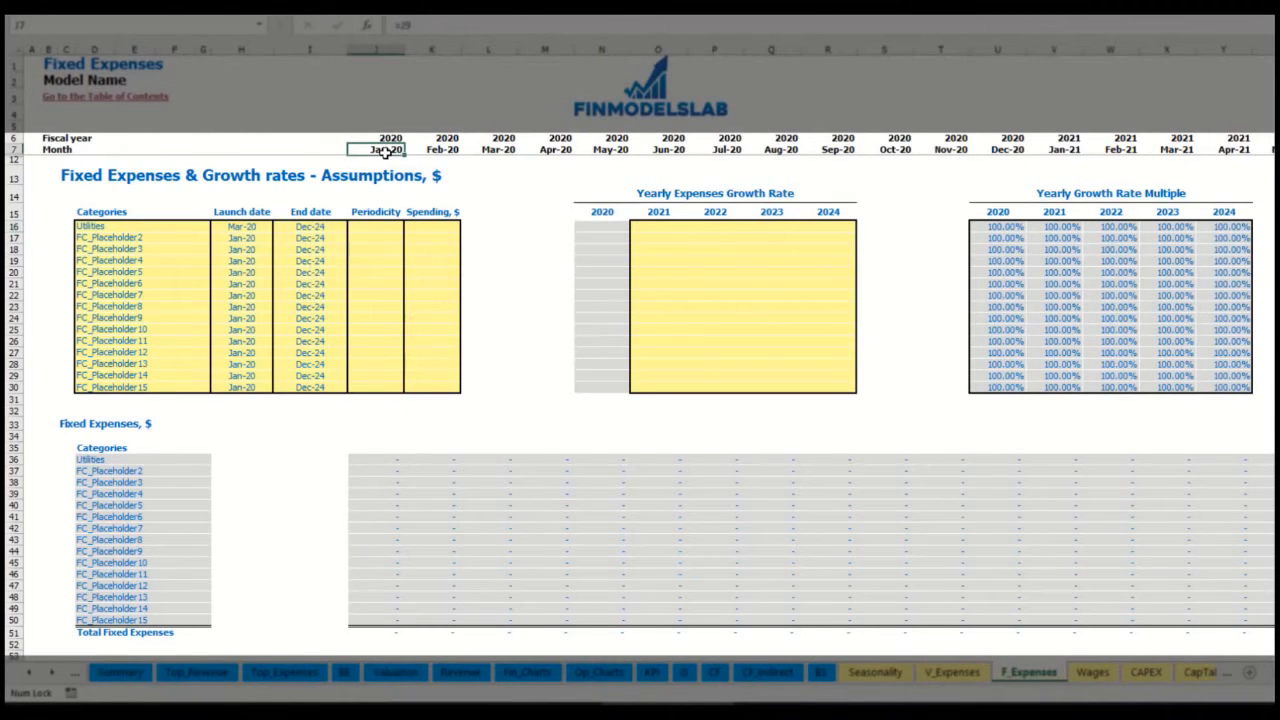
key("ctrl+Right")
key("ctrl+Left")
key("Left")
key("Left")
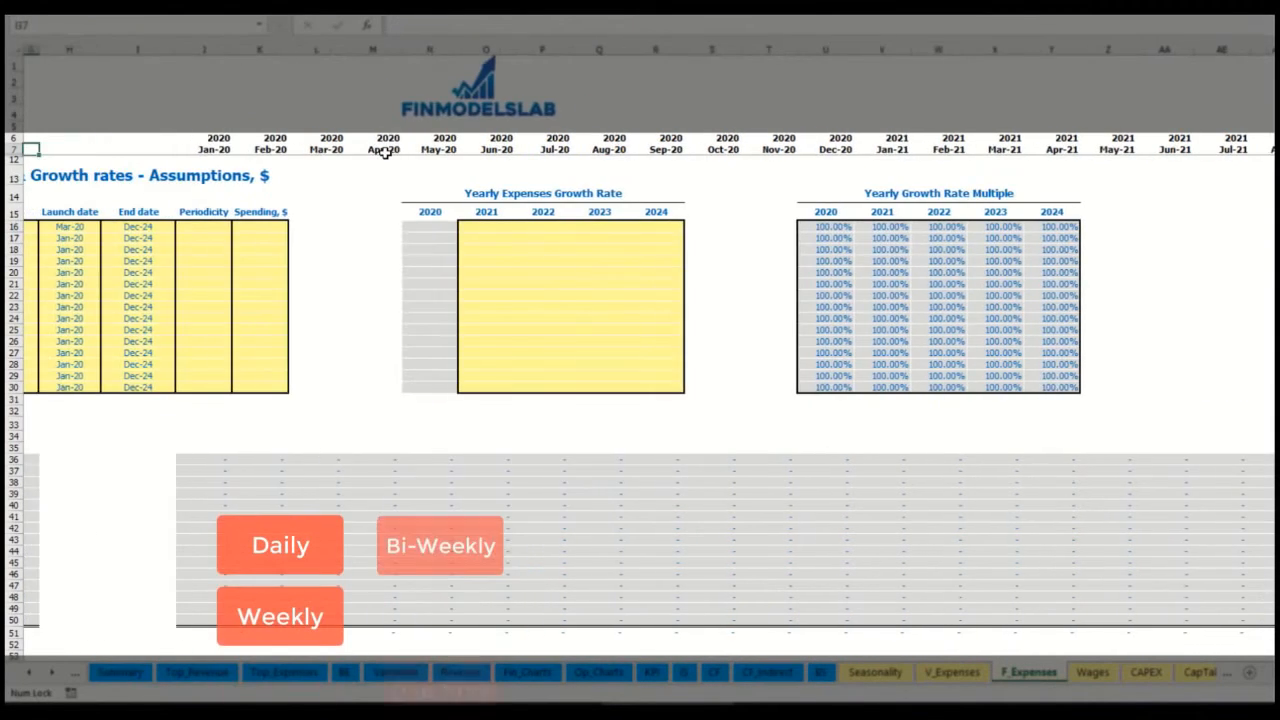
key("Left")
key("Left")
key("Left")
key("Left")
key("Left")
key("Left")
key("Left")
Set the Utilities periodicity to Daily and its spending to $50.
left_click(378, 228)
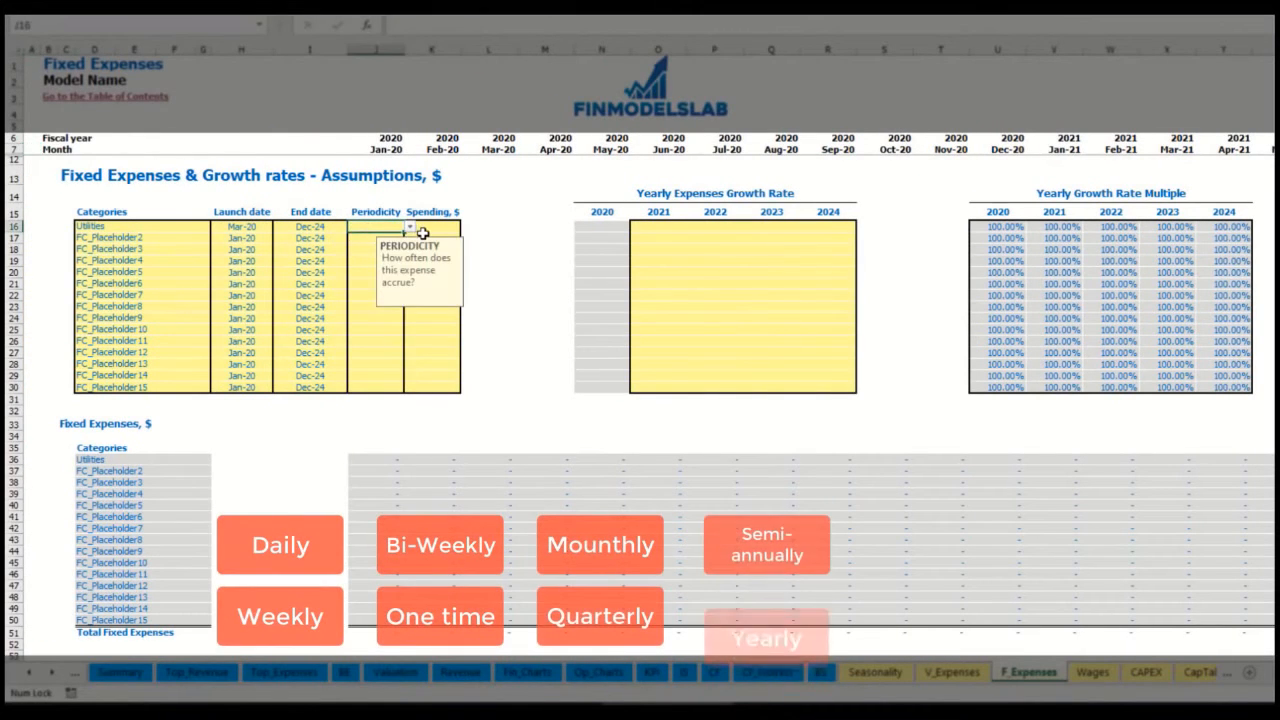
left_click(409, 228)
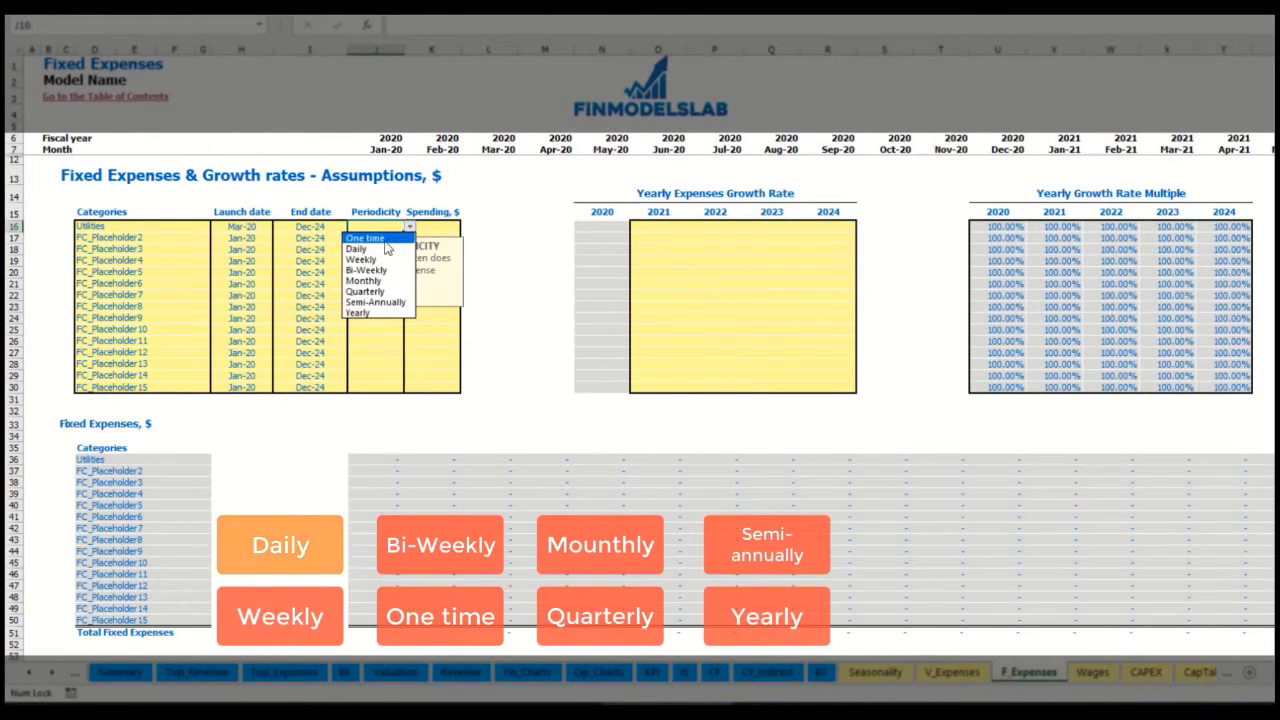
left_click(385, 248)
key("Right")
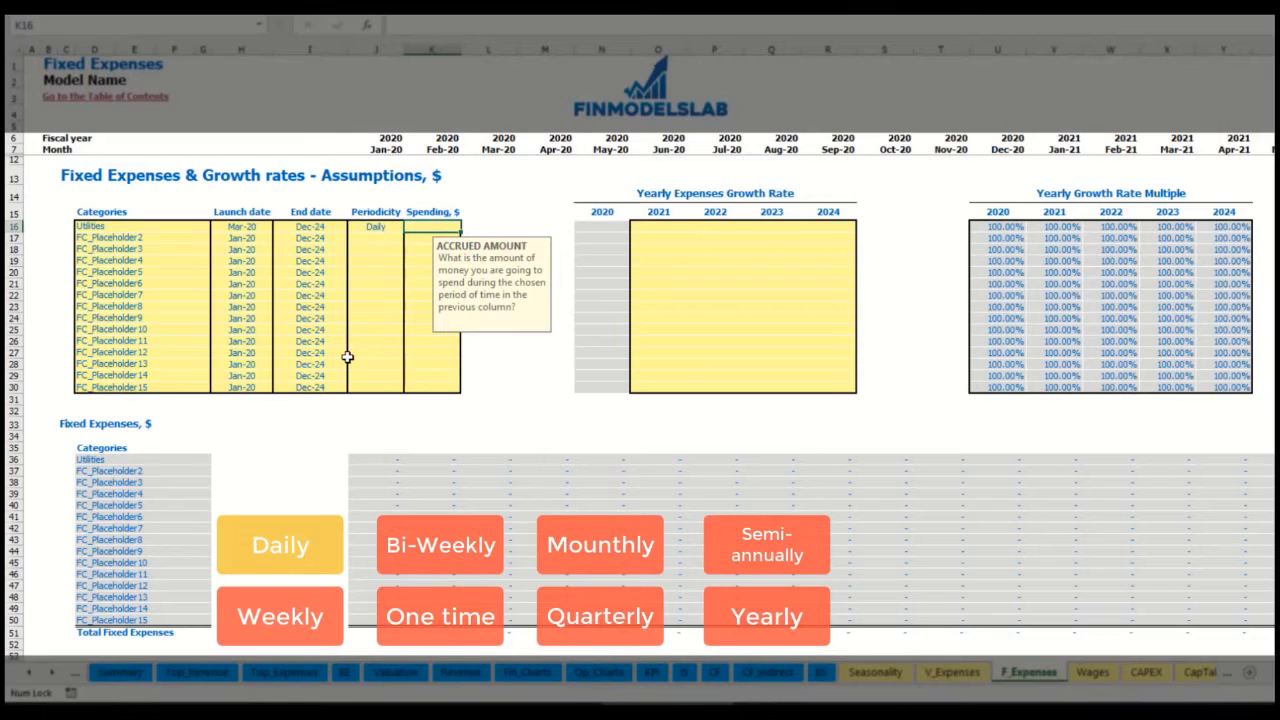
type("50")
key("Return")
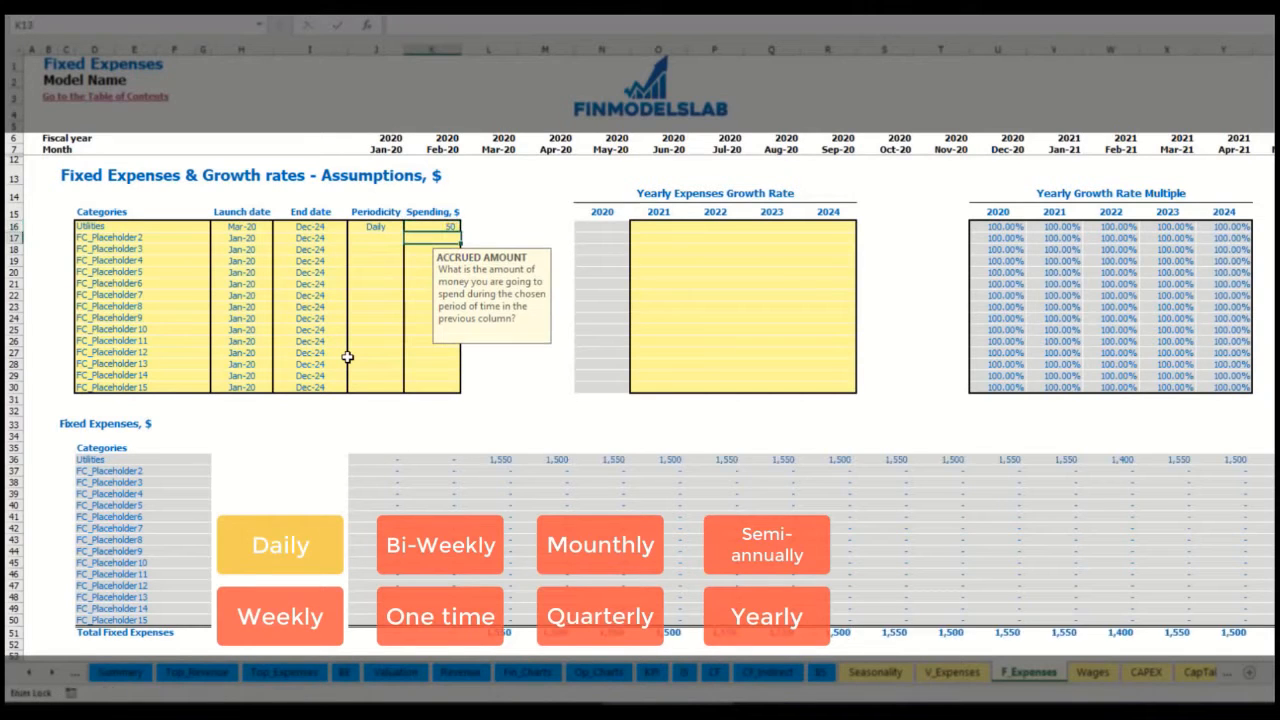
Examine the calculated monthly Utilities amounts, comparing March 2020 with April 2020.
left_click(497, 460)
left_click(554, 461)
left_click(622, 461)
left_click(501, 452)
left_click(510, 461)
left_click(540, 461)
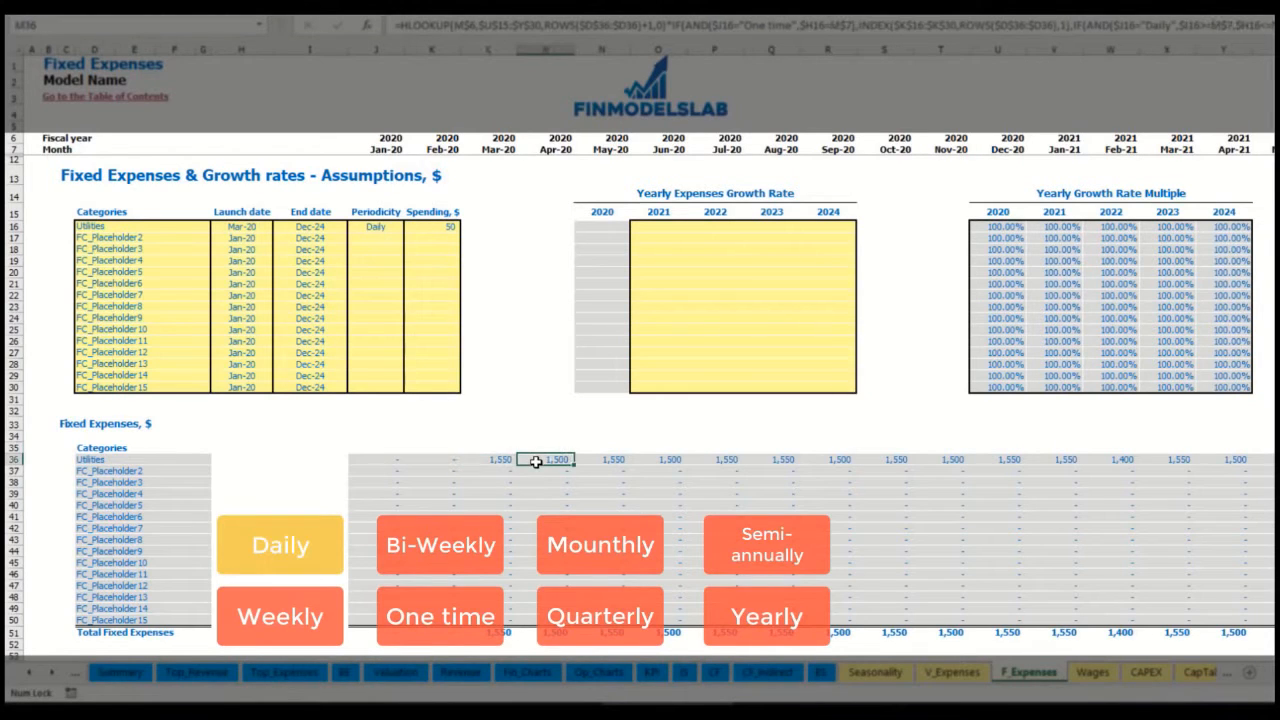
left_click(496, 148)
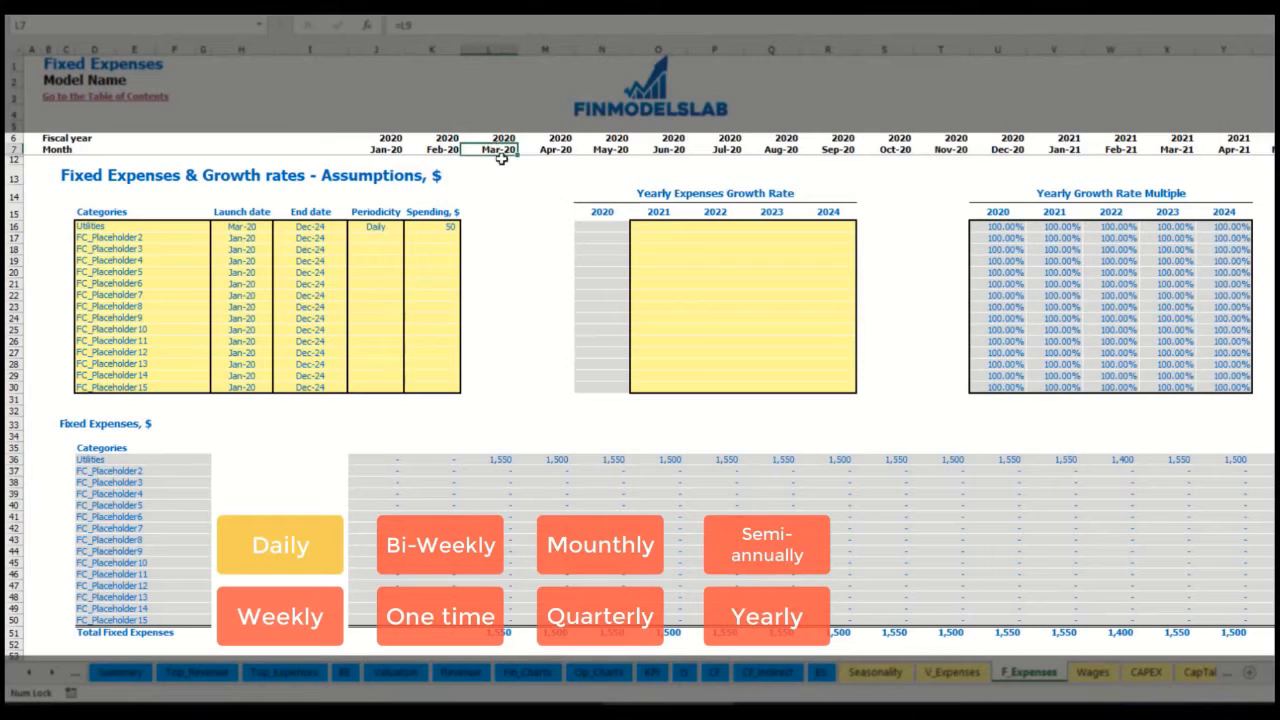
left_click(505, 460)
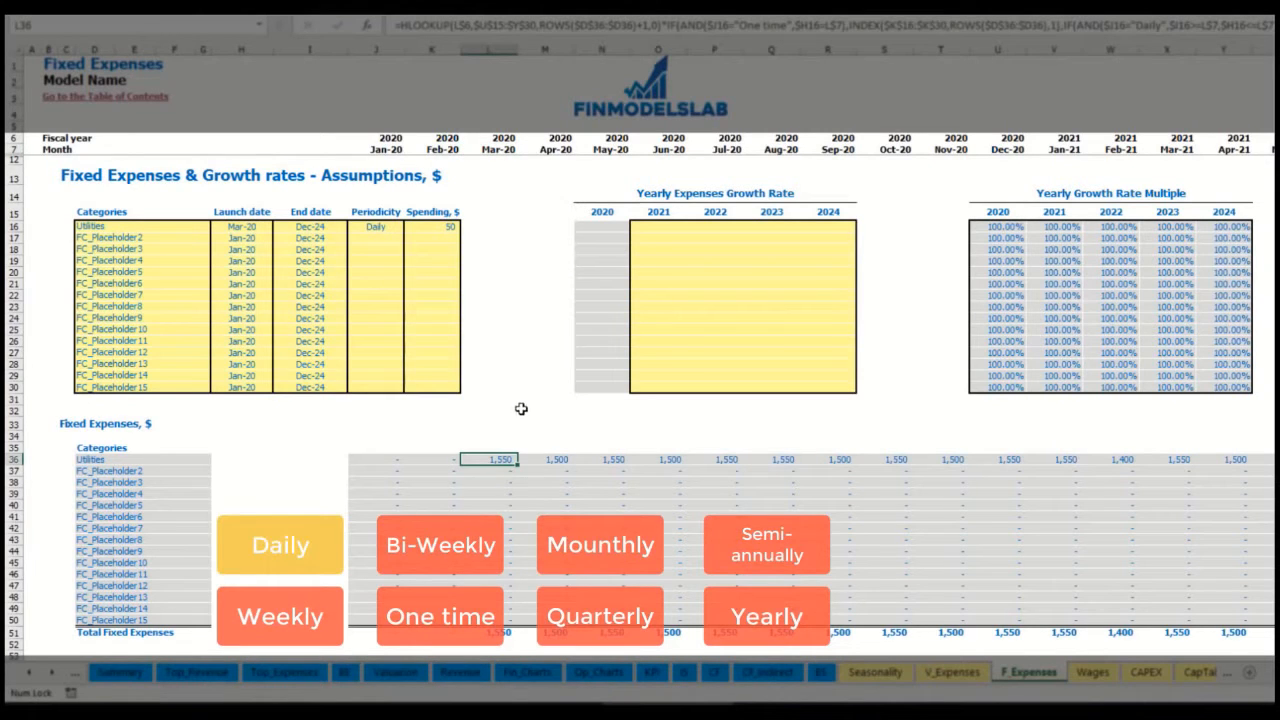
left_click(557, 460)
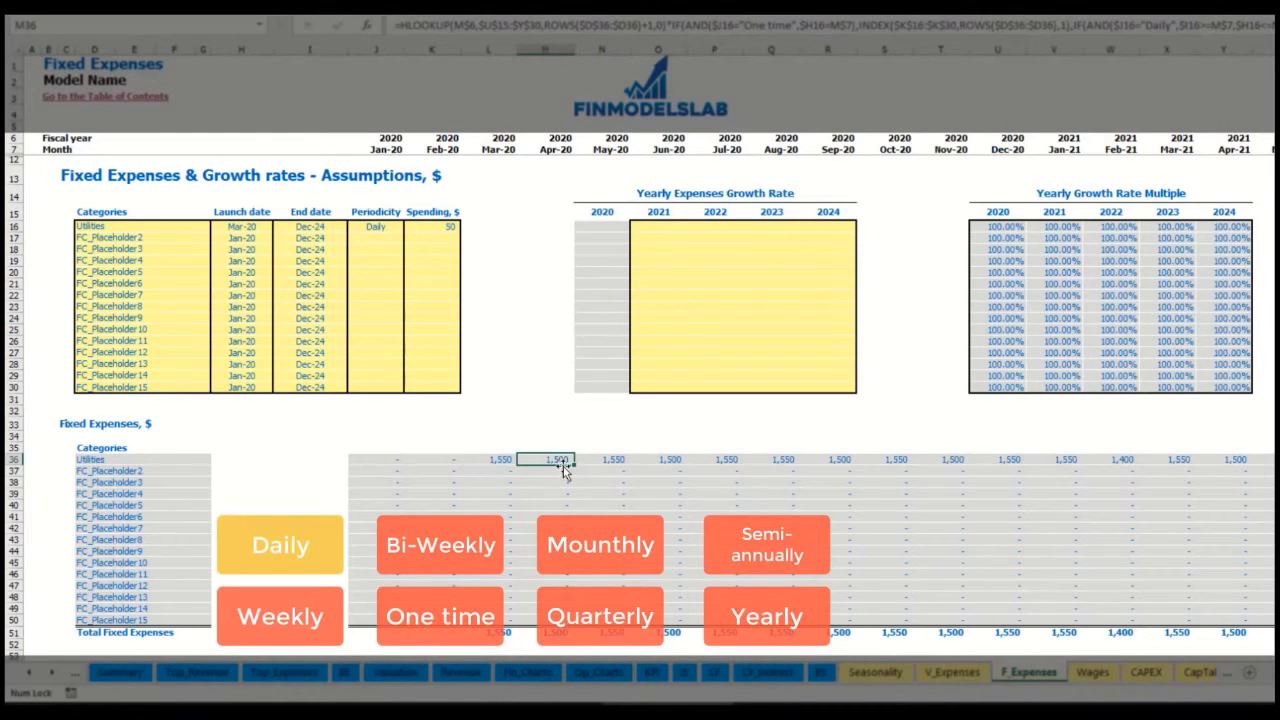
Set the Utilities yearly expenses growth rate to 5% for each year from 2021 to 2024 and review the monthly amounts.
left_click(668, 229)
type("5")
key("Return")
key("Up")
key("ctrl+c")
key("Right")
key("shift+Right")
key("shift+Right")
key("ctrl+v")
left_click_drag(667, 228, 817, 228)
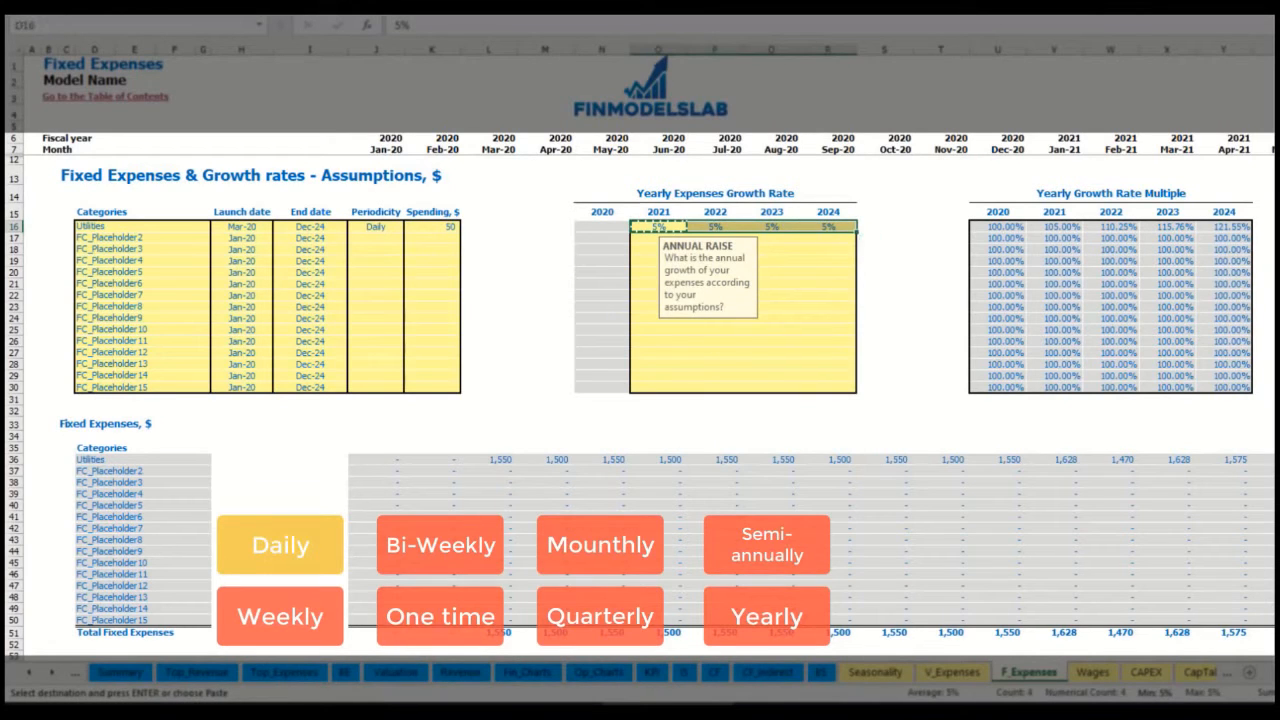
scroll(648, 341, "right", 5)
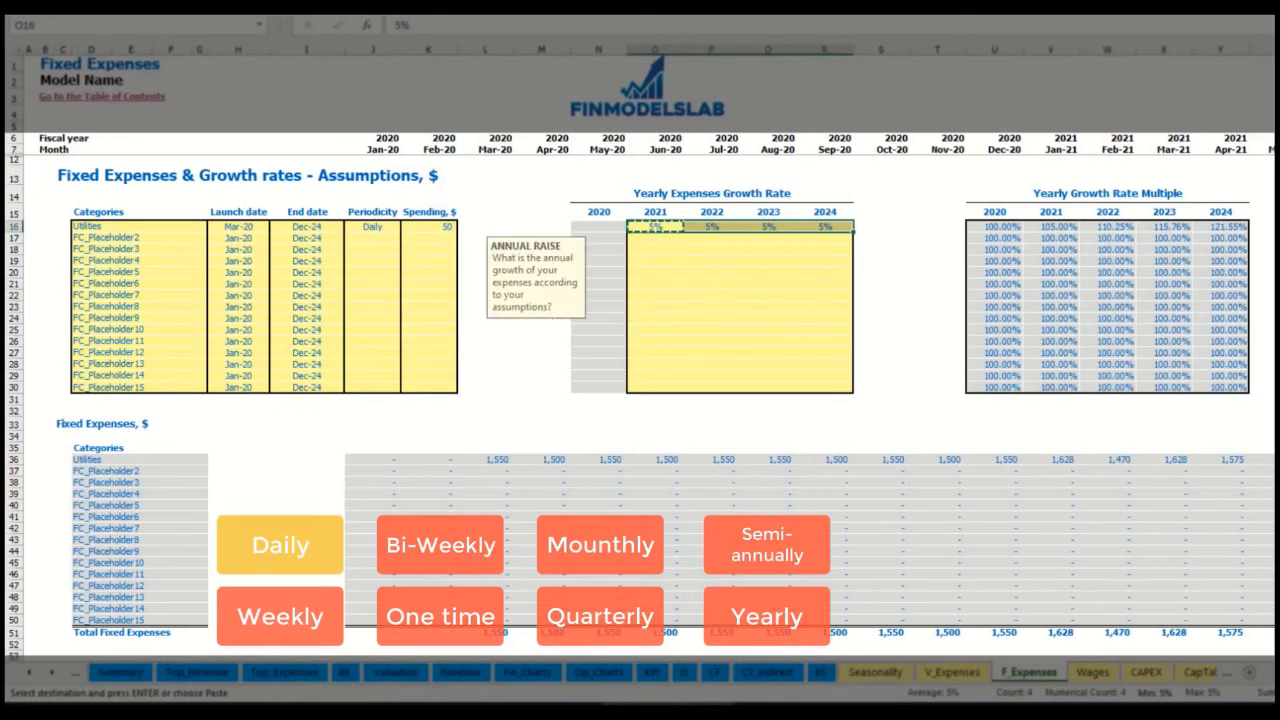
scroll(648, 341, "right", 7)
scroll(648, 341, "left", 12)
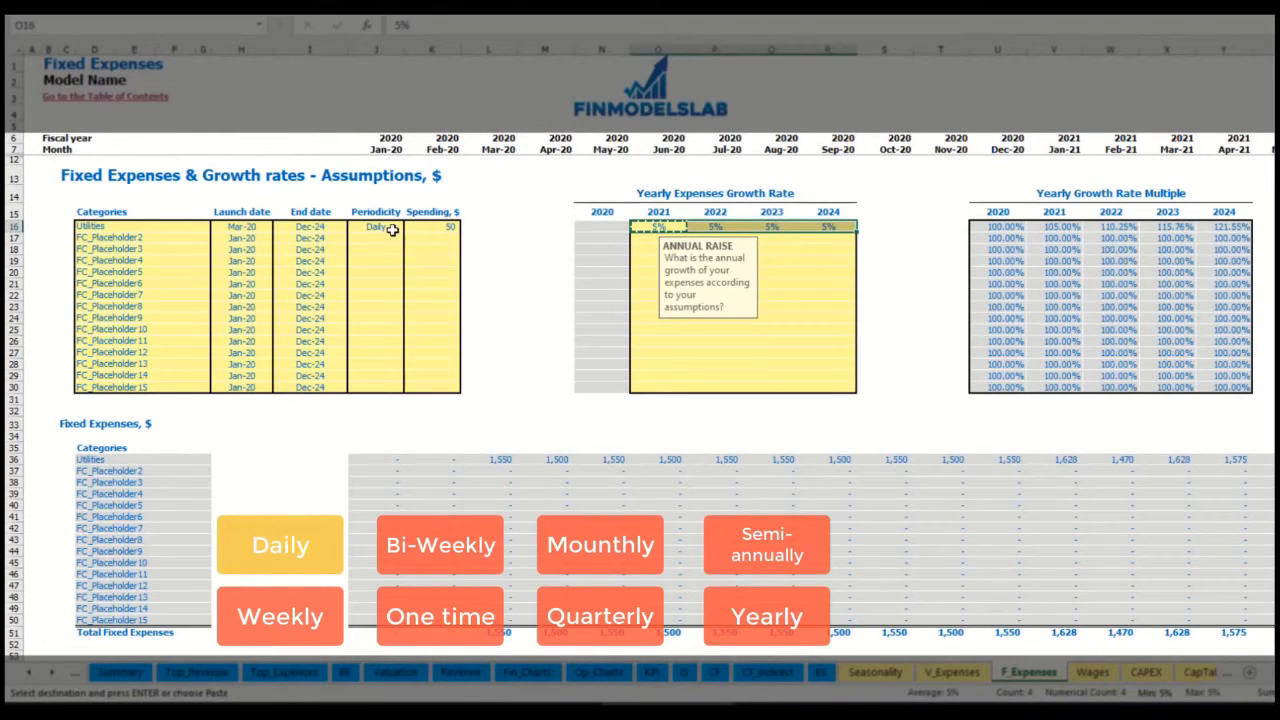
Rename the second fixed expense category, FC_Placeholder2, as Advertising, with launch date Mar-20 and end date Aug-24.
left_click(154, 236)
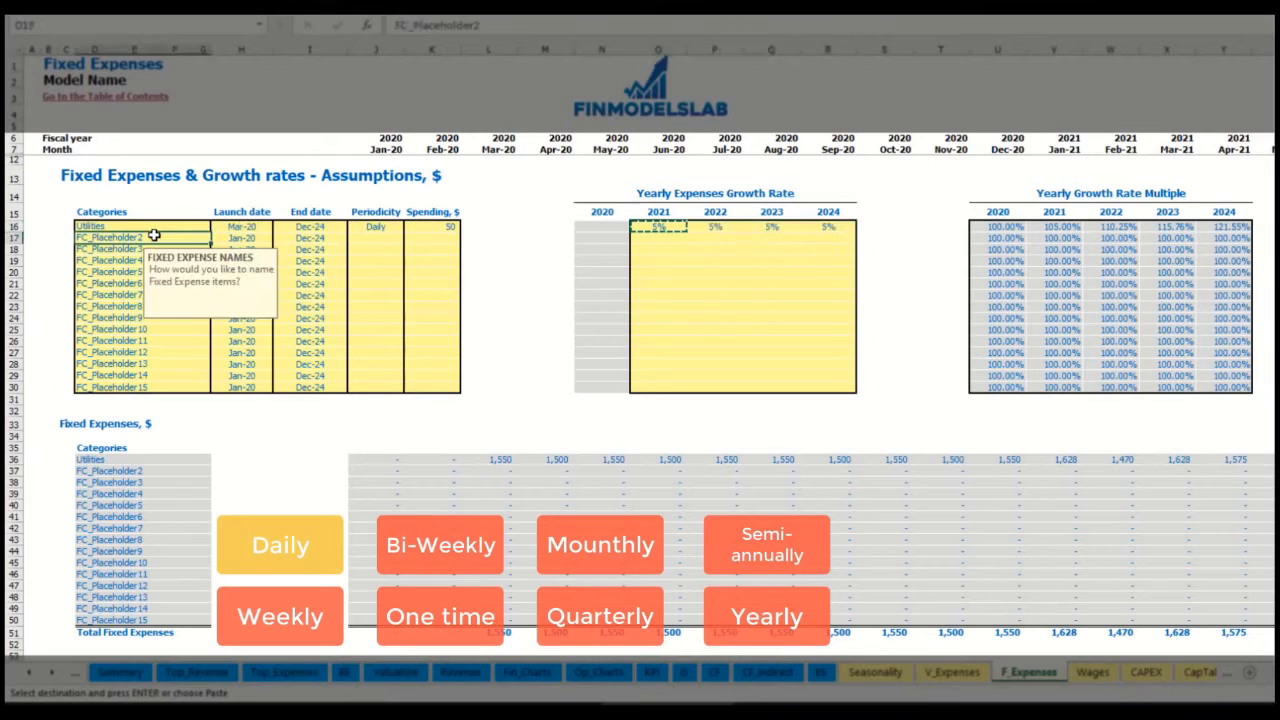
type("Adverti")
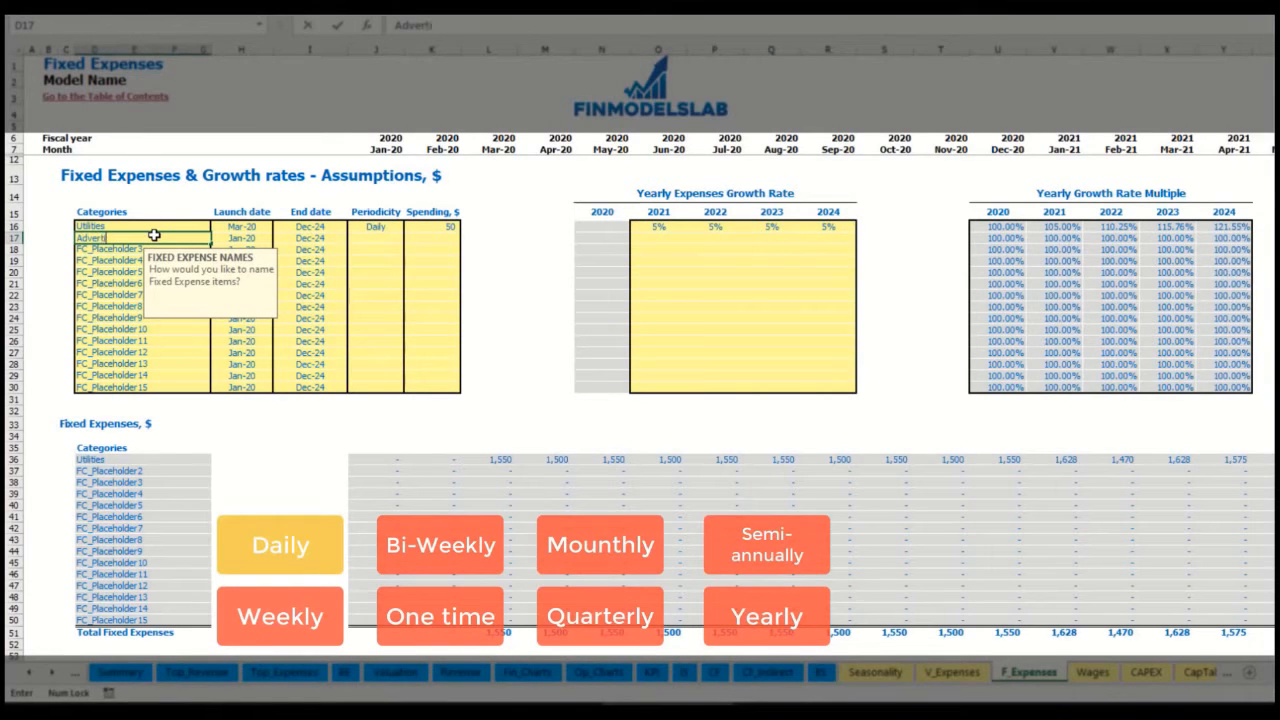
type("sing")
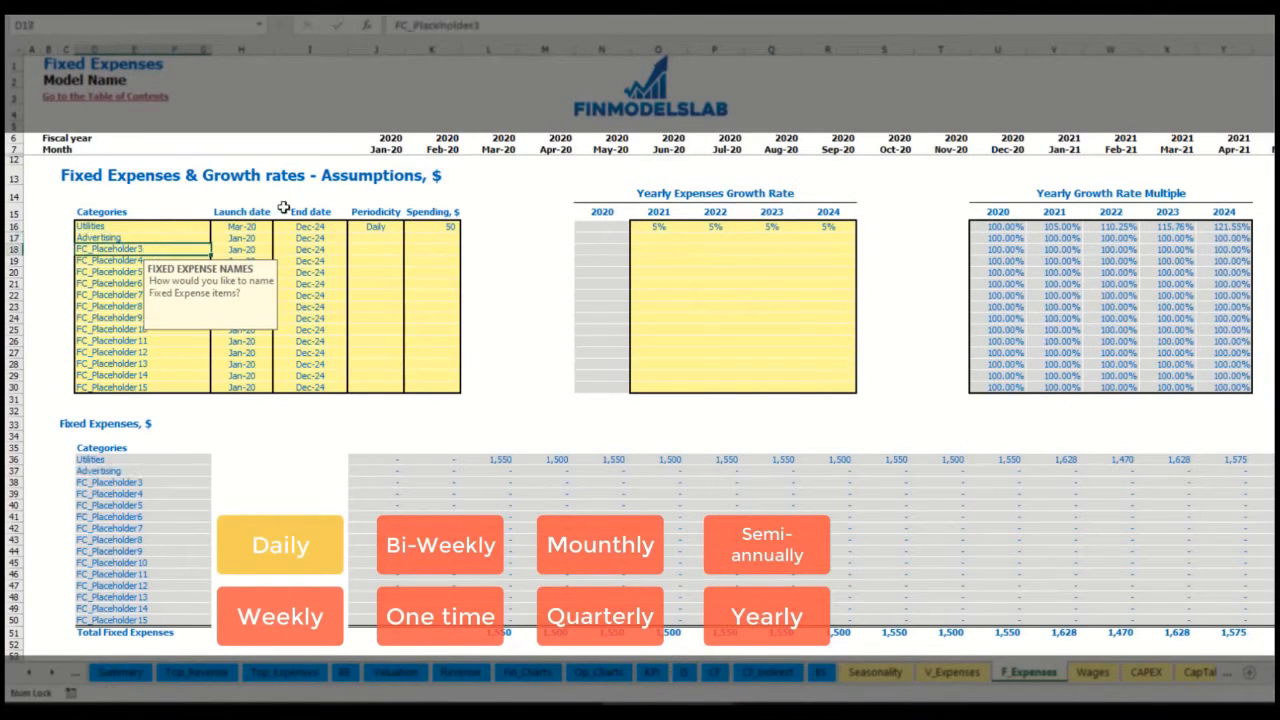
left_click(240, 243)
left_click(279, 239)
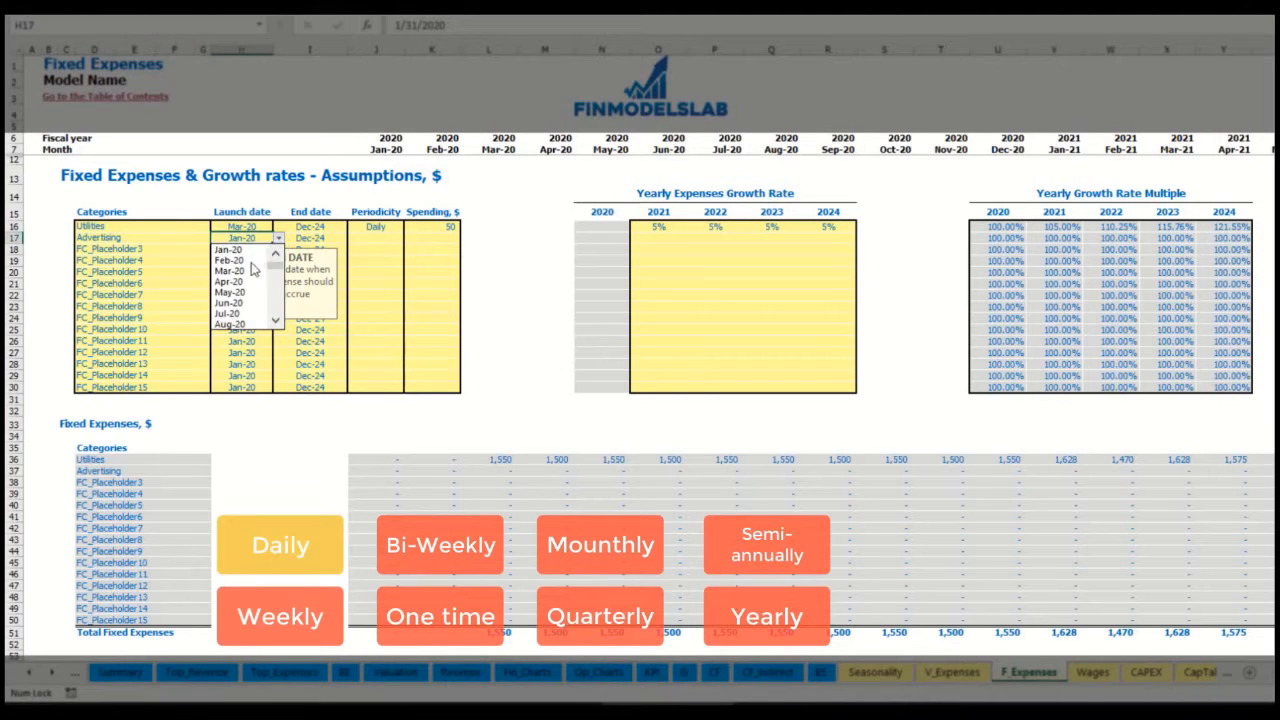
left_click(254, 280)
left_click(318, 238)
left_click(353, 239)
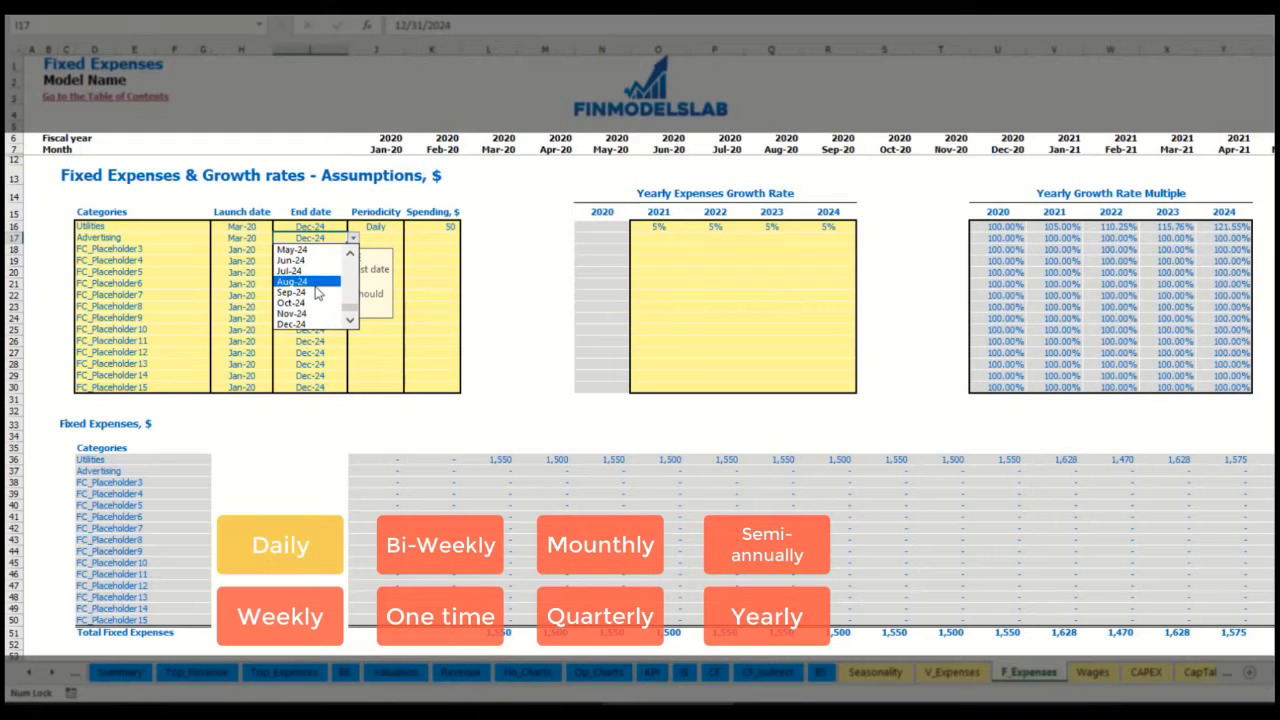
left_click(313, 282)
Set the Advertising periodicity to Weekly and its spending to $100, and check its March 2020 amount.
left_click(375, 237)
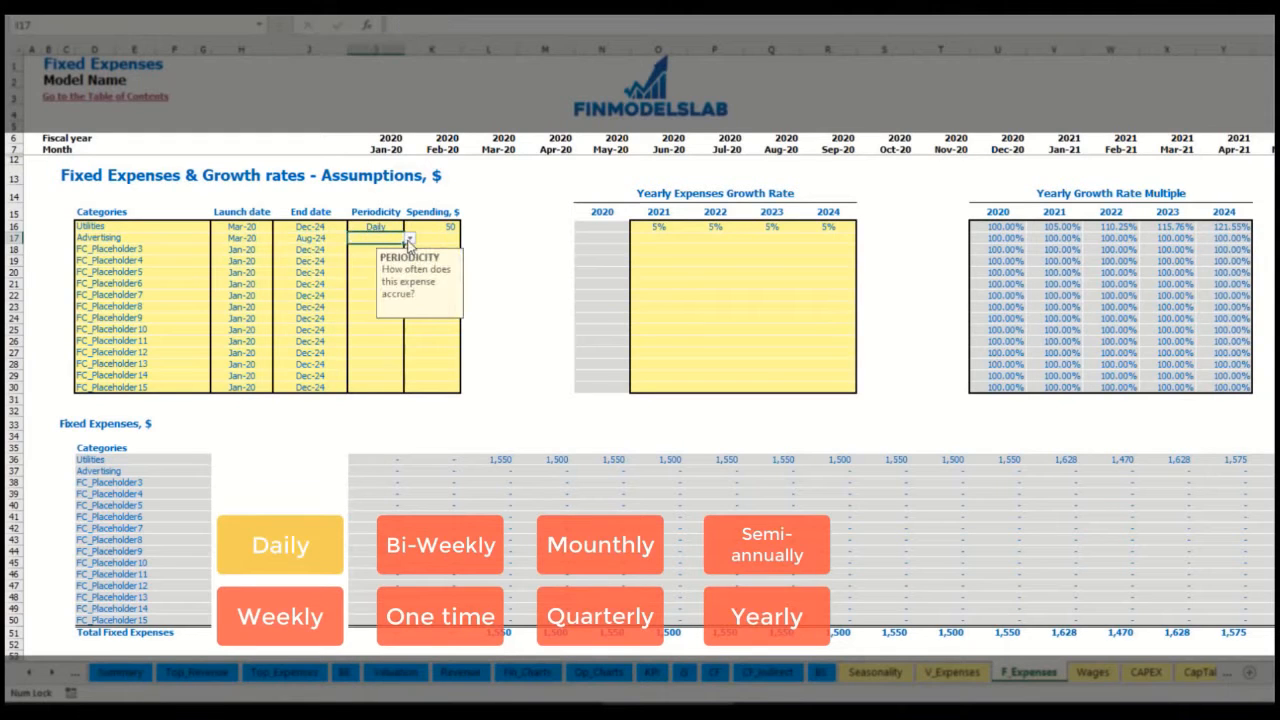
left_click(409, 239)
left_click(361, 271)
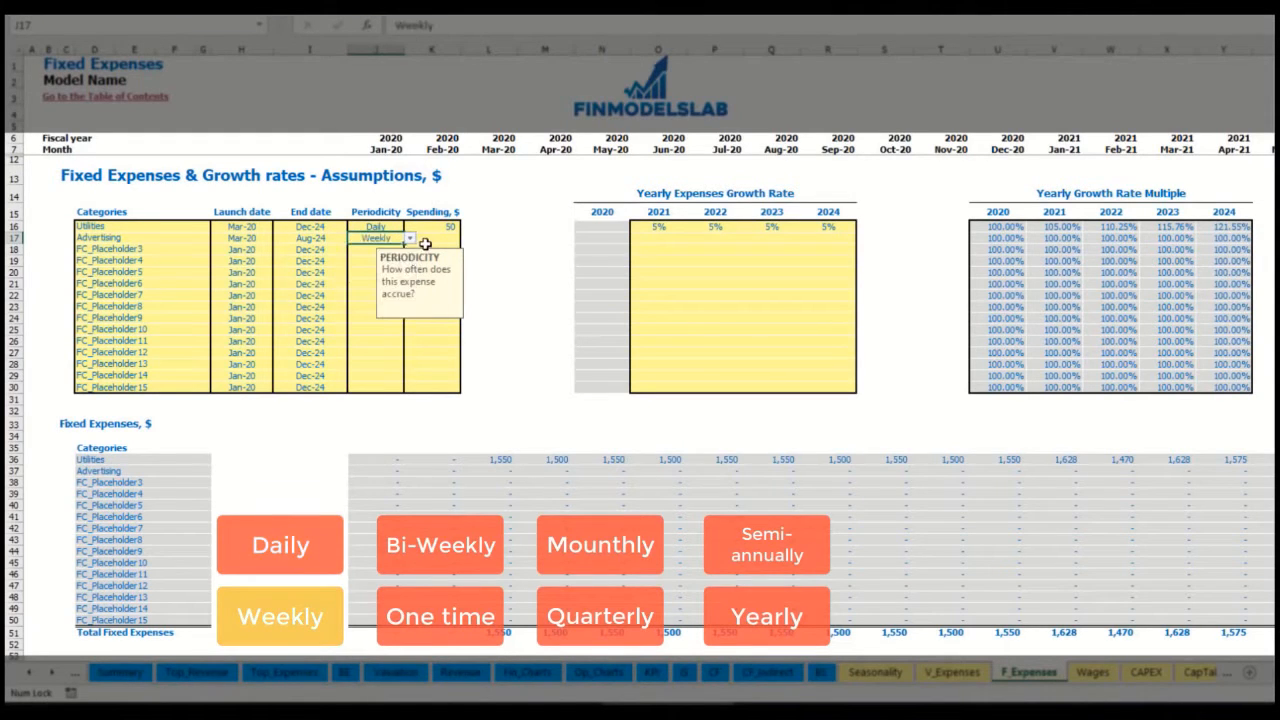
left_click(428, 241)
type("100")
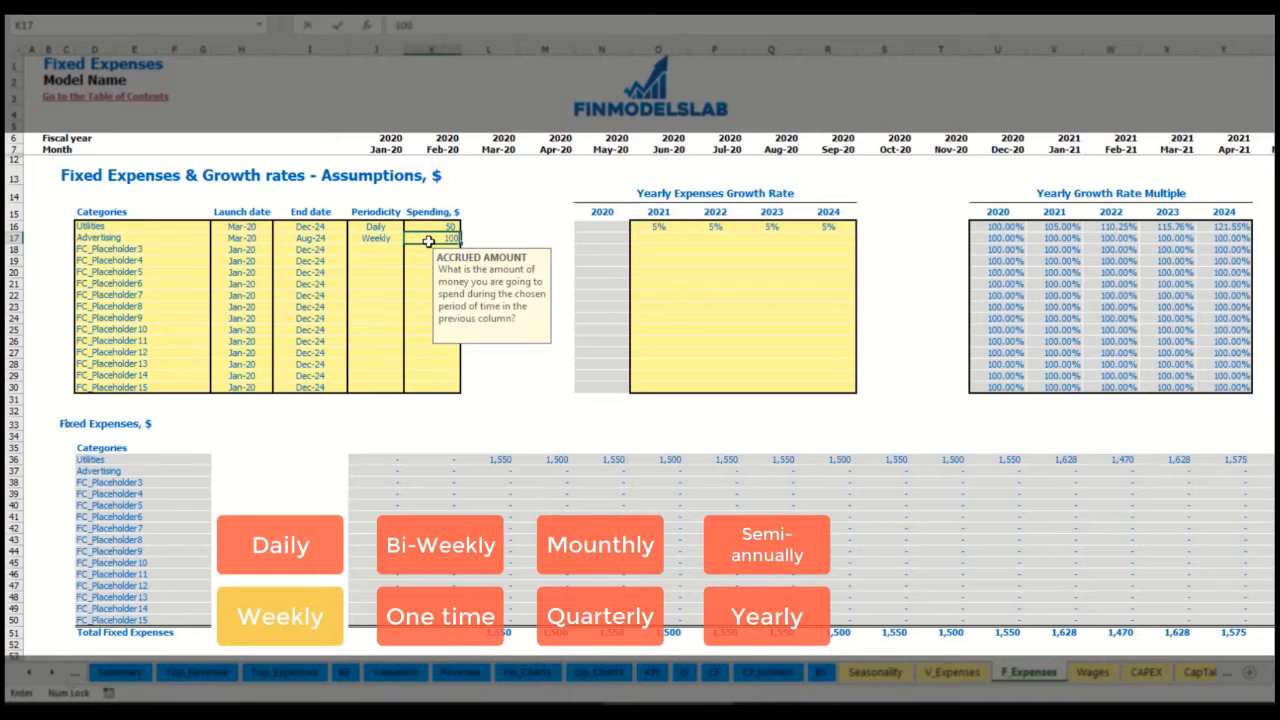
key("Return")
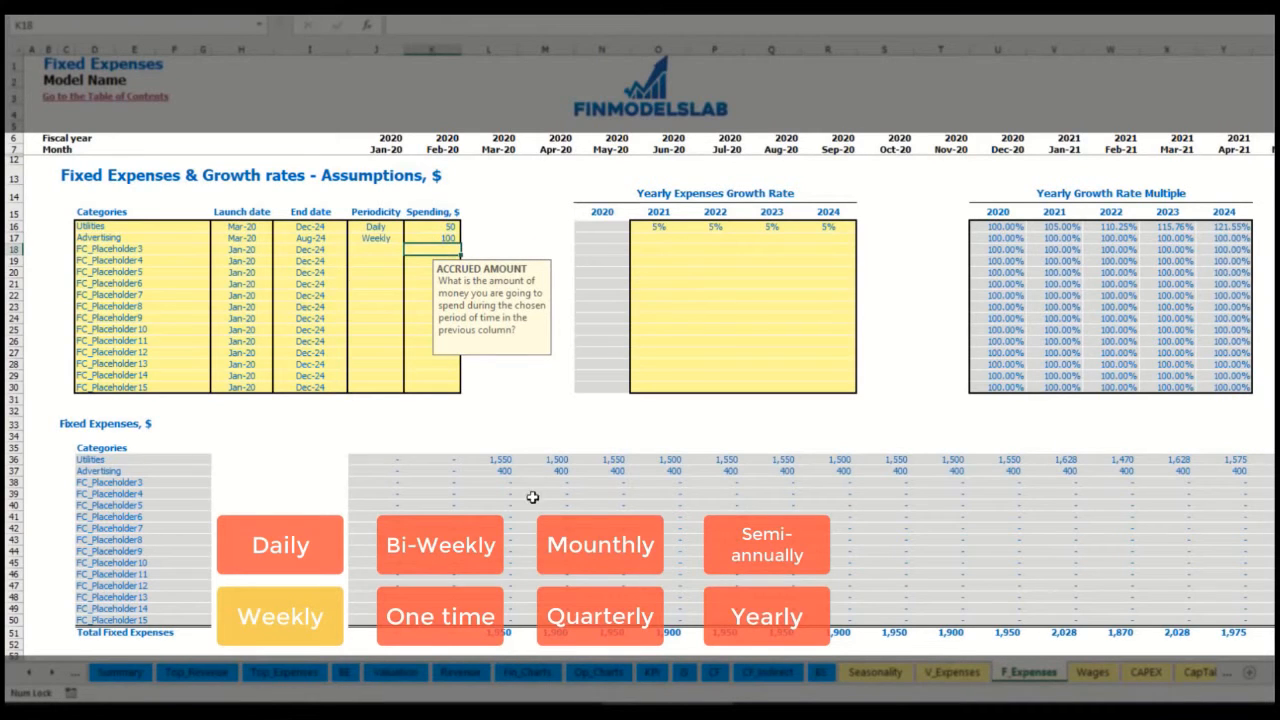
left_click(505, 470)
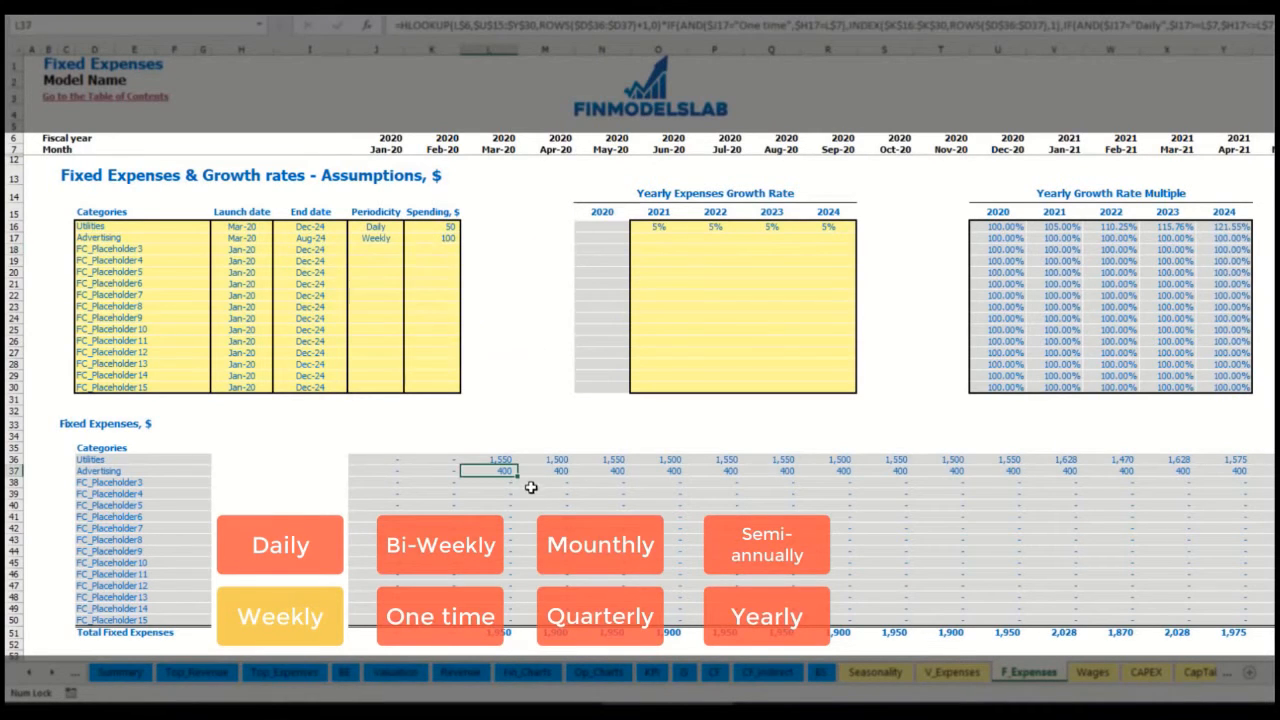
Examine the monthly Advertising amounts up to the August 2024 end date.
left_click_drag(1268, 674, 1279, 674)
left_click(1271, 49)
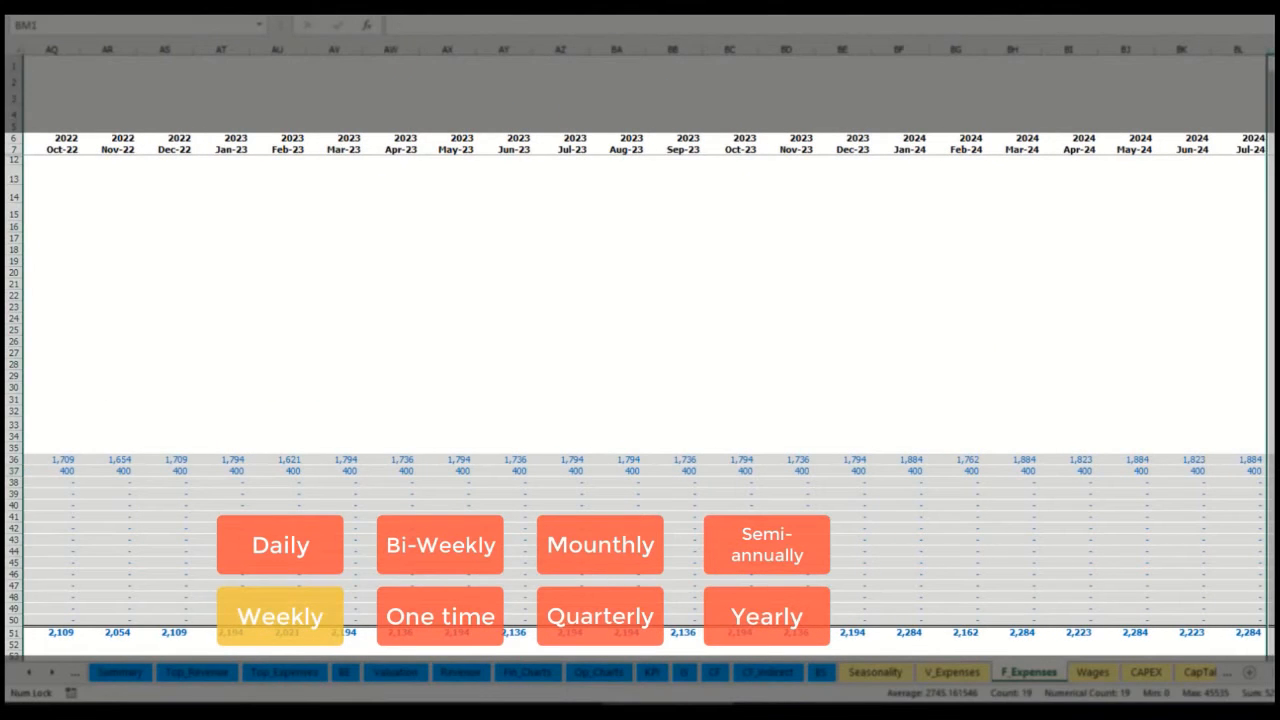
left_click(1271, 471)
left_click_drag(1279, 674, 1277, 674)
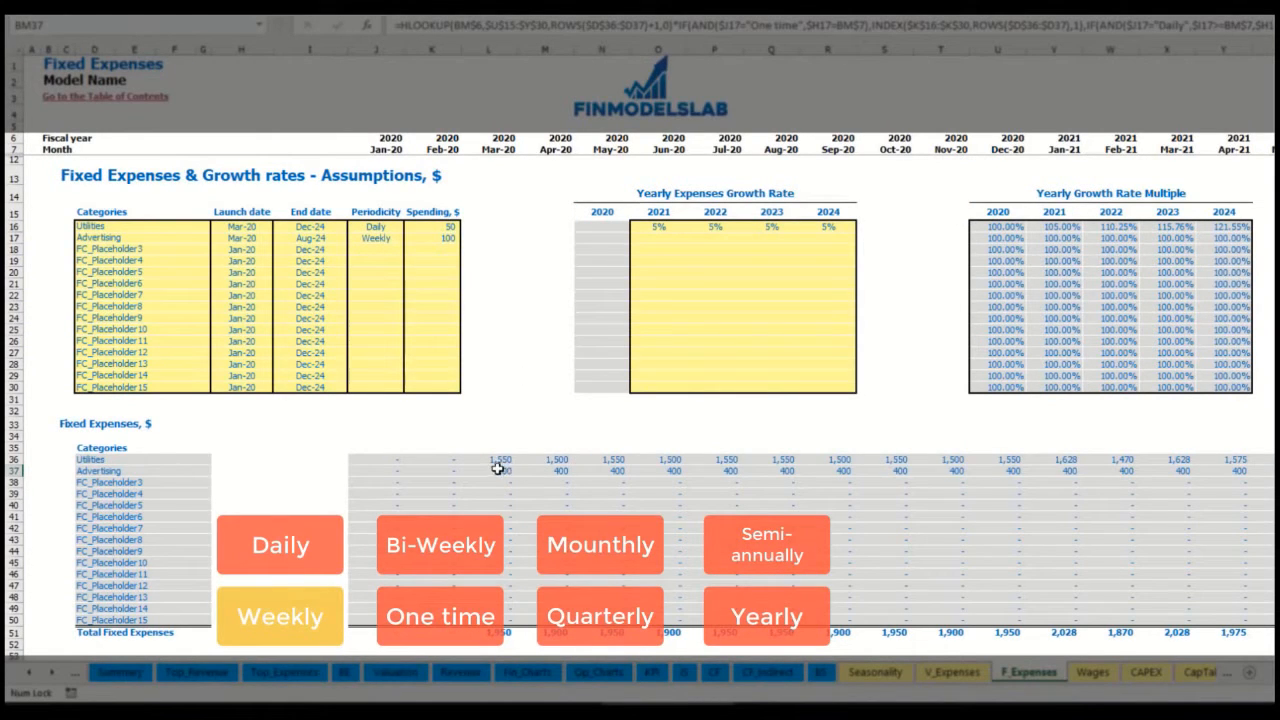
Set the Advertising periodicity to Bi-Weekly and its spending to $500.
left_click(383, 240)
left_click(409, 238)
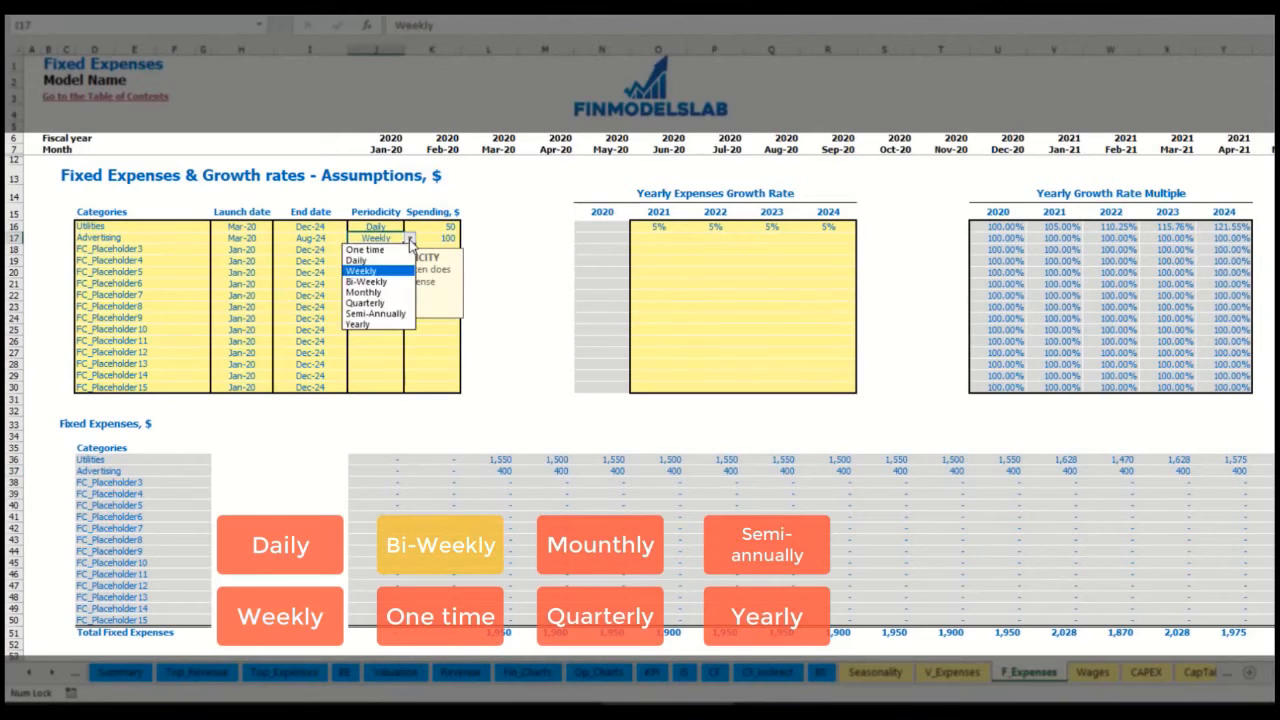
left_click(391, 283)
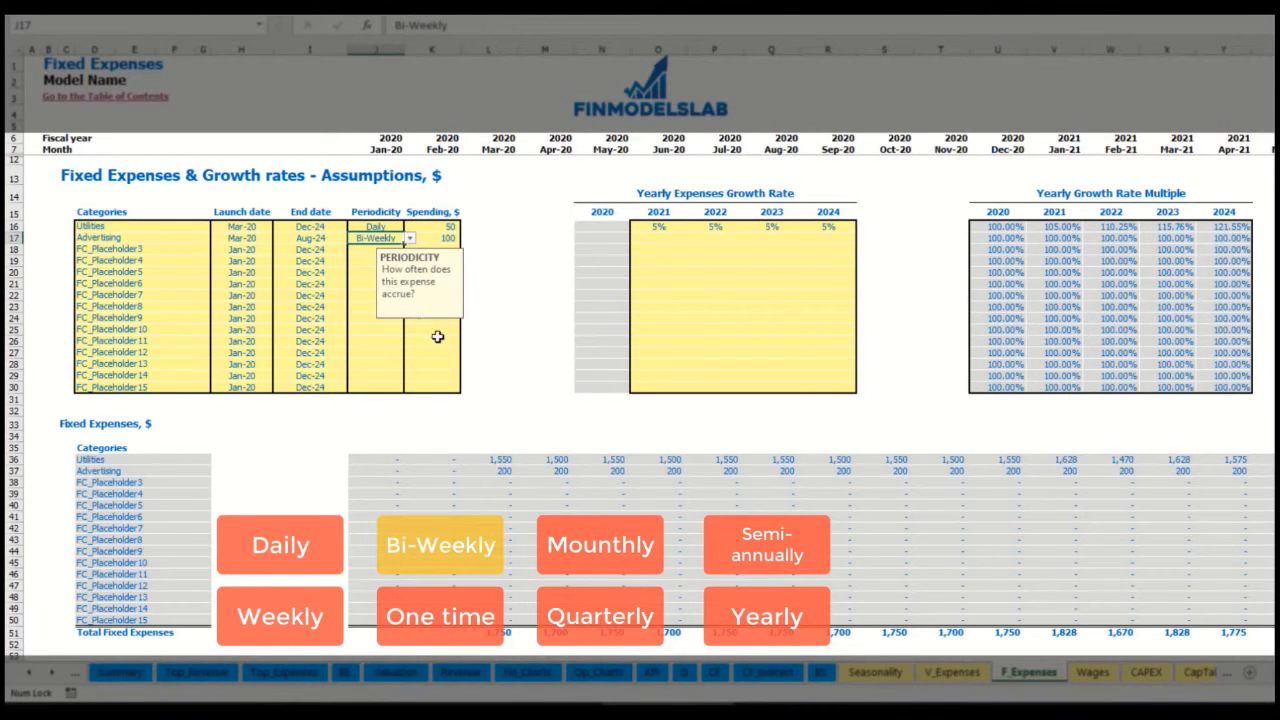
left_click(430, 239)
type("5")
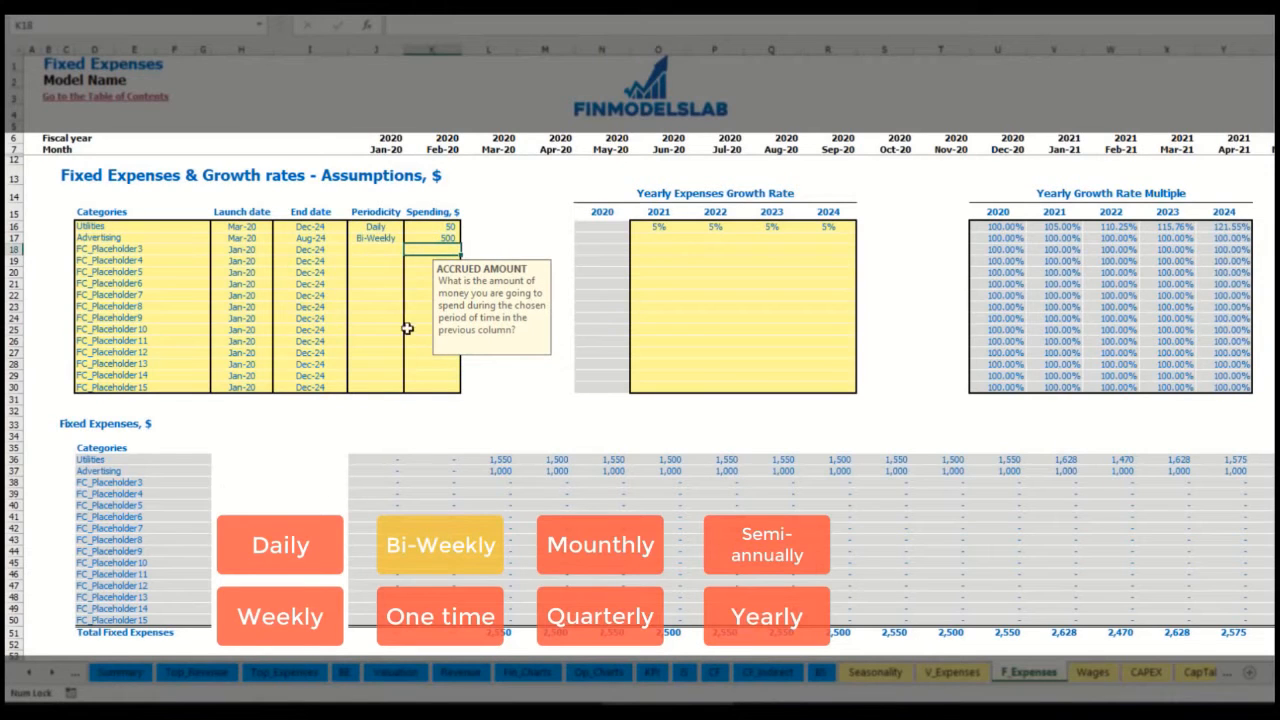
Set the launch date of the Advertising expense to Jul-20.
left_click(258, 228)
left_click(245, 238)
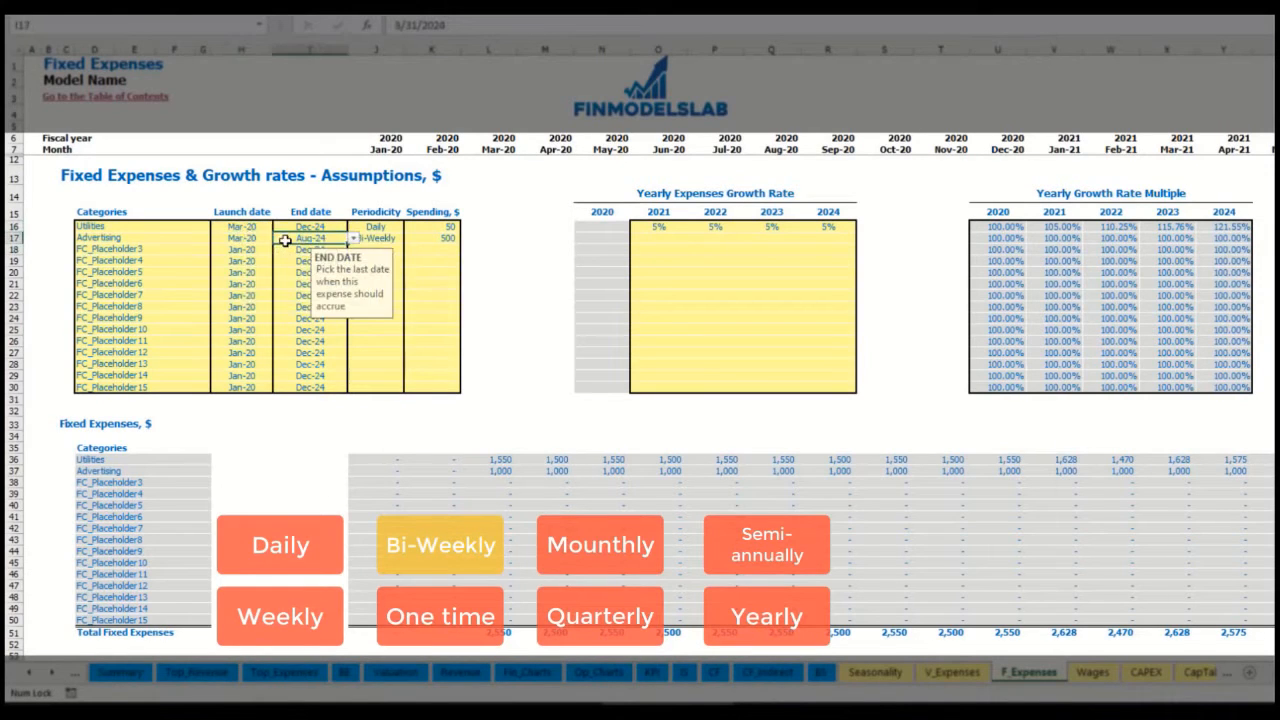
left_click(278, 239)
left_click(263, 291)
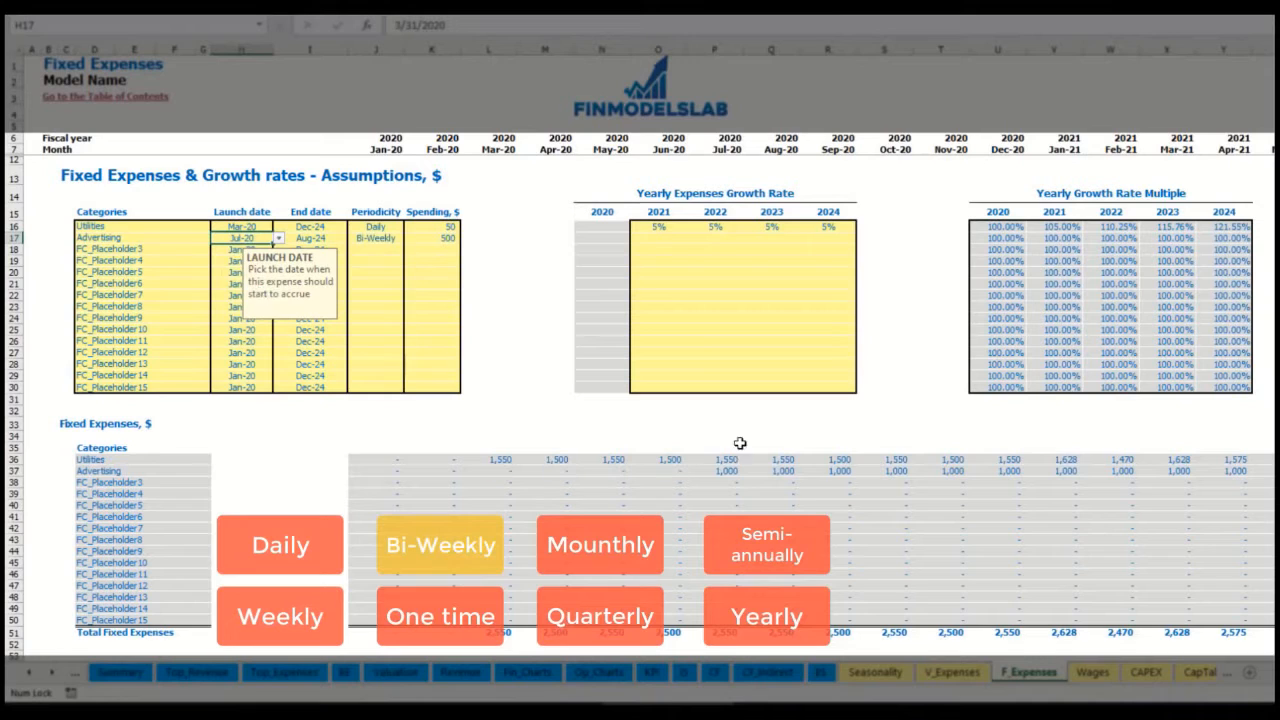
Examine the Advertising row's calculated monthly amounts from July 2020 onward.
left_click(730, 474)
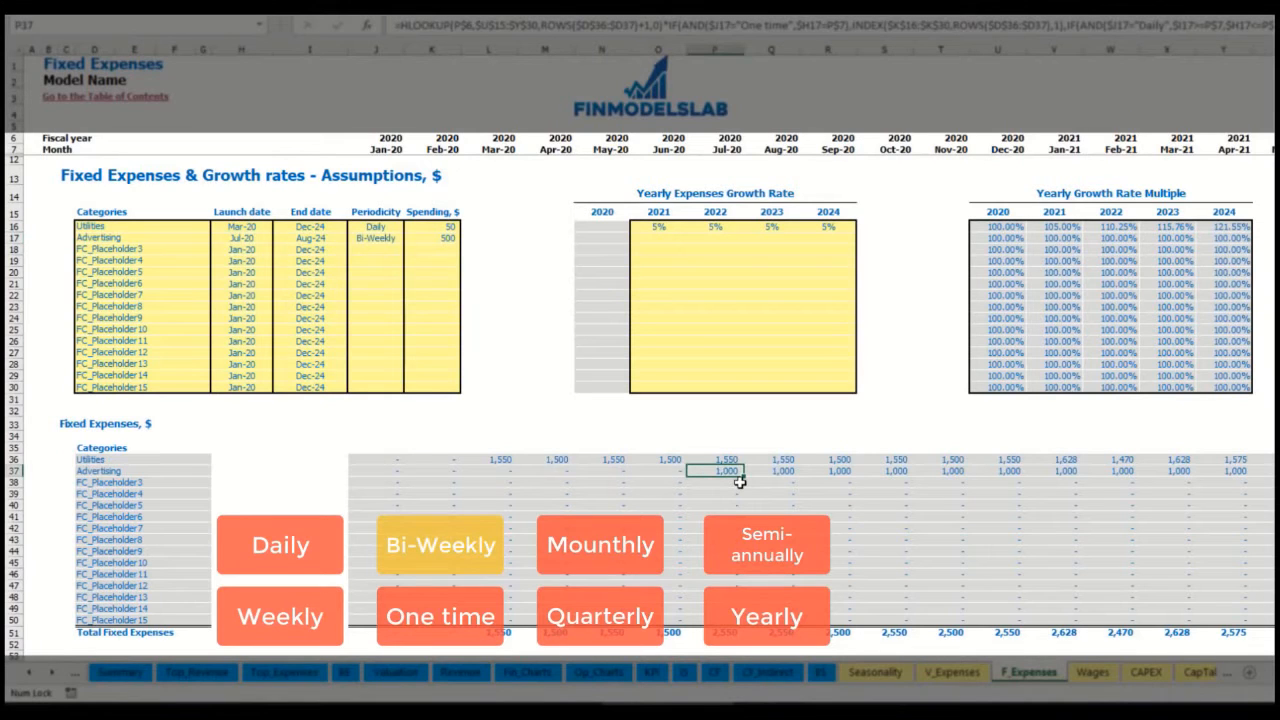
key("Right")
key("Right")
key("Right")
key("Right")
key("Right")
key("Right")
key("Right")
key("Right")
key("Right")
key("Right")
key("Right")
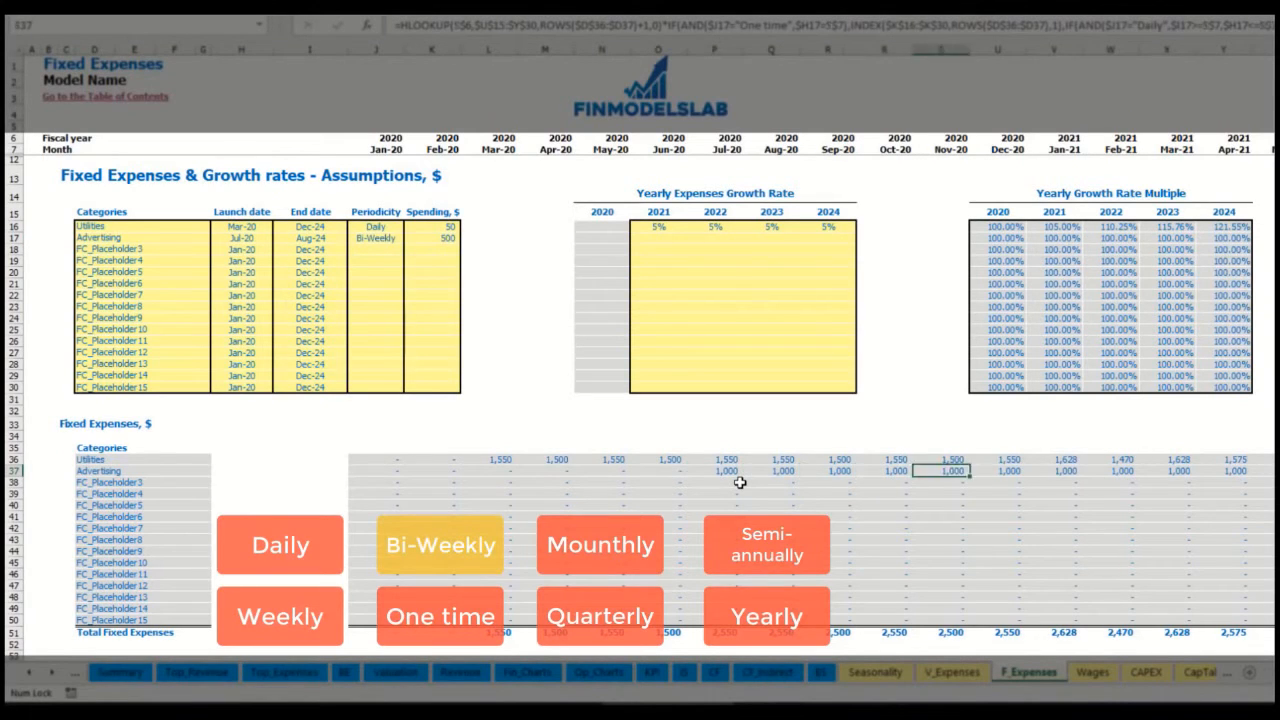
key("Right")
key("Right")
key("Right")
key("Right")
key("Right")
key("Right")
key("Right")
key("Right")
key("Right")
key("Right")
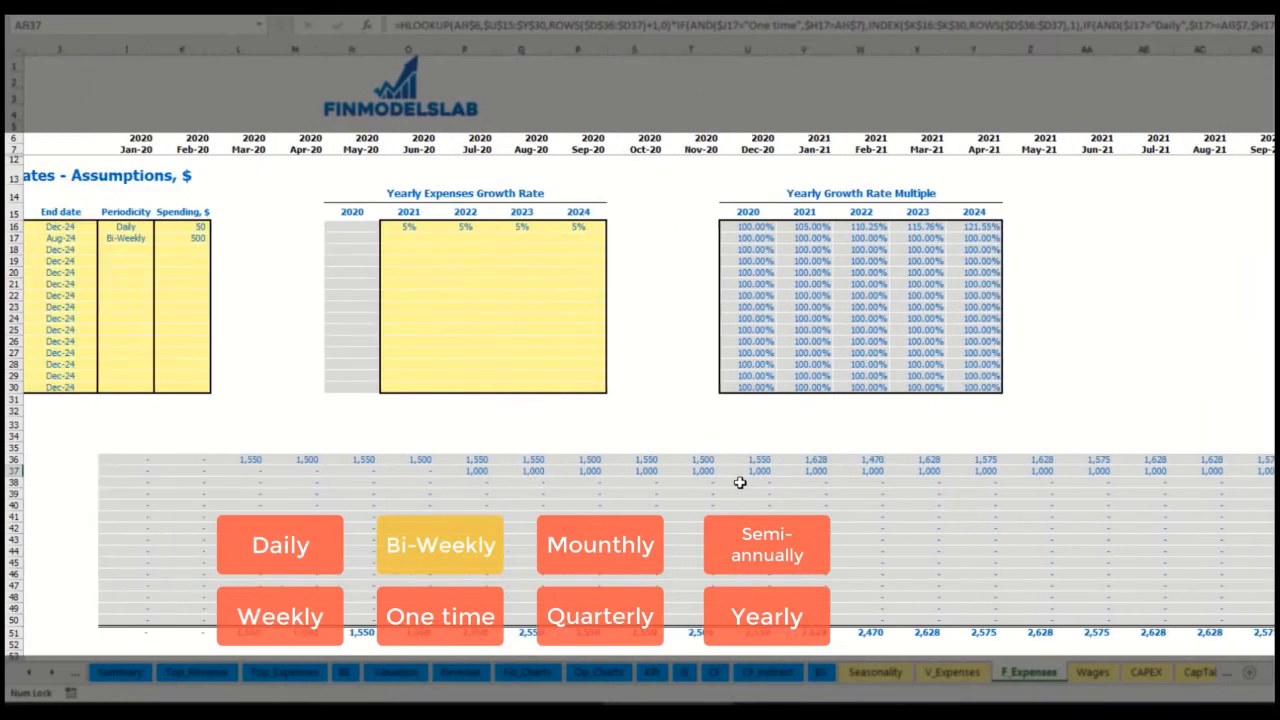
key("Home")
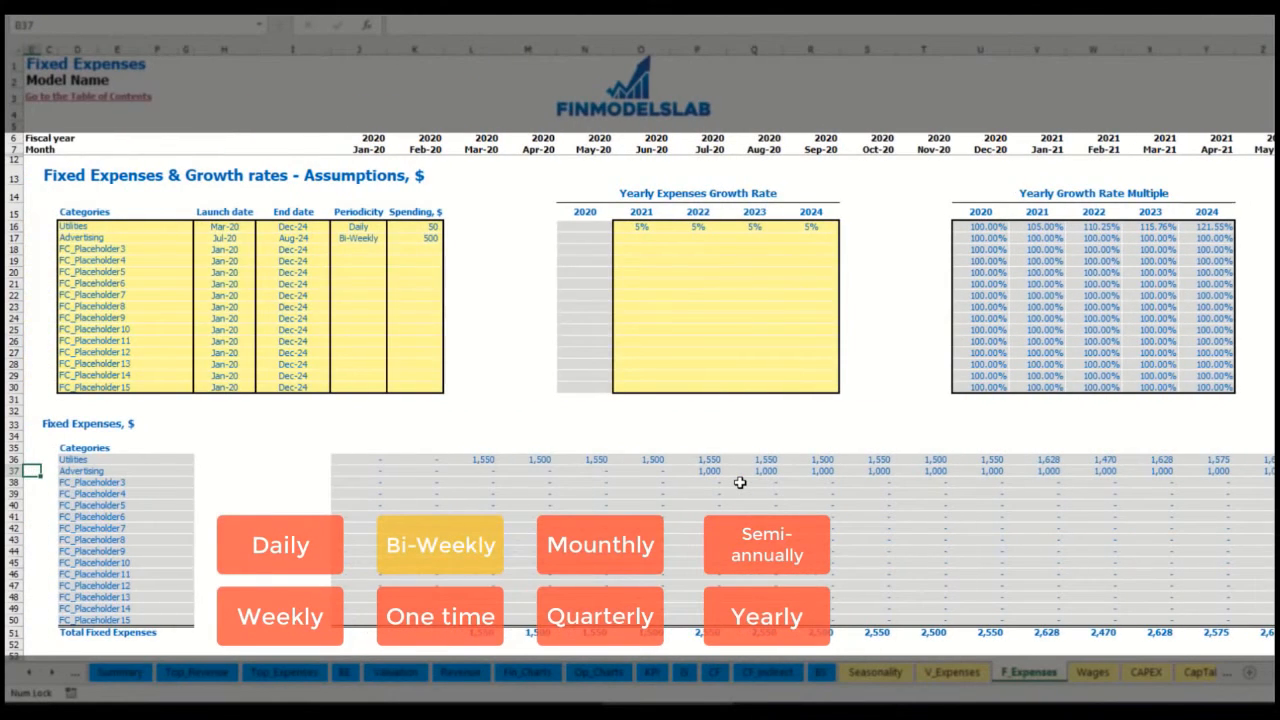
left_click(700, 472)
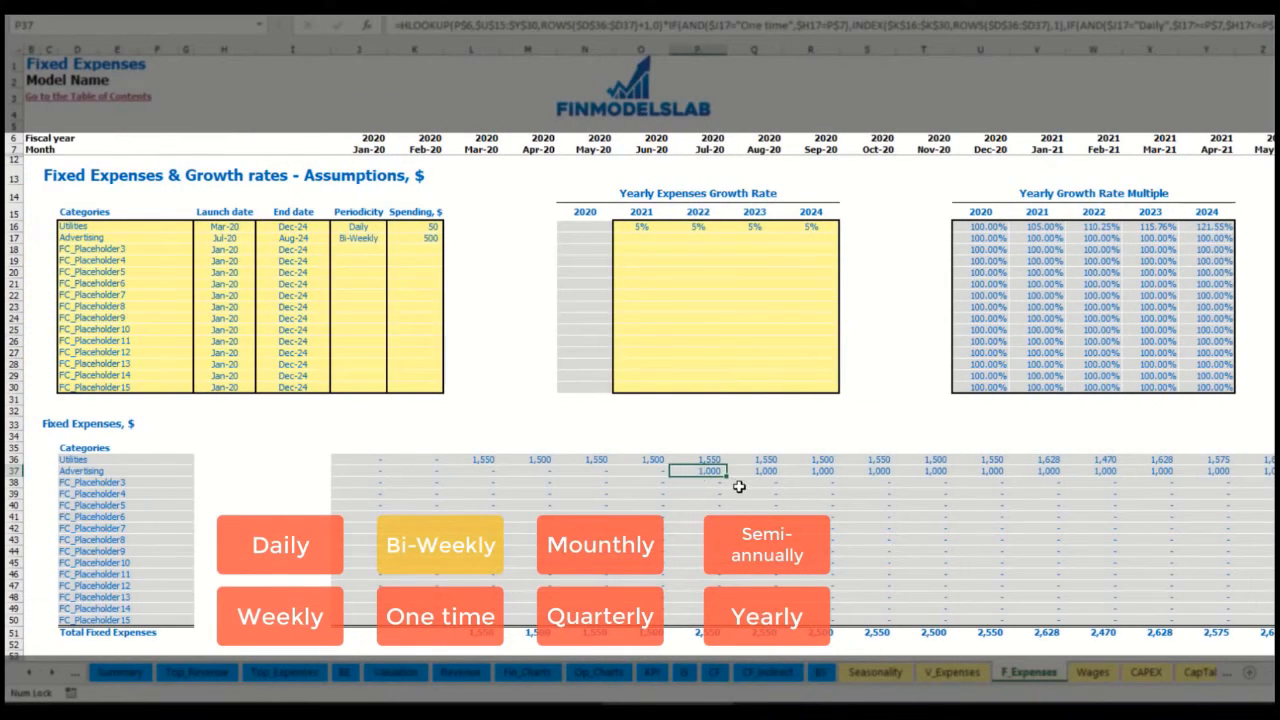
Set the Advertising yearly expenses growth rate to 3% for each year from 2021 to 2024.
left_click(640, 240)
type("3")
key("Return")
key("Up")
key("ctrl+c")
key("Right")
key("shift+Right")
key("shift+Right")
key("ctrl+v")
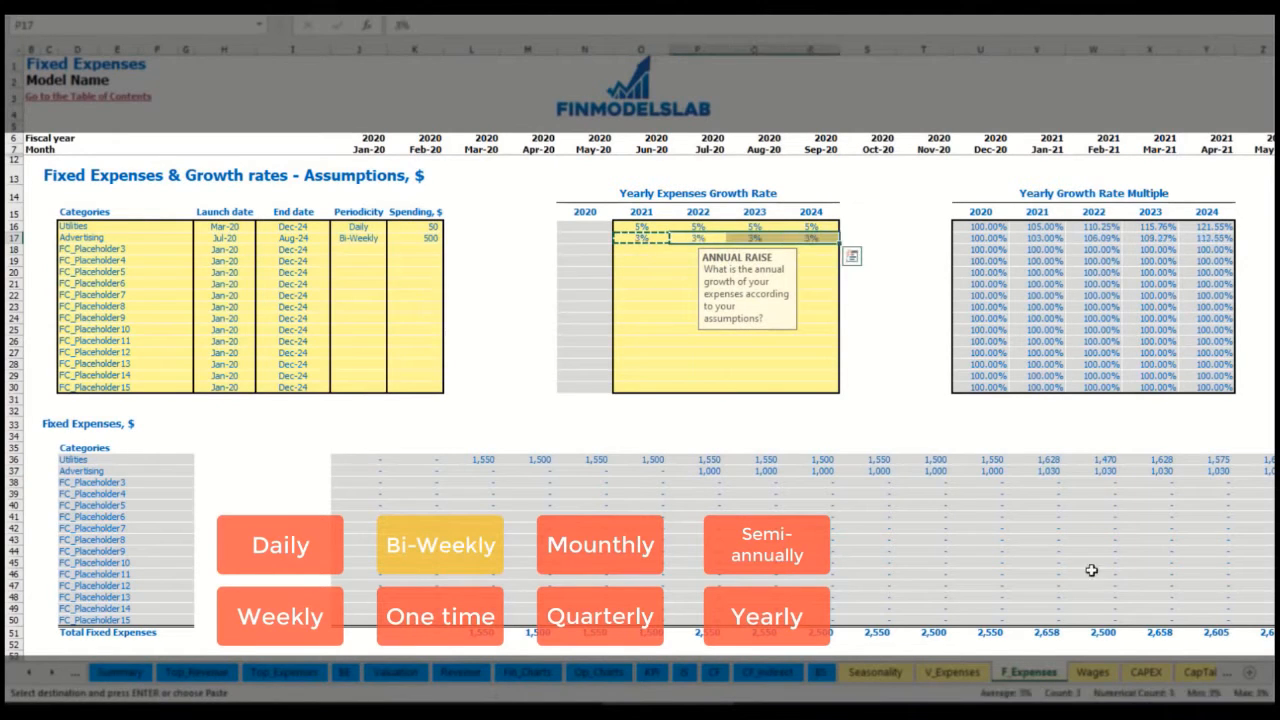
Review how the Advertising monthly amounts grow from January 2021 up to the expense's end date.
left_click(1240, 471)
left_click(1220, 470)
left_click(1068, 471)
left_click(1037, 468)
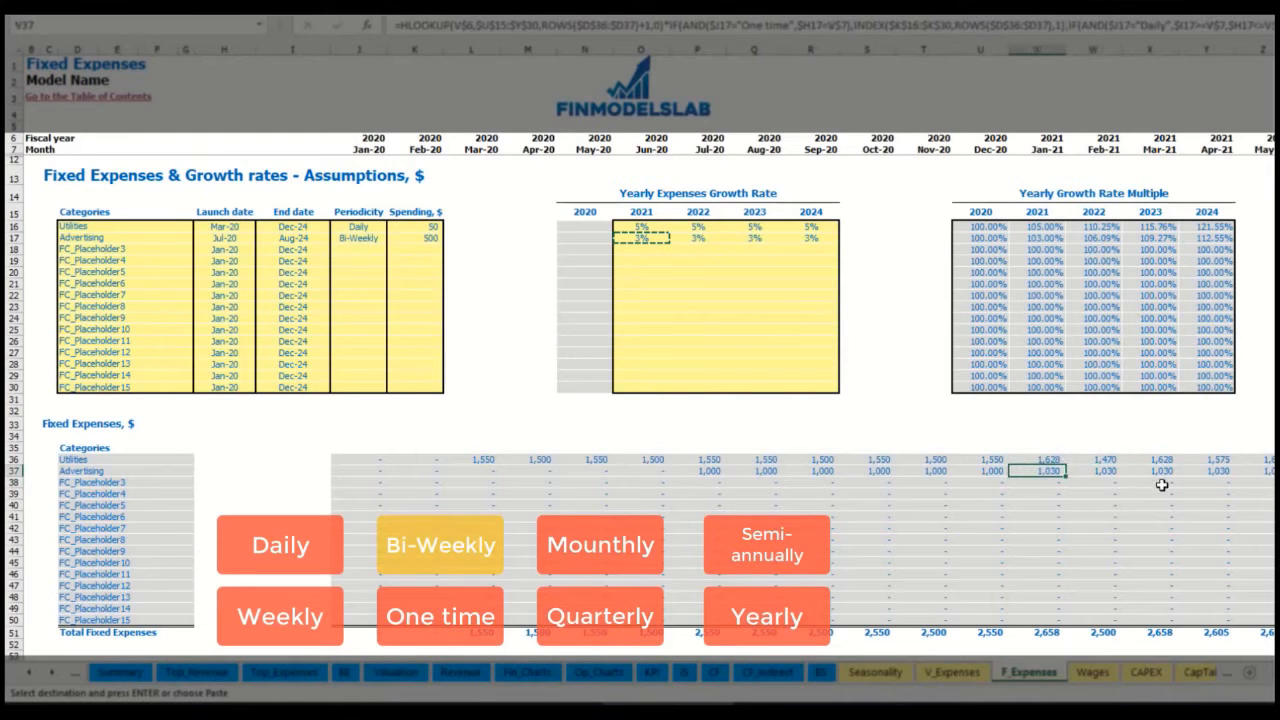
scroll(640, 340, "right", 10)
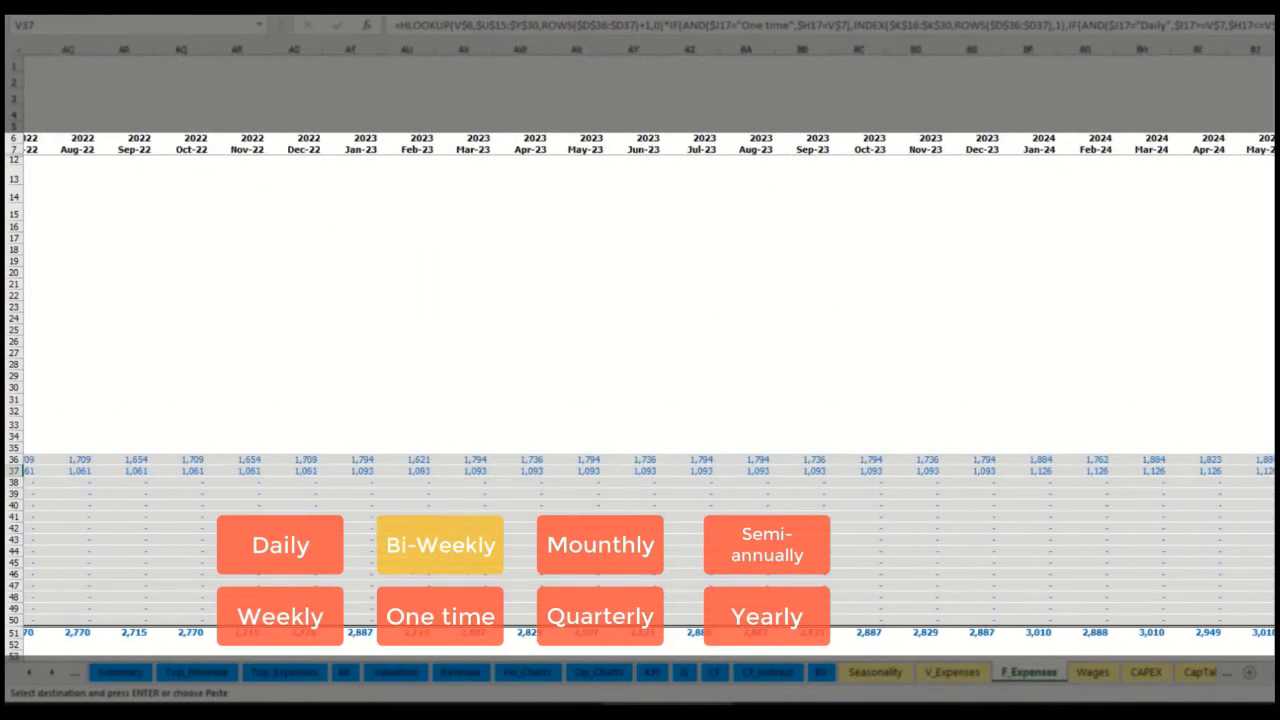
left_click(1270, 49)
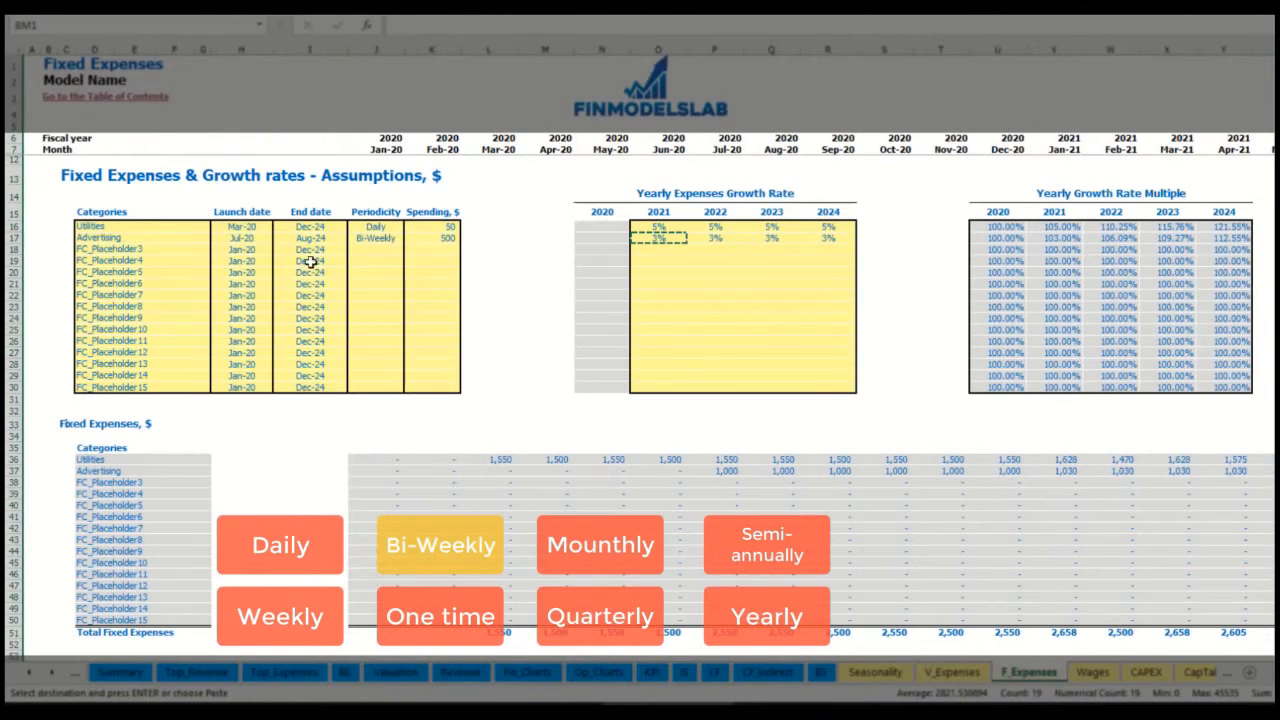
left_click(316, 240)
Rename the third fixed expense category, FC_Placeholder3, as Office Setup and set its periodicity to One time.
left_click(117, 248)
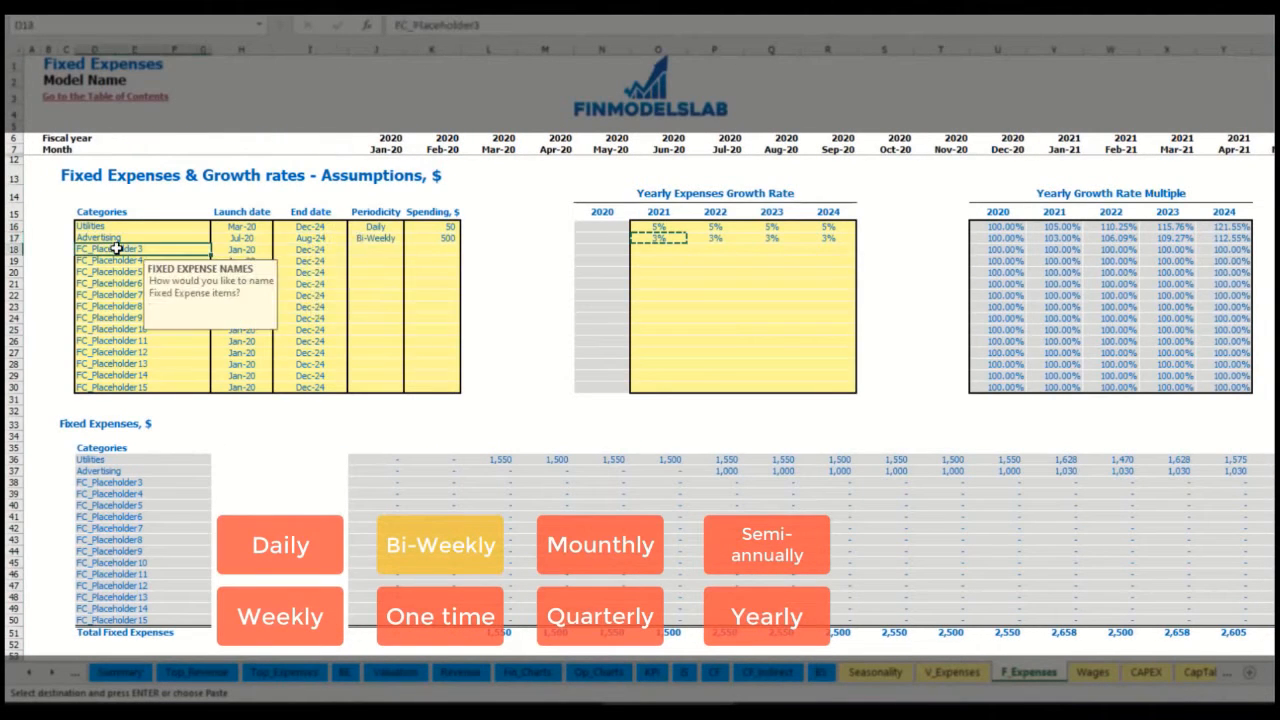
type("Setu")
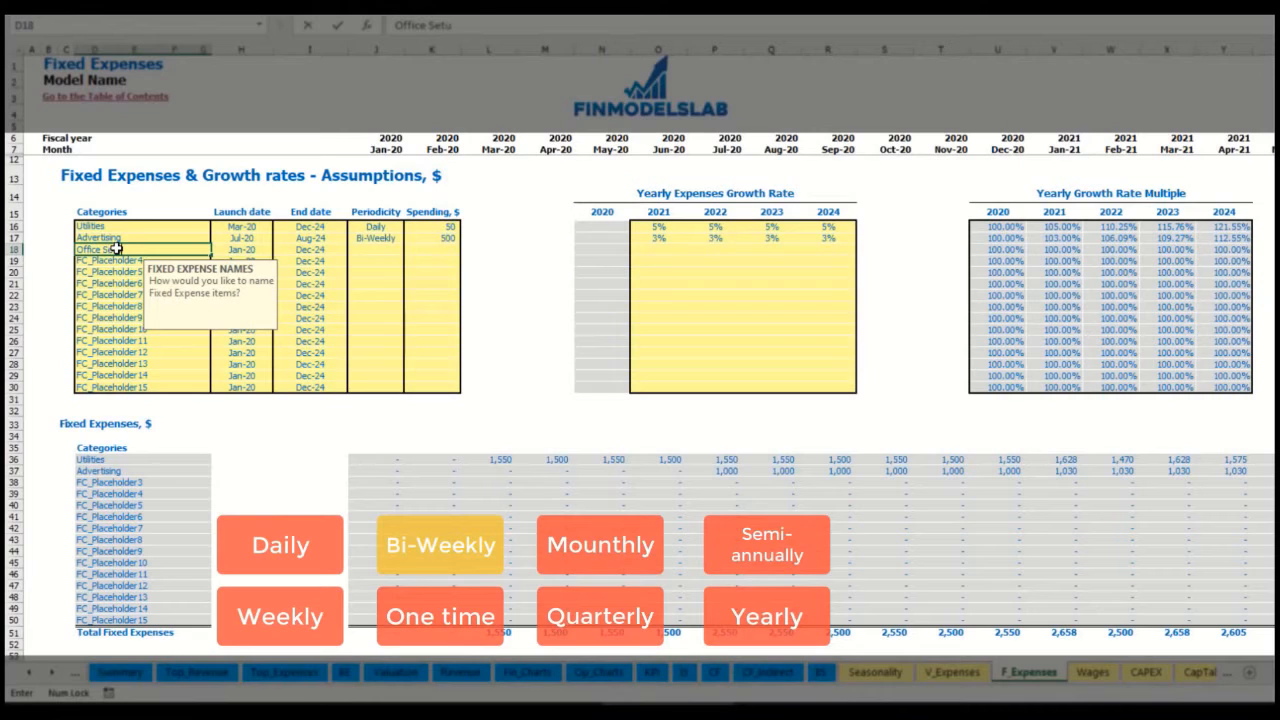
type("fice Setup")
left_click(376, 250)
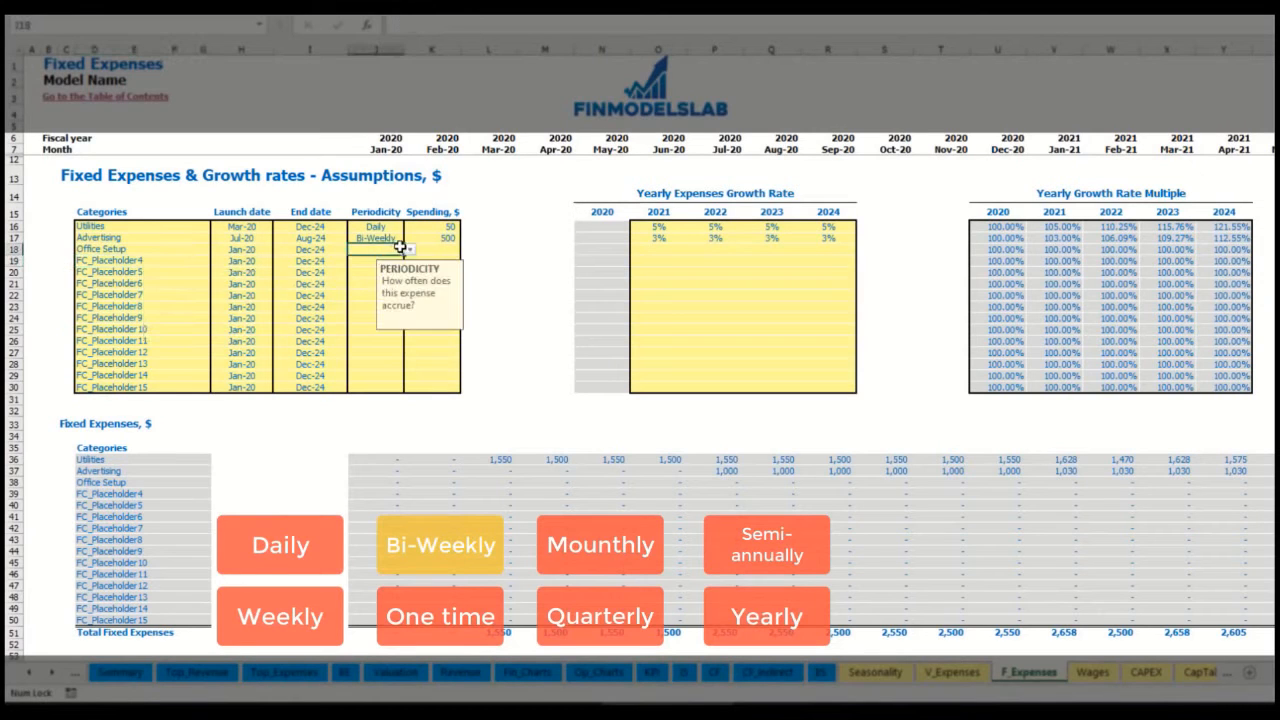
left_click(409, 252)
left_click(365, 261)
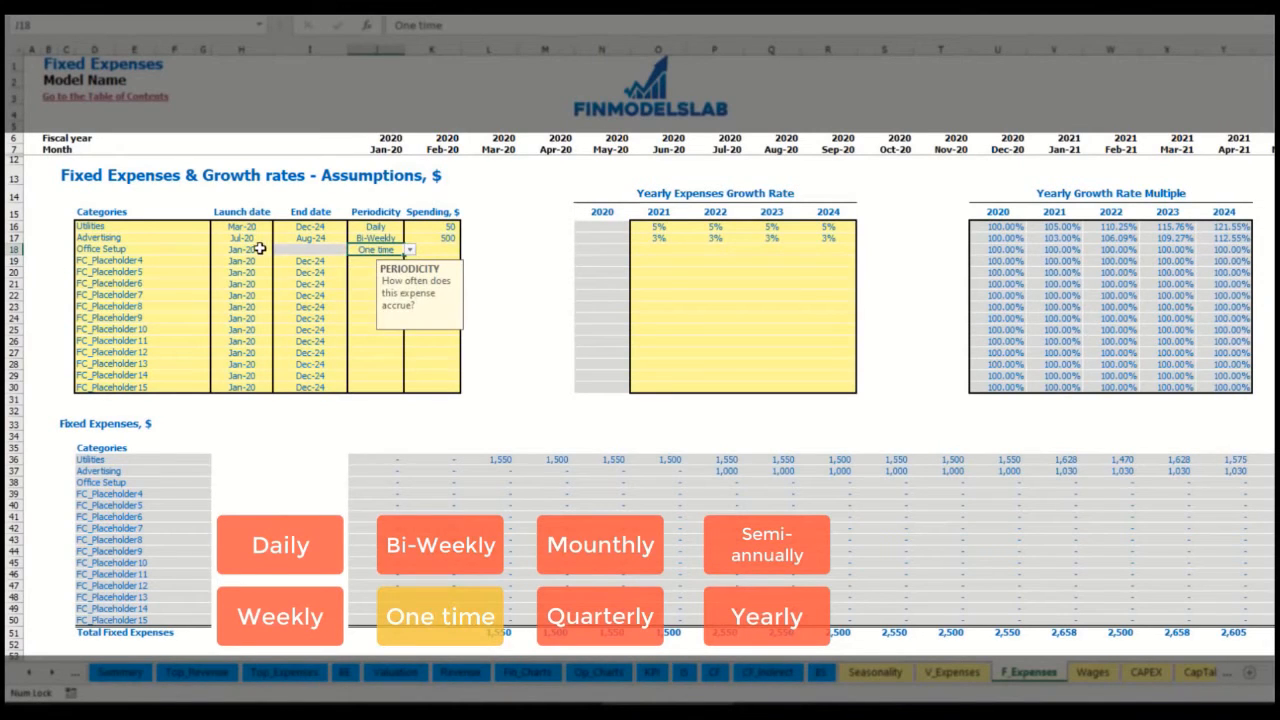
Set the Office Setup launch date to Feb-20 and its spending to $5,000, and check its February 2020 amount.
left_click(260, 248)
left_click(278, 249)
left_click(257, 274)
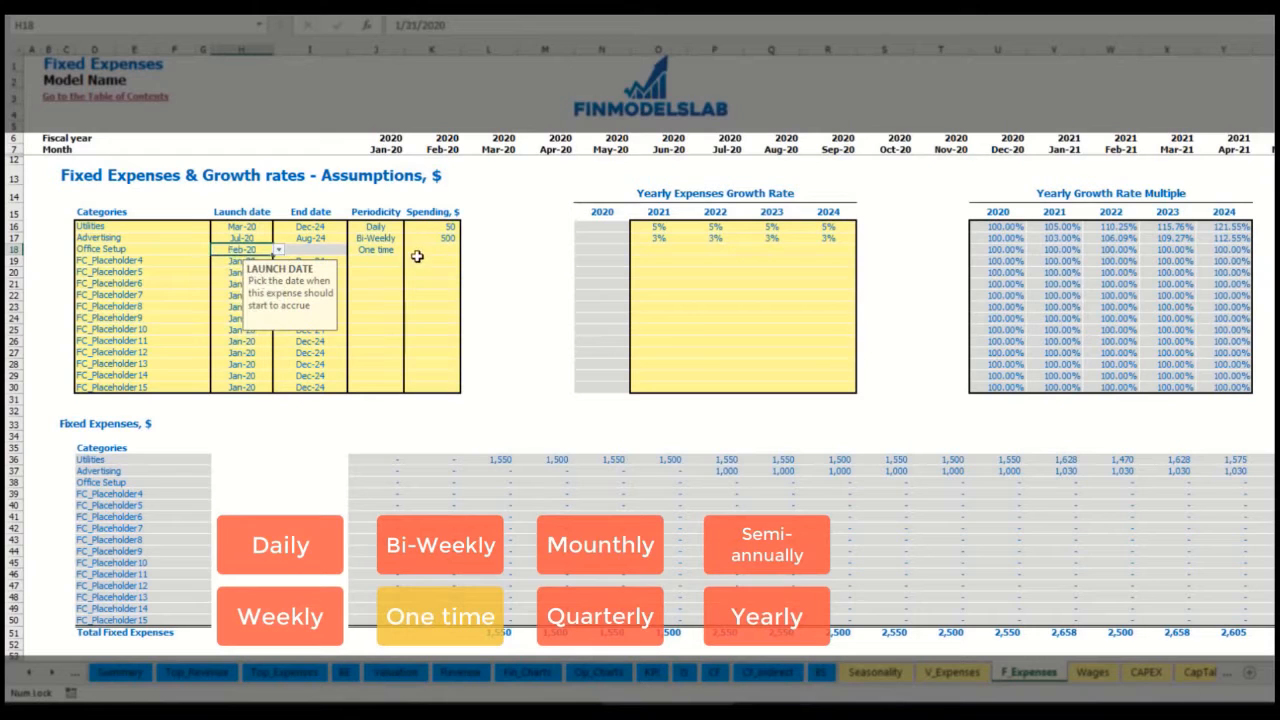
left_click(422, 250)
type("5000")
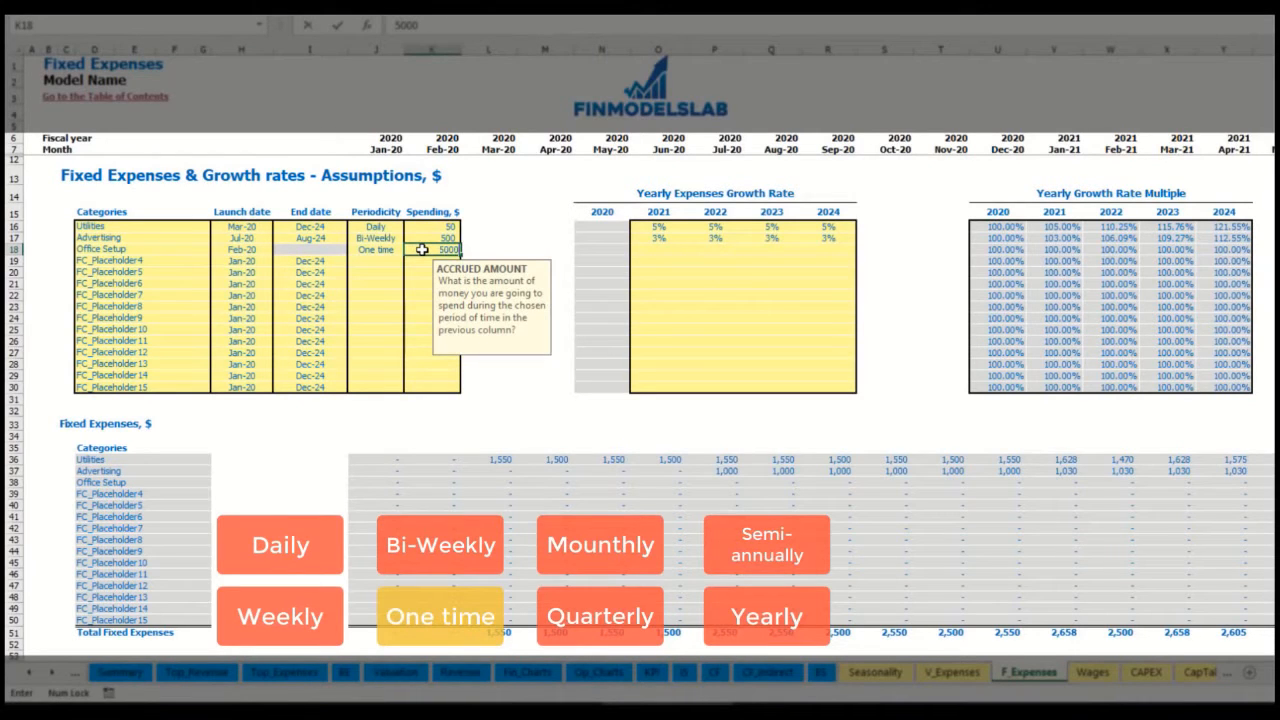
key("Return")
left_click_drag(658, 249, 828, 248)
left_click(444, 481)
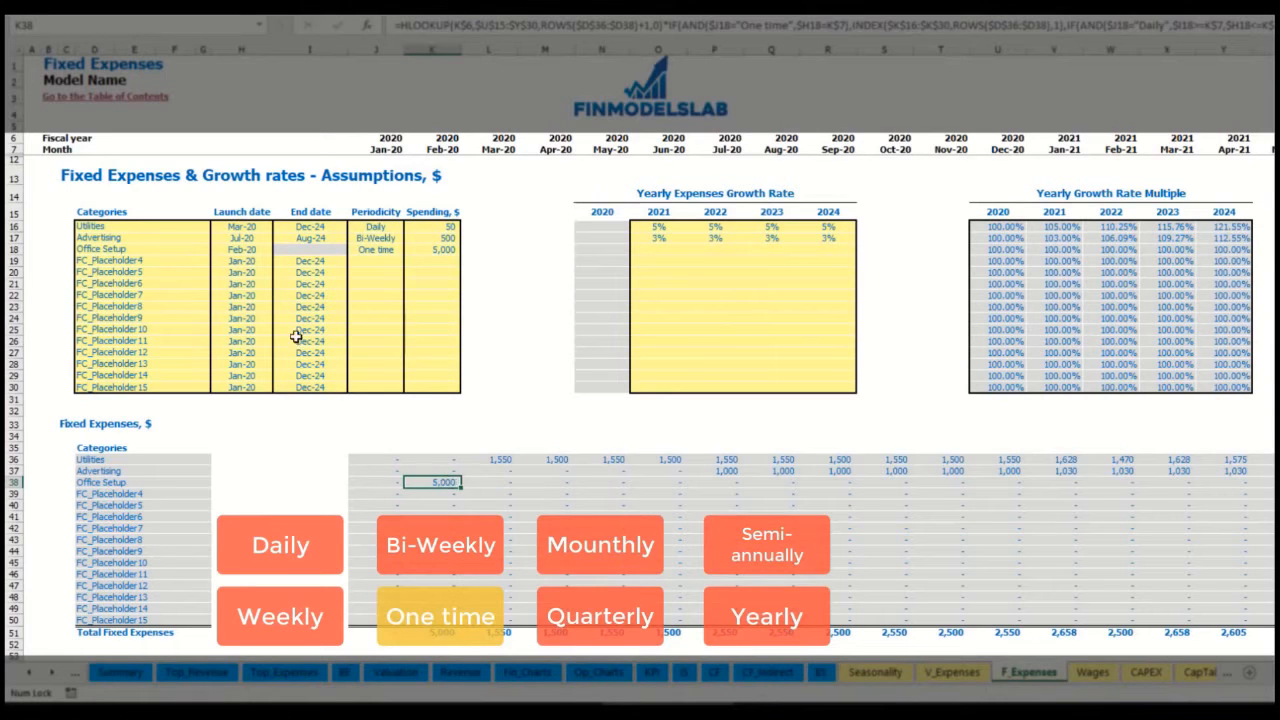
Rename the fourth fixed expense category, FC_Placeholder4, as Insurance and check its launch and end dates.
left_click(180, 264)
type("Insurance")
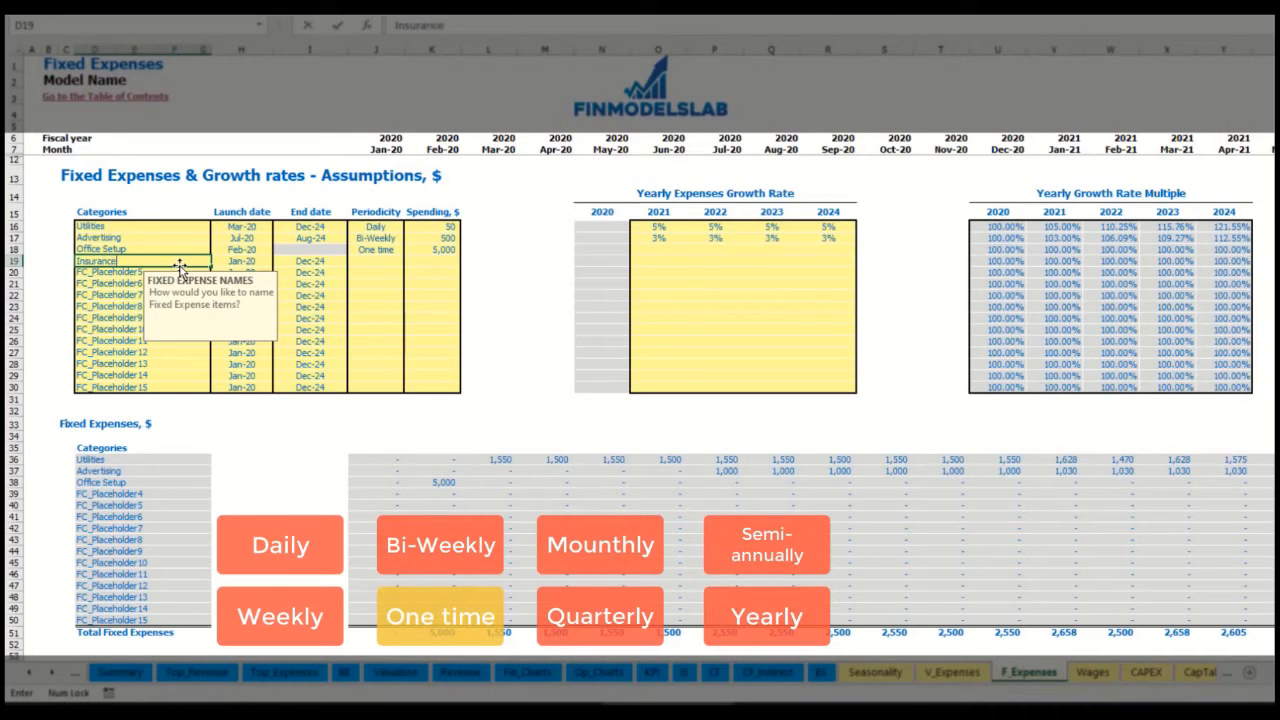
key("Return")
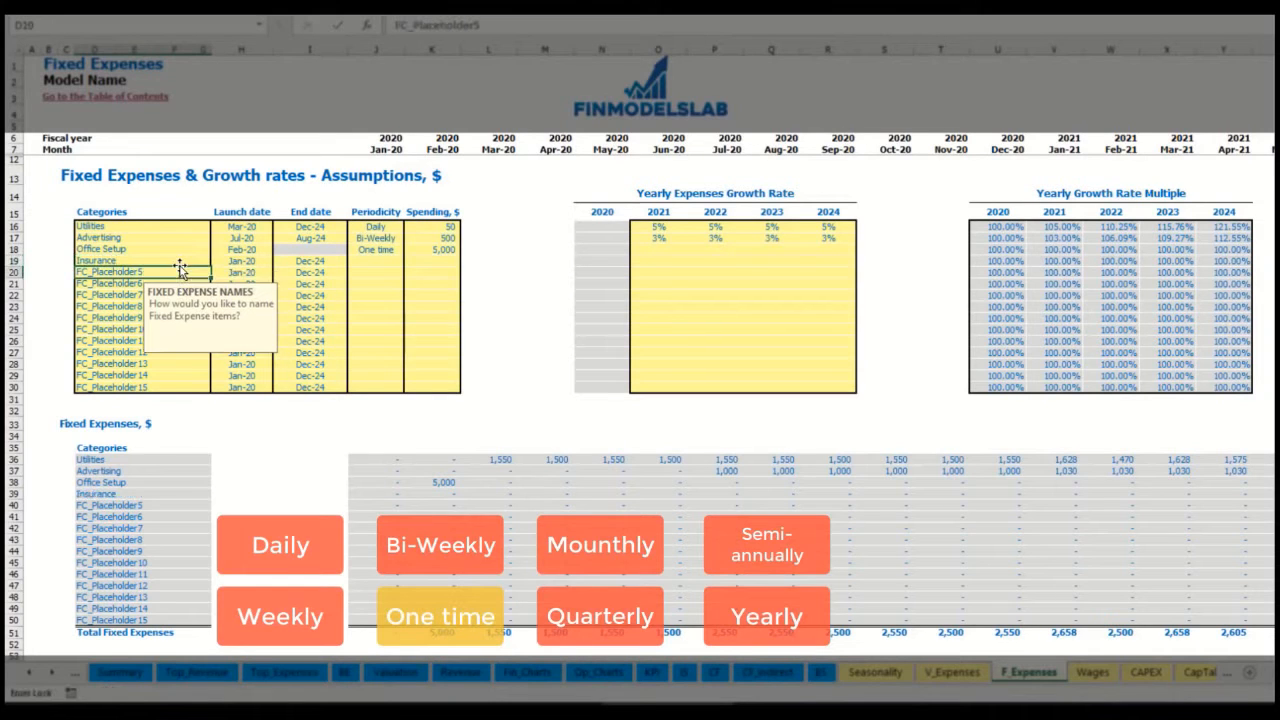
left_click(242, 261)
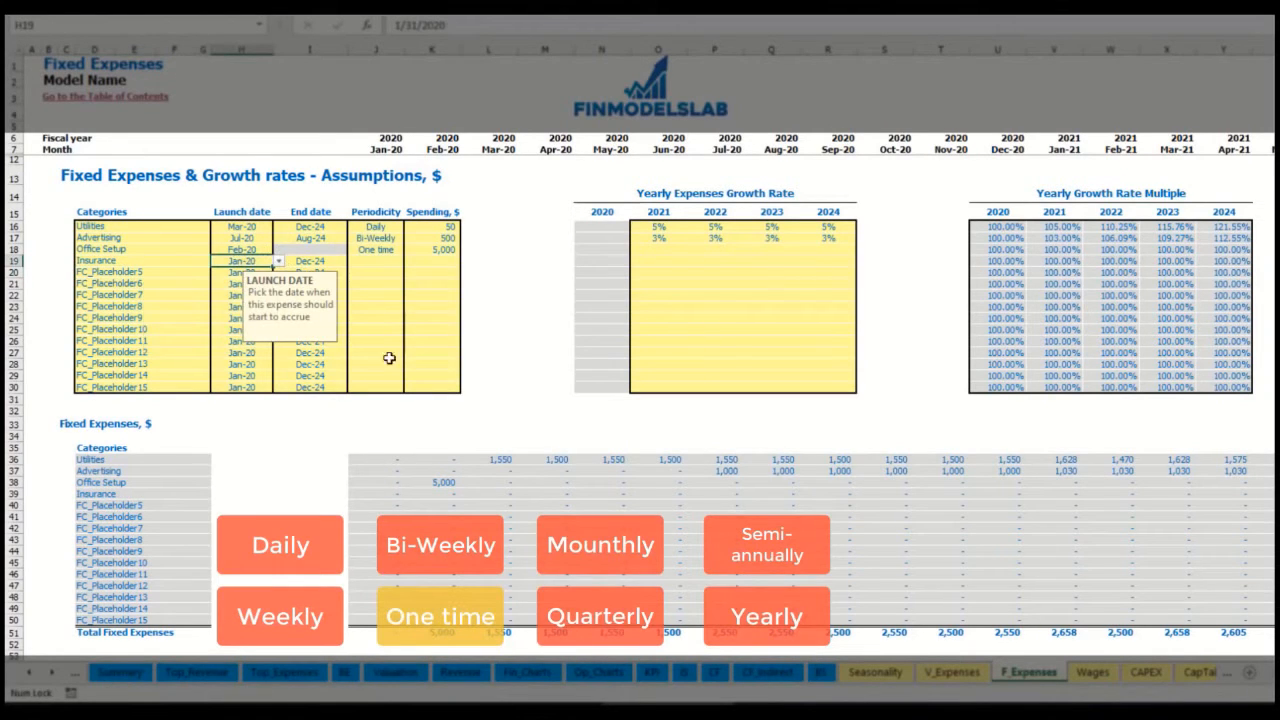
left_click(325, 262)
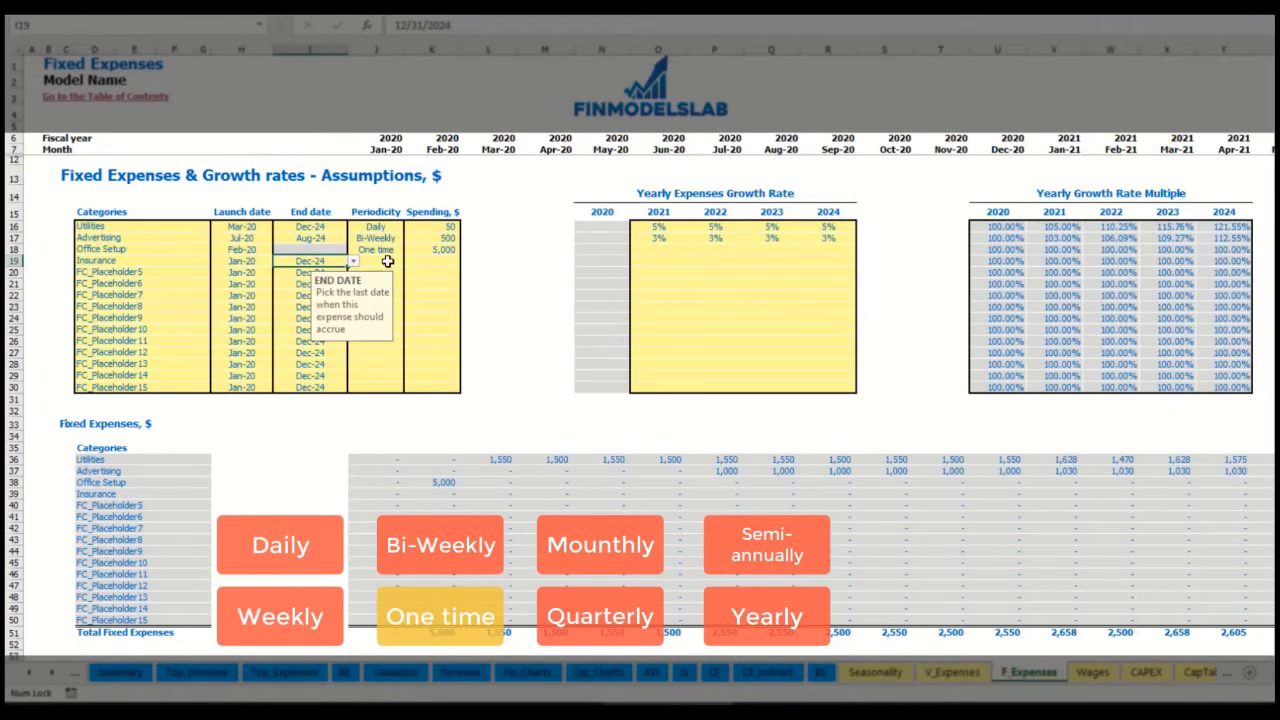
Set the Insurance periodicity to Monthly and its spending to $1,000.
left_click(388, 261)
left_click(409, 263)
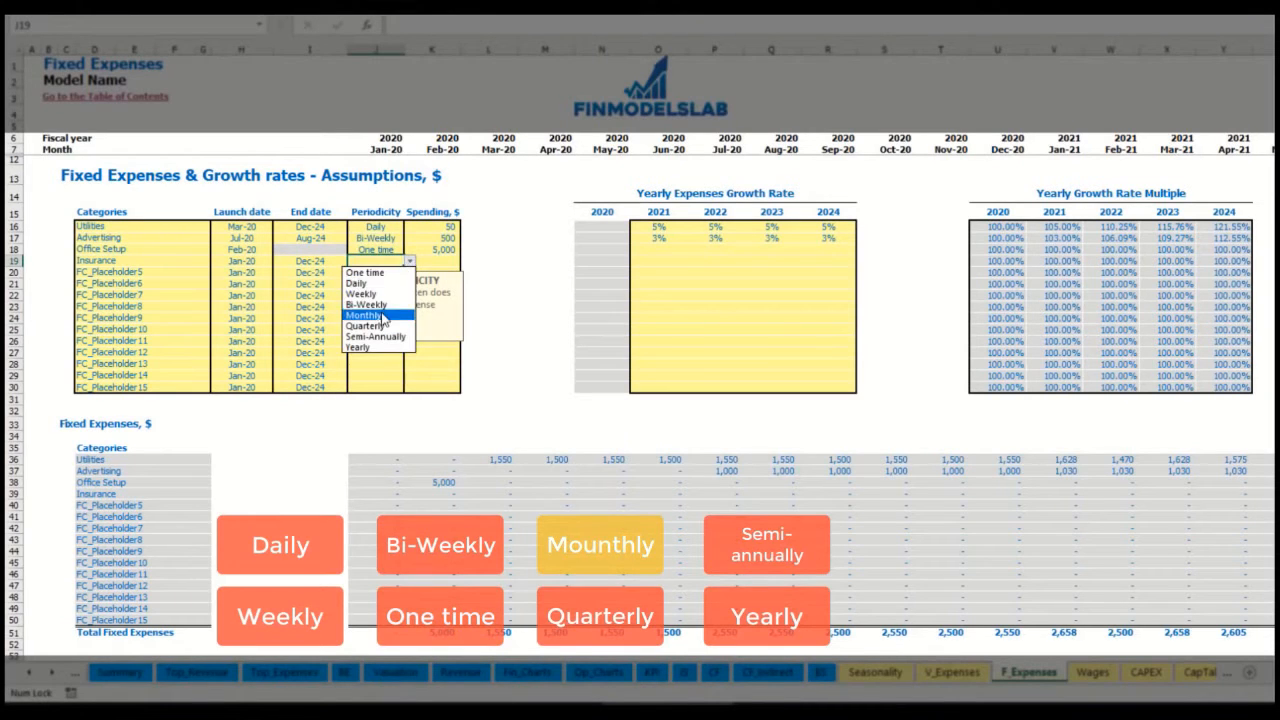
left_click(378, 317)
left_click(440, 261)
type("1000")
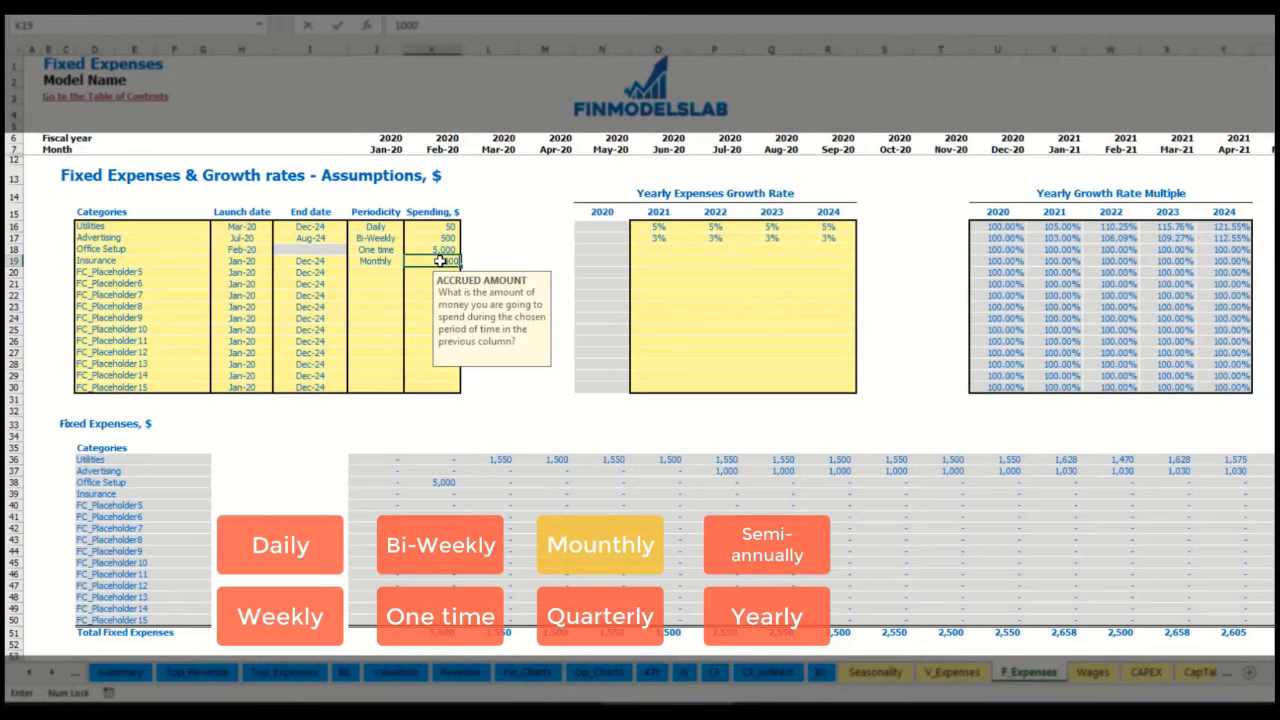
key("Return")
Set the Insurance yearly expenses growth rates to 5% for 2021, 3% for 2022, 2% for 2023 and 1% for 2024.
left_click(659, 260)
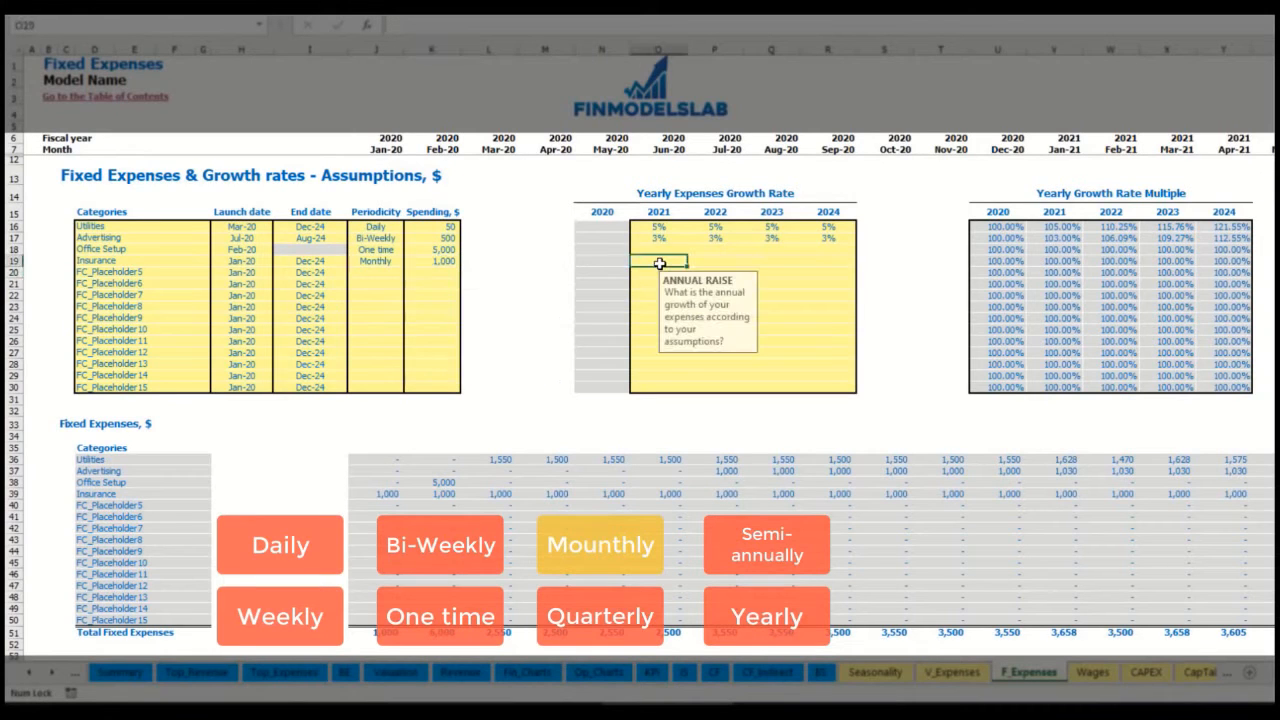
type("5")
key("ctrl+Return")
key("Right")
type("3")
key("ctrl+Return")
key("Right")
type("2")
key("Right")
type("1")
key("Return")
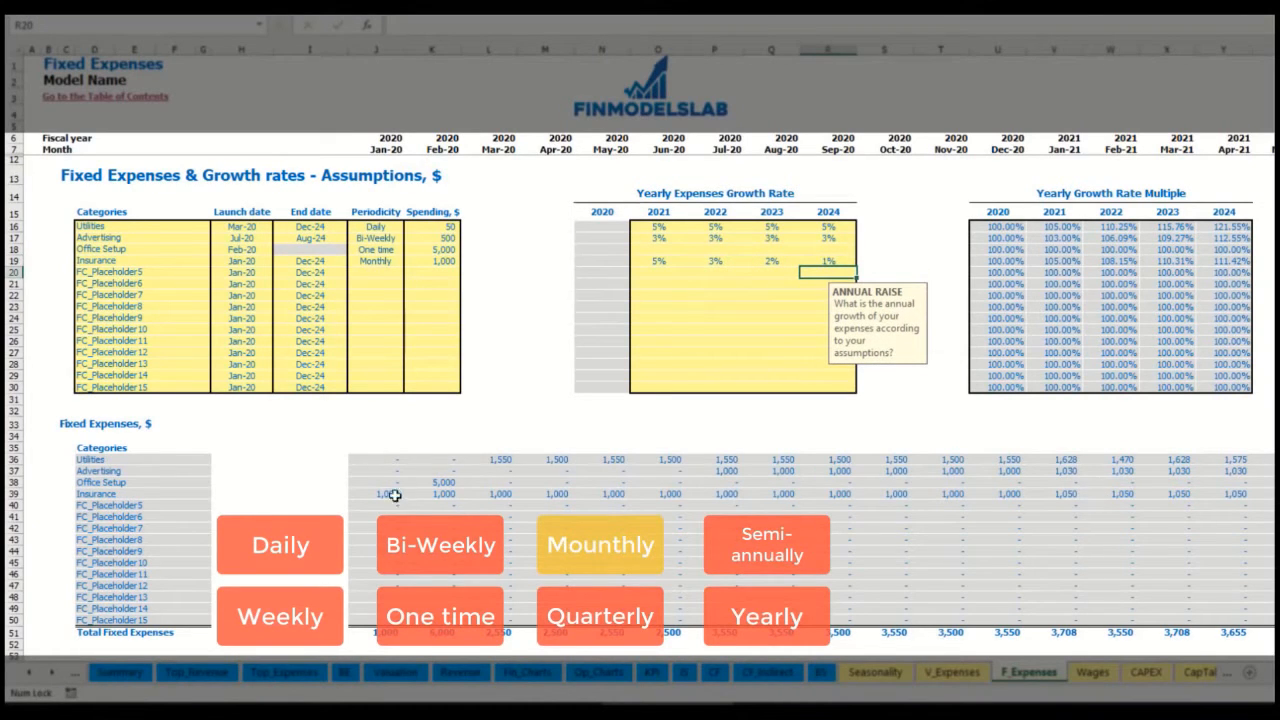
Review the calculated monthly Insurance amounts for 2020, January 2021 and the following months.
left_click_drag(386, 496, 1025, 496)
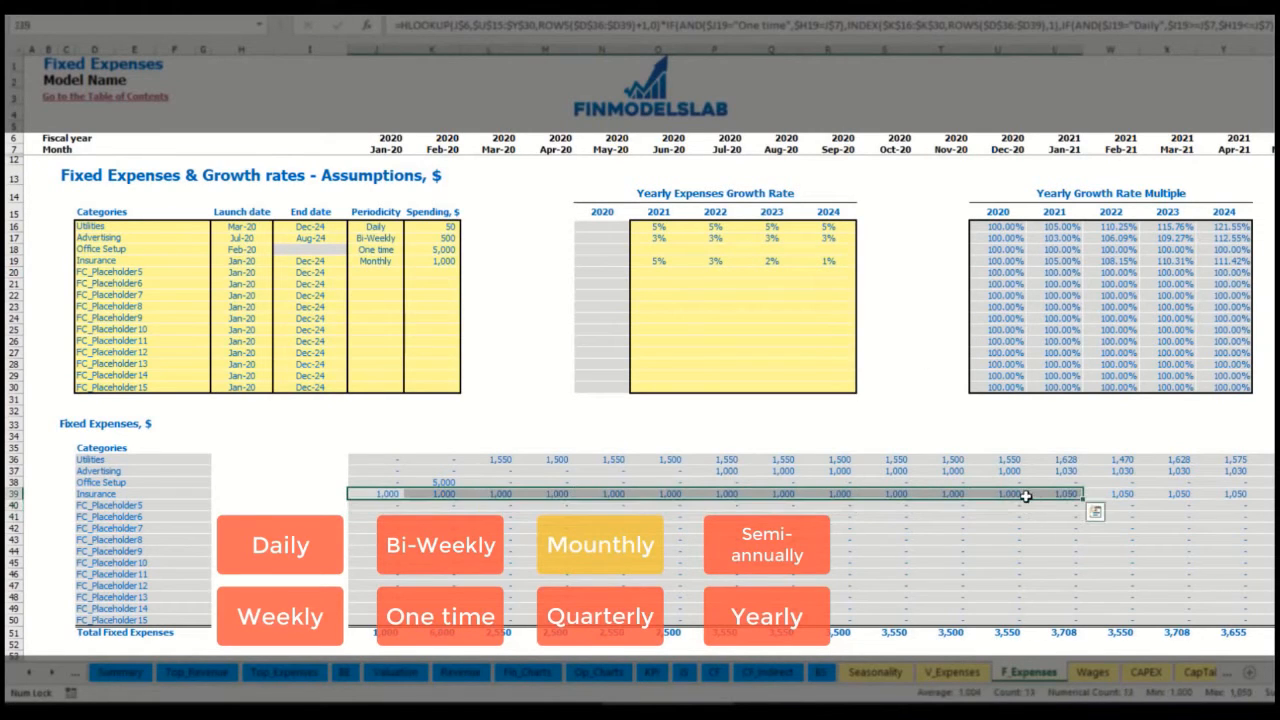
left_click(1034, 495)
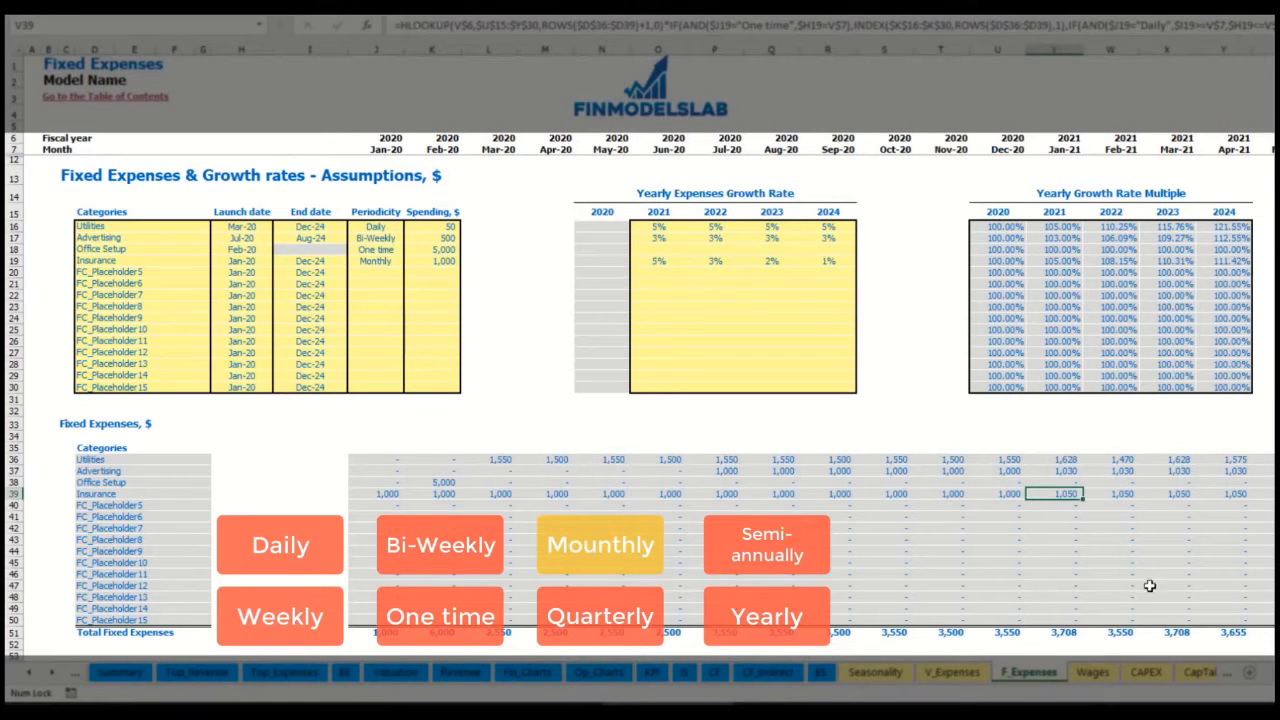
scroll(640, 400, "right", 5)
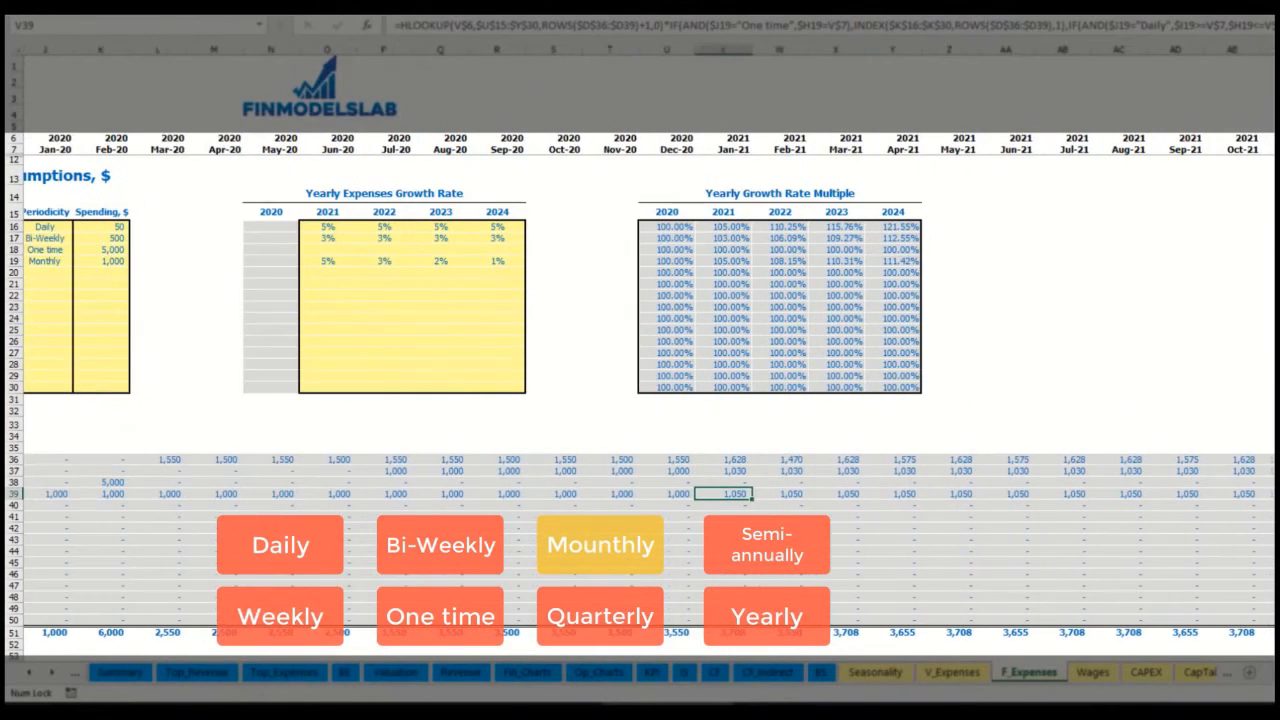
left_click(1279, 49)
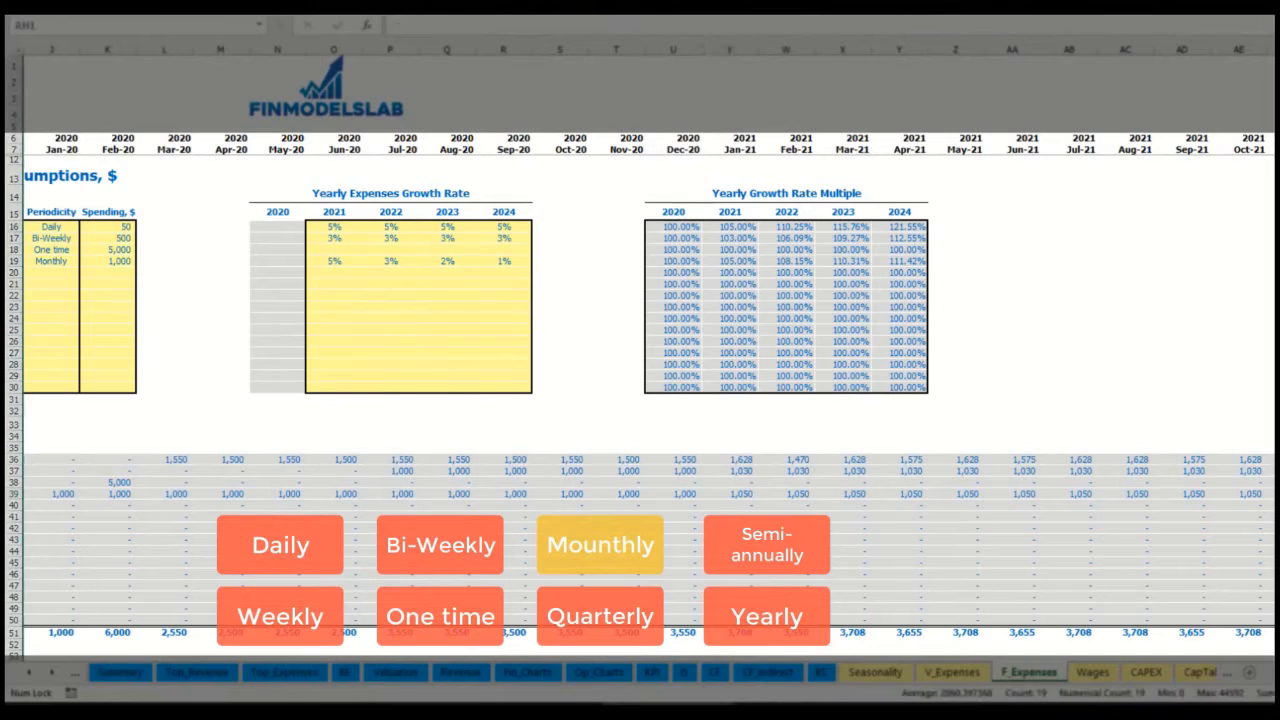
Set the Insurance periodicity to Quarterly and check its calculated amounts for January, April and July 2020.
left_click(1279, 494)
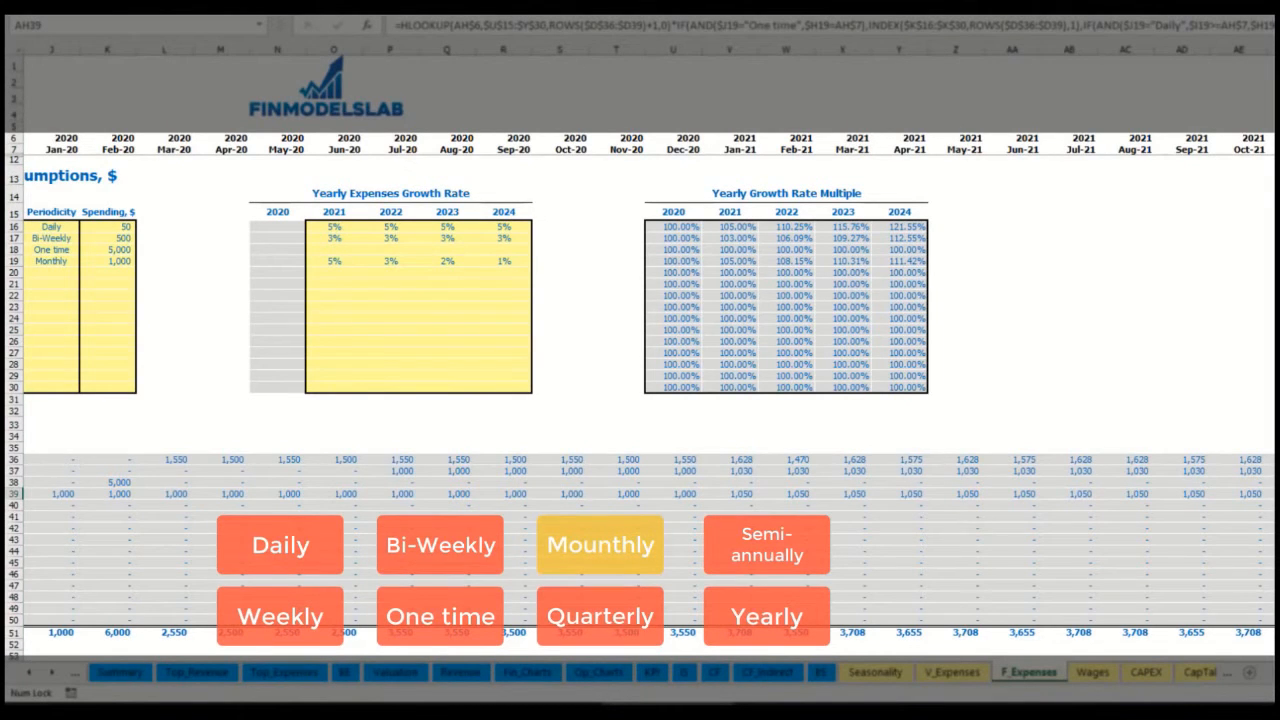
scroll(650, 400, "left", 3)
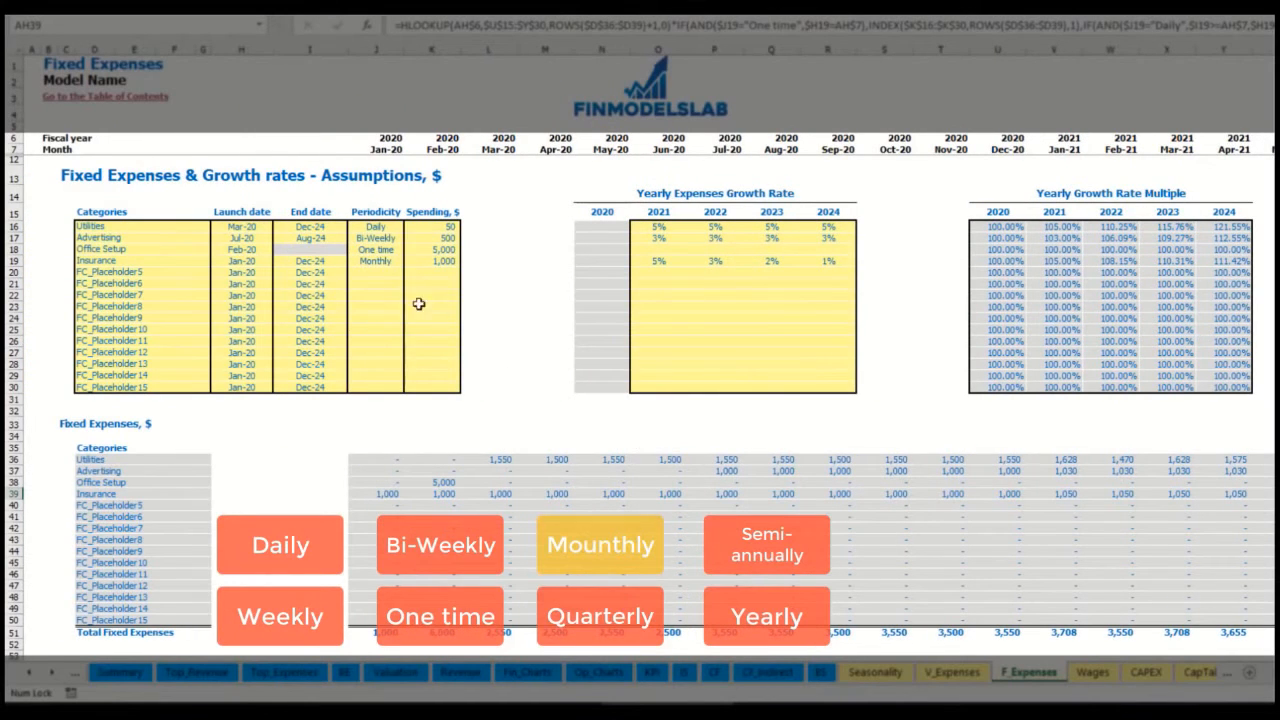
left_click(387, 262)
left_click(408, 262)
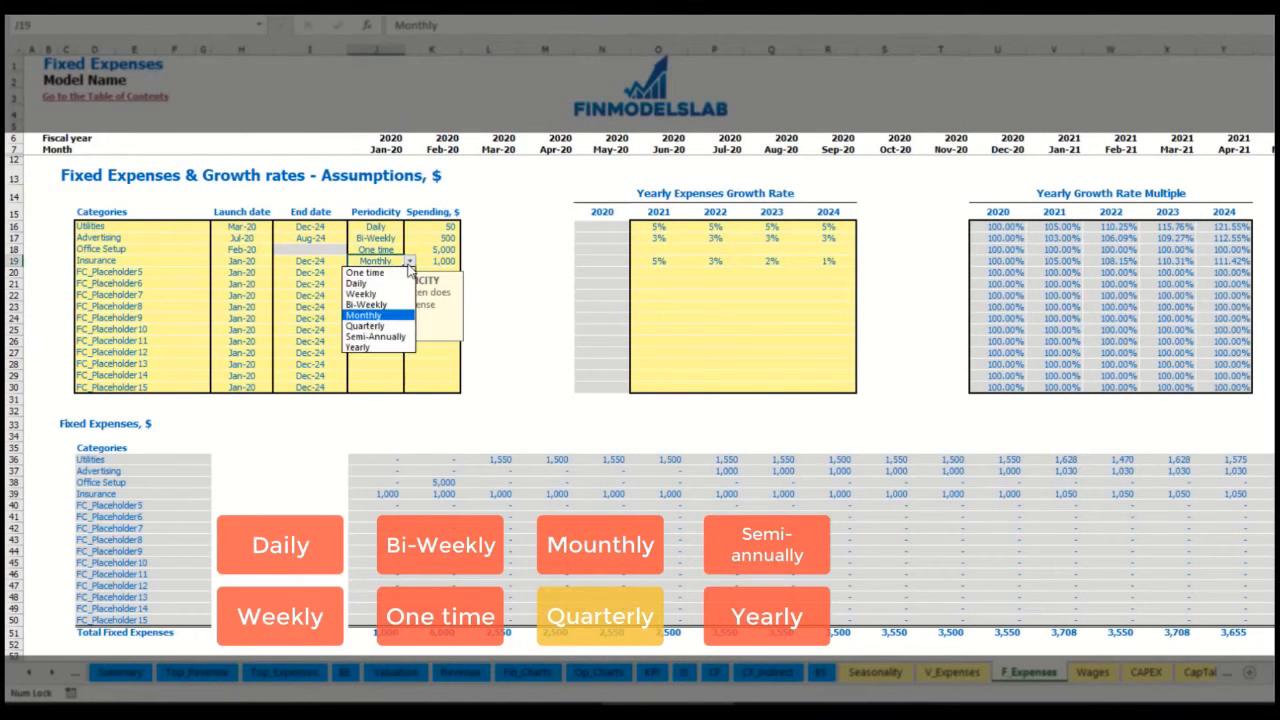
left_click(405, 327)
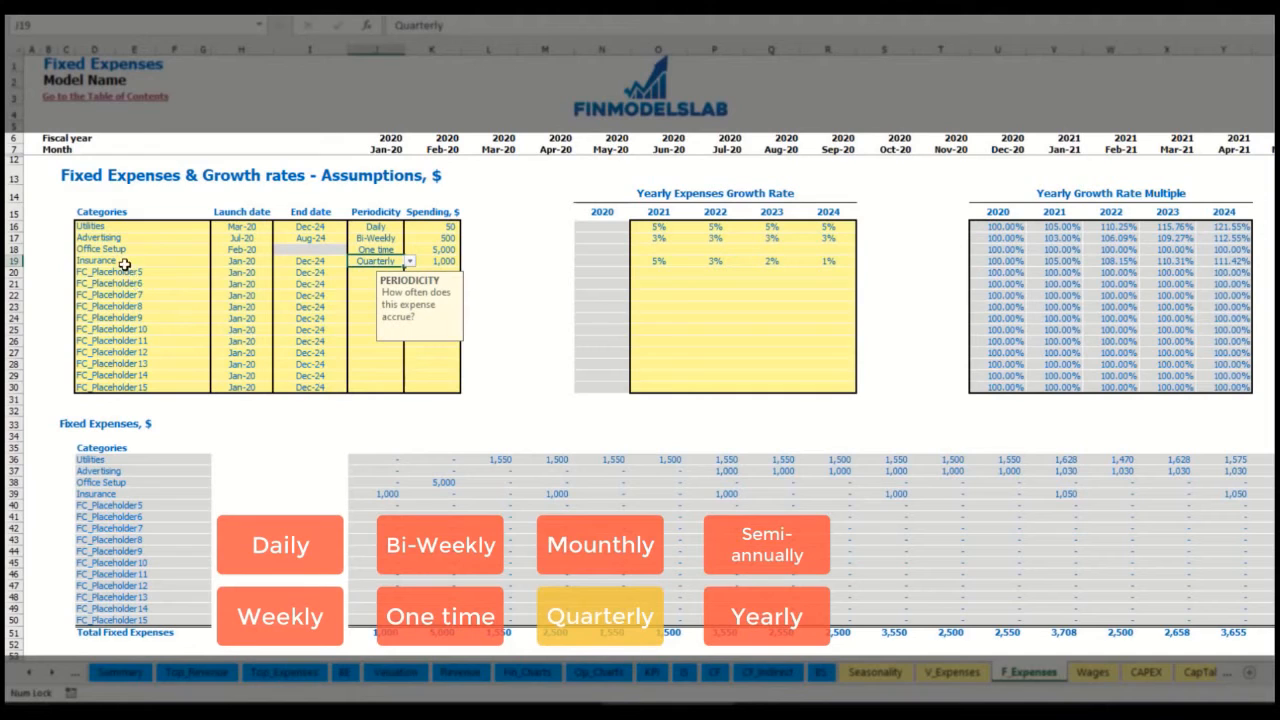
left_click(375, 494)
left_click(549, 490)
left_click(710, 494)
Set the Insurance launch date to Feb-20 and check the calculated amounts for February, May and August 2020.
left_click(262, 260)
left_click(279, 261)
left_click(254, 285)
left_click(450, 493)
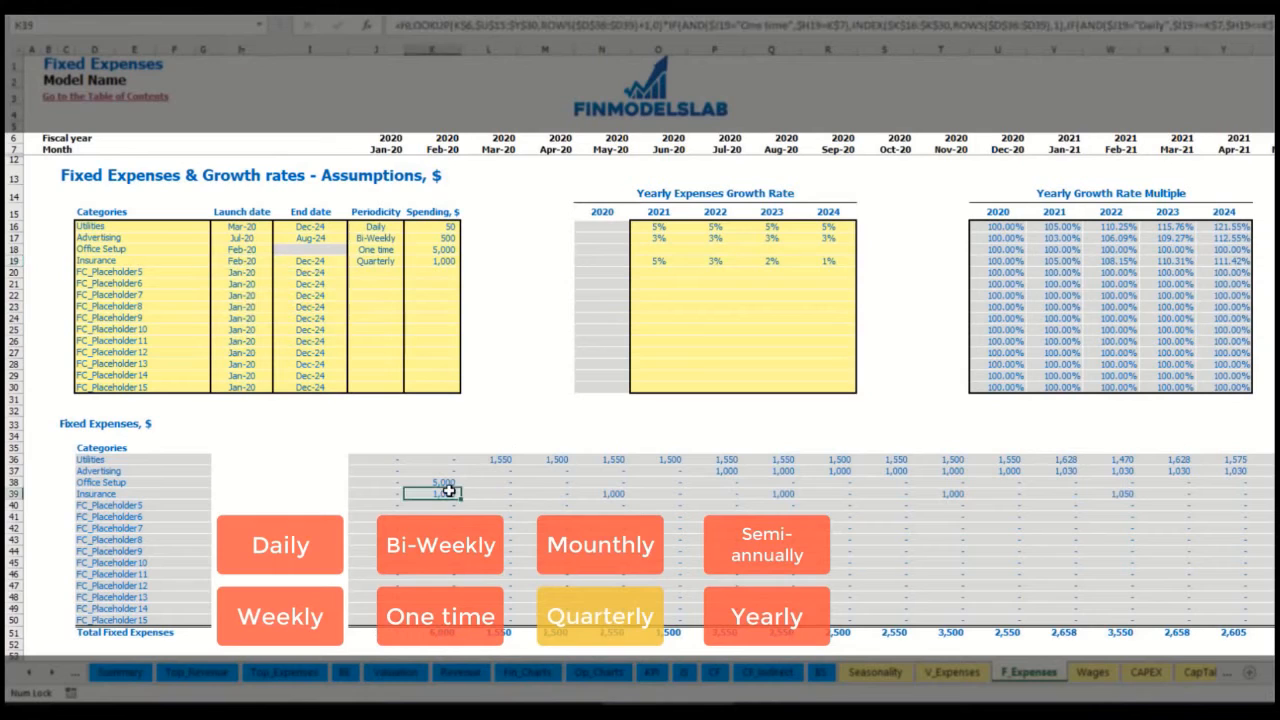
left_click(612, 493)
left_click(777, 490)
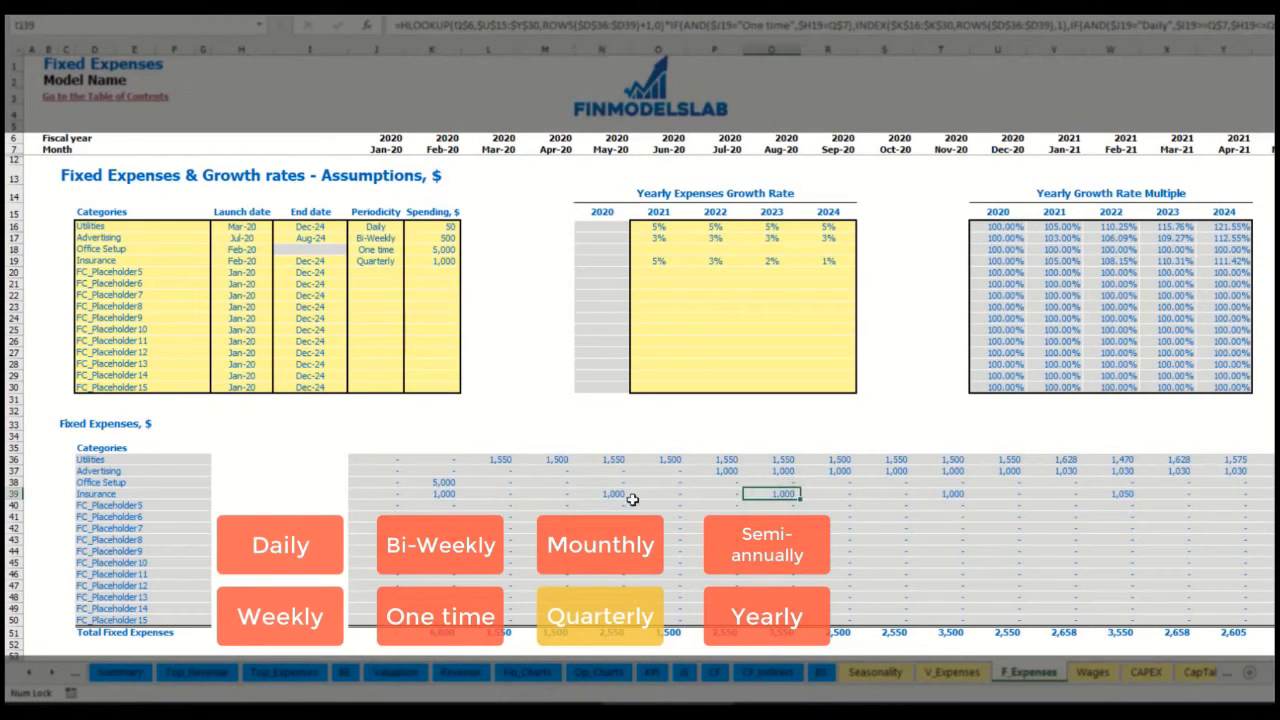
left_click(429, 497)
left_click(612, 493)
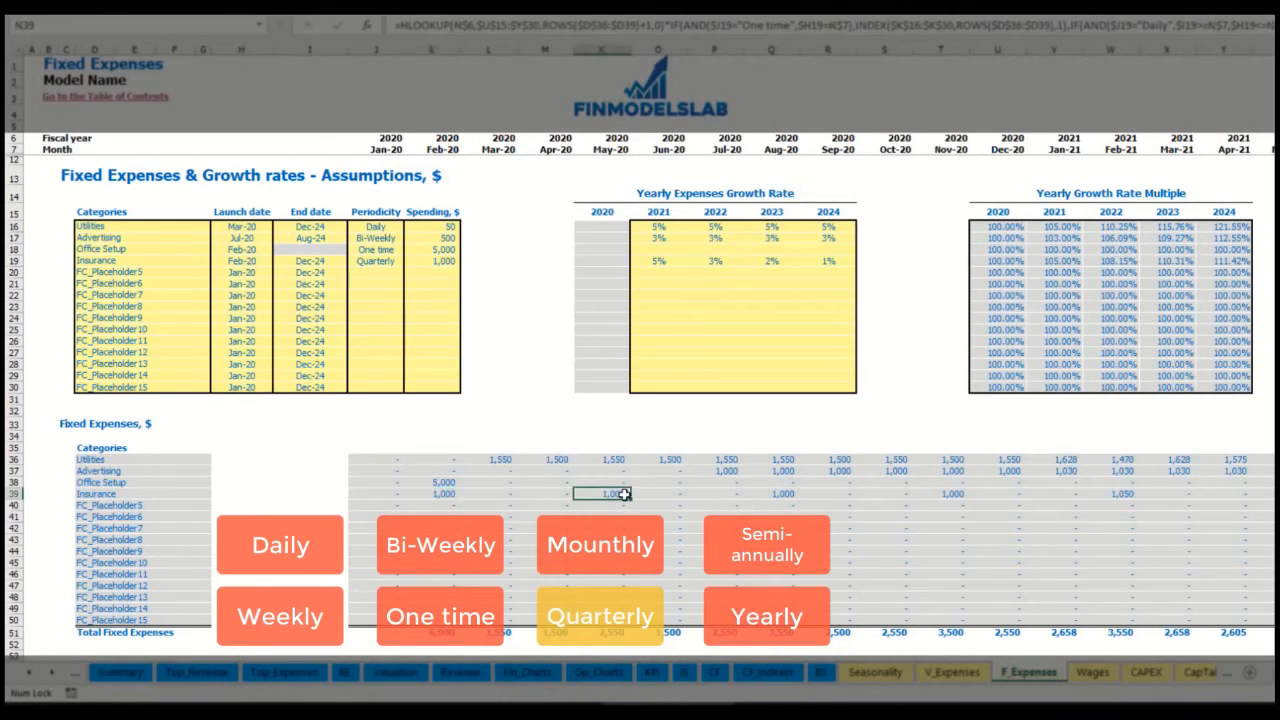
Set the Insurance periodicity to Semi-Annually and check its calculated amounts from February 2020 to February 2021.
left_click(398, 261)
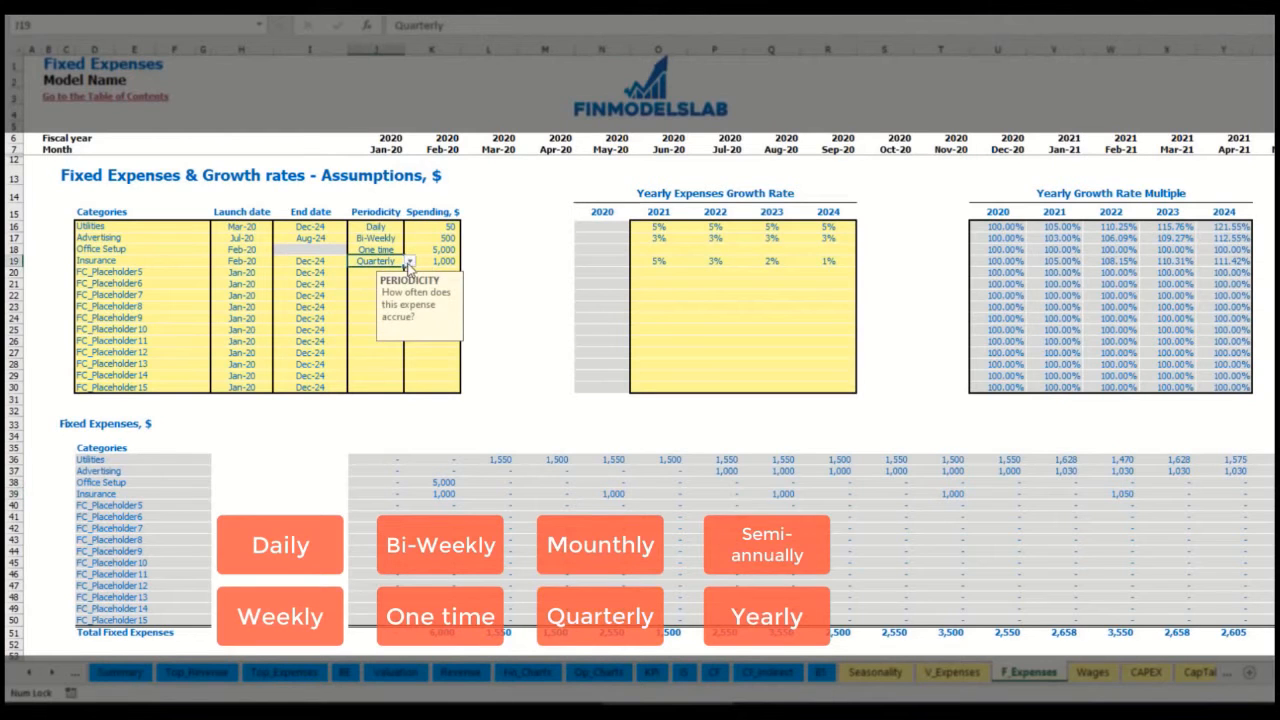
left_click(409, 261)
left_click(397, 336)
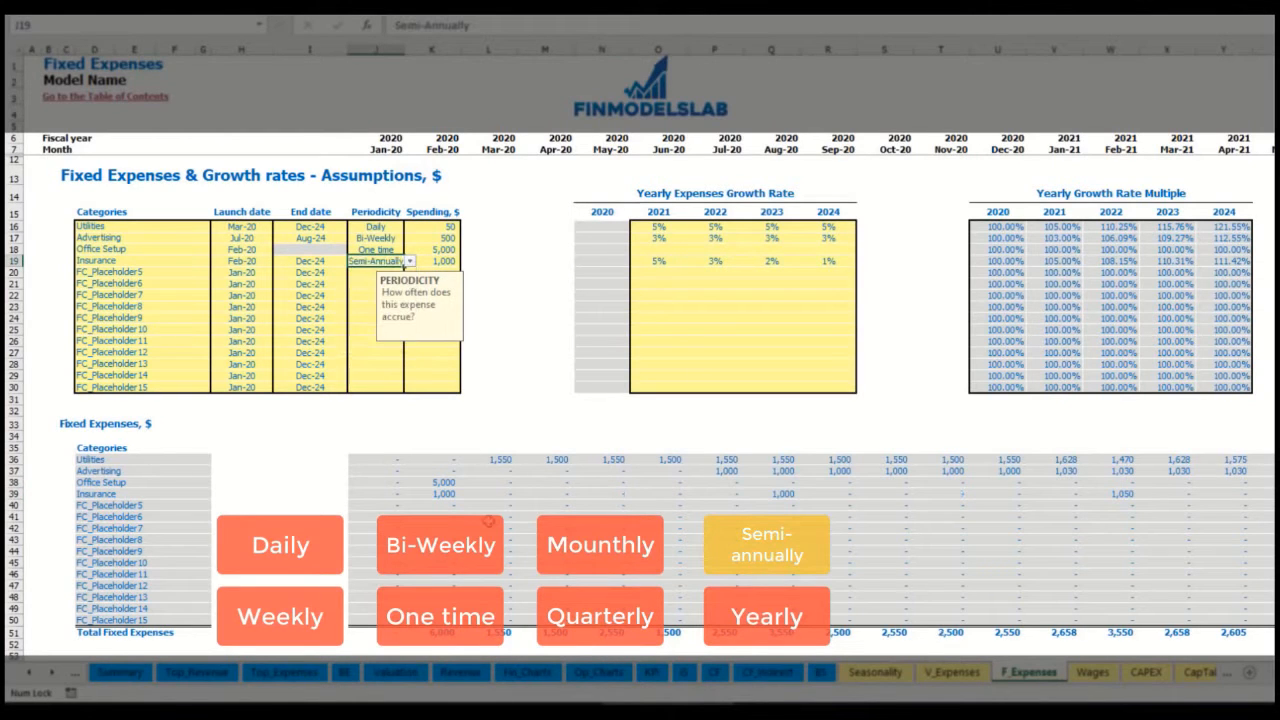
left_click_drag(438, 496, 1064, 495)
left_click(1110, 505)
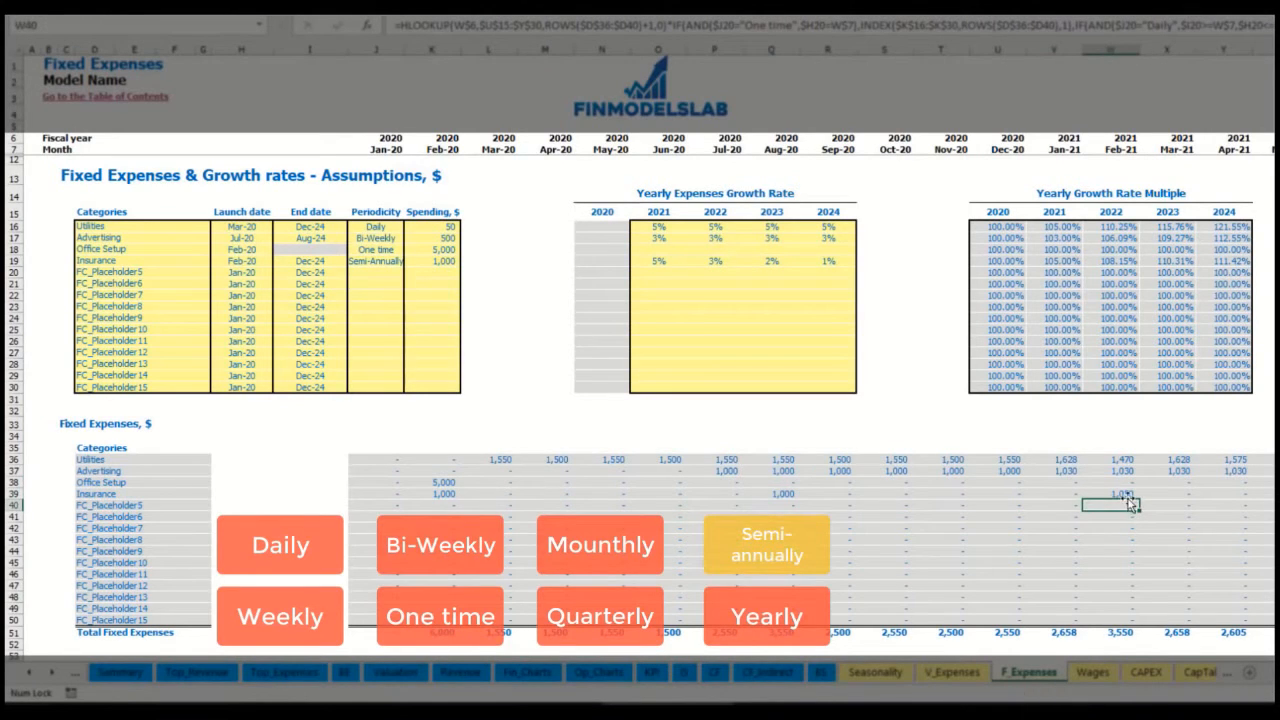
Set the Insurance periodicity to Yearly and check its calculated amounts against its launch and end dates.
left_click(389, 262)
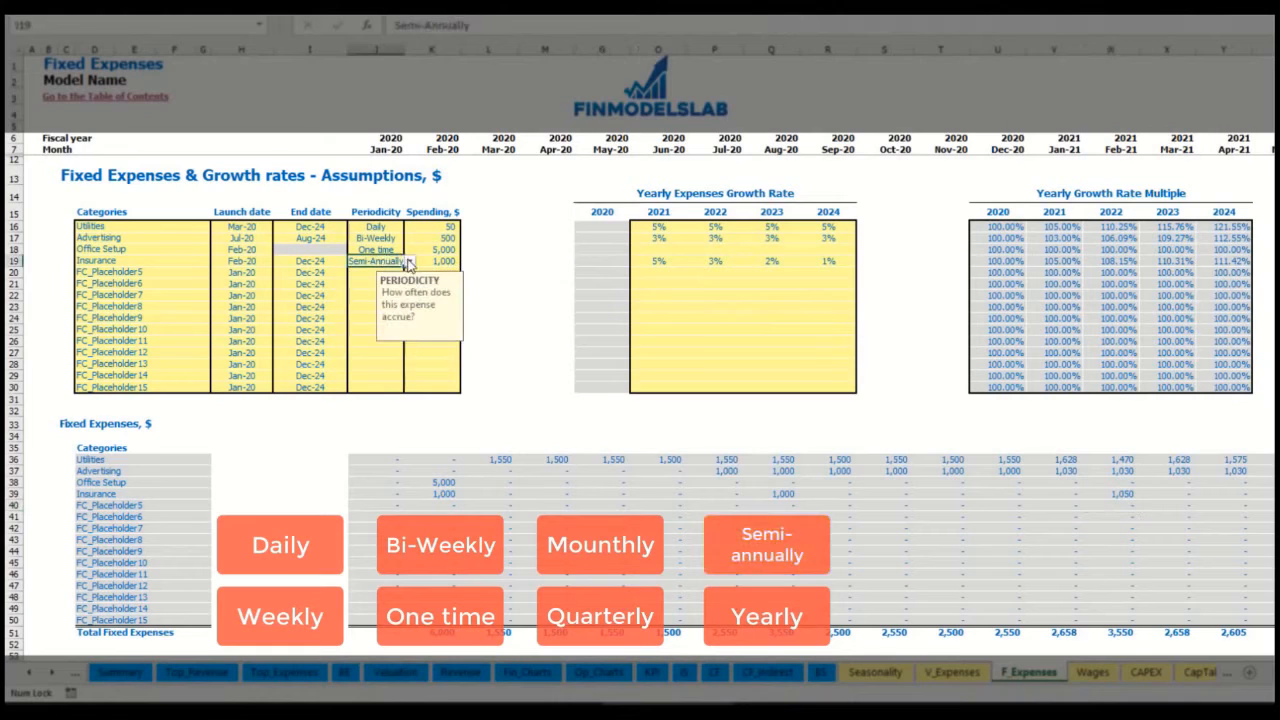
left_click(409, 261)
left_click(359, 347)
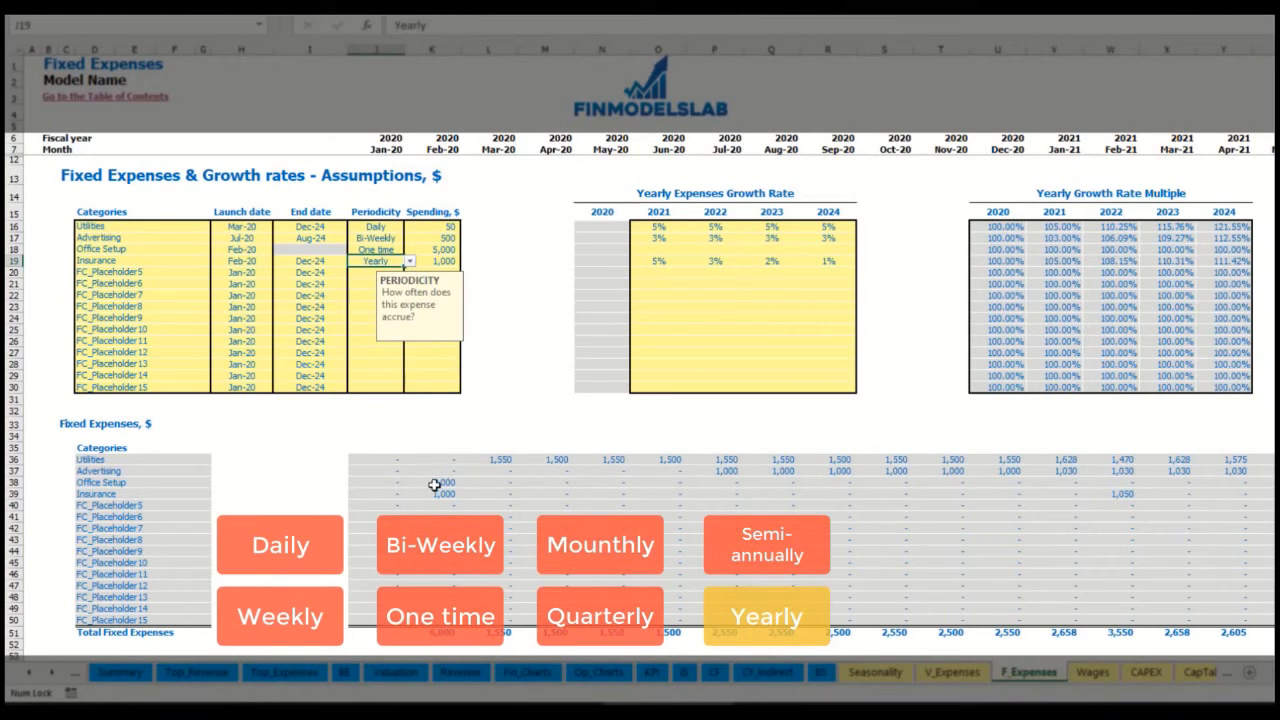
left_click_drag(434, 494, 1265, 494)
left_click(250, 262)
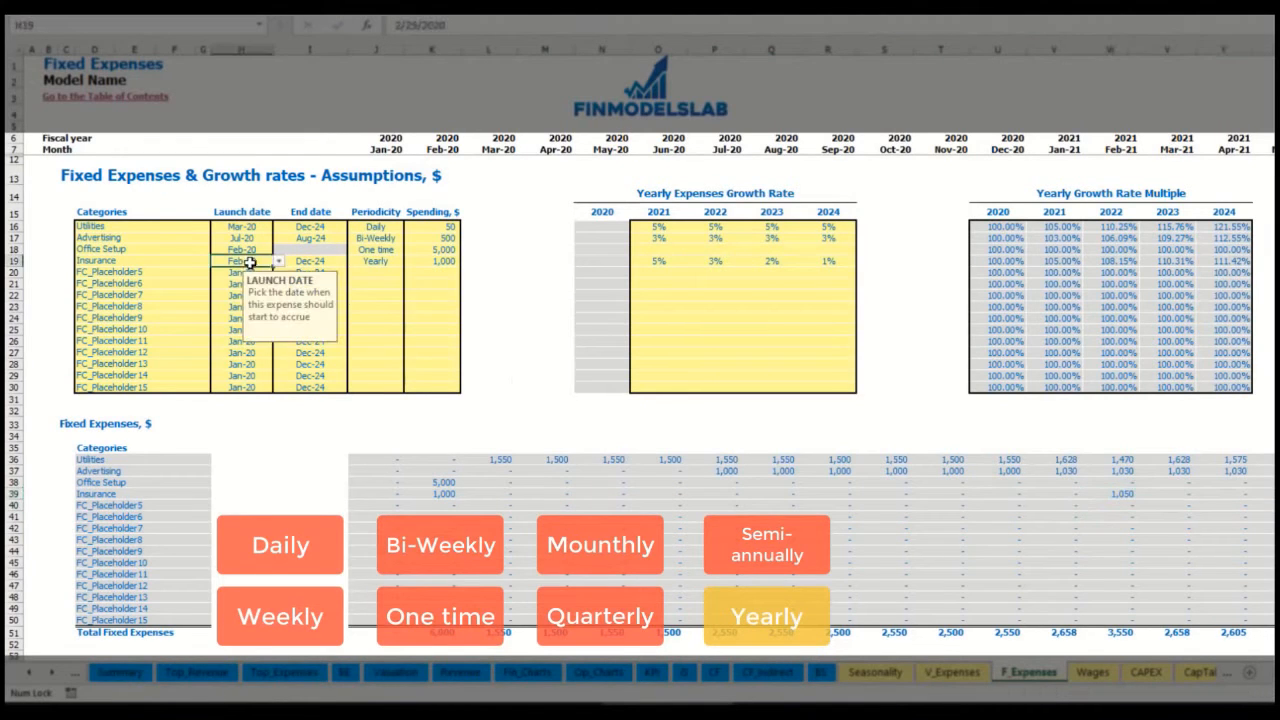
left_click(310, 260)
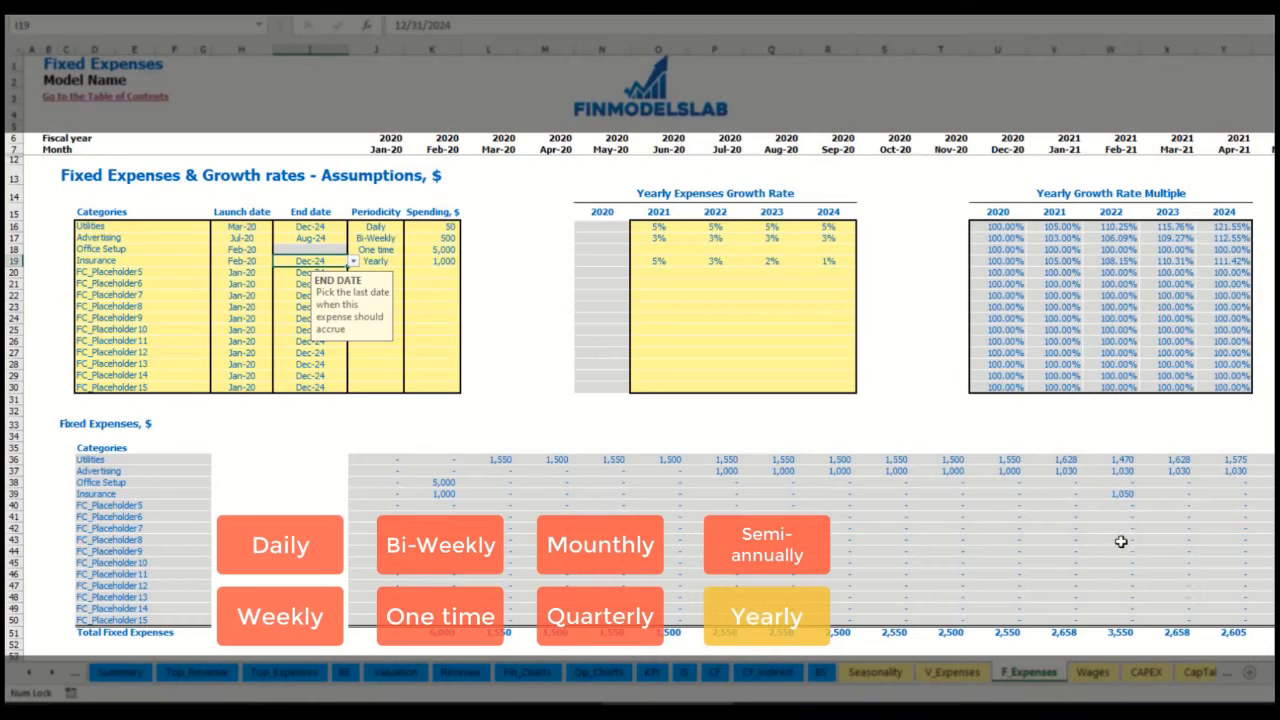
Review the calculated monthly fixed expenses and their category breakdown under Total Fixed Expenses in the income statement.
left_click(894, 388)
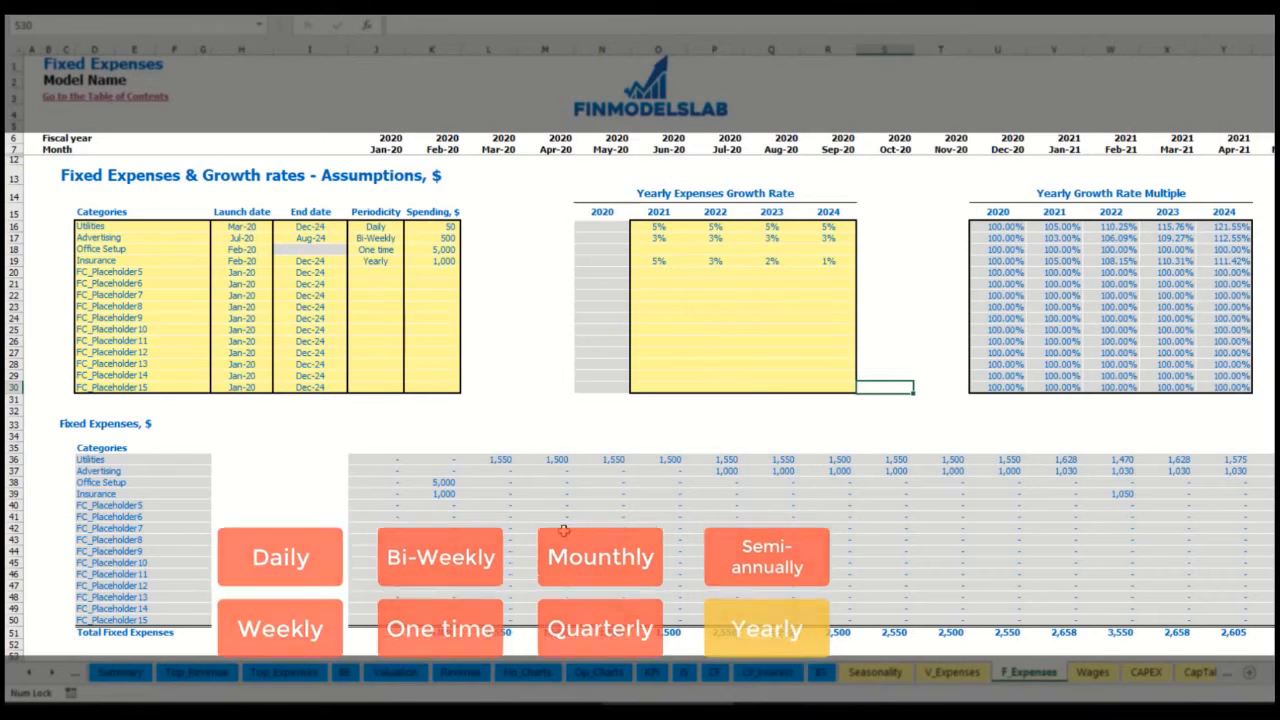
mouse_move(373, 462)
left_mouse_down()
mouse_move(974, 543)
mouse_move(1166, 618)
left_mouse_up()
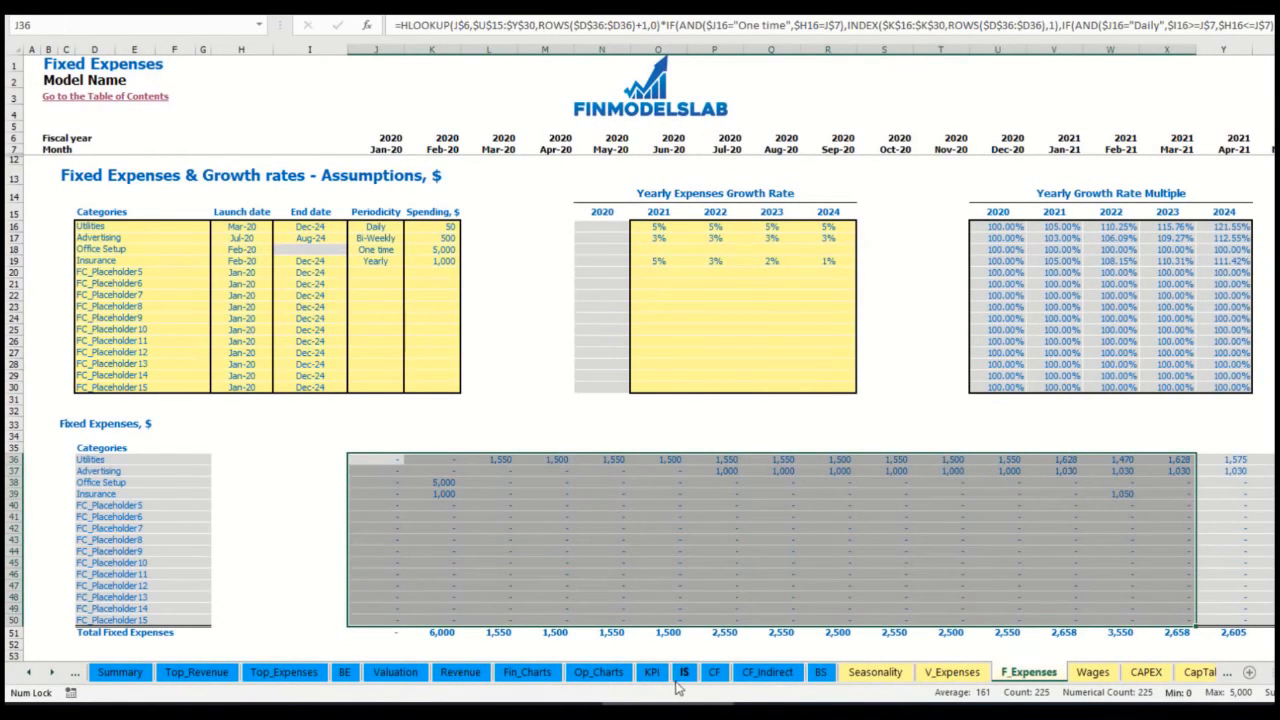
left_click(684, 672)
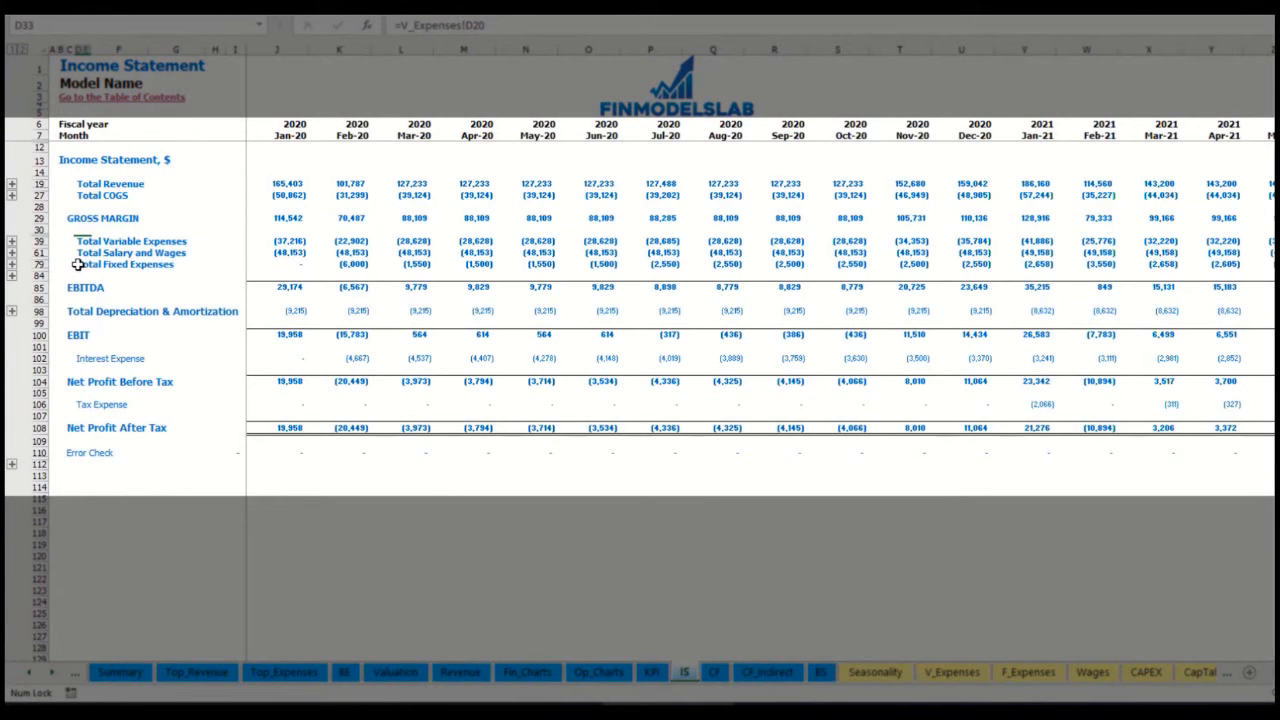
left_click(78, 264)
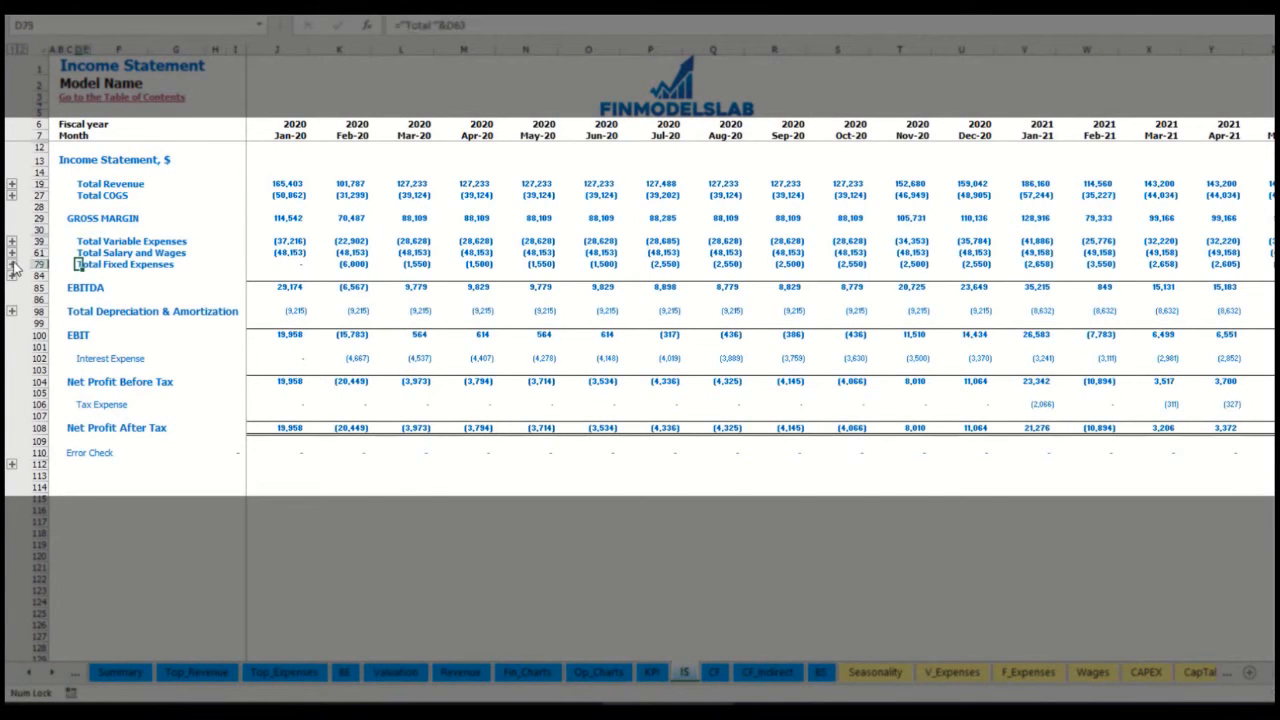
left_click(12, 264)
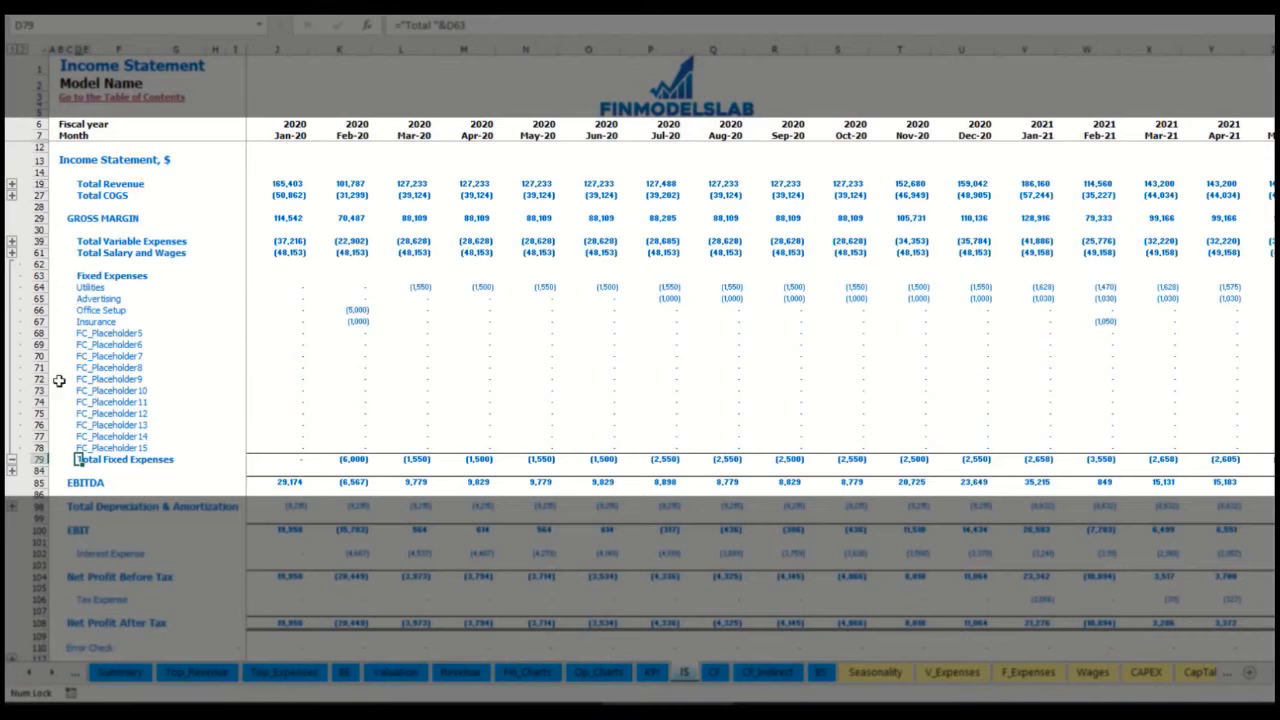
left_click_drag(48, 287, 90, 449)
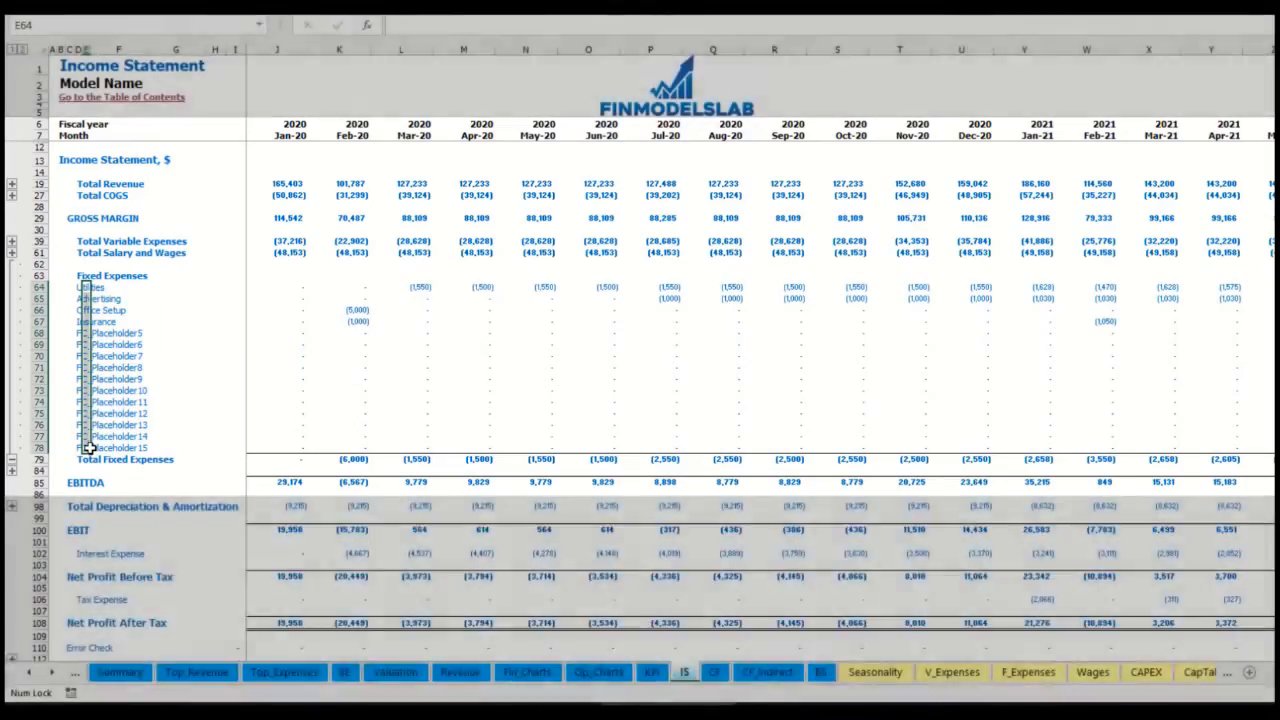
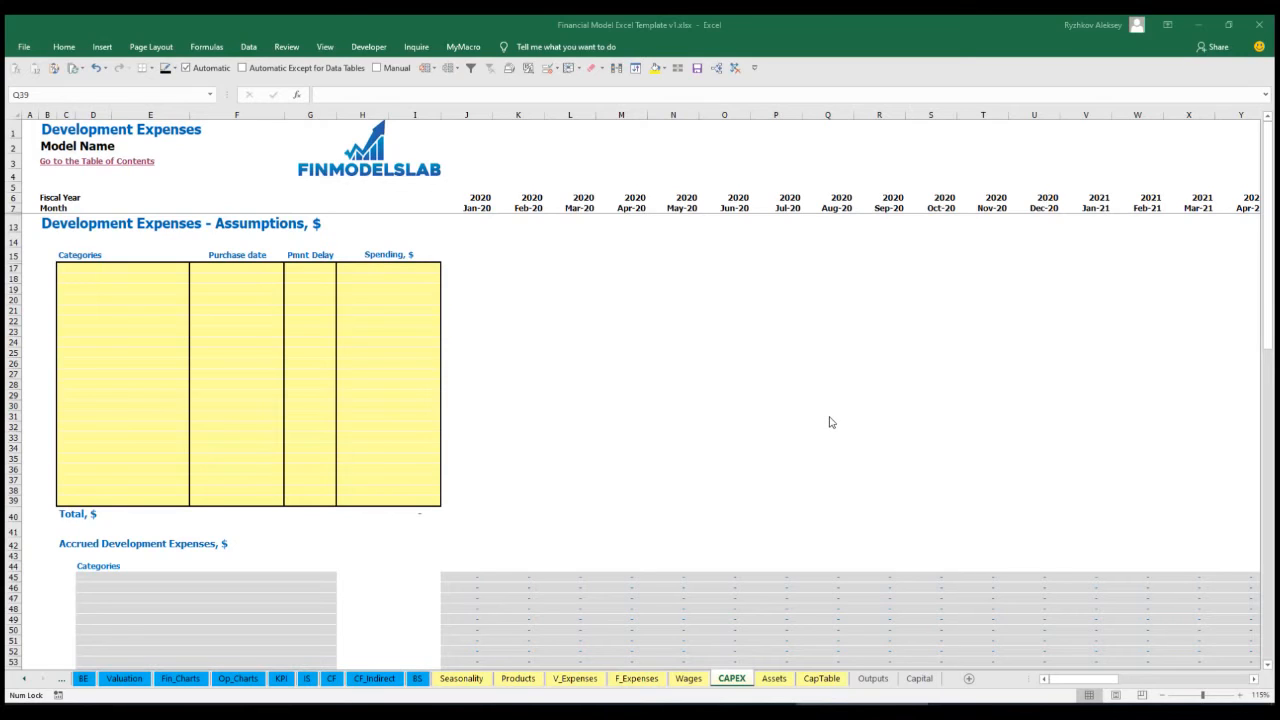
Add Office dev as the first development expense category on the CAPEX sheet, with purchase date Feb-20.
left_click(155, 270)
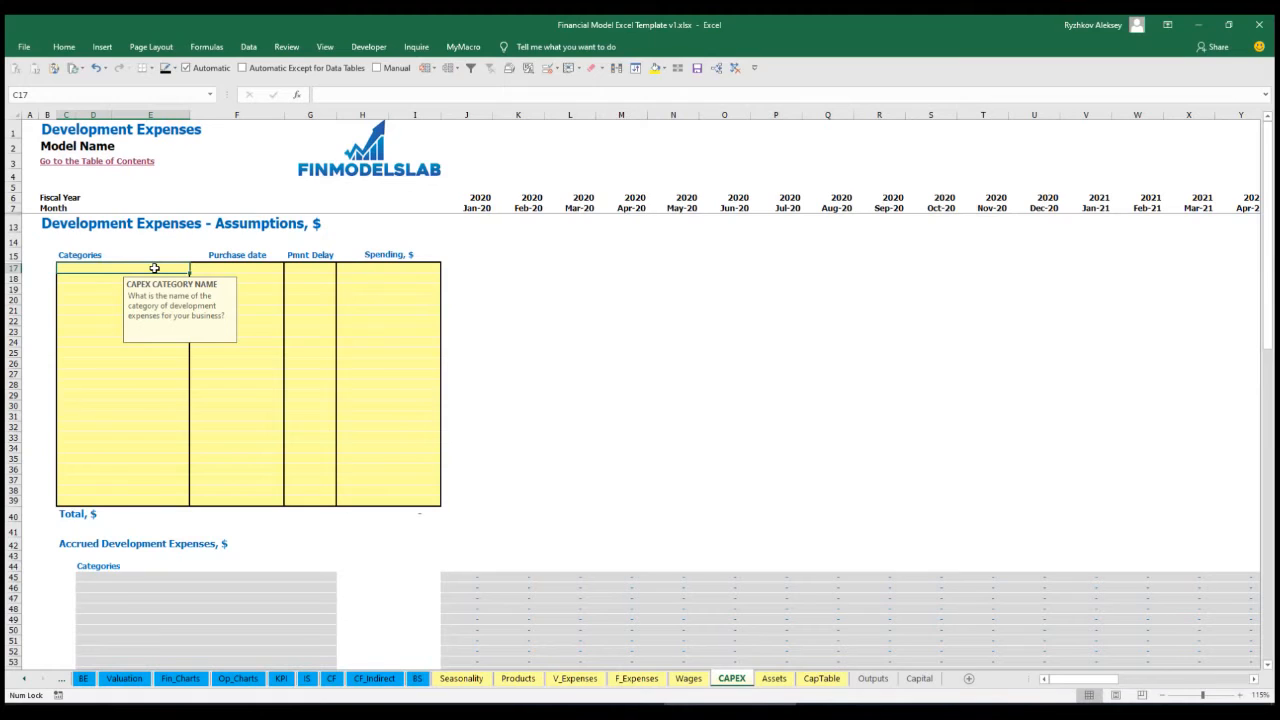
type("Office dev")
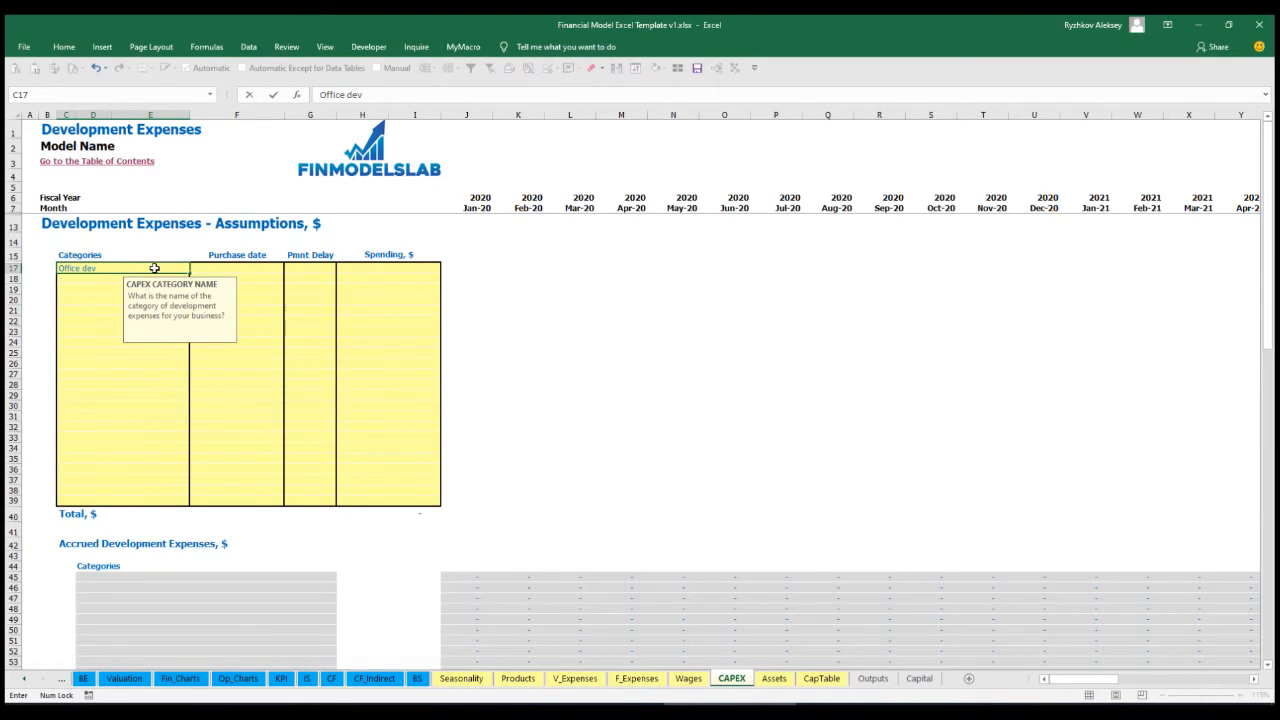
key("Return")
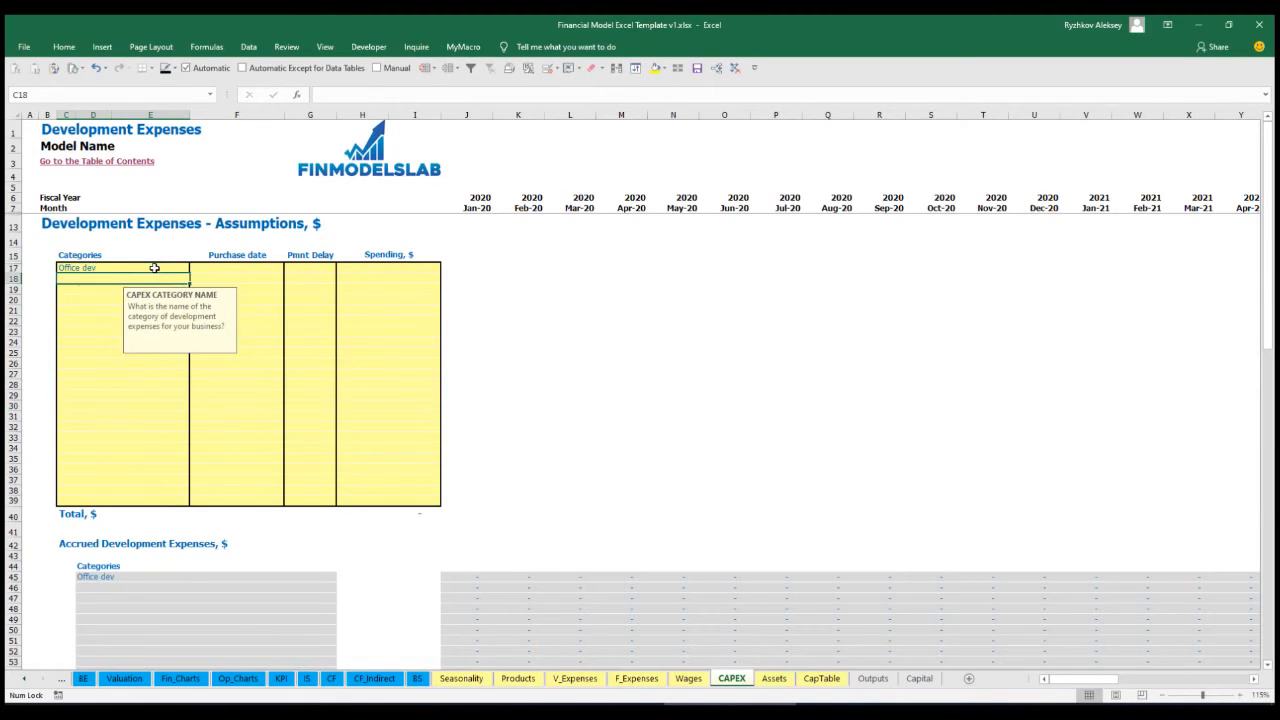
left_click(266, 271)
left_click(289, 271)
key("Down")
key("Return")
Set the Office dev spending to $10,000 and its payment delay to 2M.
left_click(373, 266)
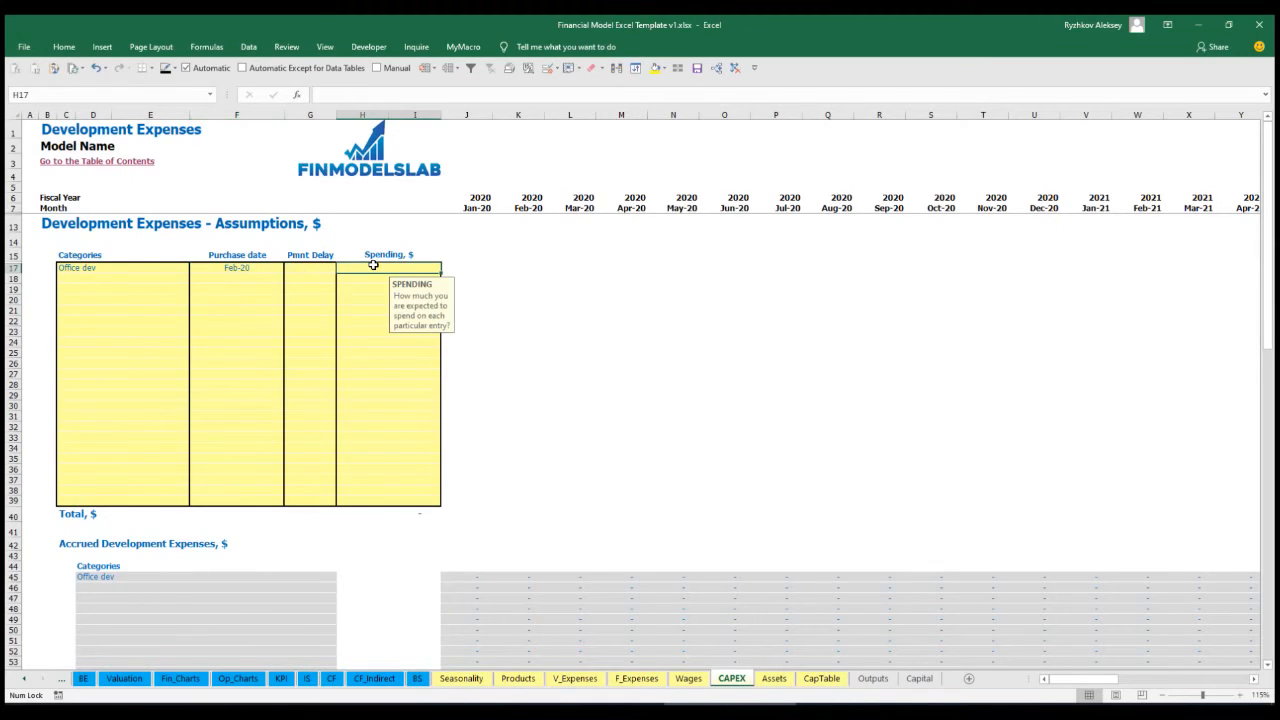
type("10000")
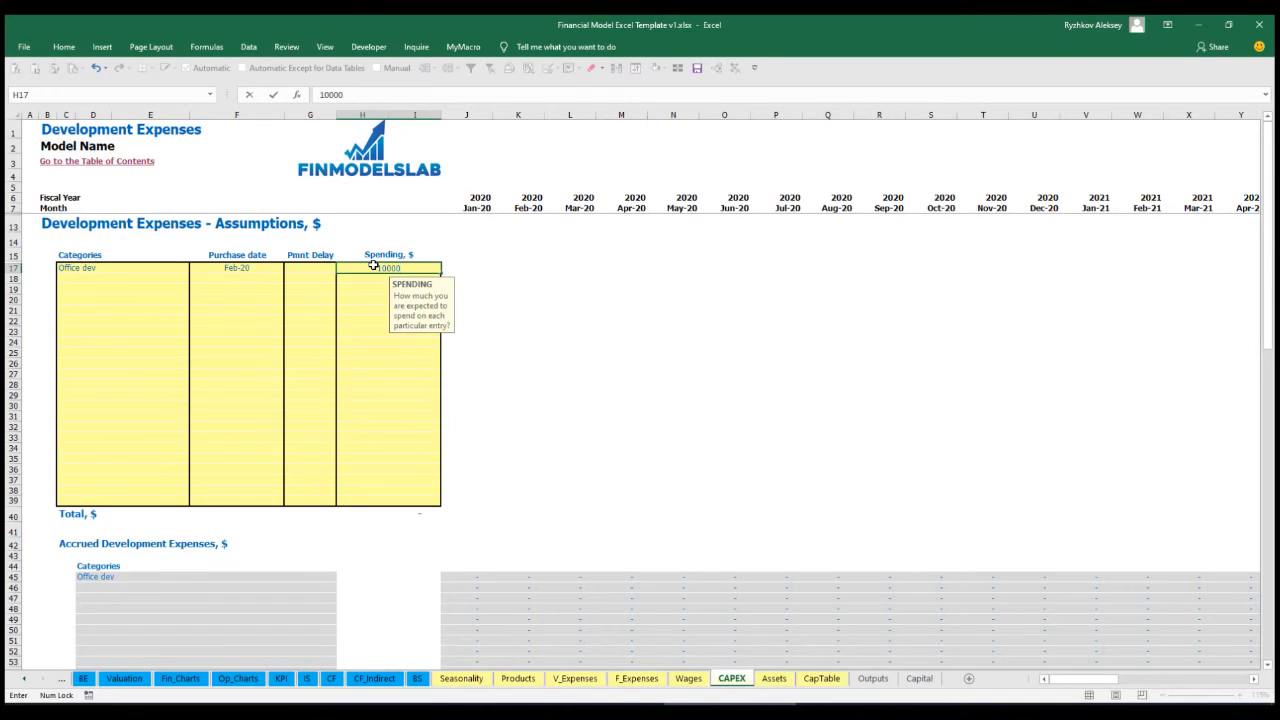
key("Return")
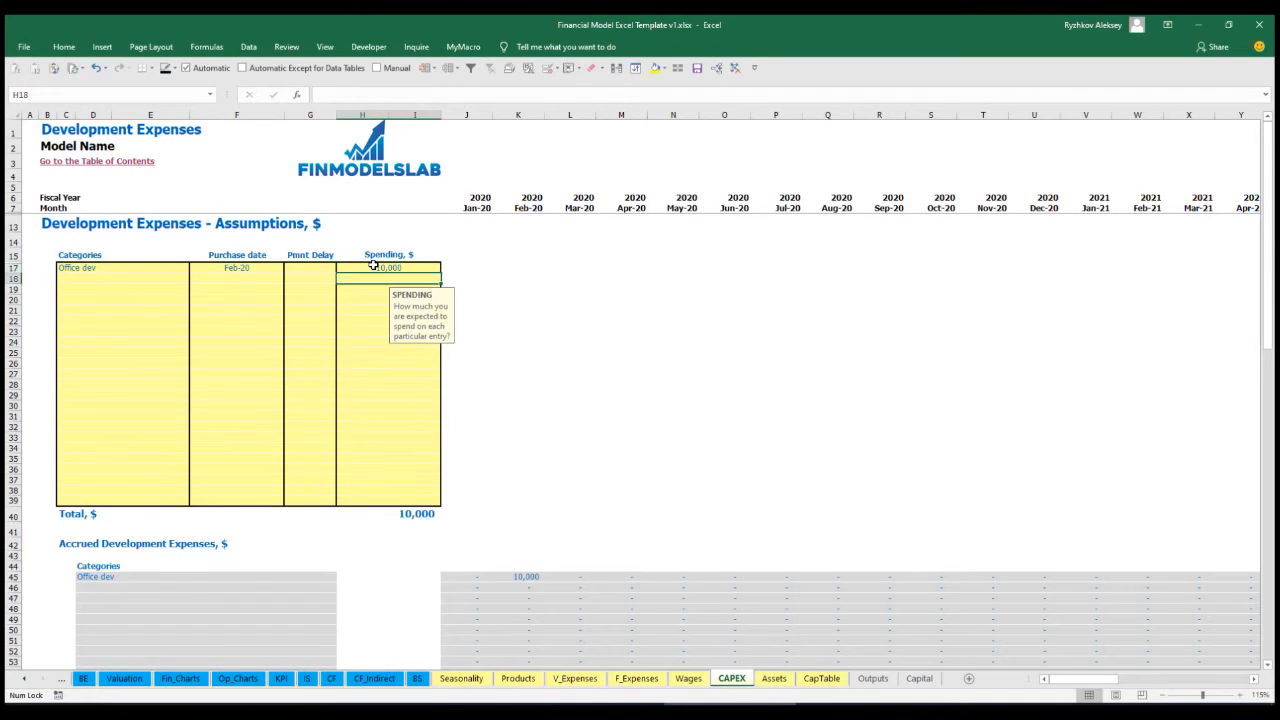
left_click(315, 269)
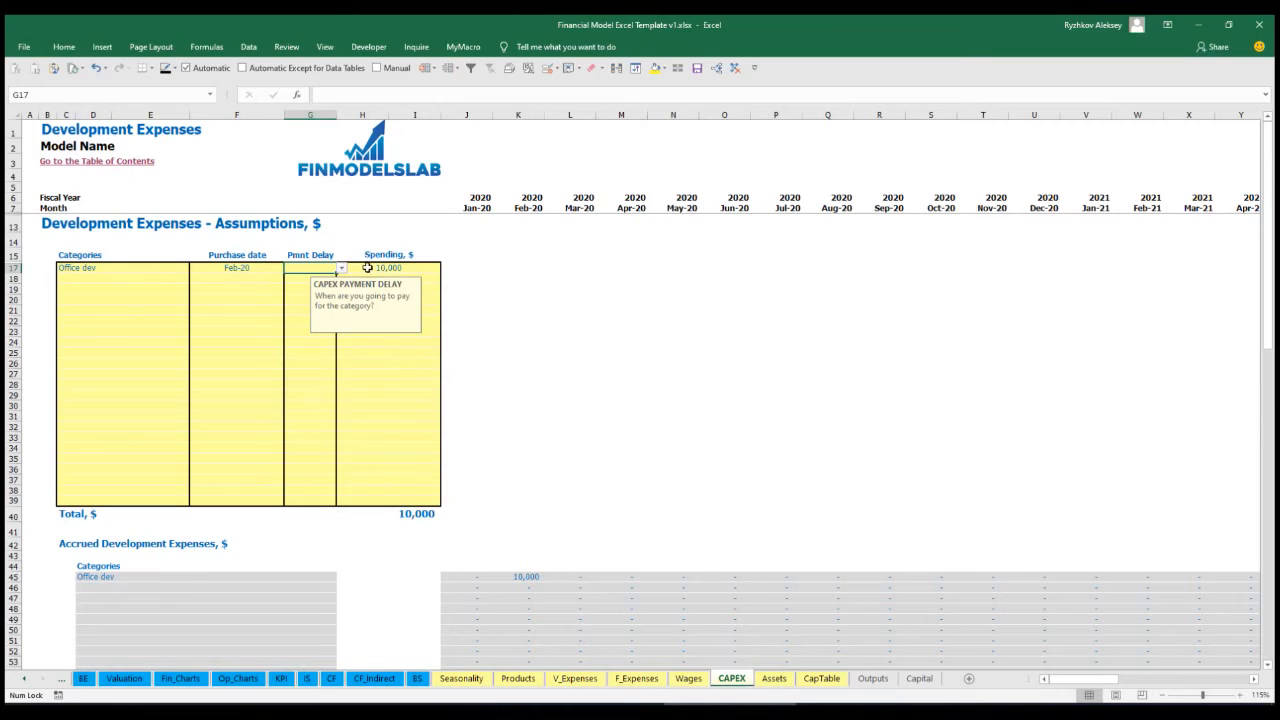
left_click(342, 270)
left_click(305, 301)
left_click(555, 303)
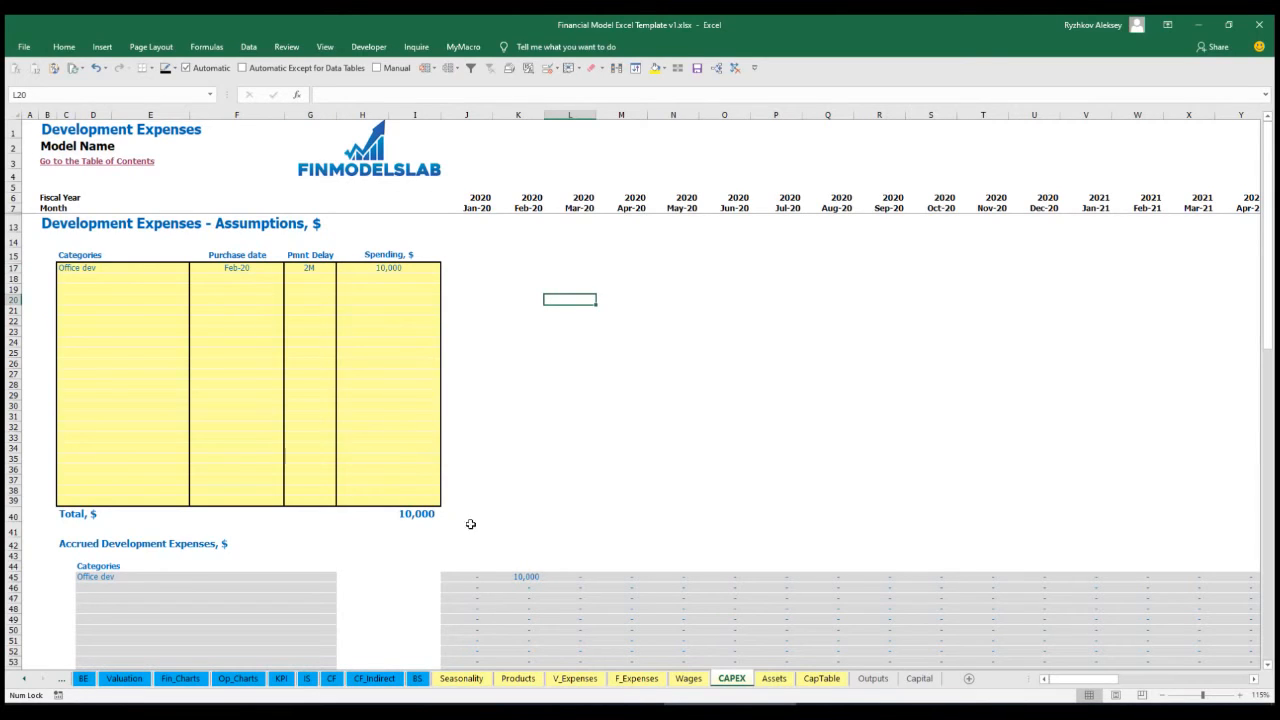
Examine the accrued and paid Office dev amounts by month and the development expenses summary below them.
left_click(527, 579)
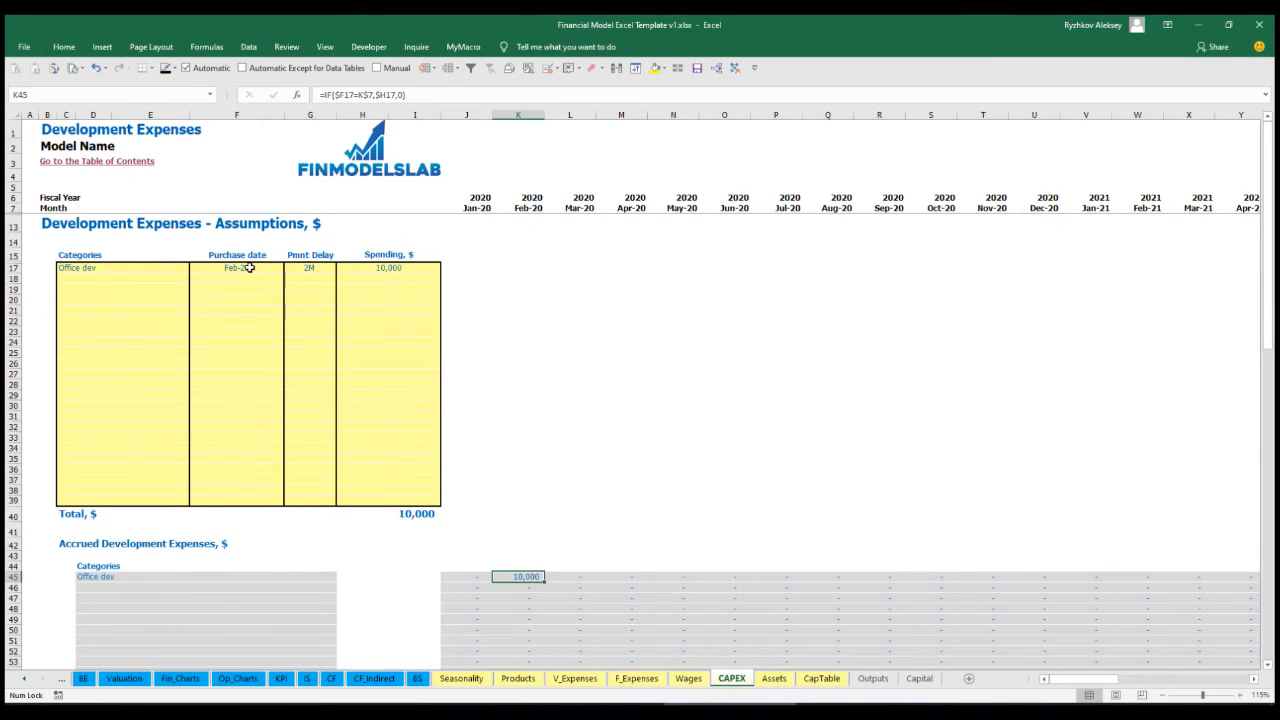
scroll(519, 316, "down", 10)
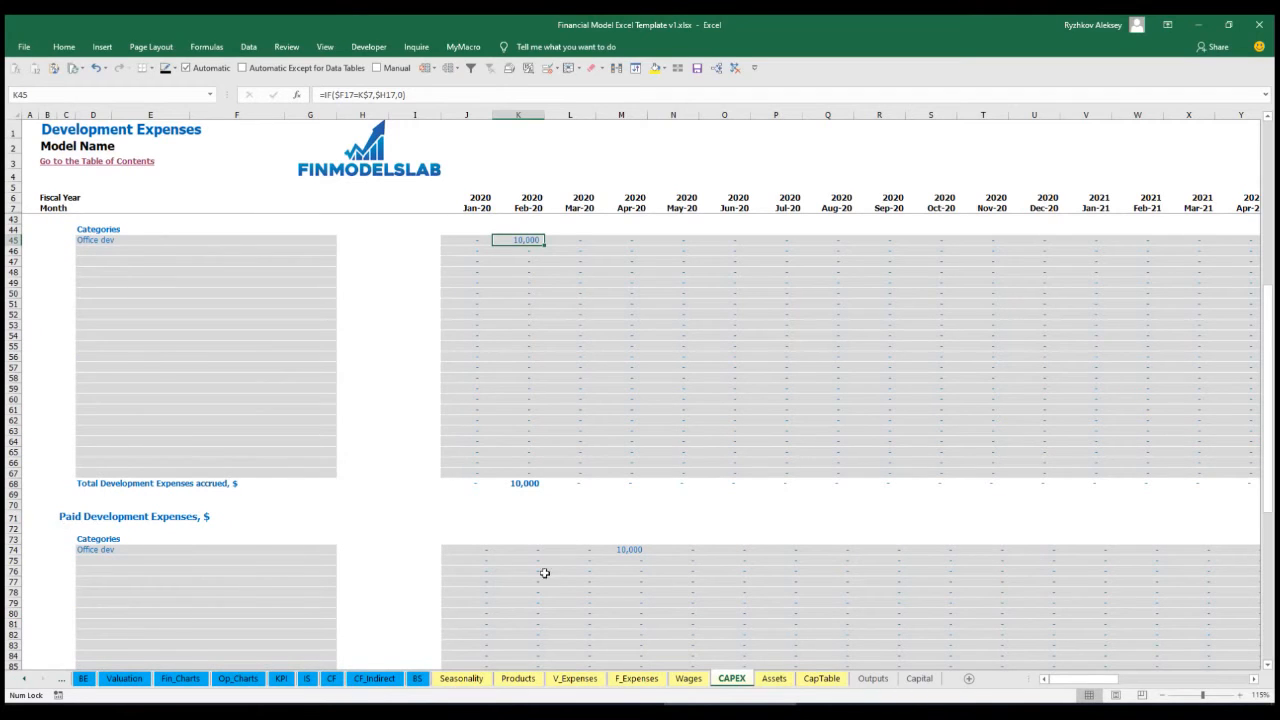
left_click(621, 550)
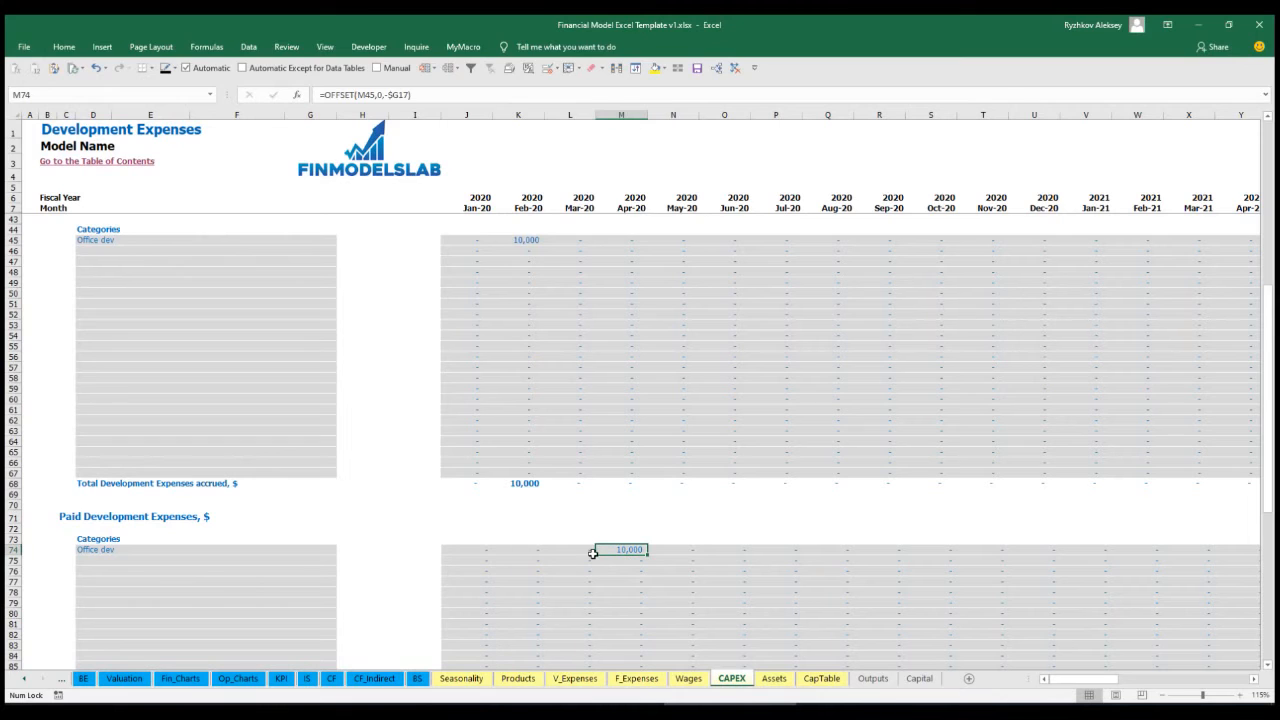
scroll(597, 548, "down", 13)
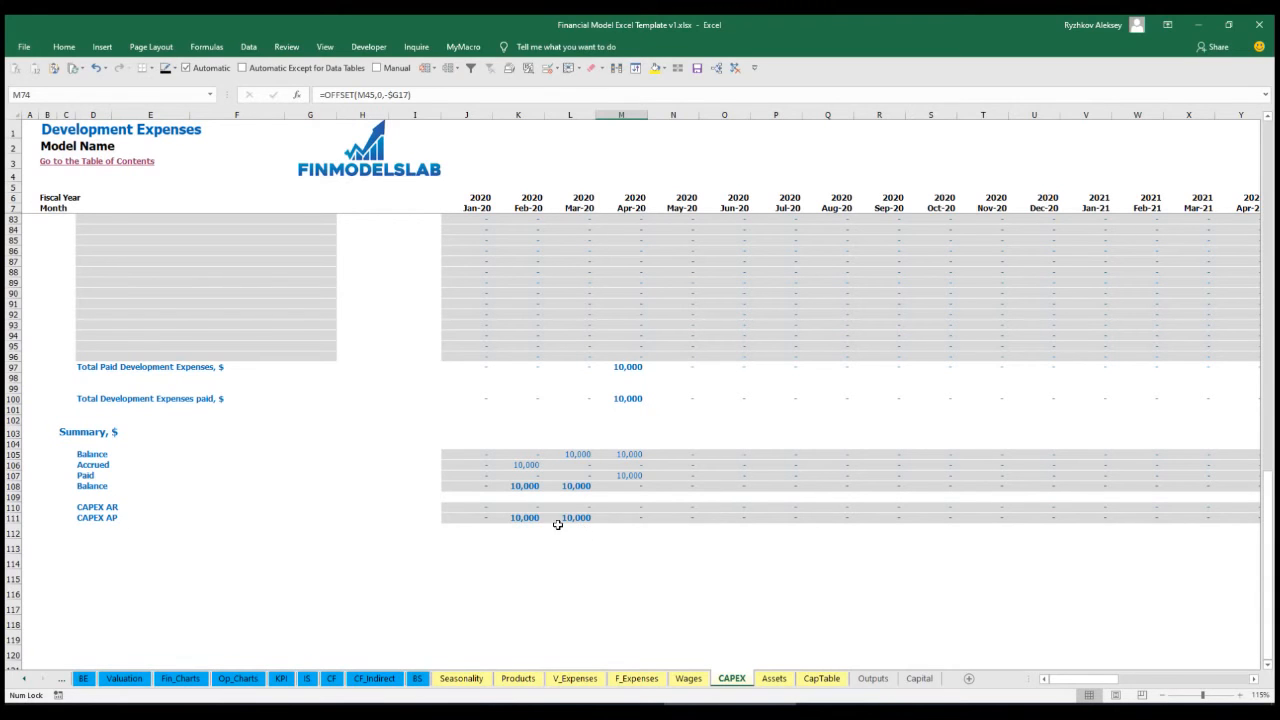
scroll(577, 438, "up", 20)
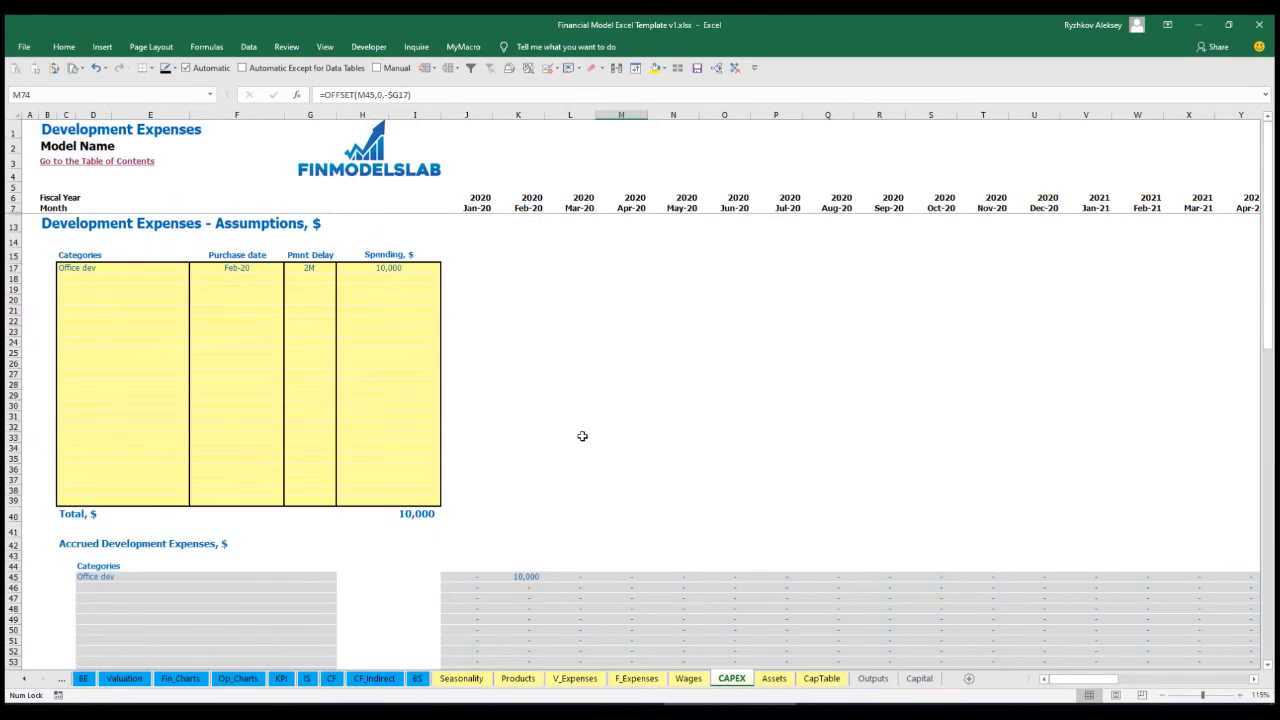
Add Other dev exp as the second development expense category on the CAPEX sheet, with purchase date Mar-20.
left_click(103, 277)
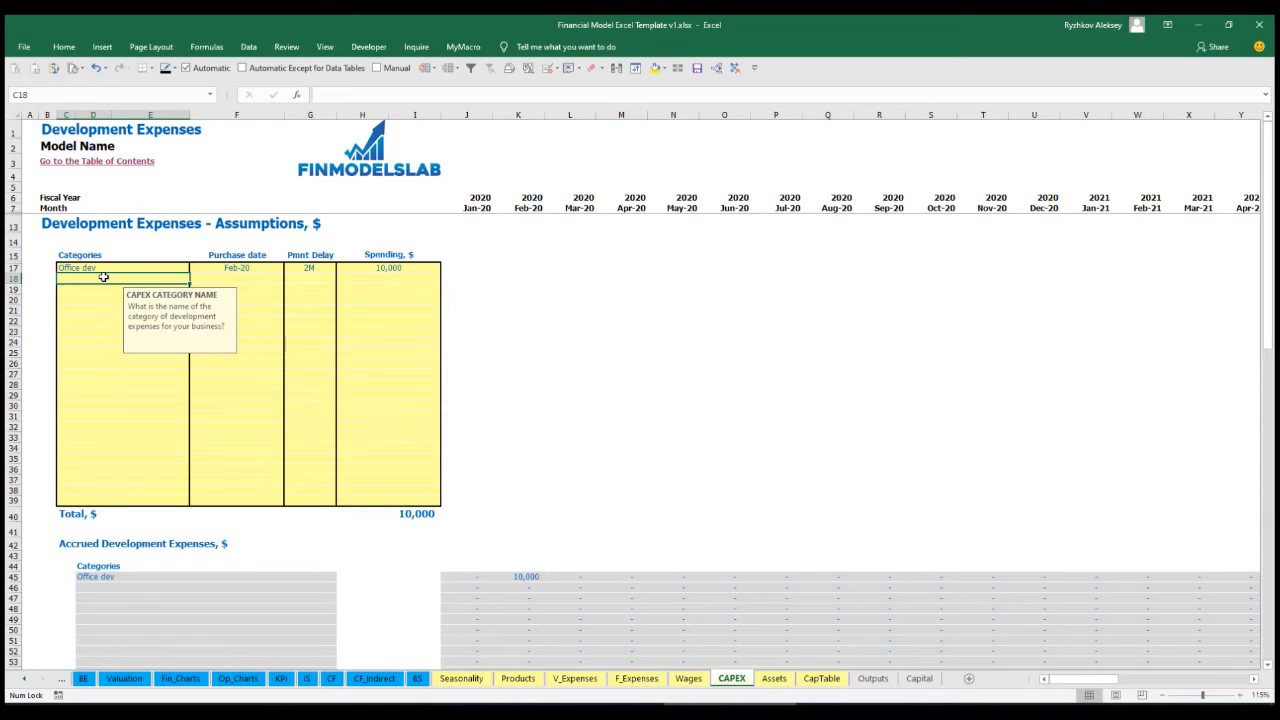
type("Other dev exp")
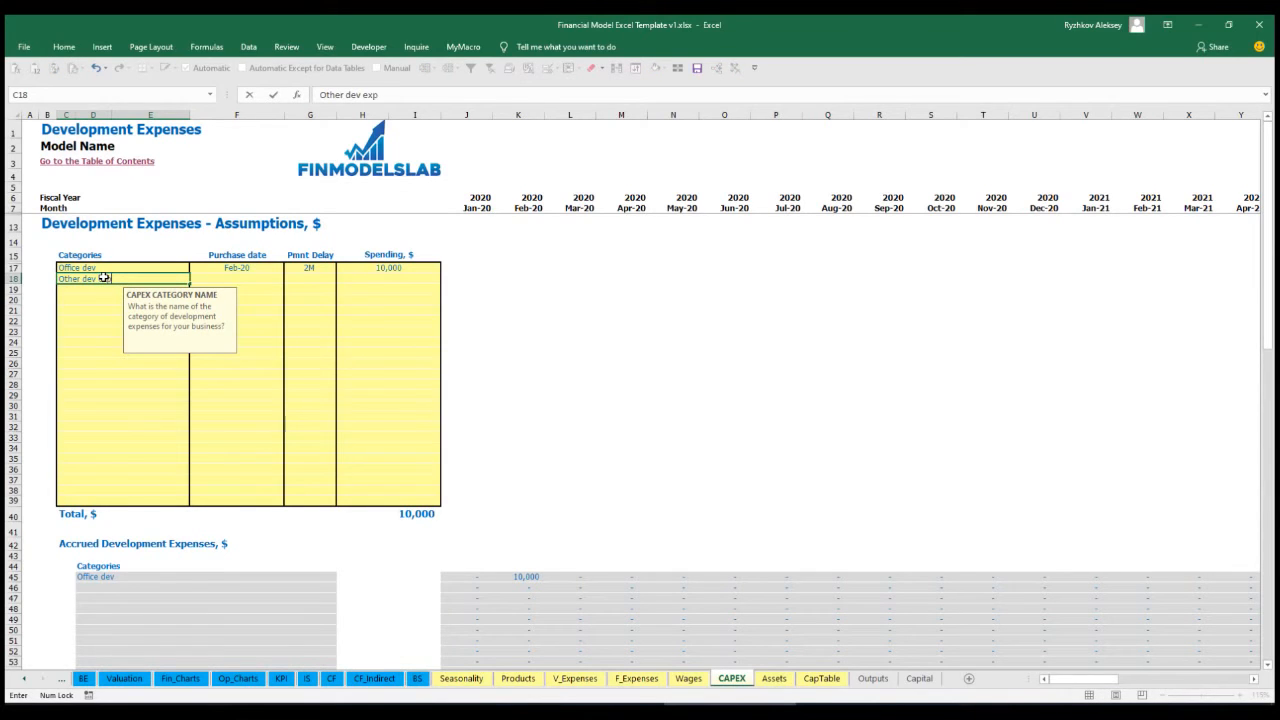
left_click(264, 278)
left_click(289, 279)
left_click(272, 309)
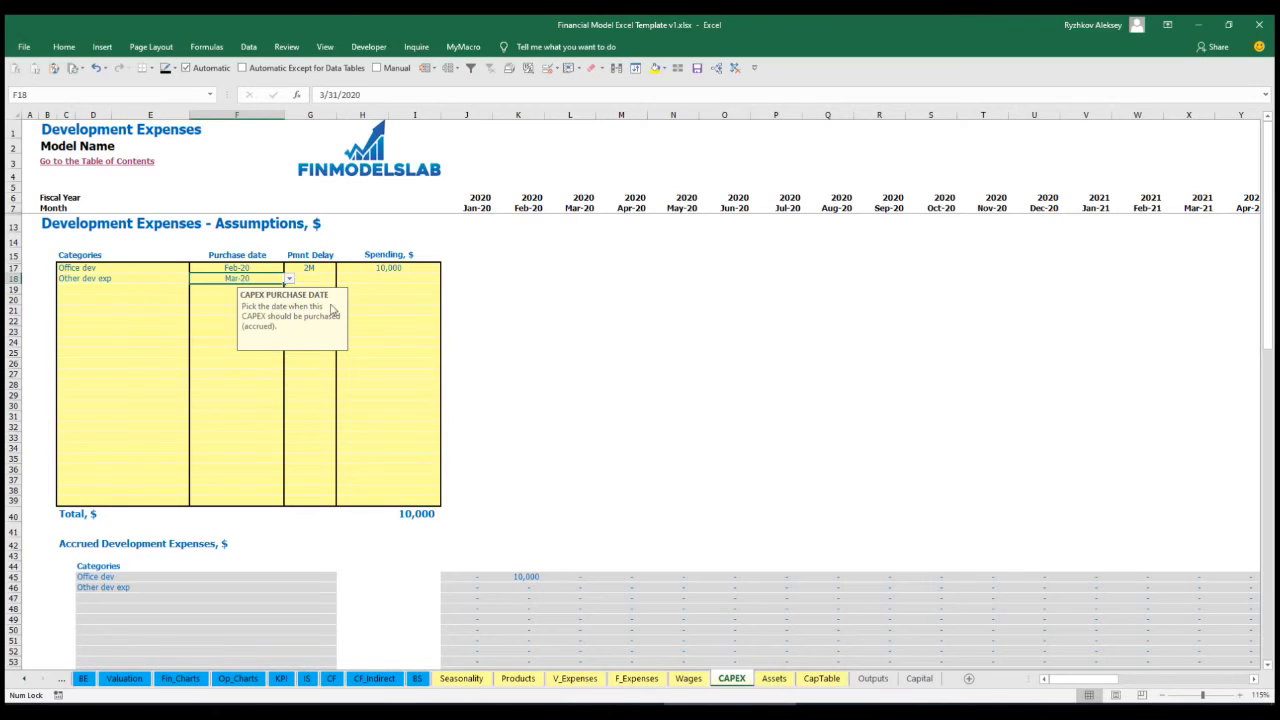
Set the Other dev exp spending to $5,000 and its payment delay to 0M.
left_click(372, 282)
type("5000")
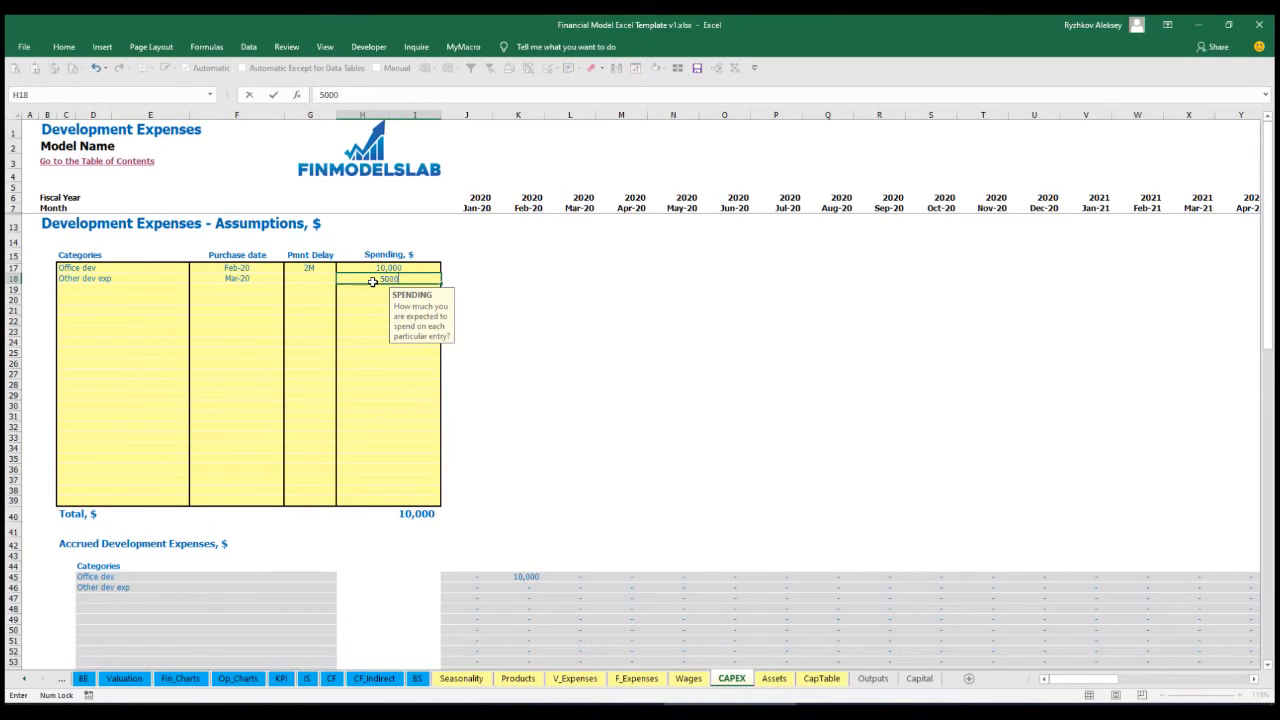
key("Return")
left_click(321, 282)
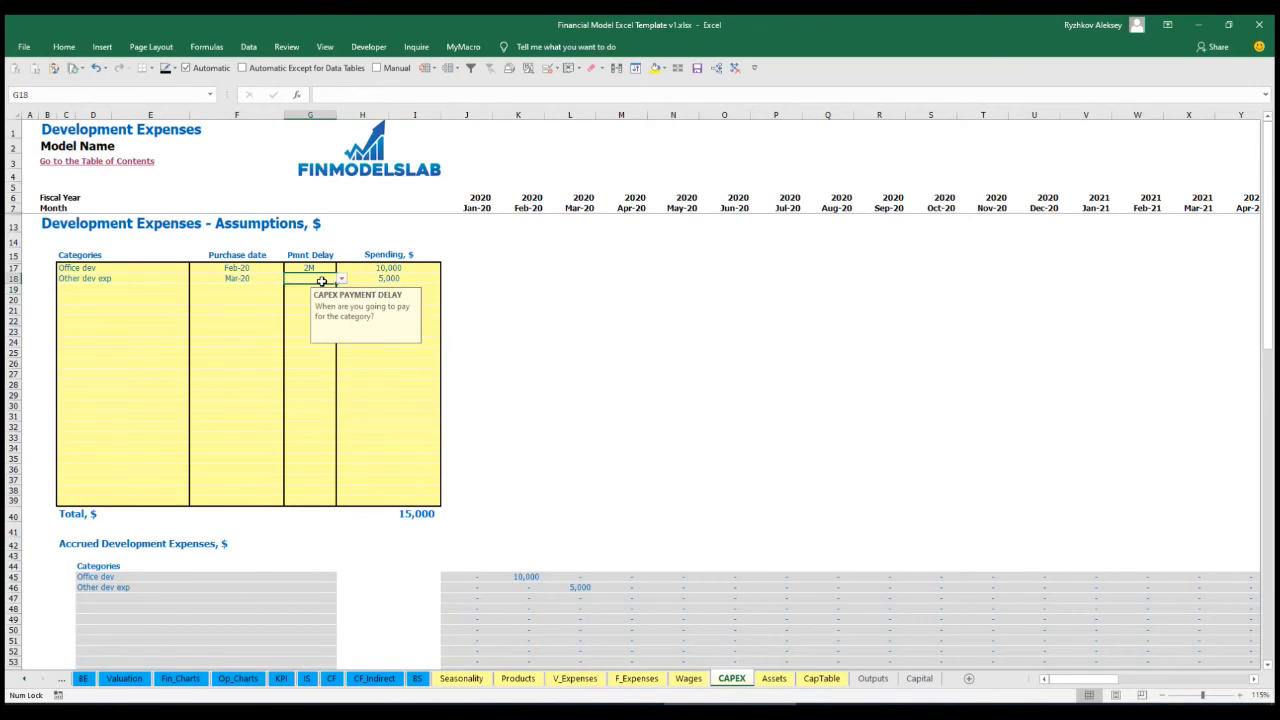
left_click(344, 281)
left_click(300, 288)
Examine the accrued and paid amounts by month for Other dev exp and the development expense total.
scroll(556, 518, "down", 3)
left_click(578, 478)
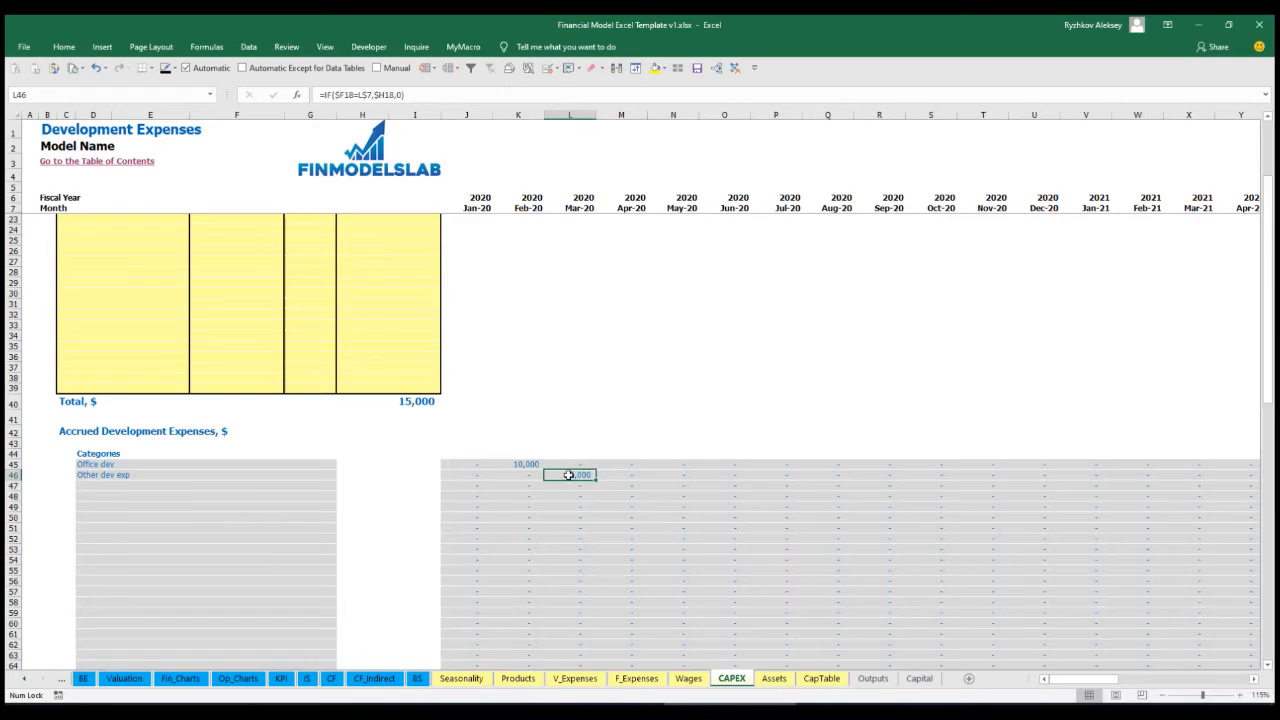
scroll(570, 475, "down", 10)
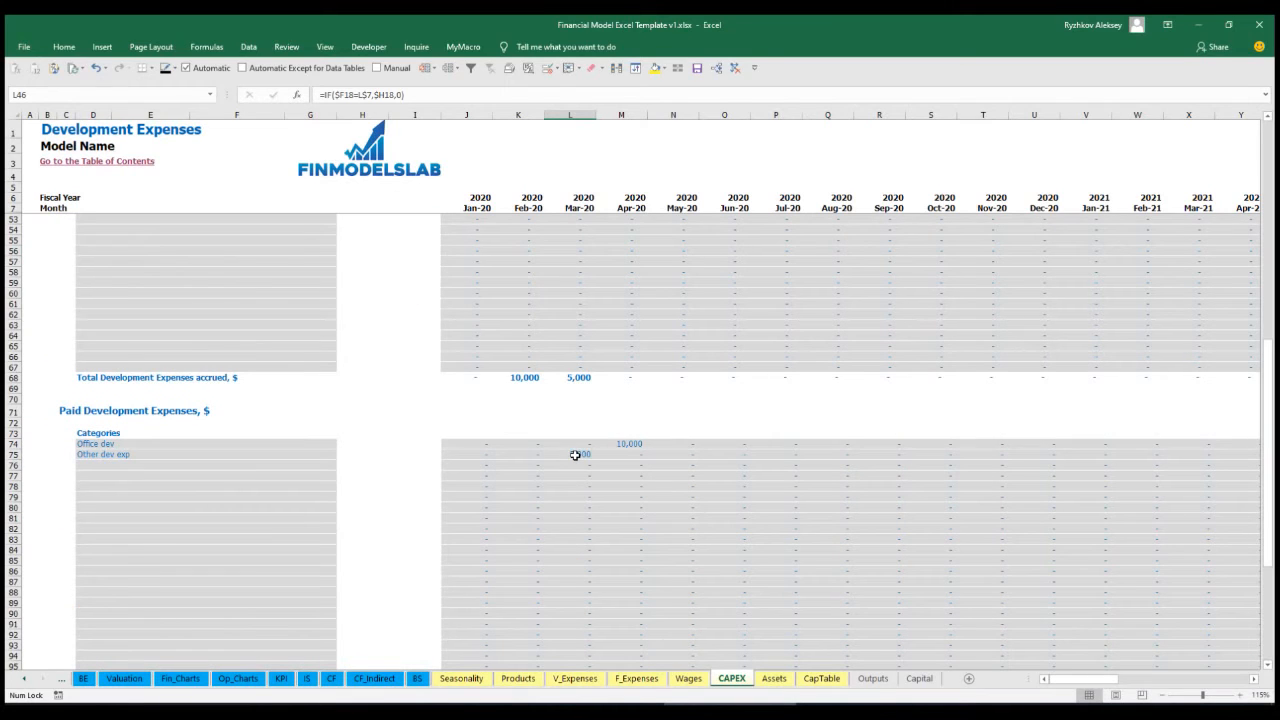
scroll(575, 455, "up", 13)
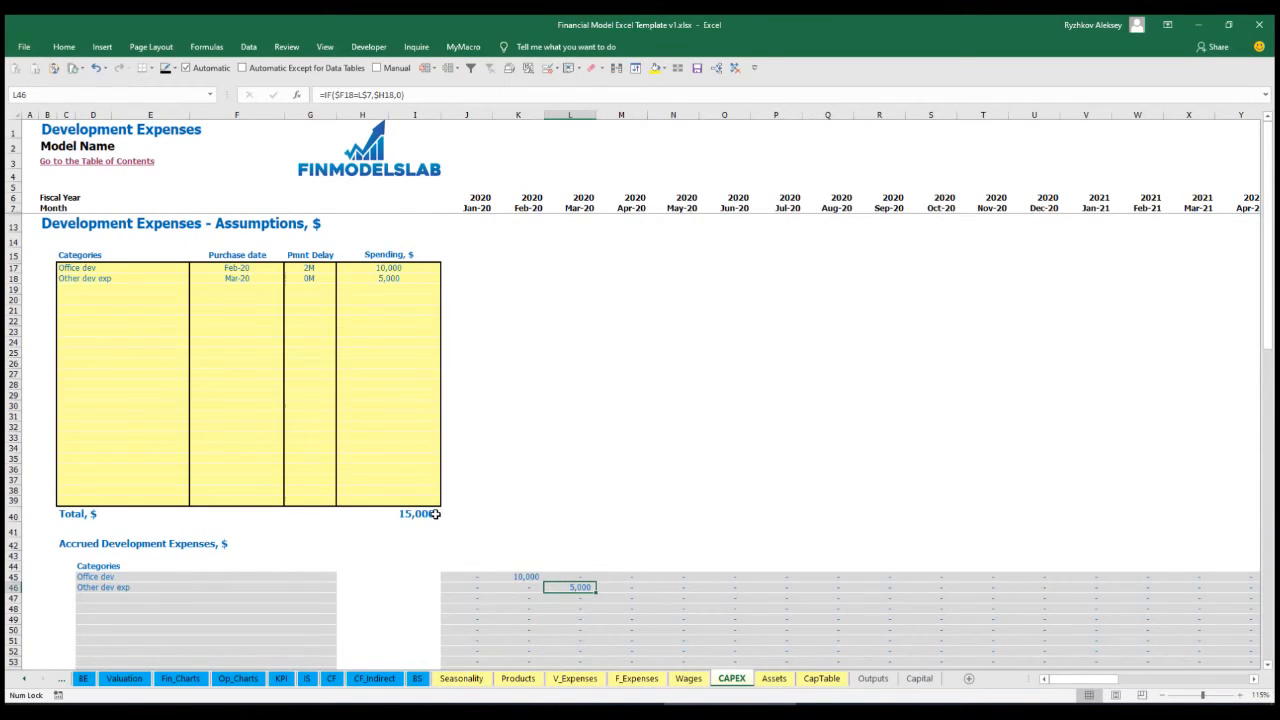
Review the Development Expenses capital expenditure, book depreciation and closing net book value on the Assets sheet.
left_click(774, 678)
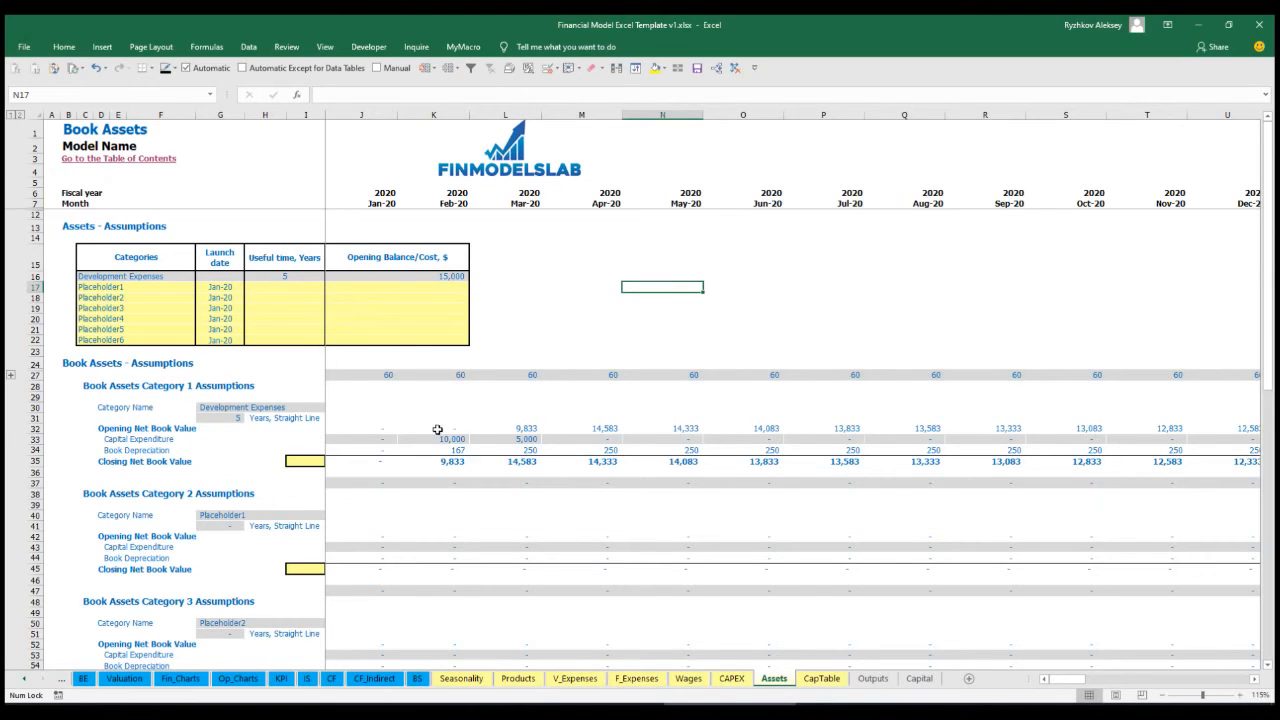
left_click(35, 450)
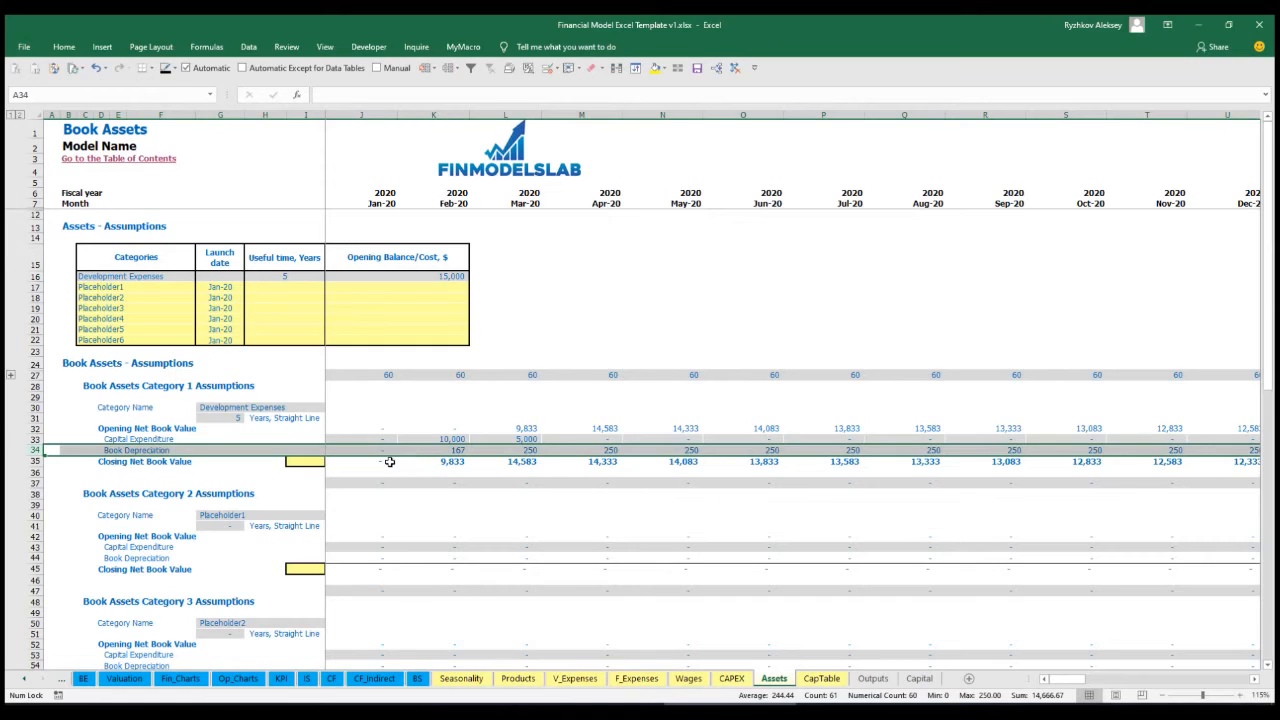
left_click_drag(360, 439, 634, 439)
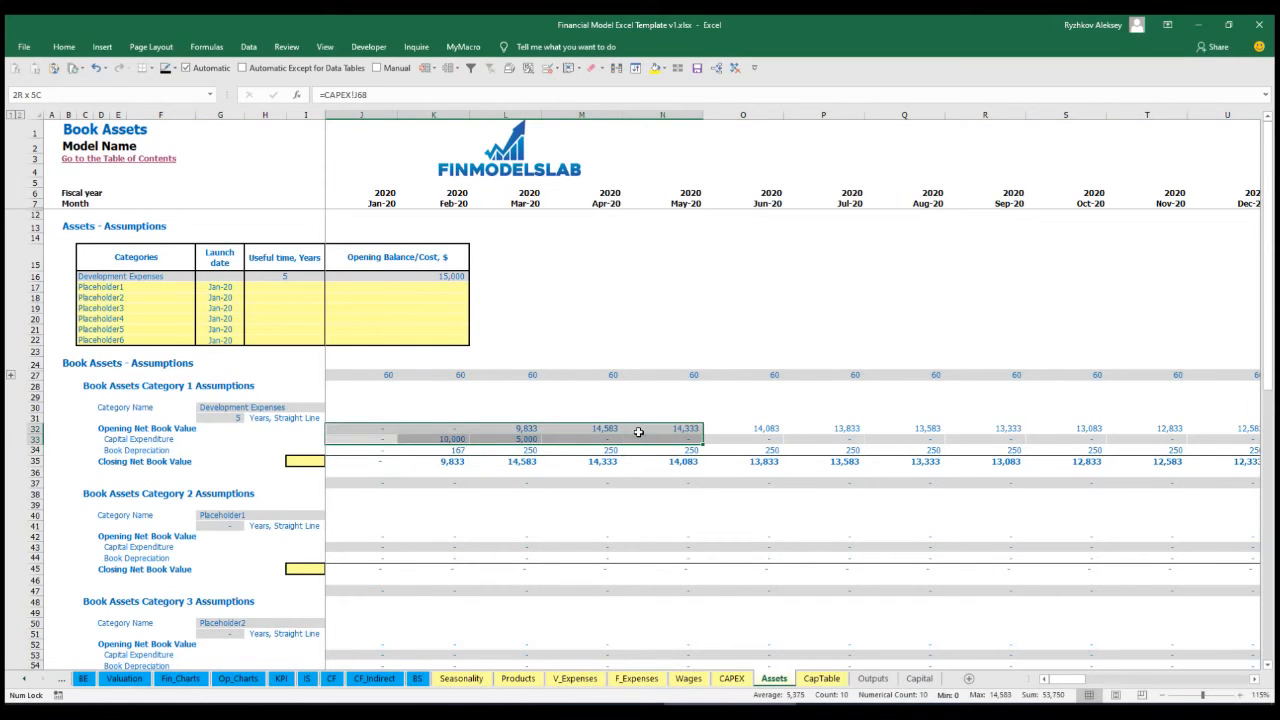
left_click_drag(380, 461, 712, 465)
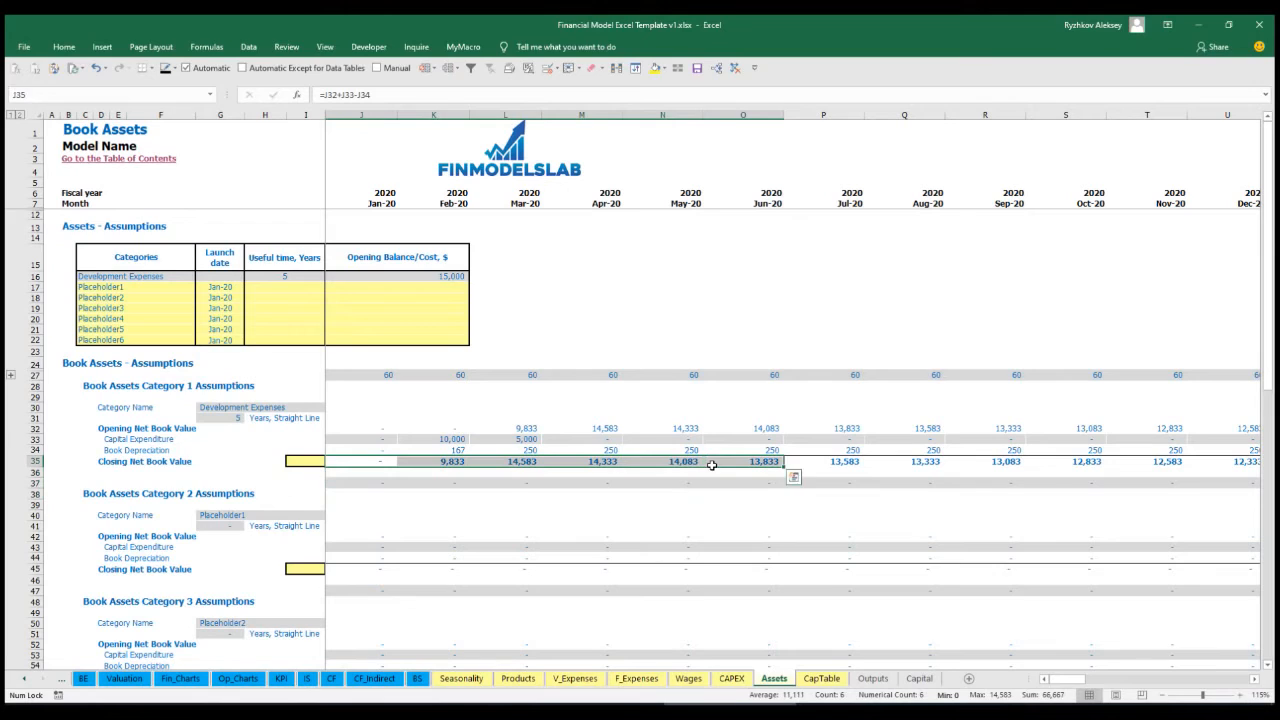
Rename the Placeholder1 asset category as Other assets and set its useful time to 10 years.
left_click(152, 286)
type("Other assets")
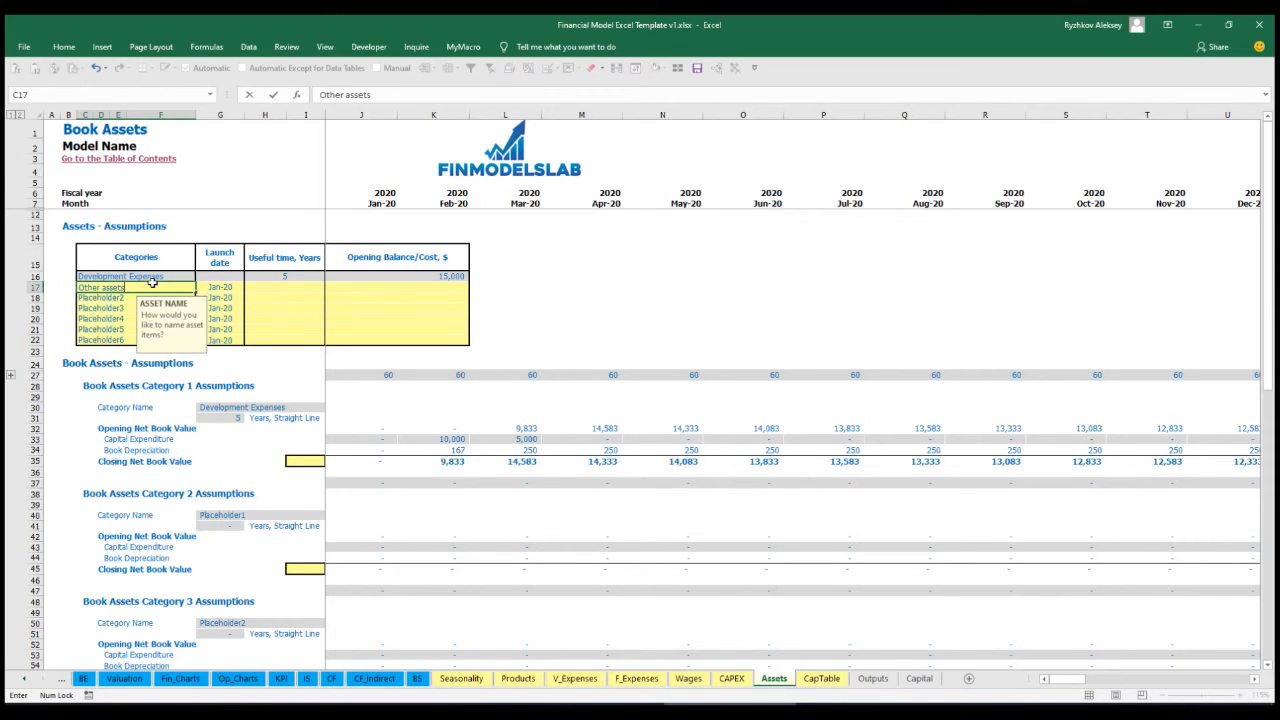
key("Return")
left_click(314, 286)
type("10")
key("Return")
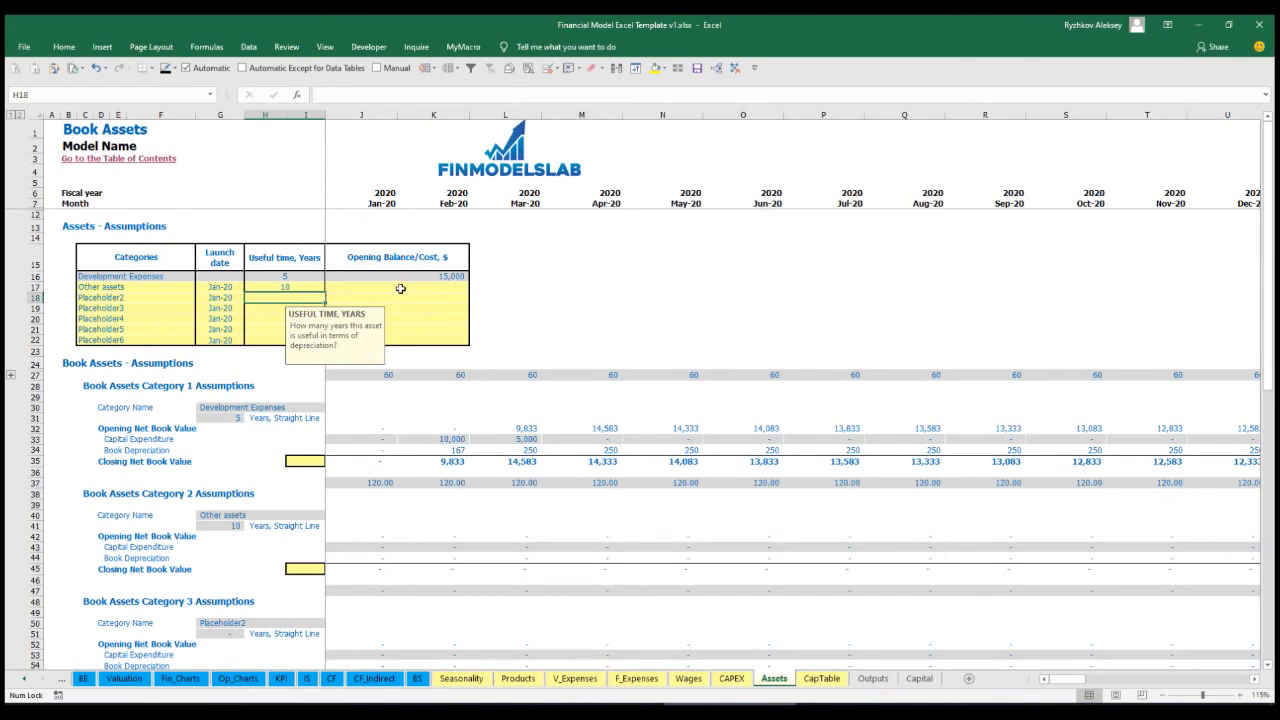
Set the Other assets opening balance/cost to $25,000 and its launch date to Apr-20.
left_click(400, 288)
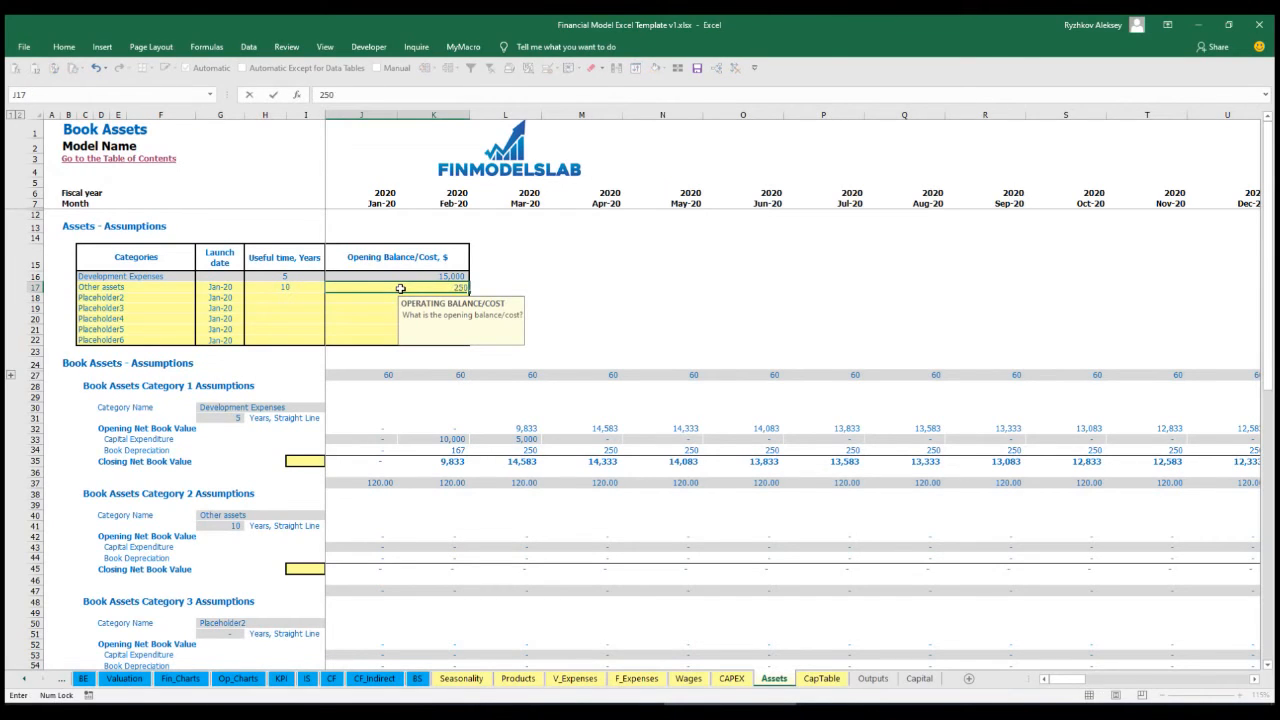
type("0")
key("Return")
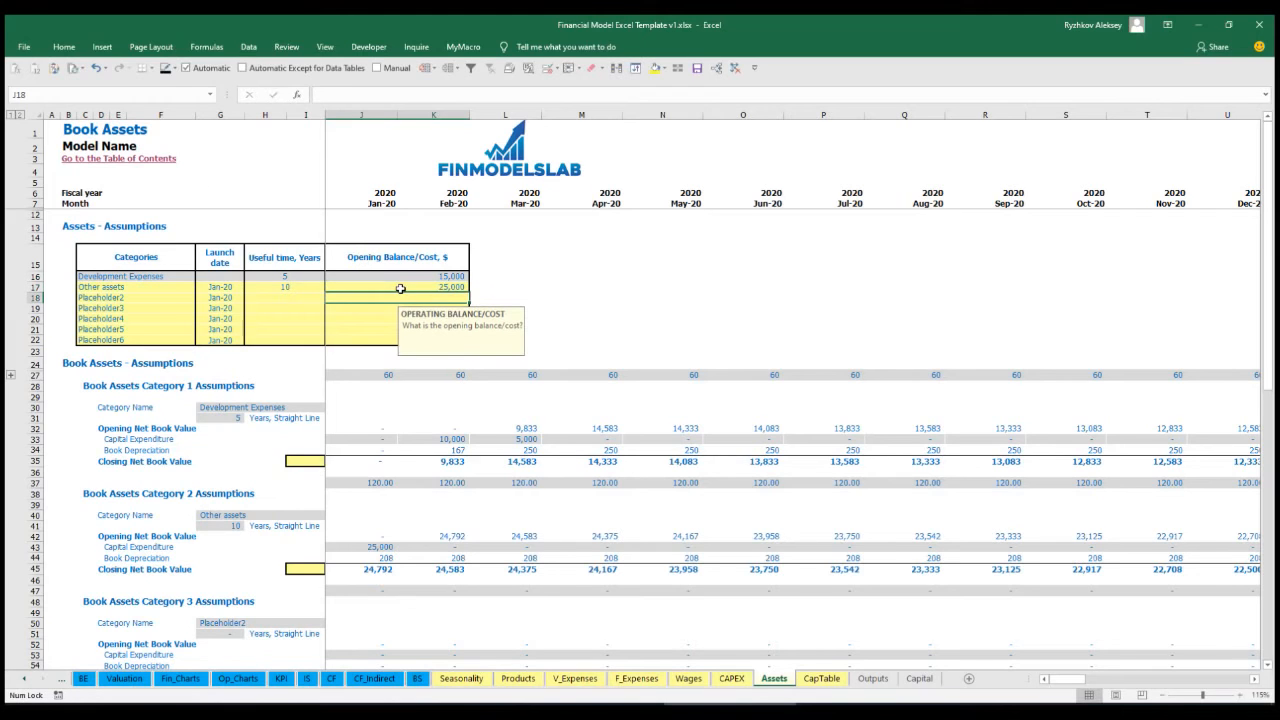
left_click(225, 287)
left_click(249, 287)
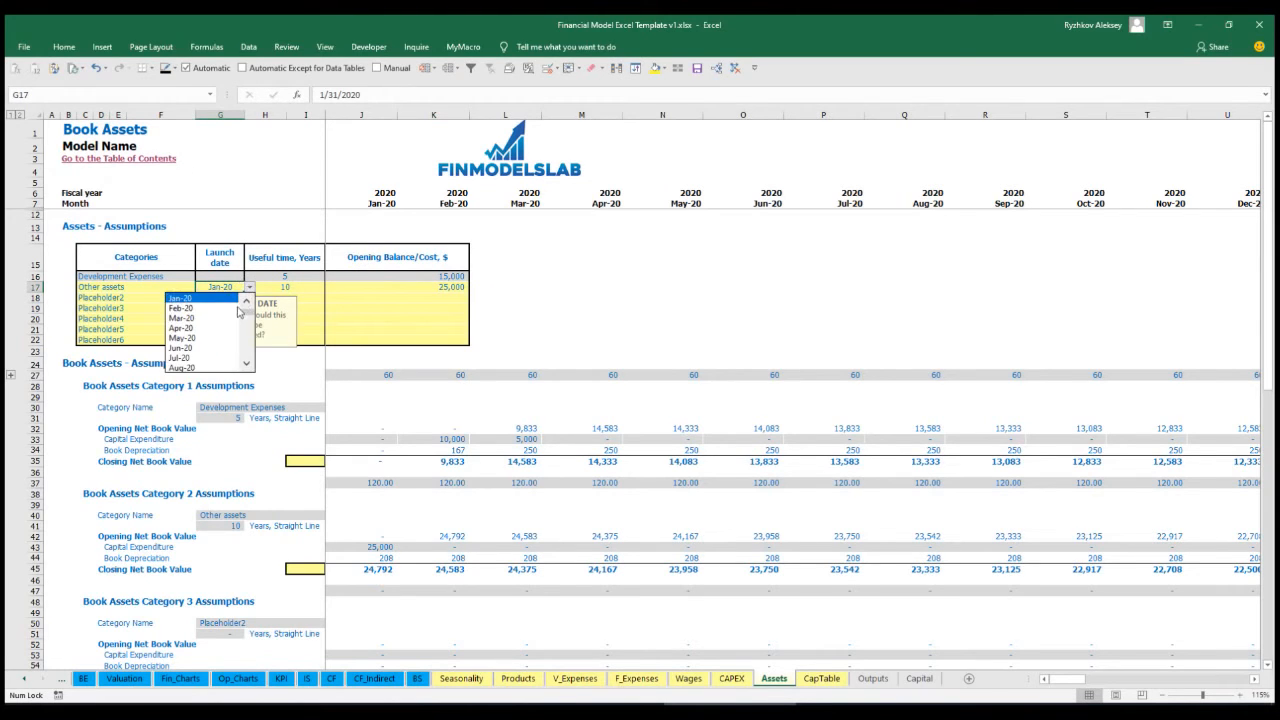
left_click(222, 330)
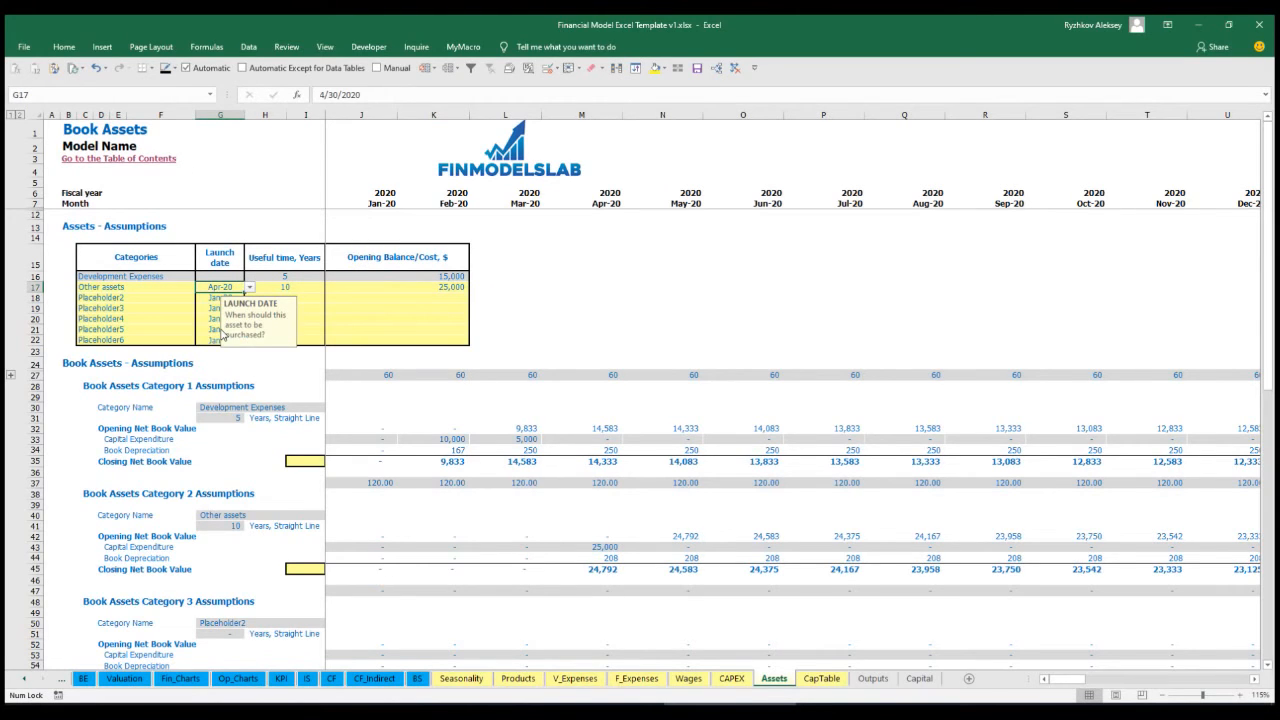
Examine the capital expenditure, monthly book depreciation and closing net book value calculated for Other assets.
left_click(607, 548)
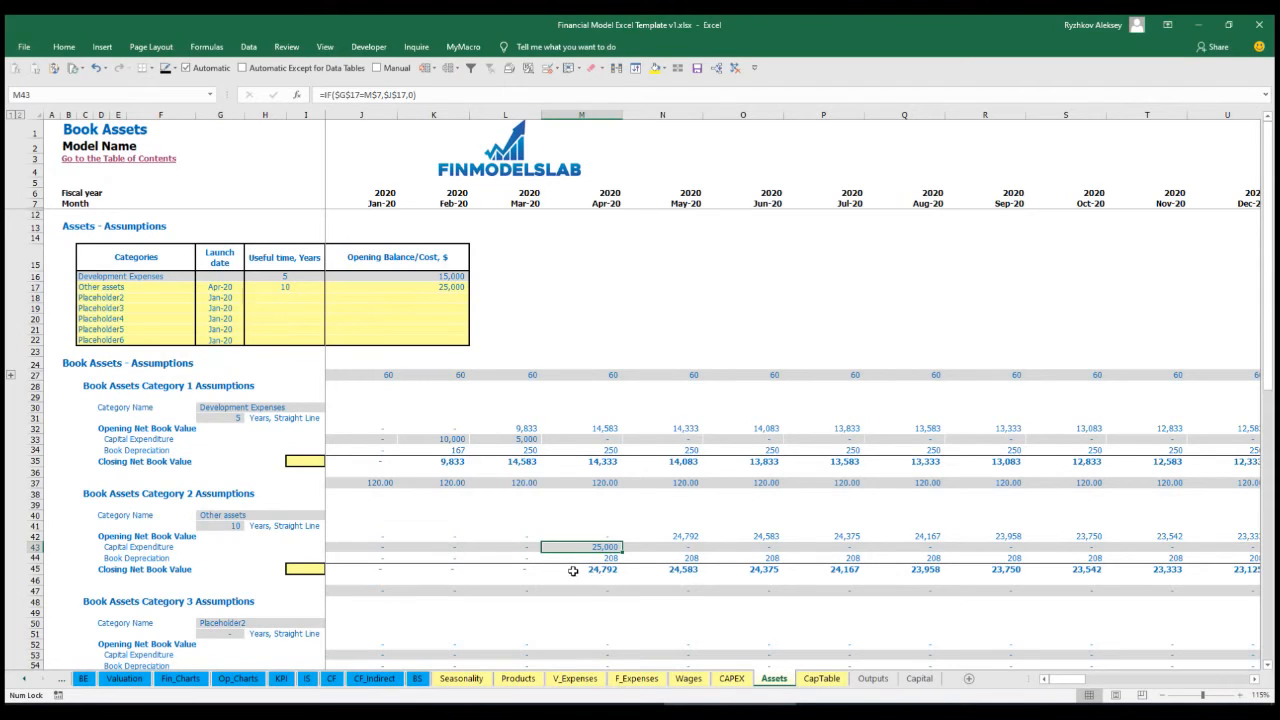
left_click_drag(610, 556, 832, 558)
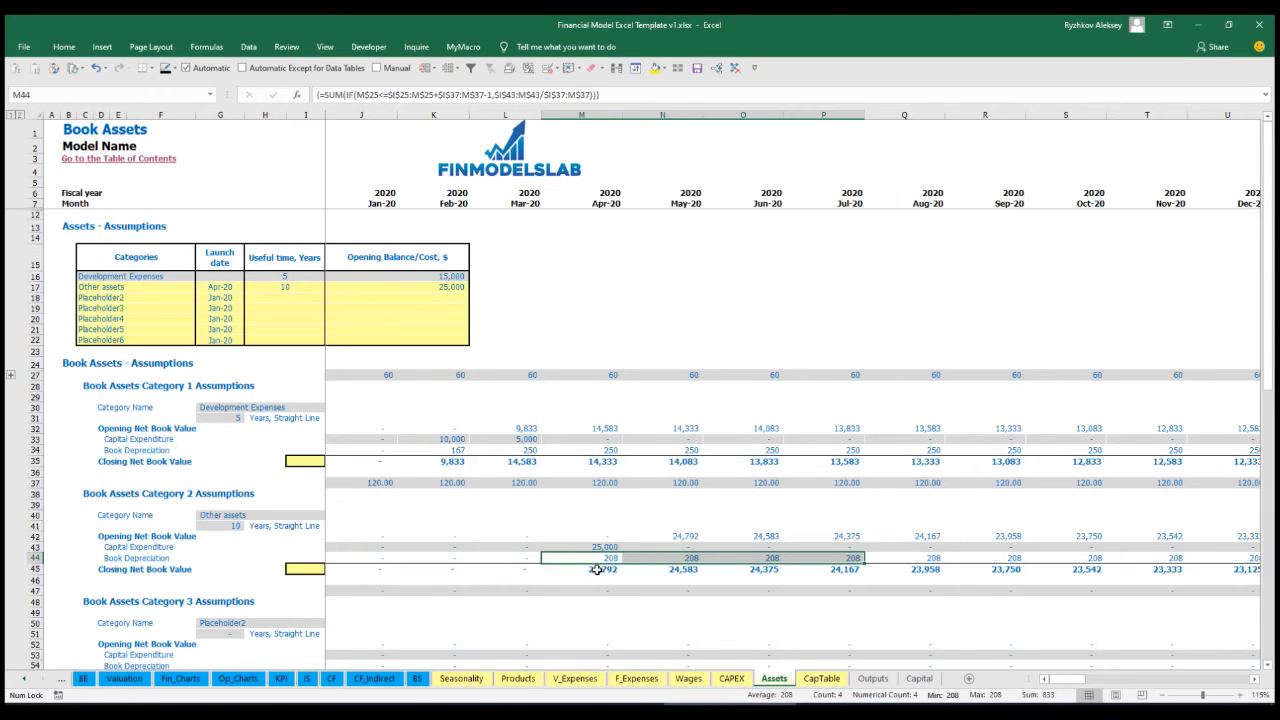
left_click_drag(611, 571, 876, 568)
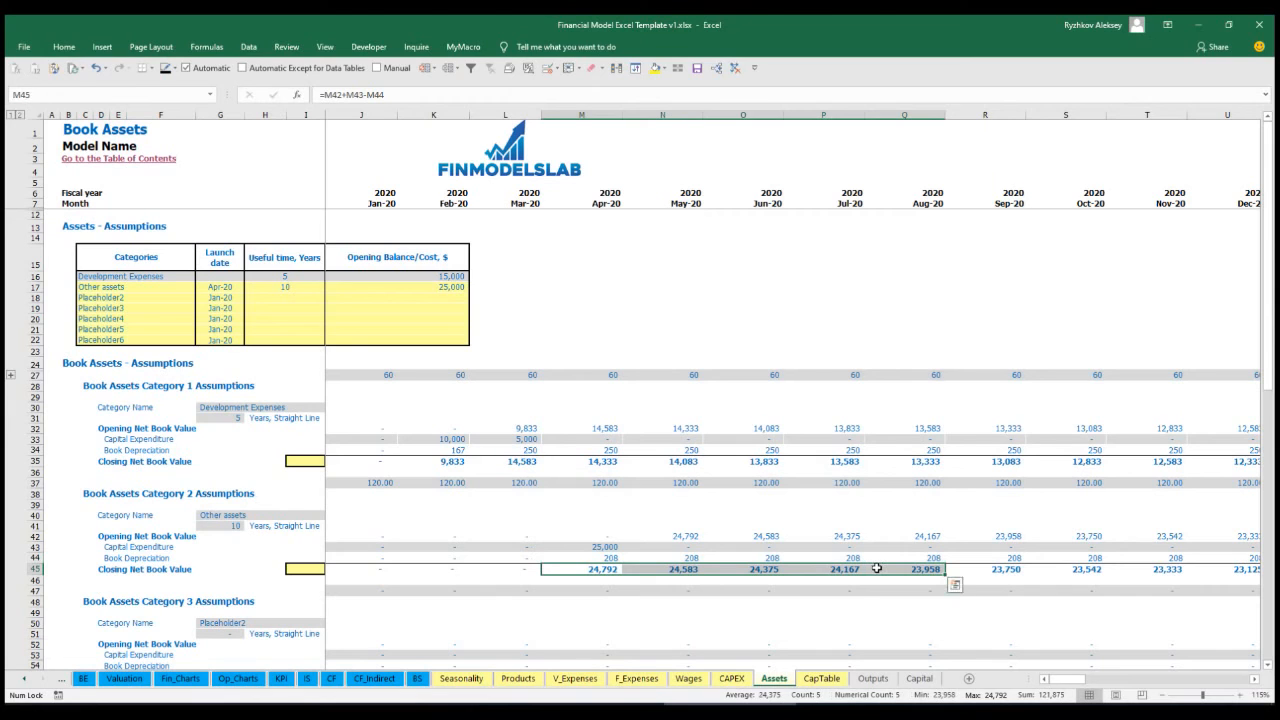
Check depreciation in the income statement, investing cash flows in the cash flow statement, and fixed assets, CAPEX prepayment and payable in the balance sheet.
left_click(307, 678)
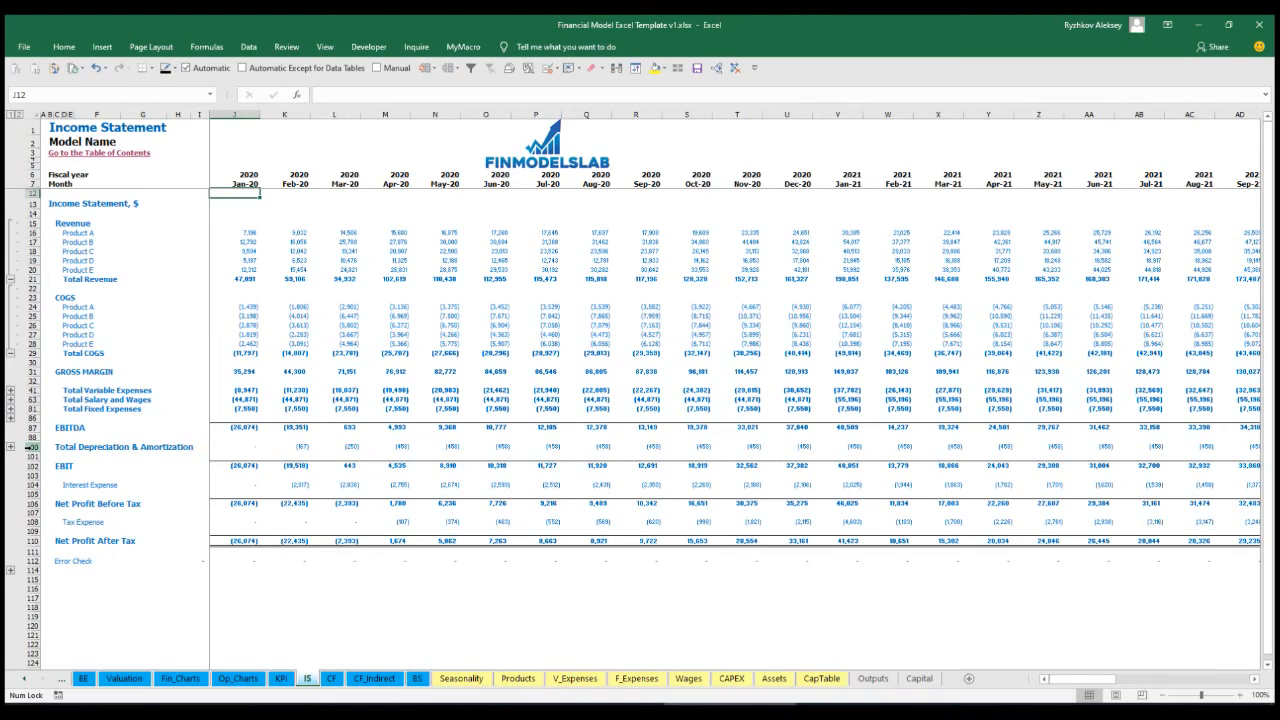
left_click(328, 679)
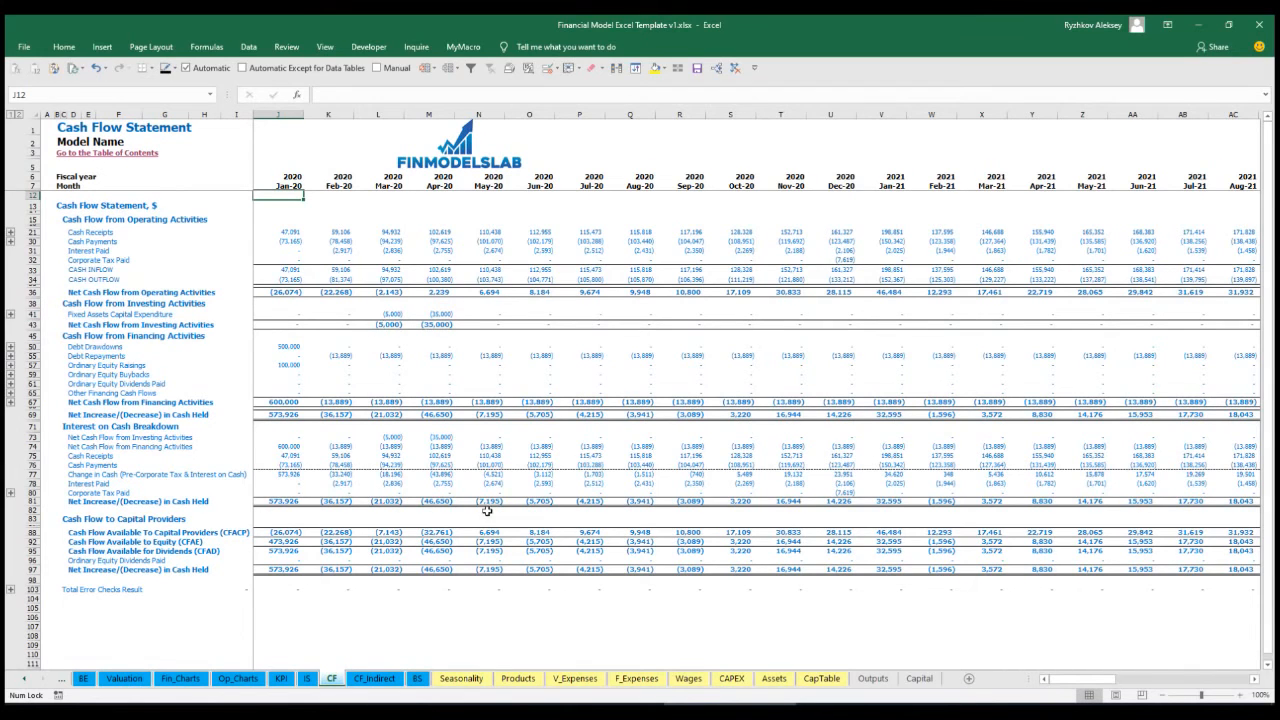
left_click(417, 679)
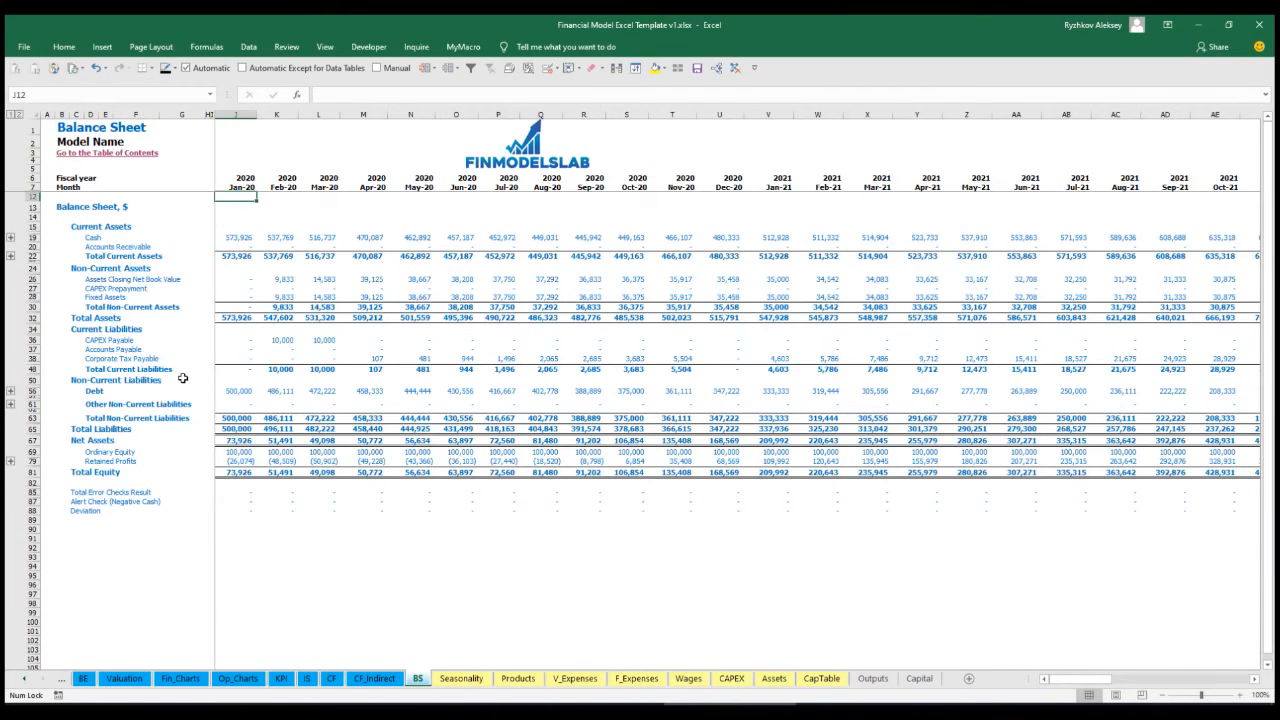
left_click(33, 297)
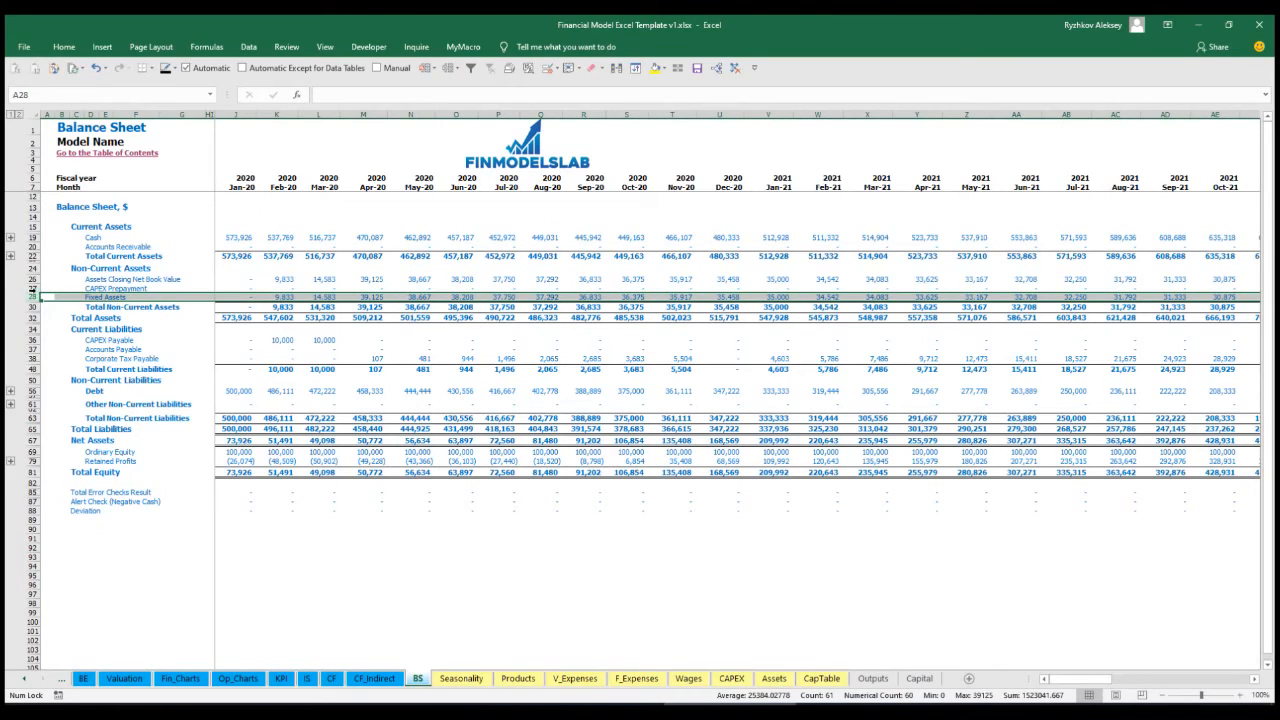
left_click(31, 288)
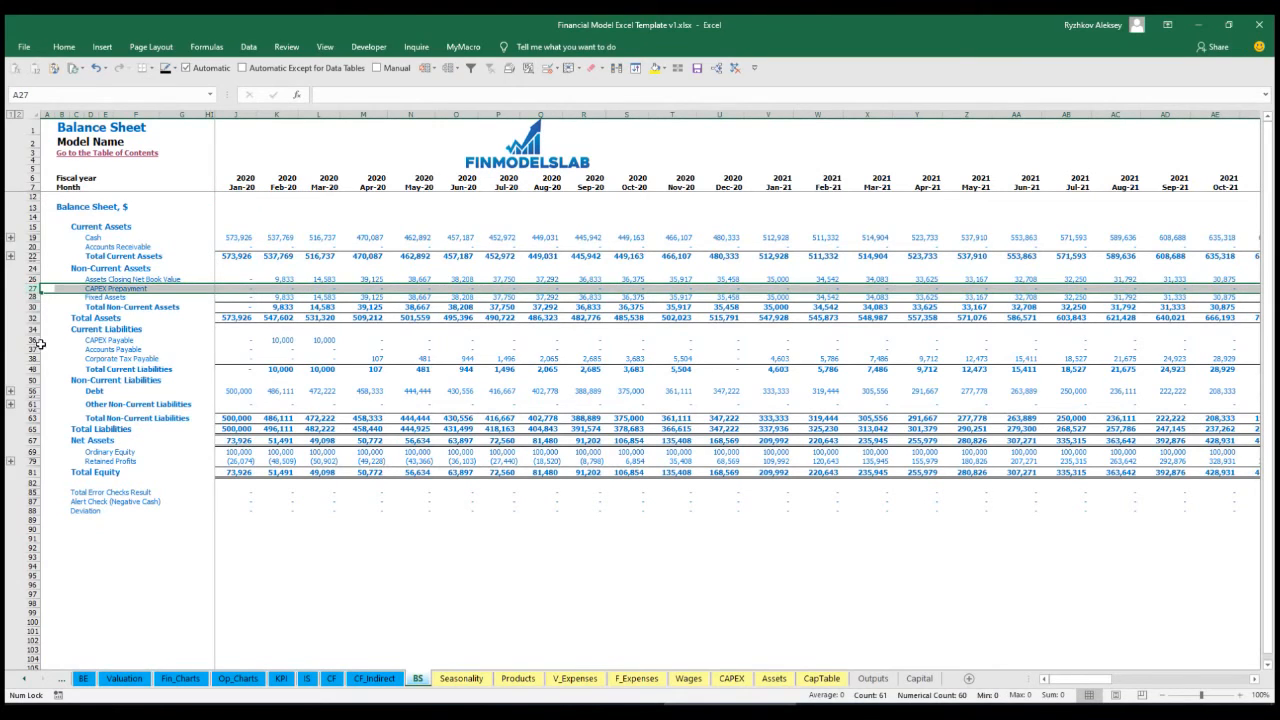
left_click(35, 340)
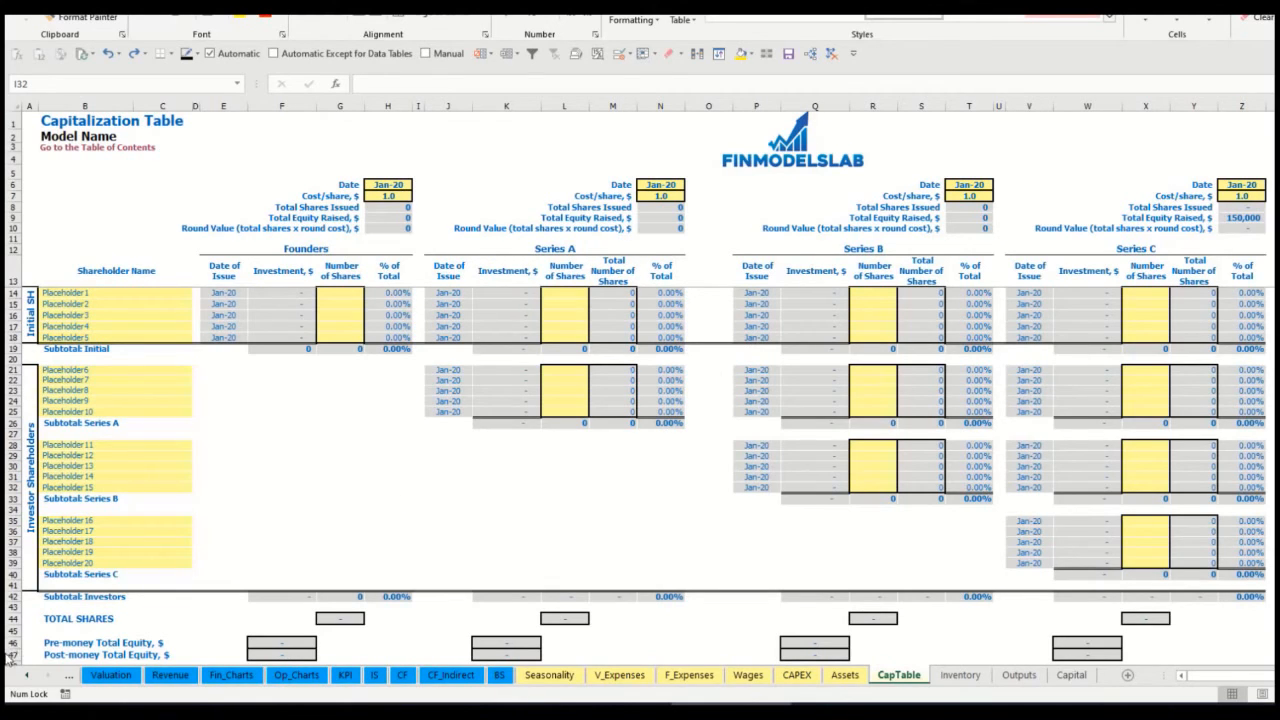
Name the first two initial shareholders in the capitalization table Founder 1 and Founder 2.
left_click(68, 291)
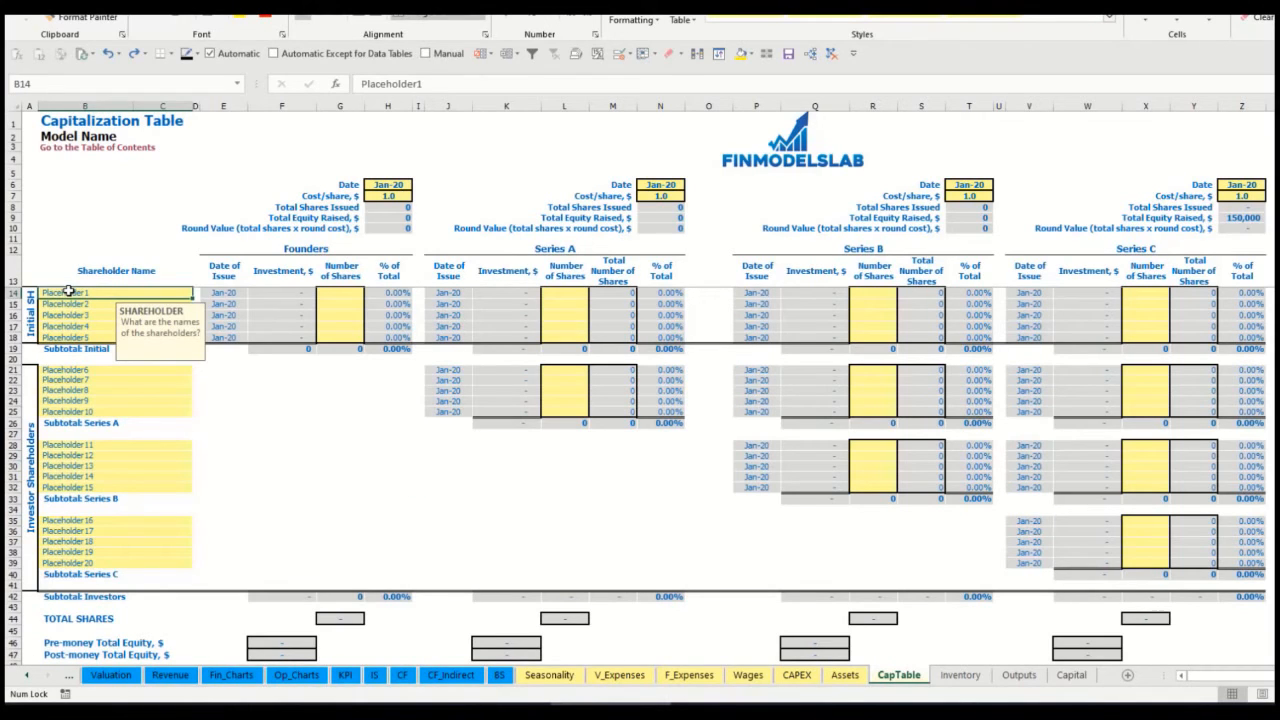
type("Found")
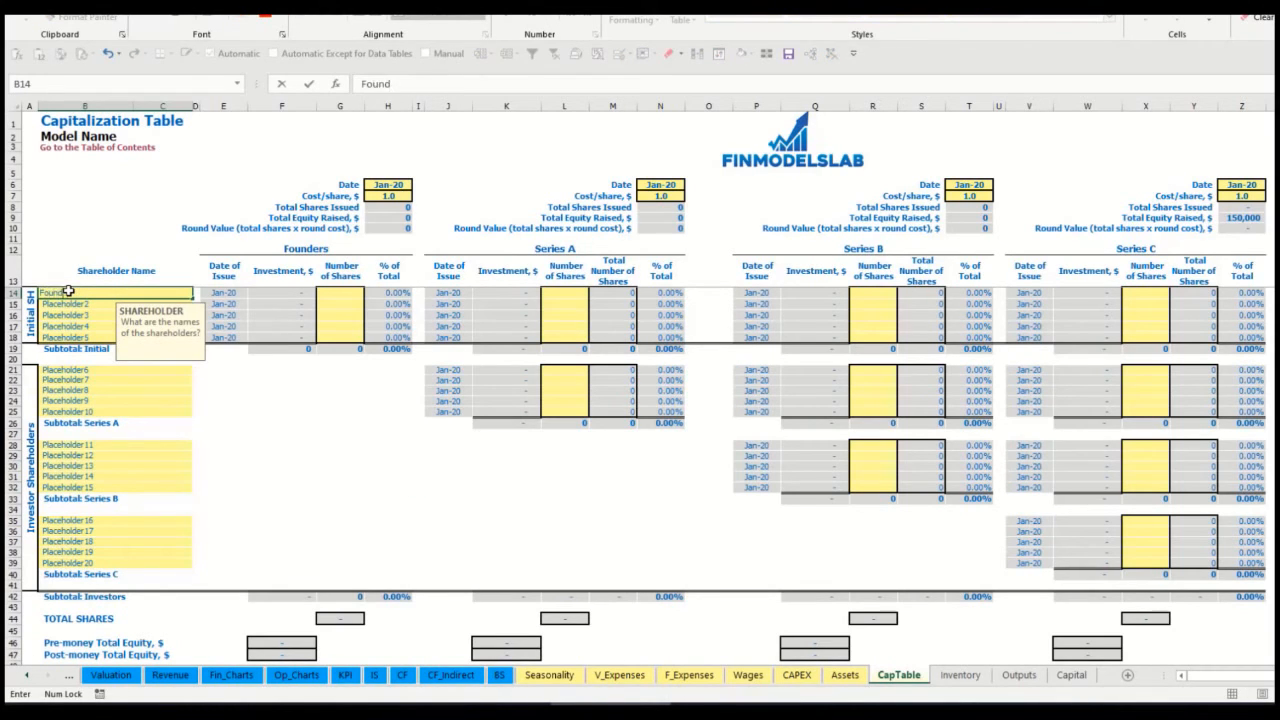
key("ctrl+Return")
key("ctrl+c")
key("Down")
key("ctrl+v")
left_click(425, 85)
key("BackSpace")
type("2")
key("Return")
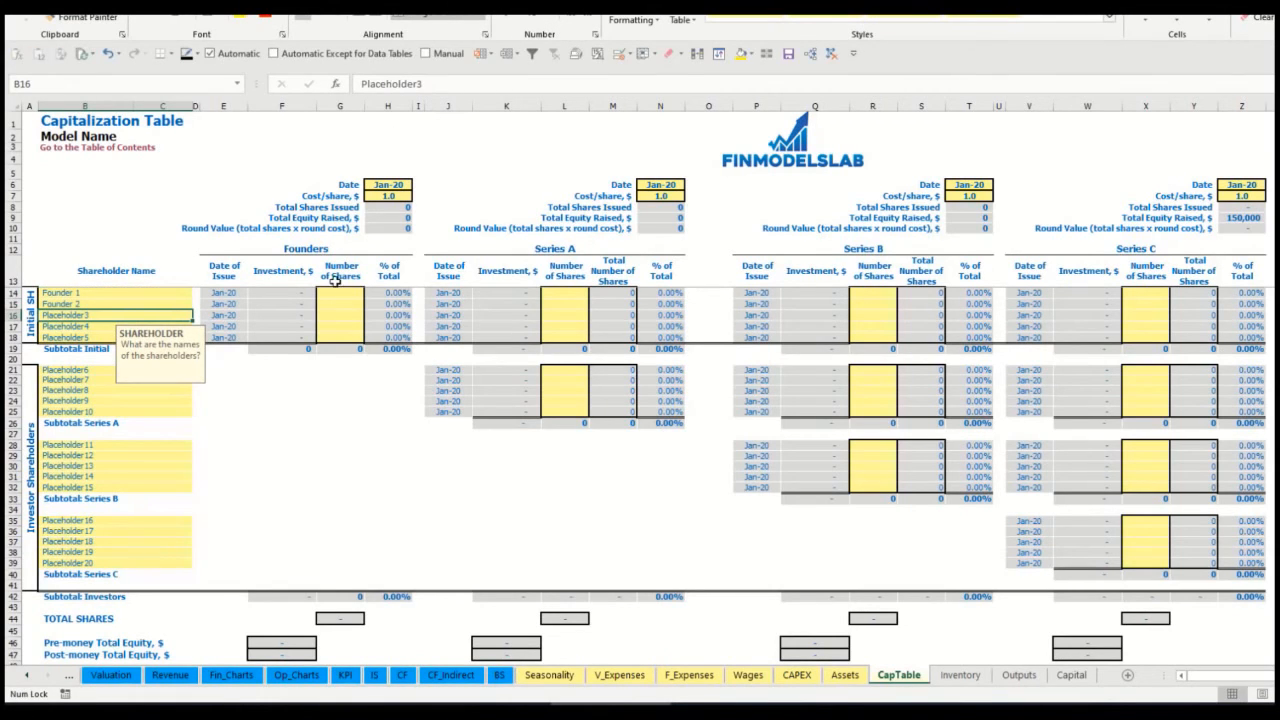
Enter 10,000 shares for Founder 1 and 20,000 shares for Founder 2 in the Founders round.
left_click(139, 293)
left_click(340, 291)
type("10000")
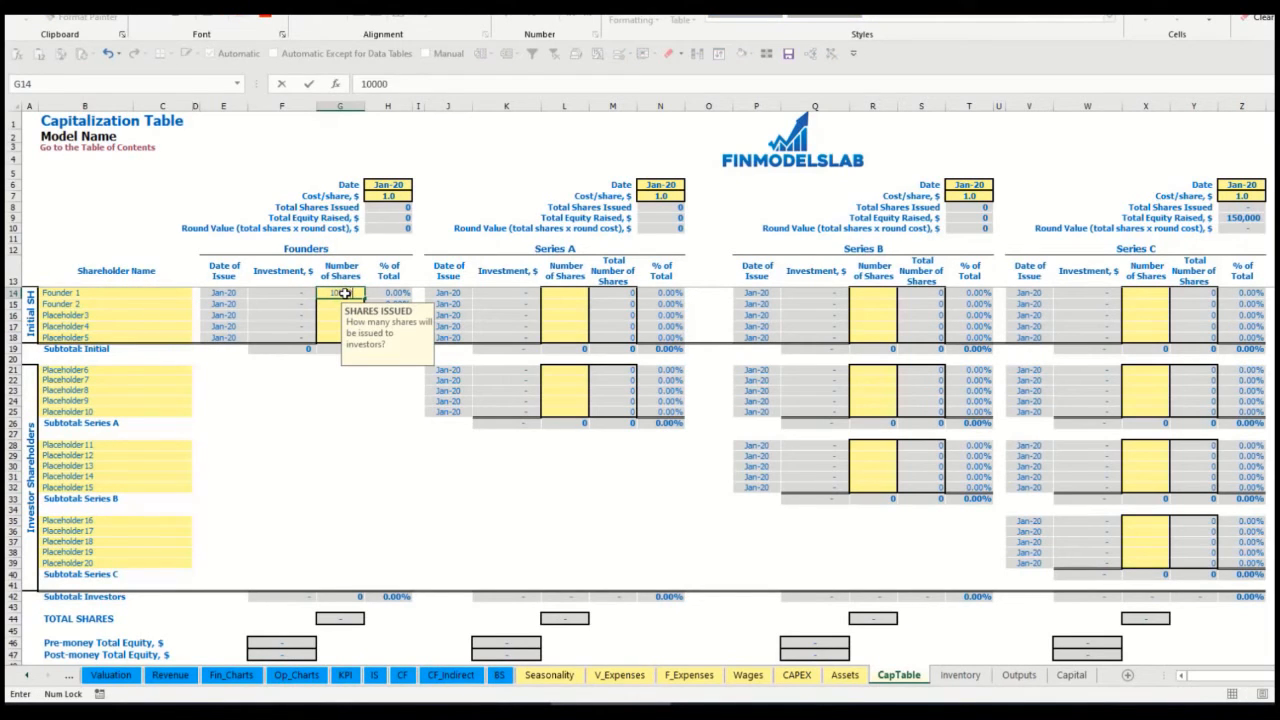
key("Return")
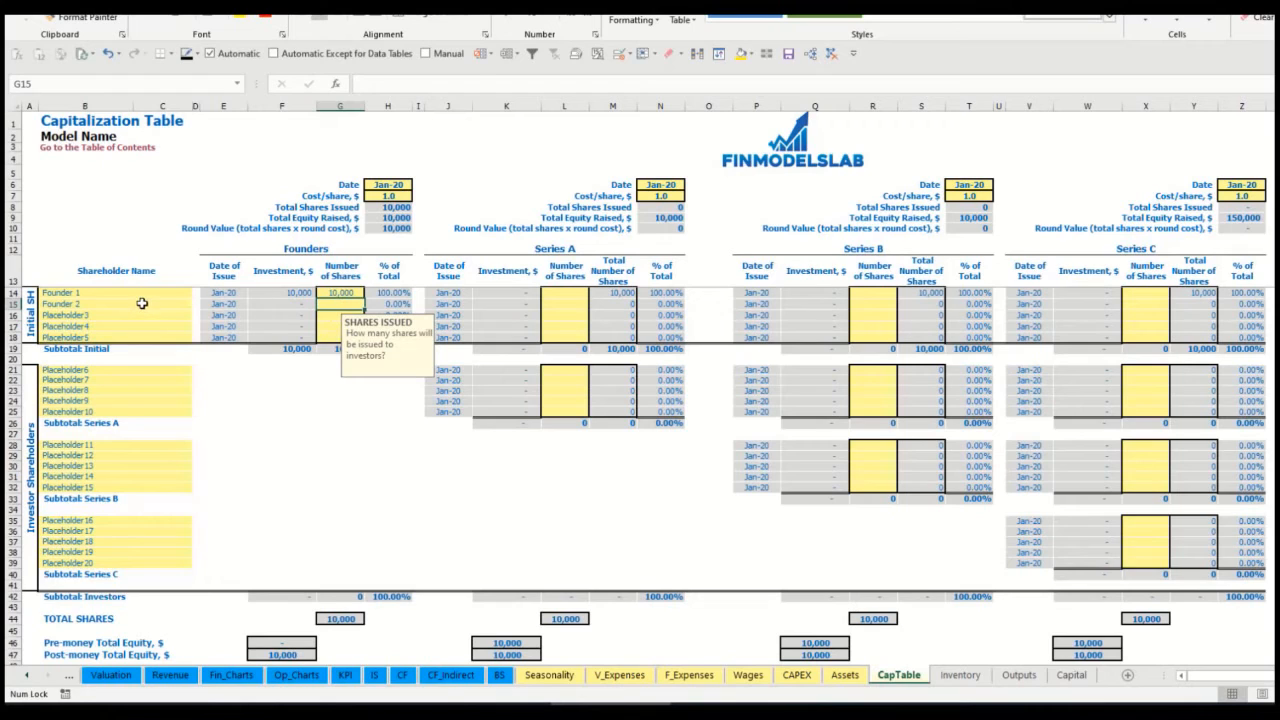
type("200")
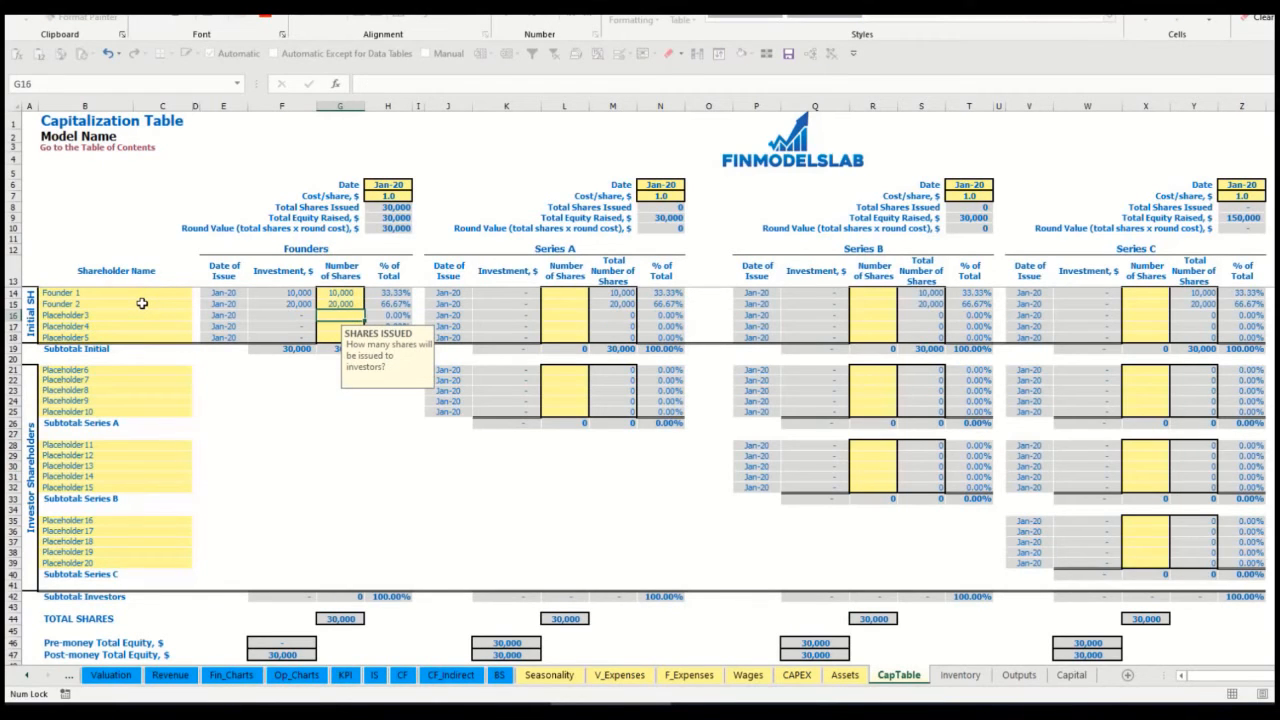
Set the Founders round's cost per share to 2.0 and its round date to Feb-20.
left_click(385, 188)
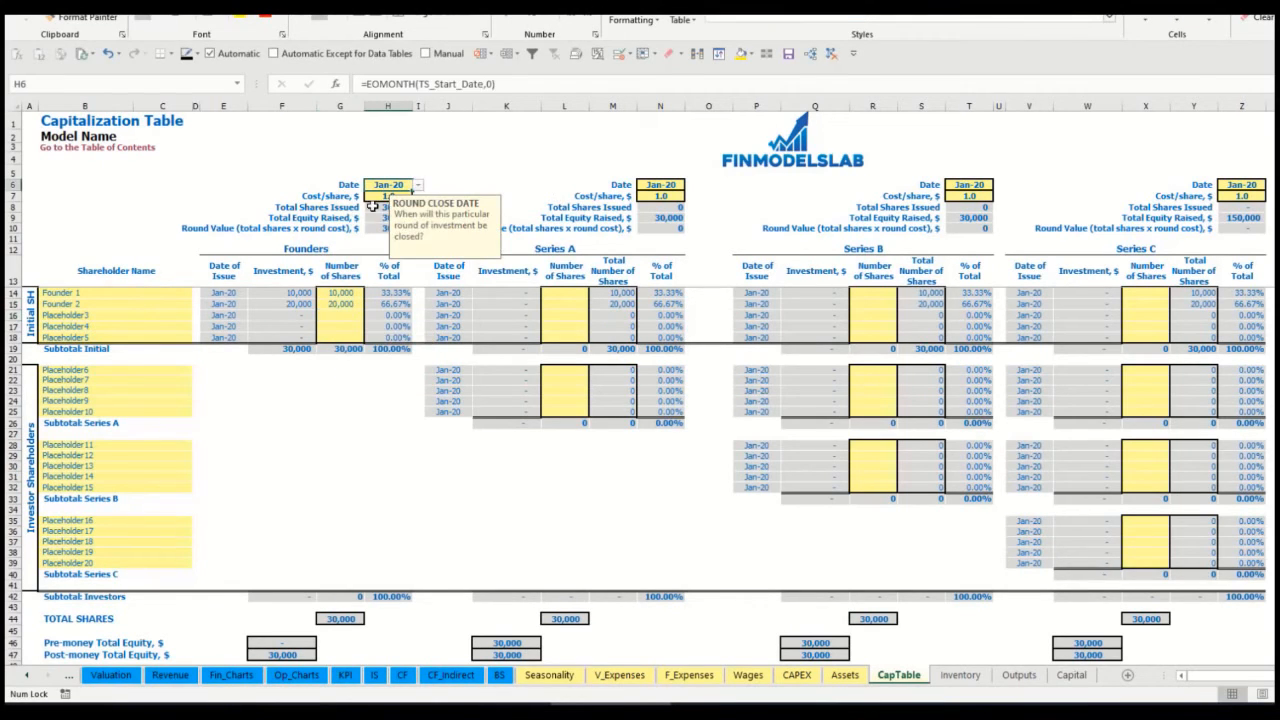
left_click(376, 197)
type("2")
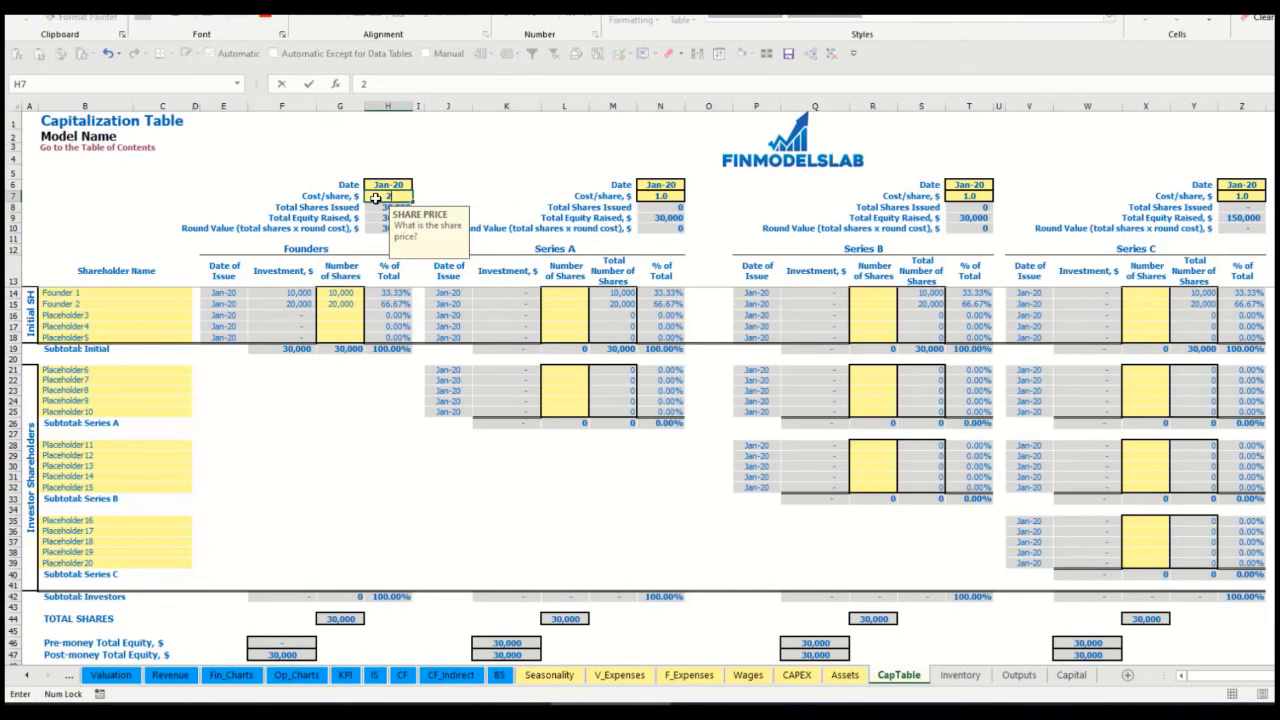
key("Return")
left_click(408, 183)
left_click(418, 185)
left_click(385, 208)
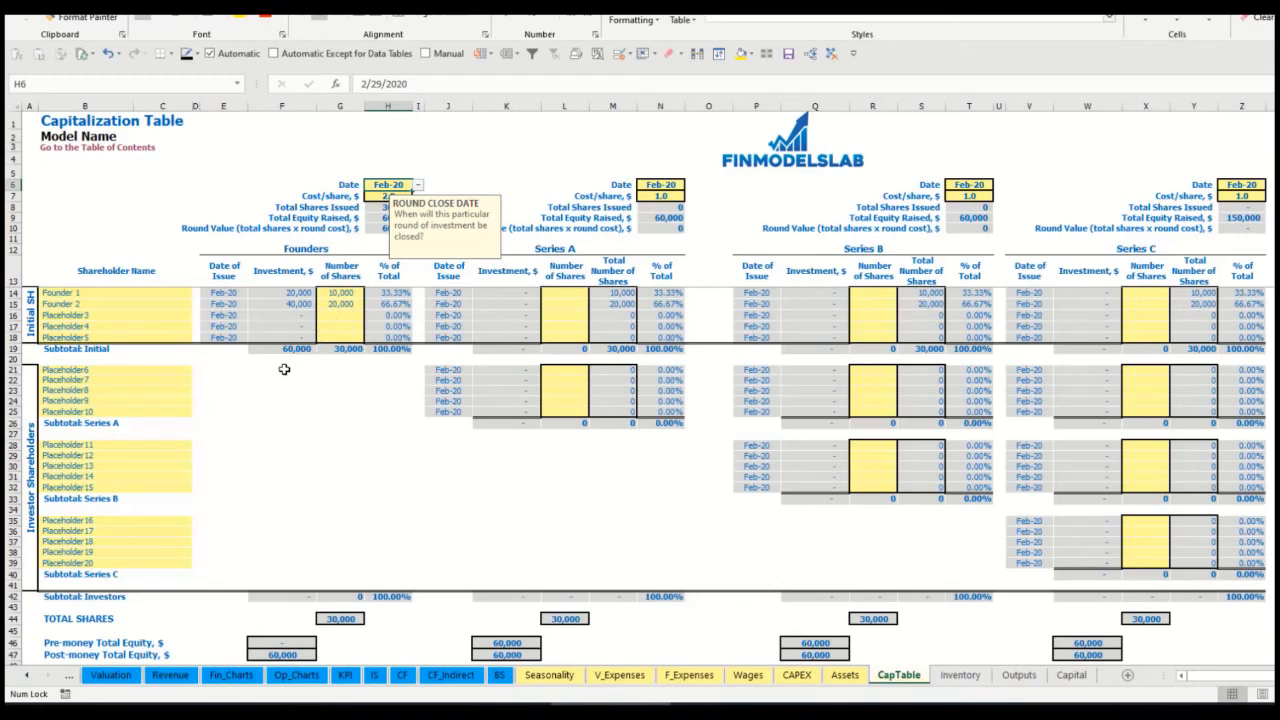
Check the founders' investment amounts, initial subtotal, post-money total equity and Founder 1's ownership percentage in the Founders round.
left_click(290, 294)
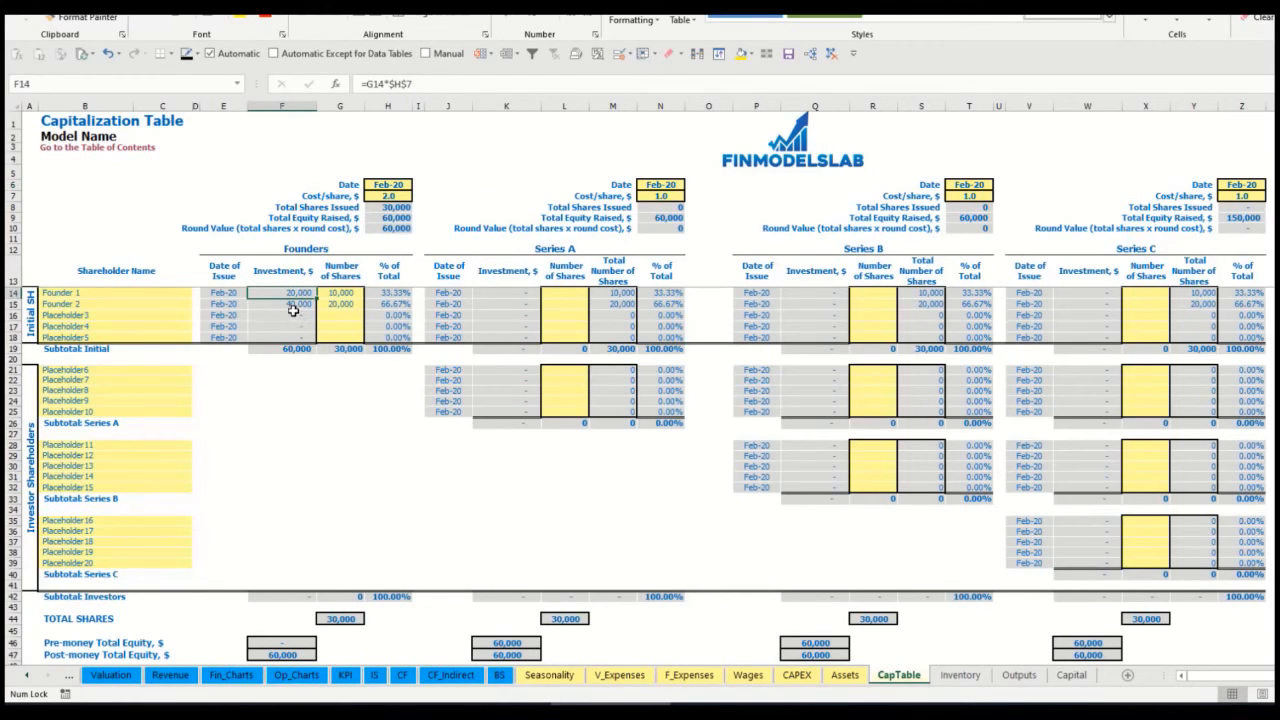
left_click(288, 304)
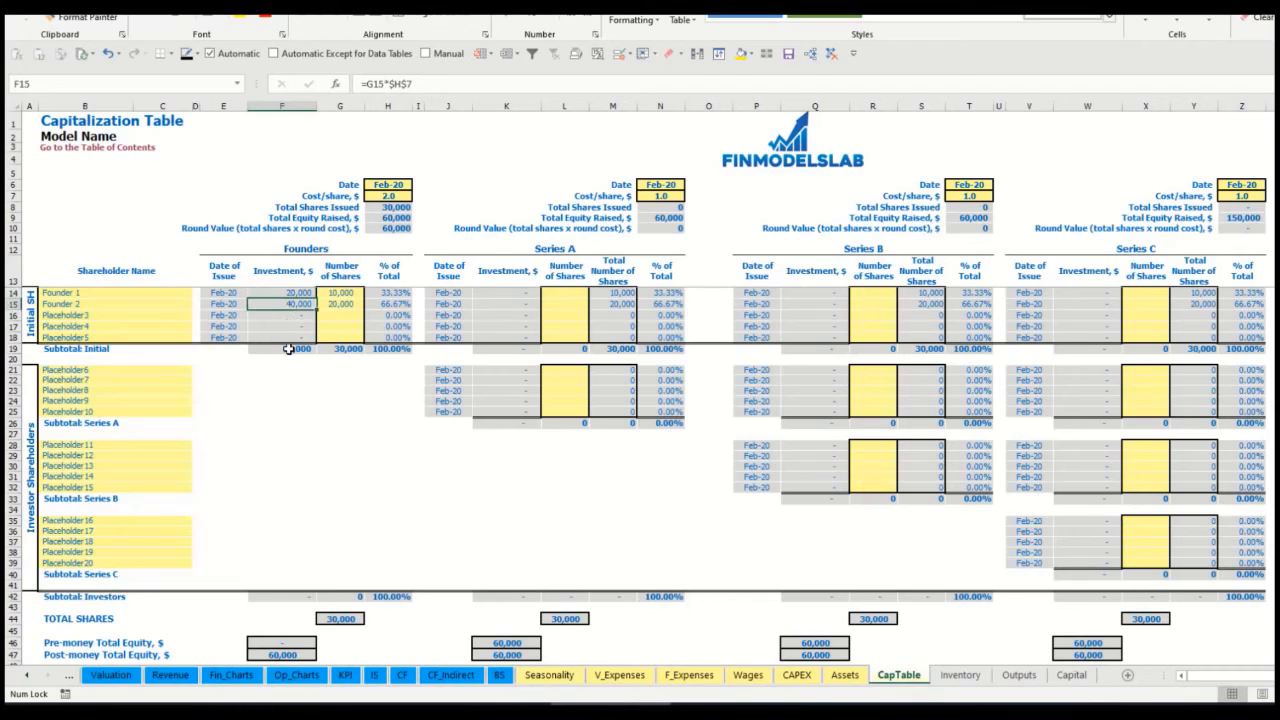
left_click(288, 348)
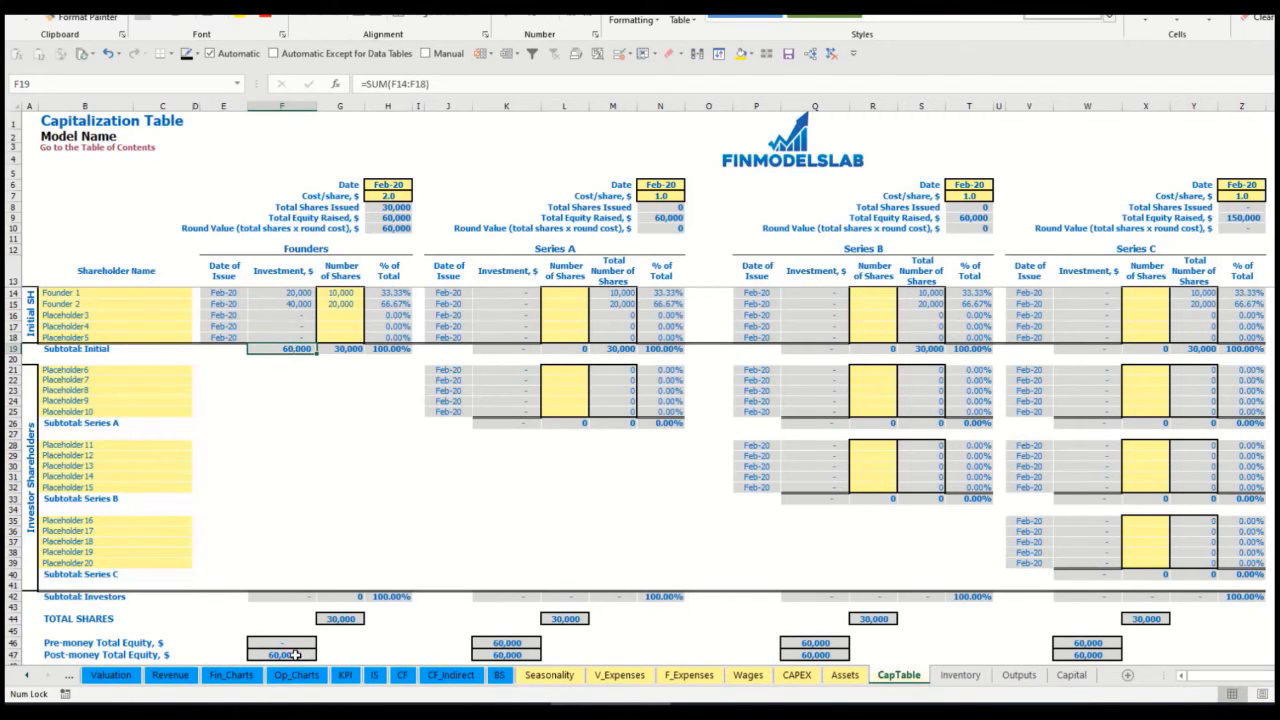
left_click(12, 654)
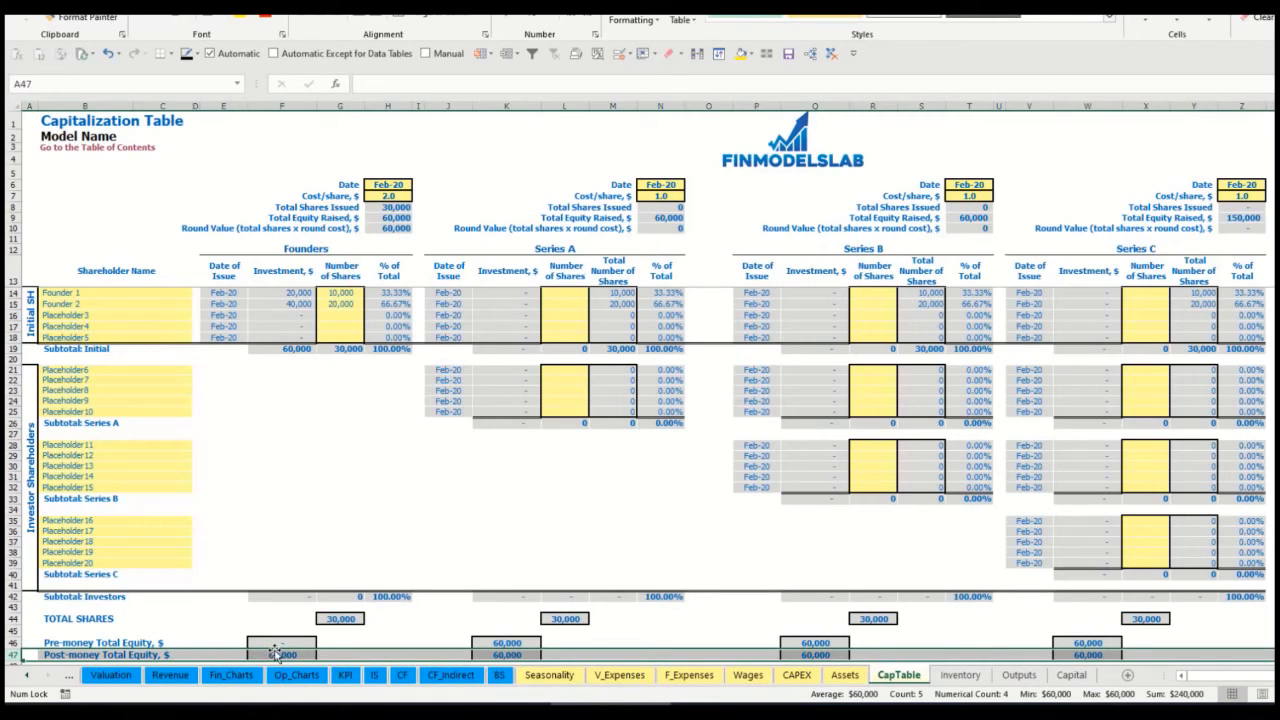
left_click(395, 294)
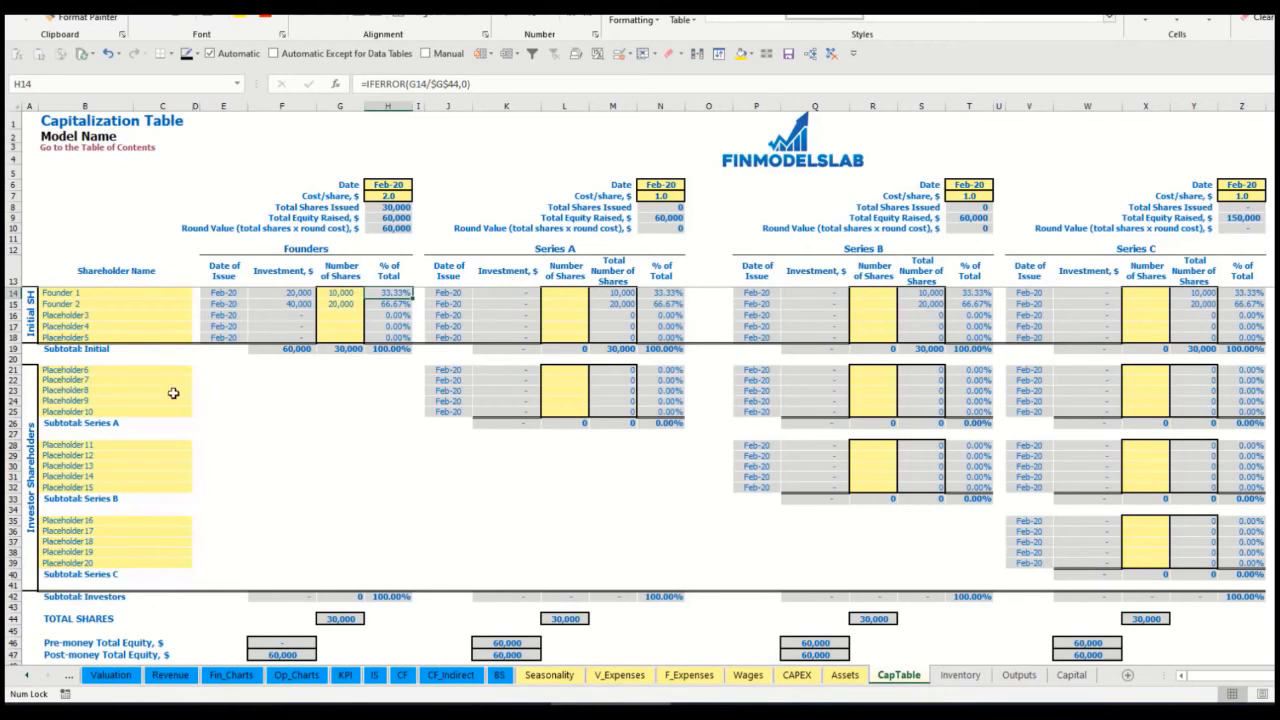
Name the first Series A shareholder in the capitalization table Investor 1.
left_click(157, 371)
left_click(580, 255)
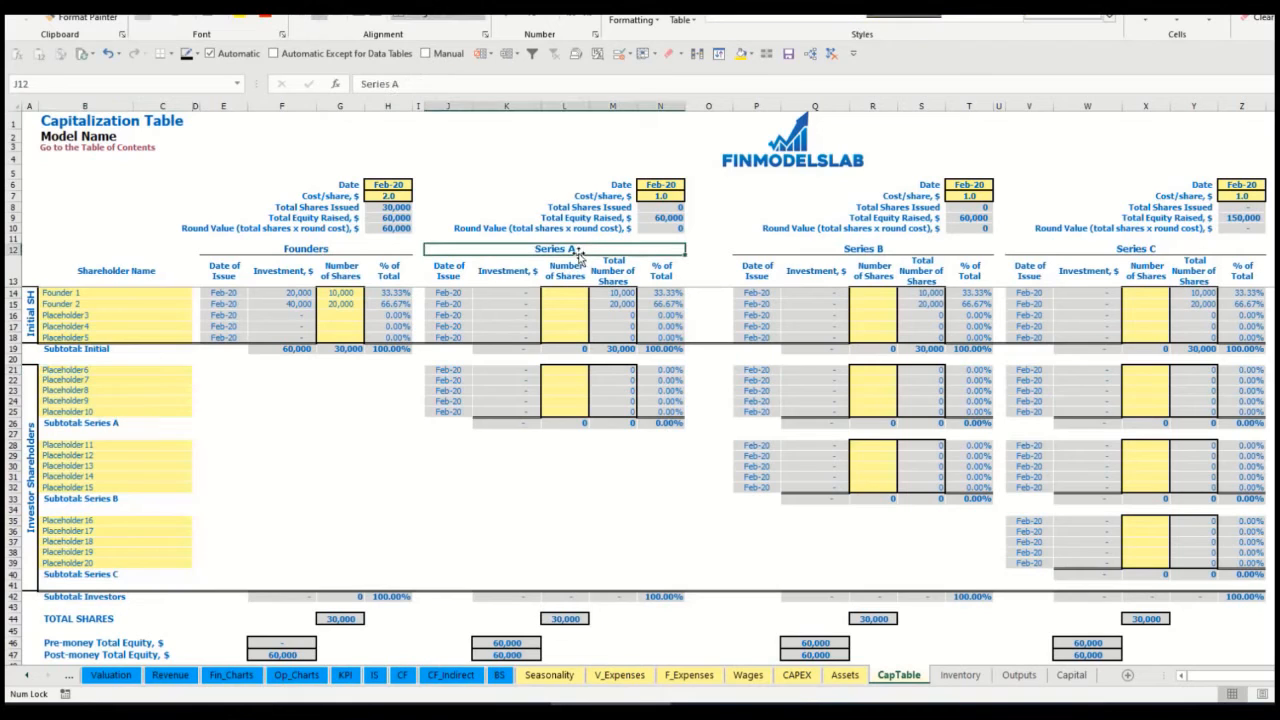
left_click(92, 369)
type("Investor 1")
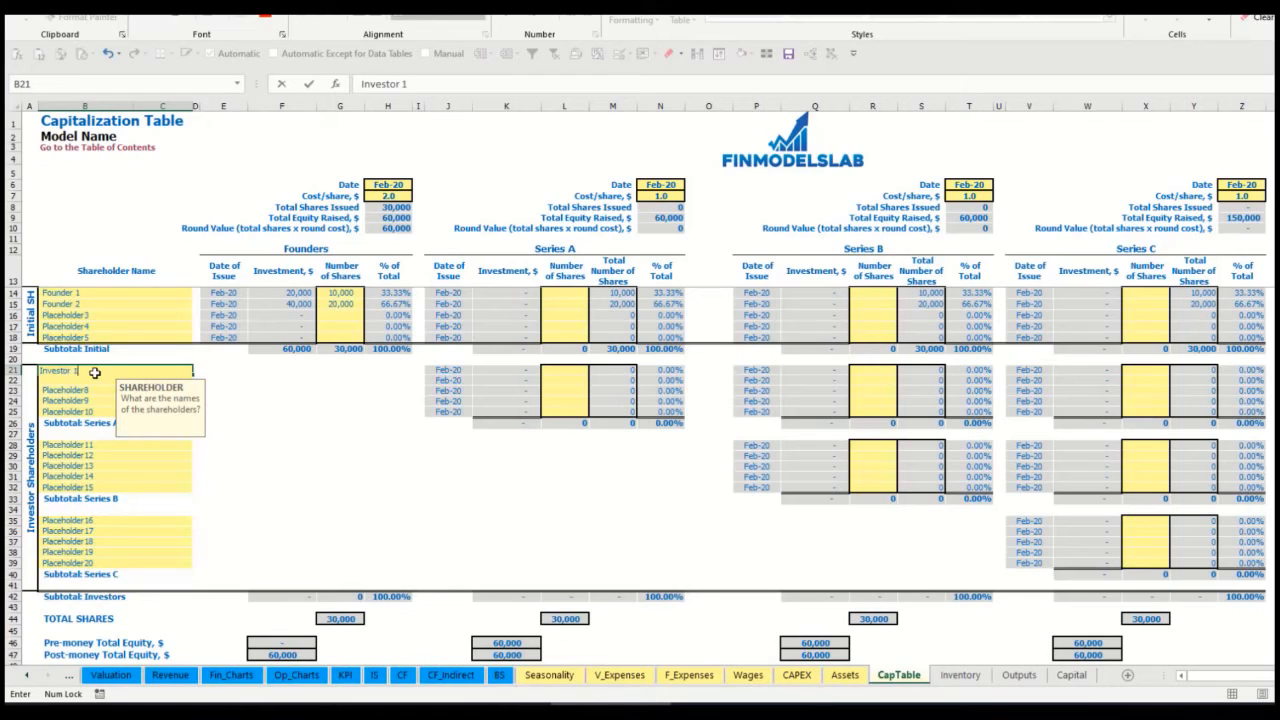
key("Return")
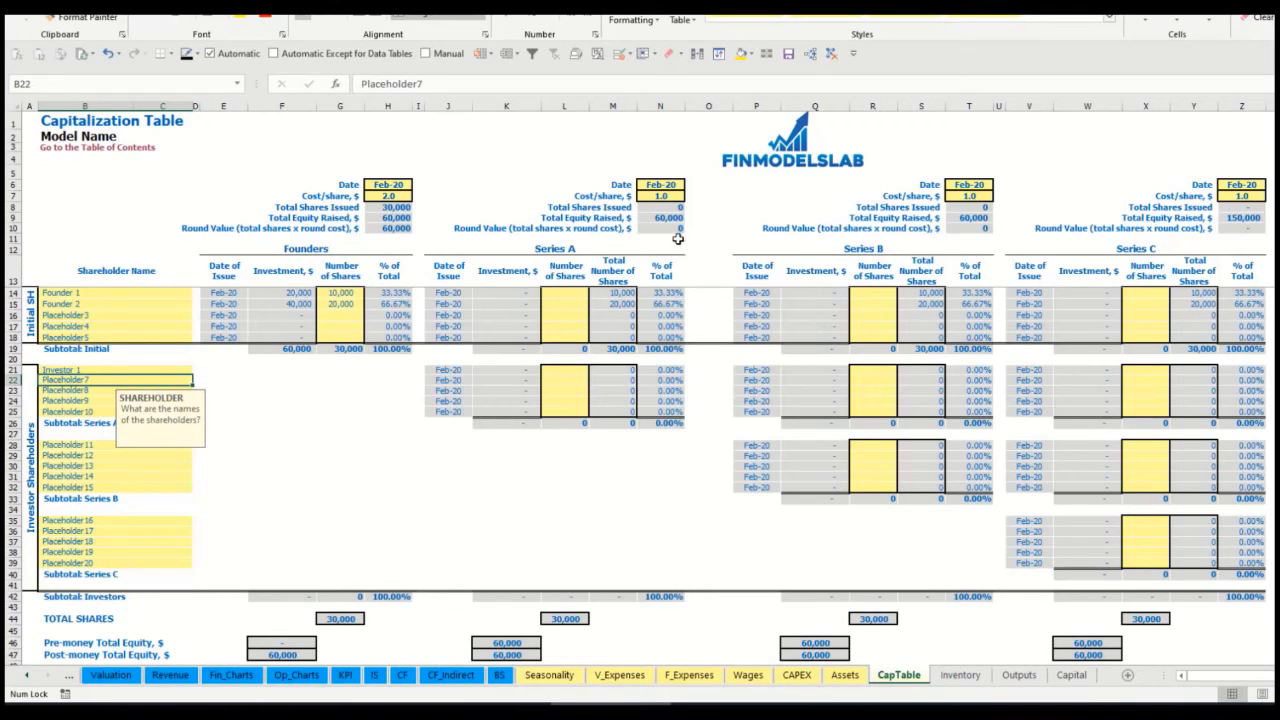
Set the Series A round's date to May-20 and its cost per share to 5.
left_click(668, 183)
left_click(690, 186)
left_click(678, 229)
left_click(653, 196)
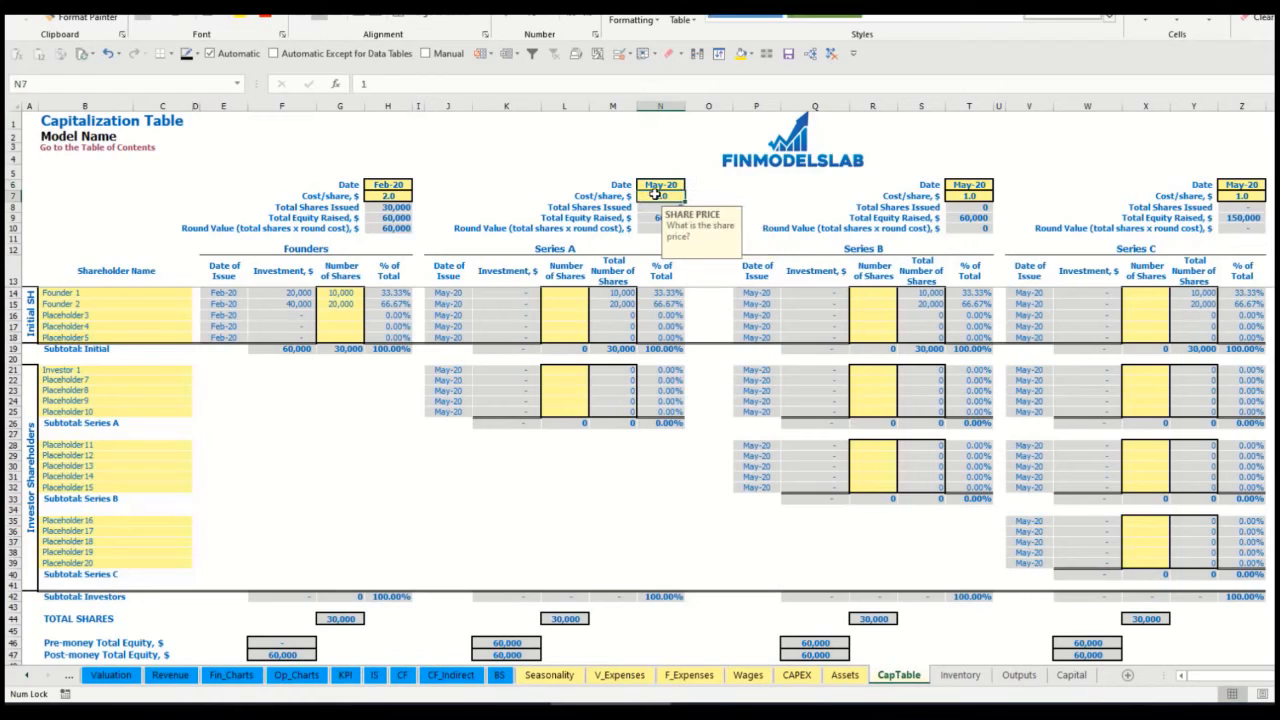
type("5")
key("Return")
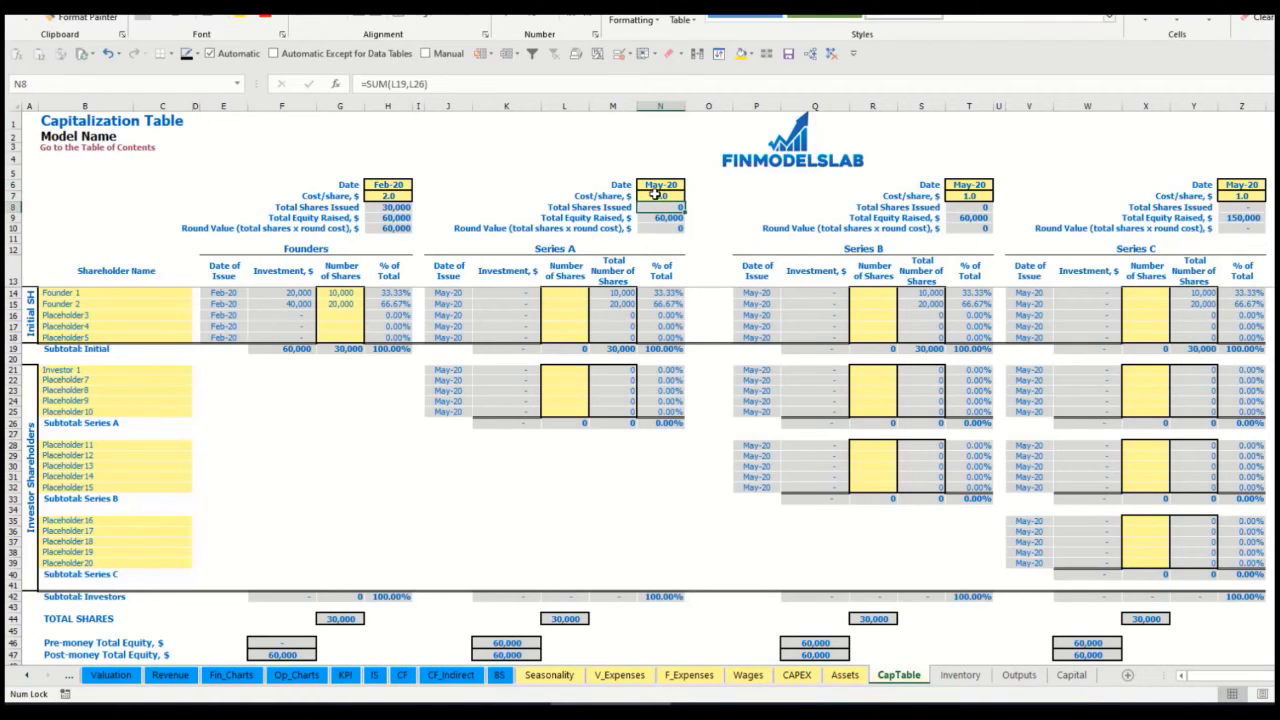
Enter 1,000 shares for Investor 1 in the Series A round.
left_click(565, 369)
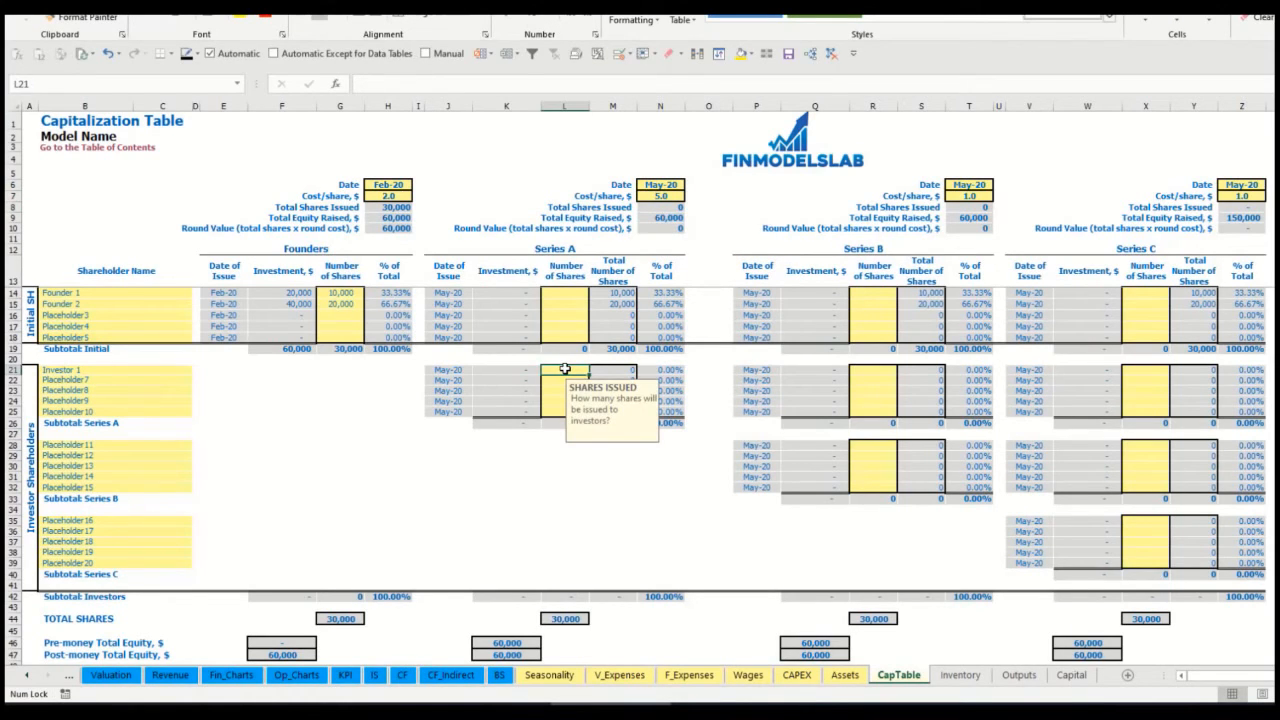
type("10")
key("Return")
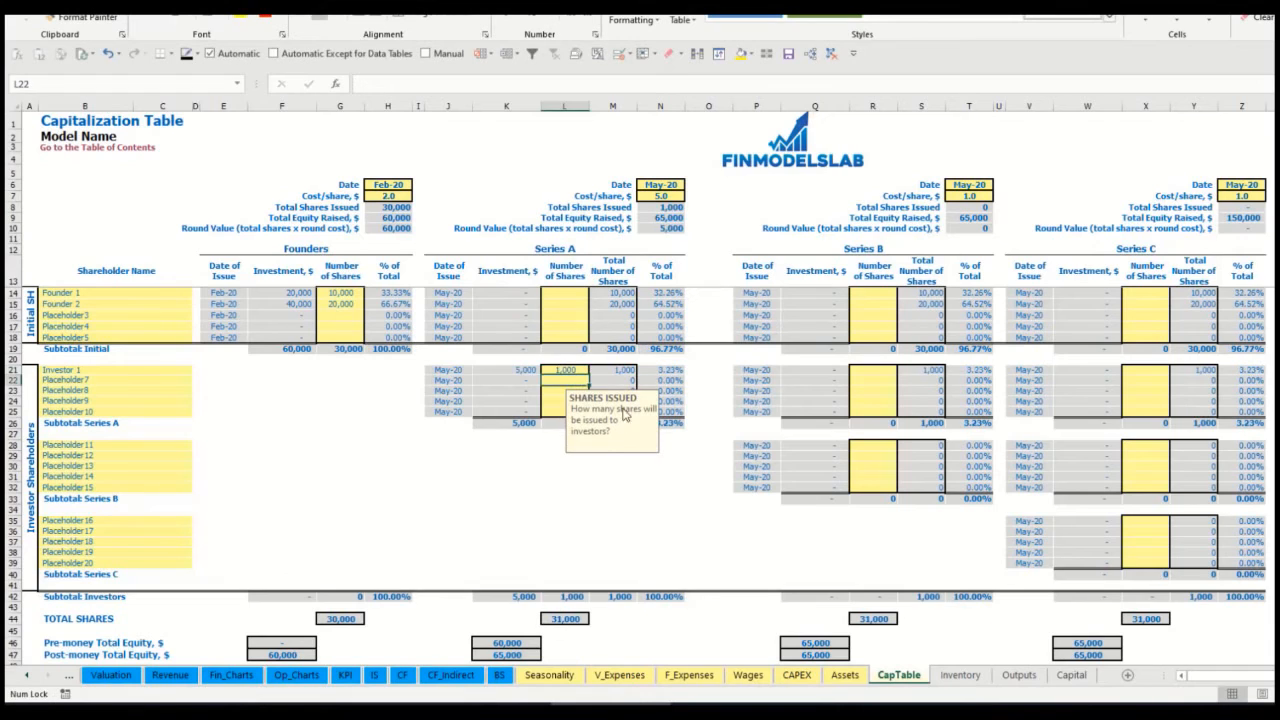
Check Investor 1's Series A investment and the round's pre-money and post-money total equity.
left_click(511, 473)
left_click(516, 370)
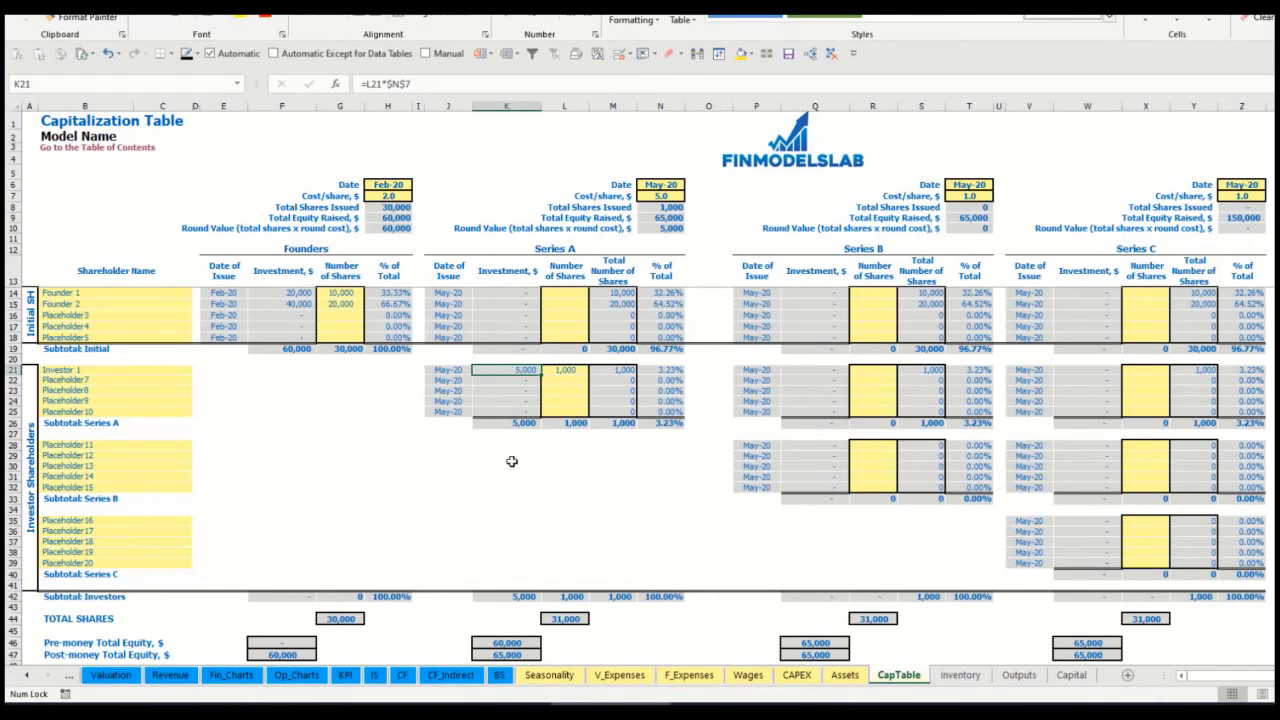
left_click(496, 641)
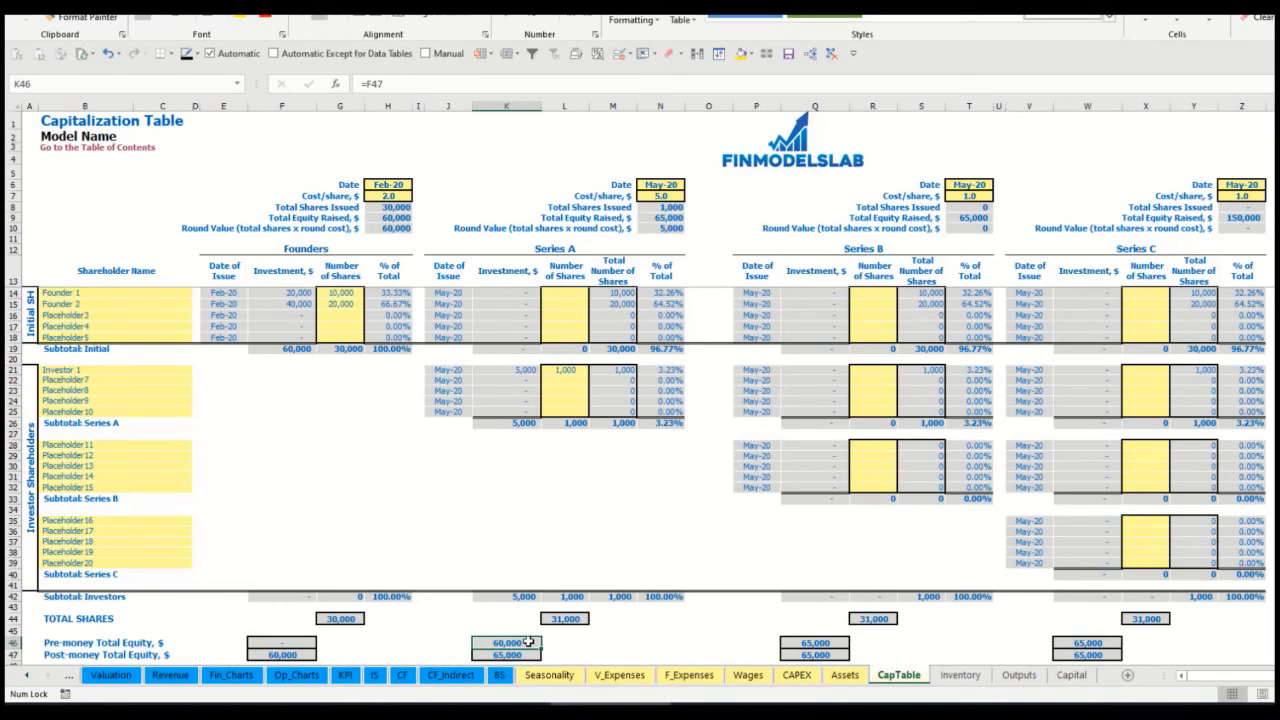
key("Down")
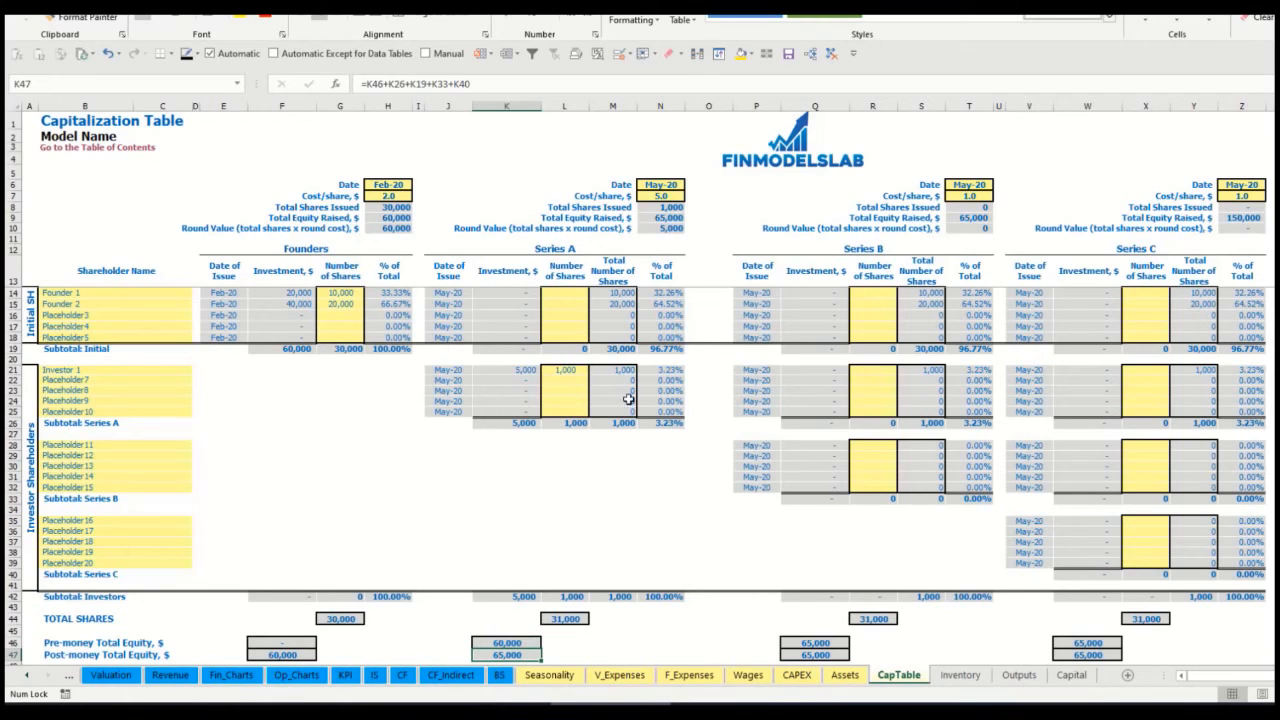
Compare the Series A ownership percentages of Investor 1, Founder 1 and Founder 2.
left_click(647, 370)
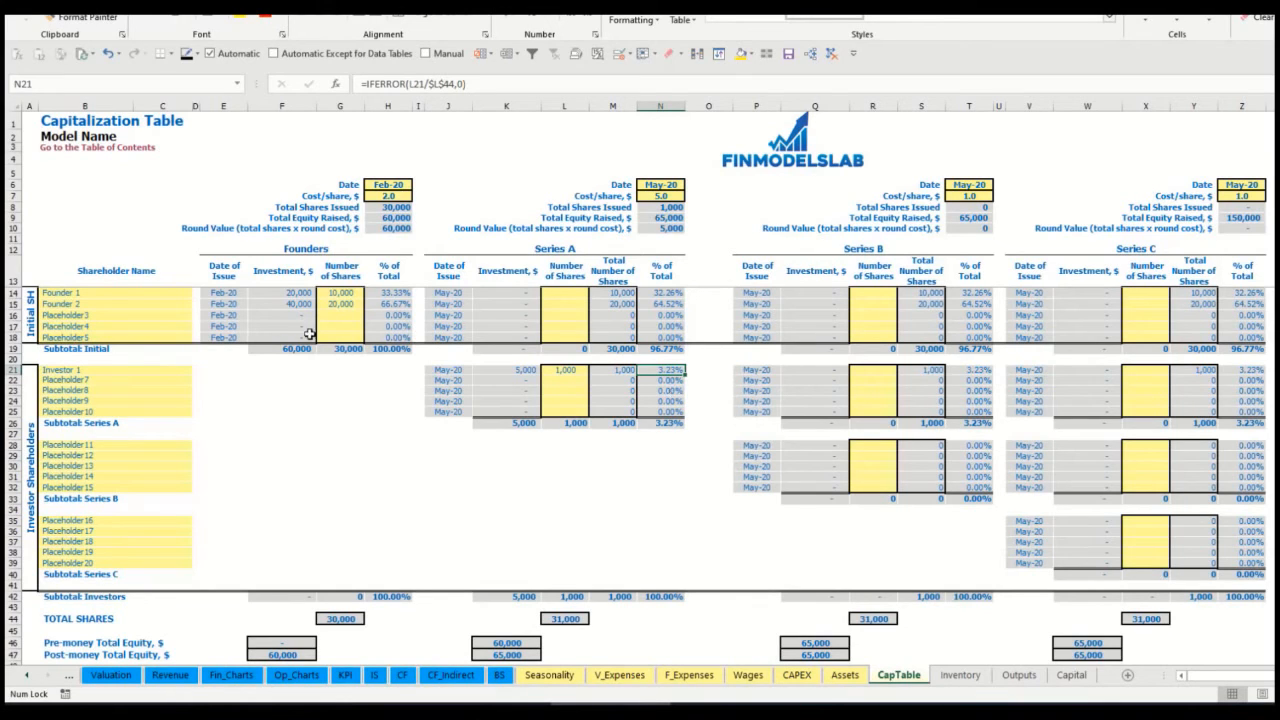
left_click_drag(145, 293, 145, 304)
left_click_drag(661, 292, 661, 304)
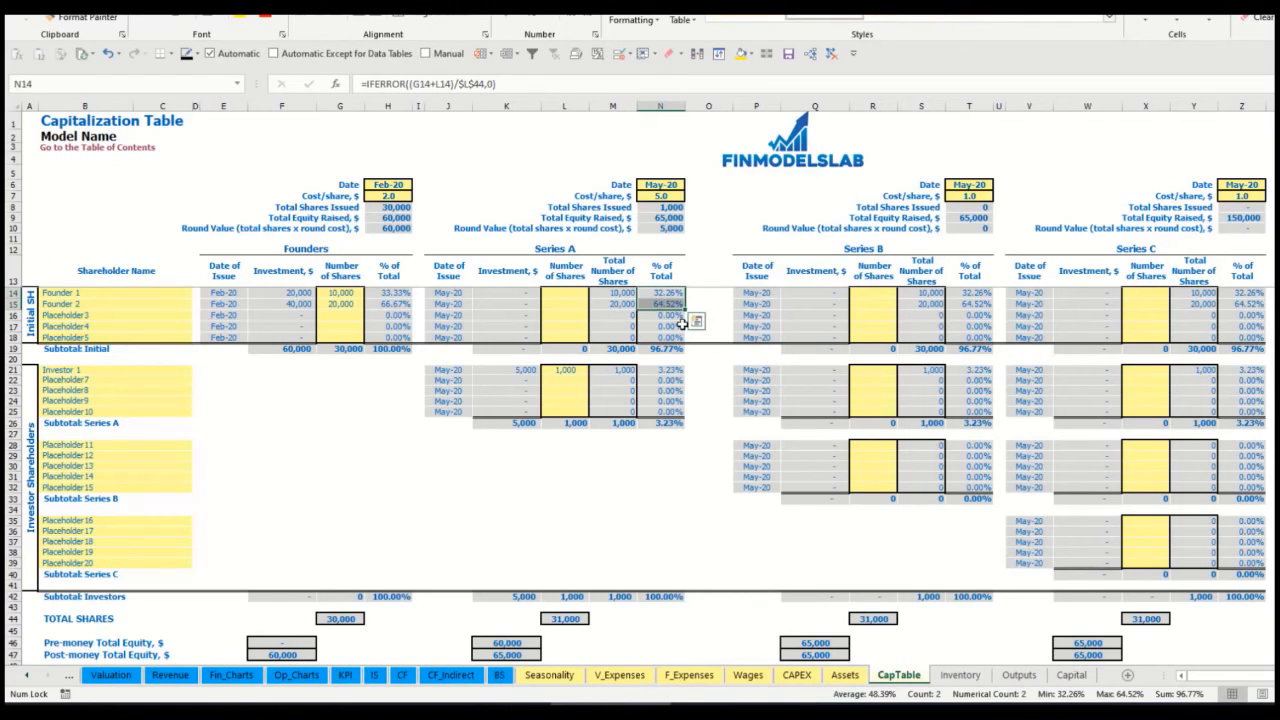
key("Up")
key("Down")
key("Down")
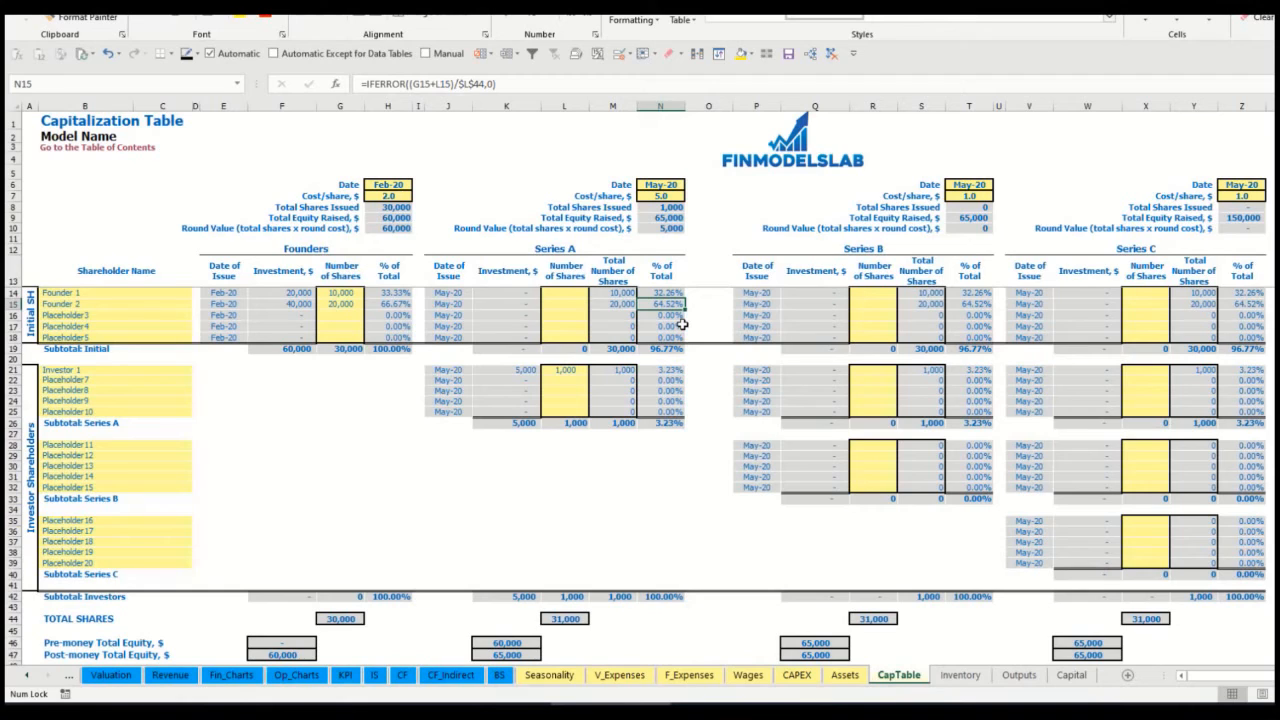
Review the Series B and Series C shareholder placeholders and the Series A shares-issued inputs.
left_click(128, 451)
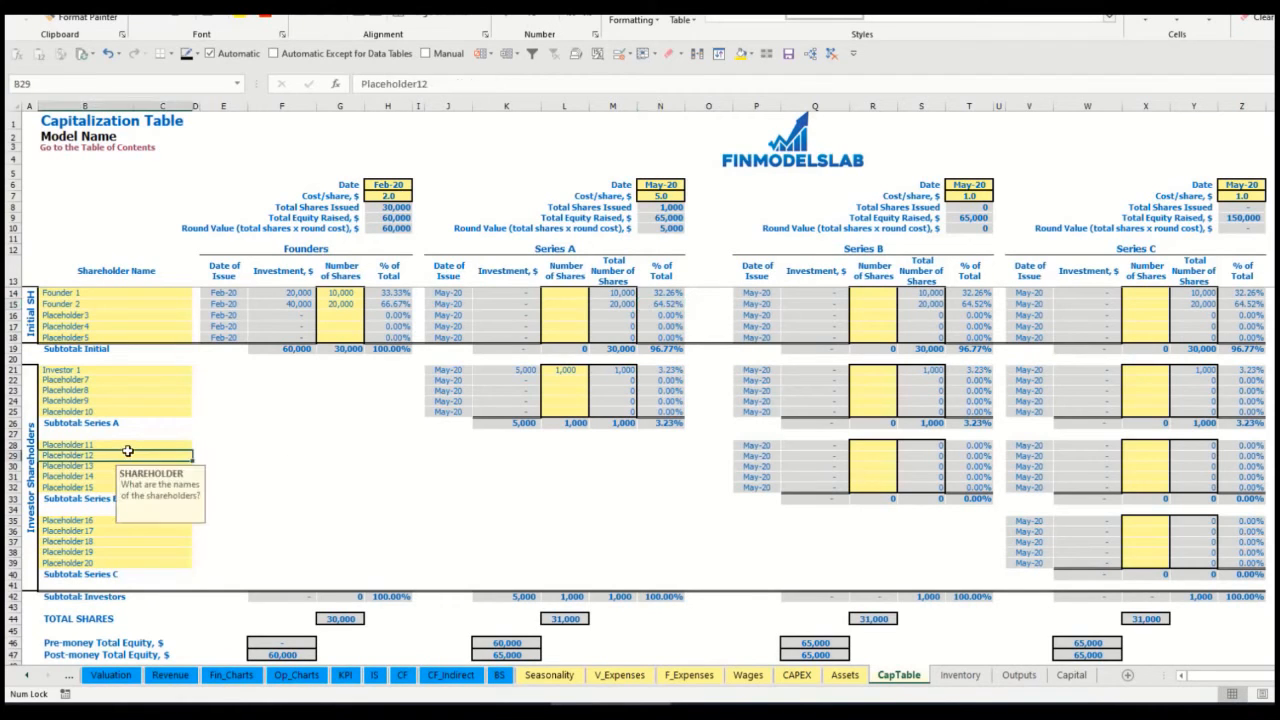
left_click(109, 525)
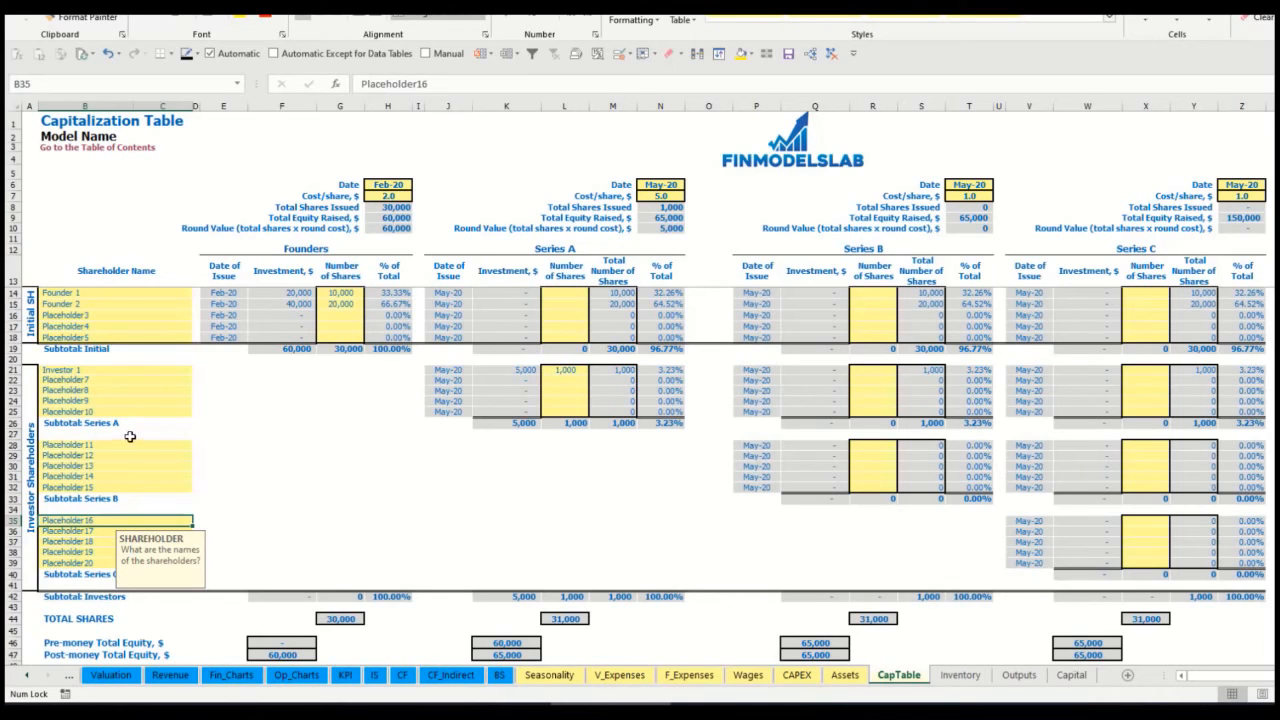
left_click(568, 370)
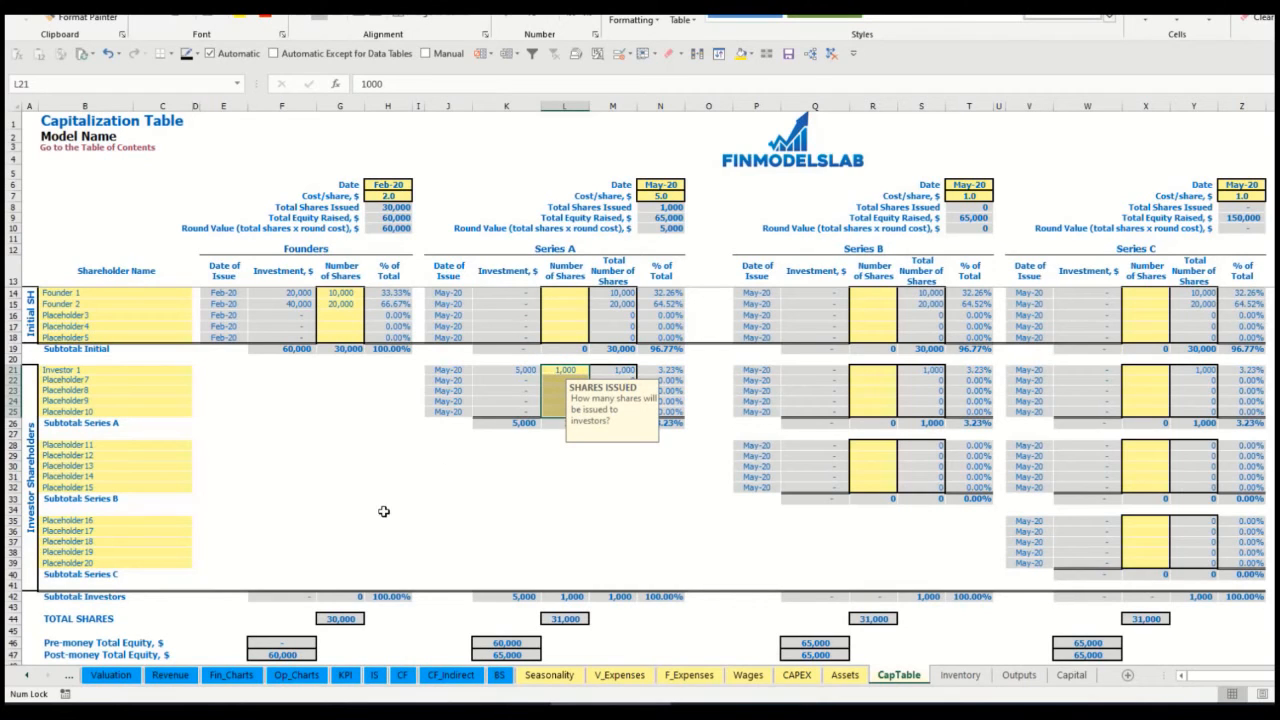
left_click(582, 466)
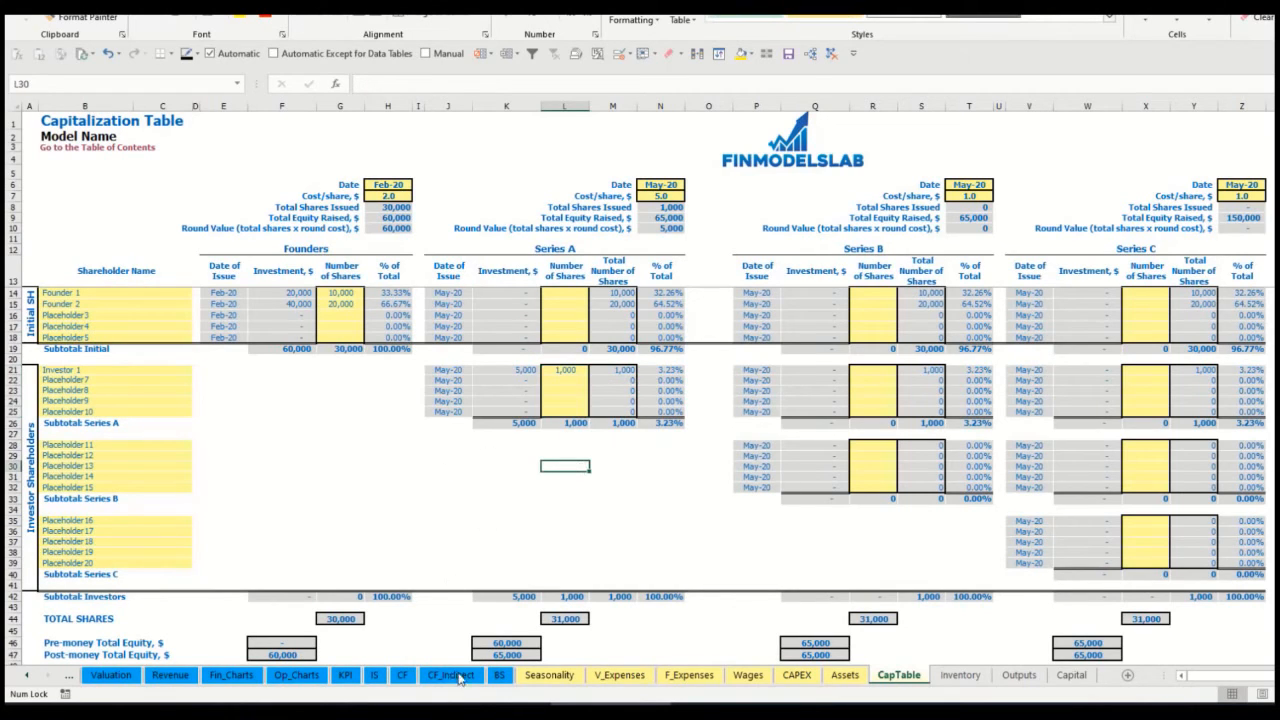
Check ordinary equity raisings in the cash flow statement and ordinary equity in the balance sheet.
left_click(402, 675)
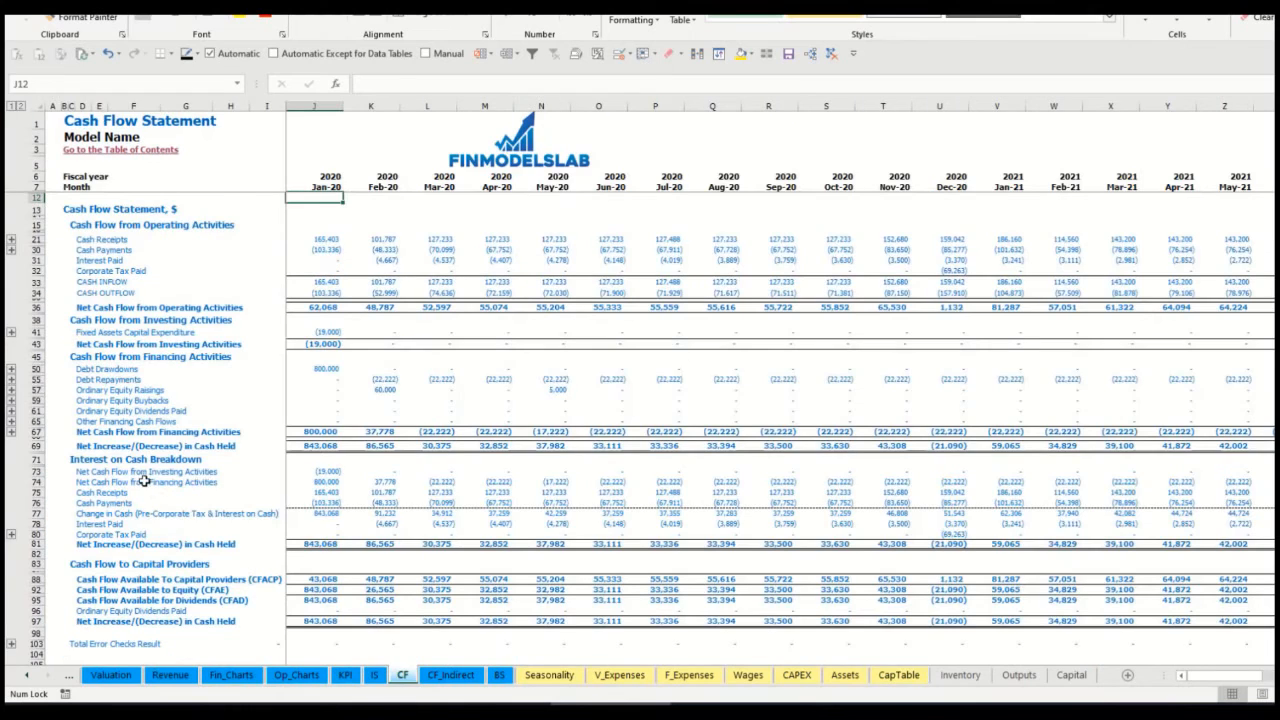
left_click(36, 390)
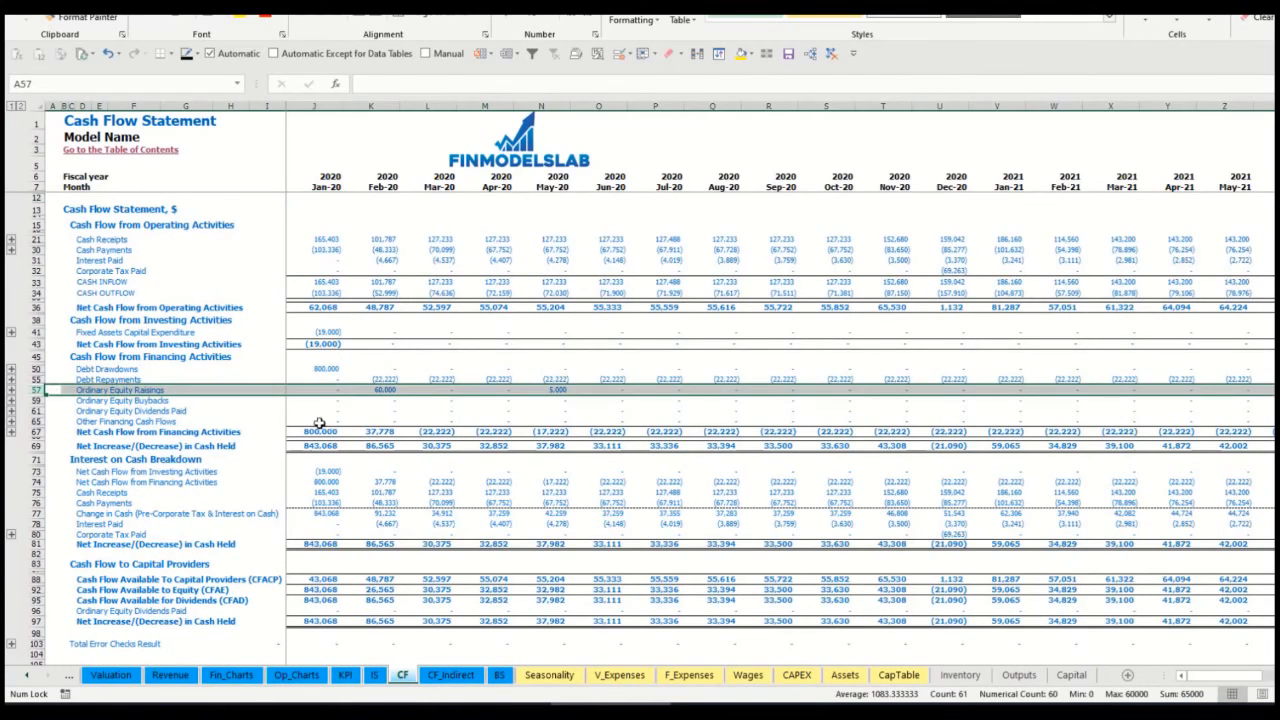
left_click(390, 390)
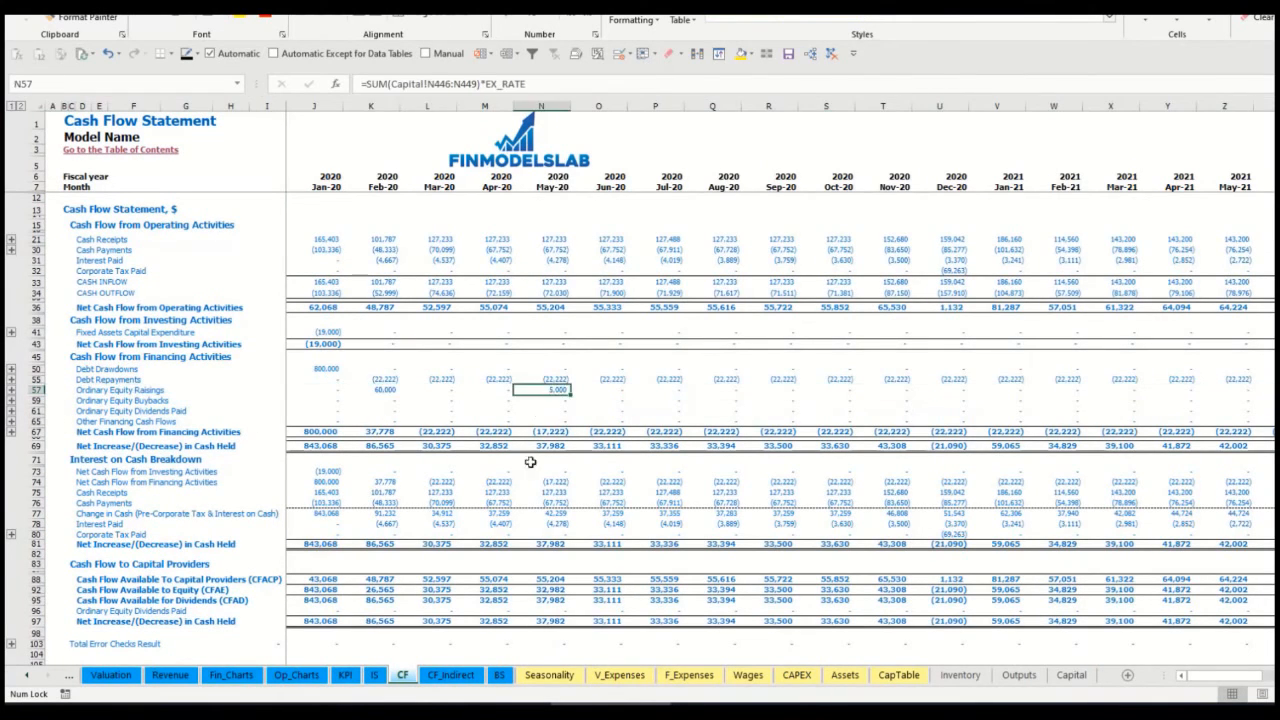
left_click(499, 675)
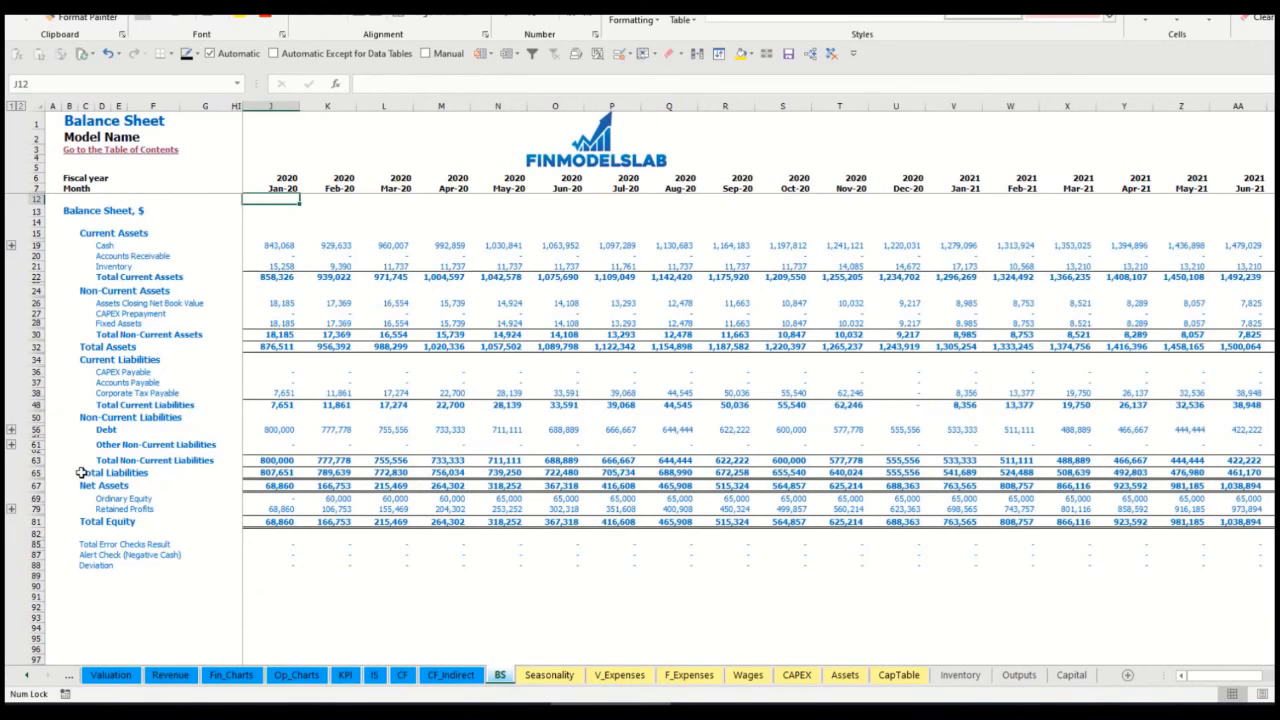
left_click(37, 498)
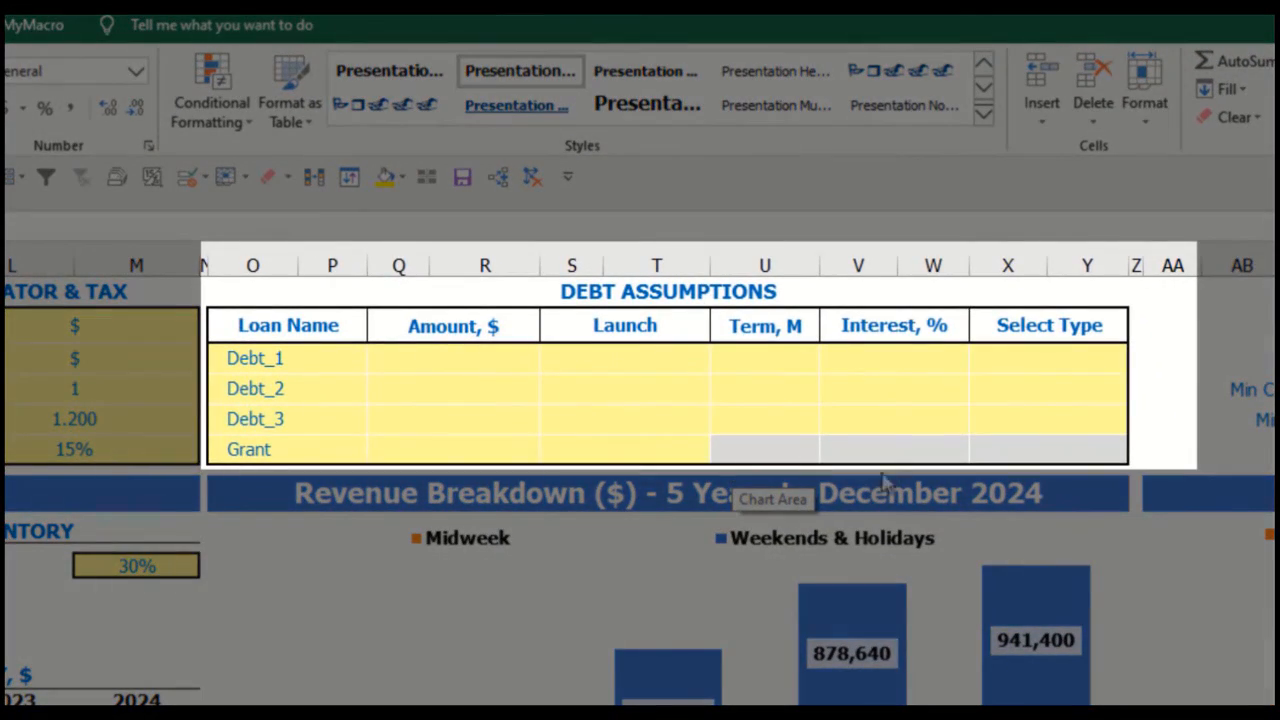
Try the Annuity repayment type for Debt_1 in the debt assumptions and settle on Usual.
left_click(740, 291)
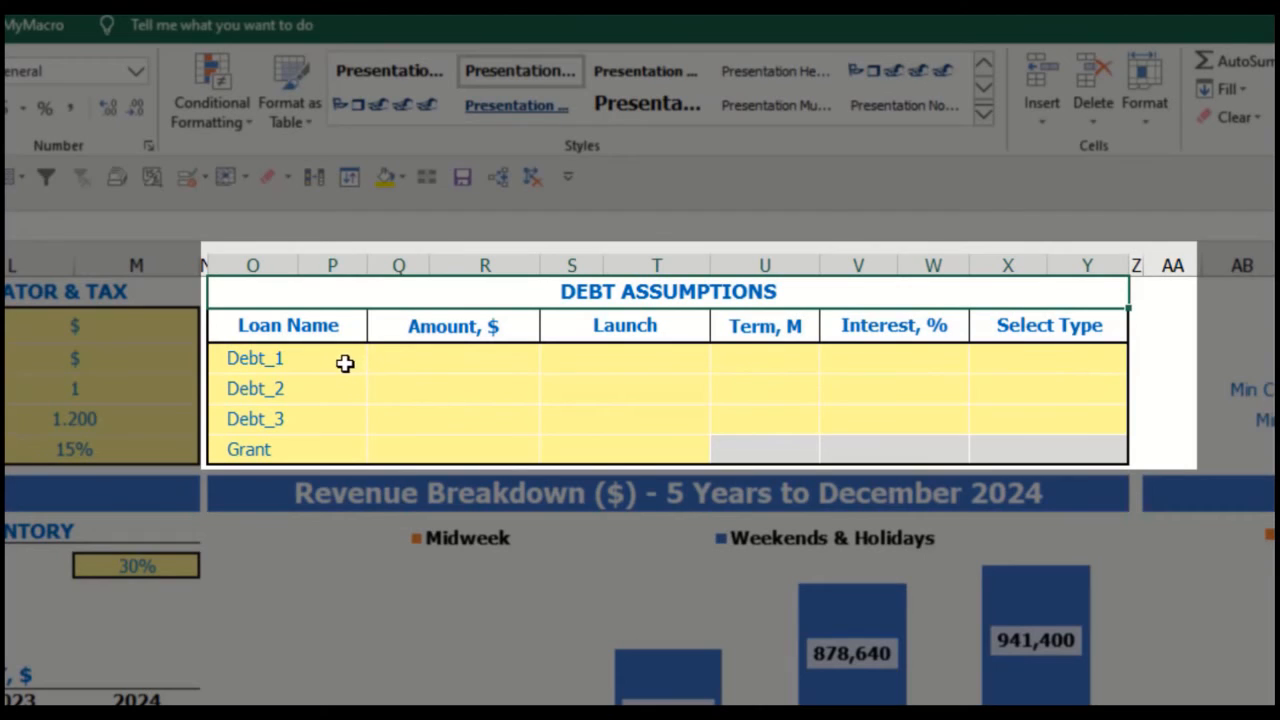
left_click(1118, 352)
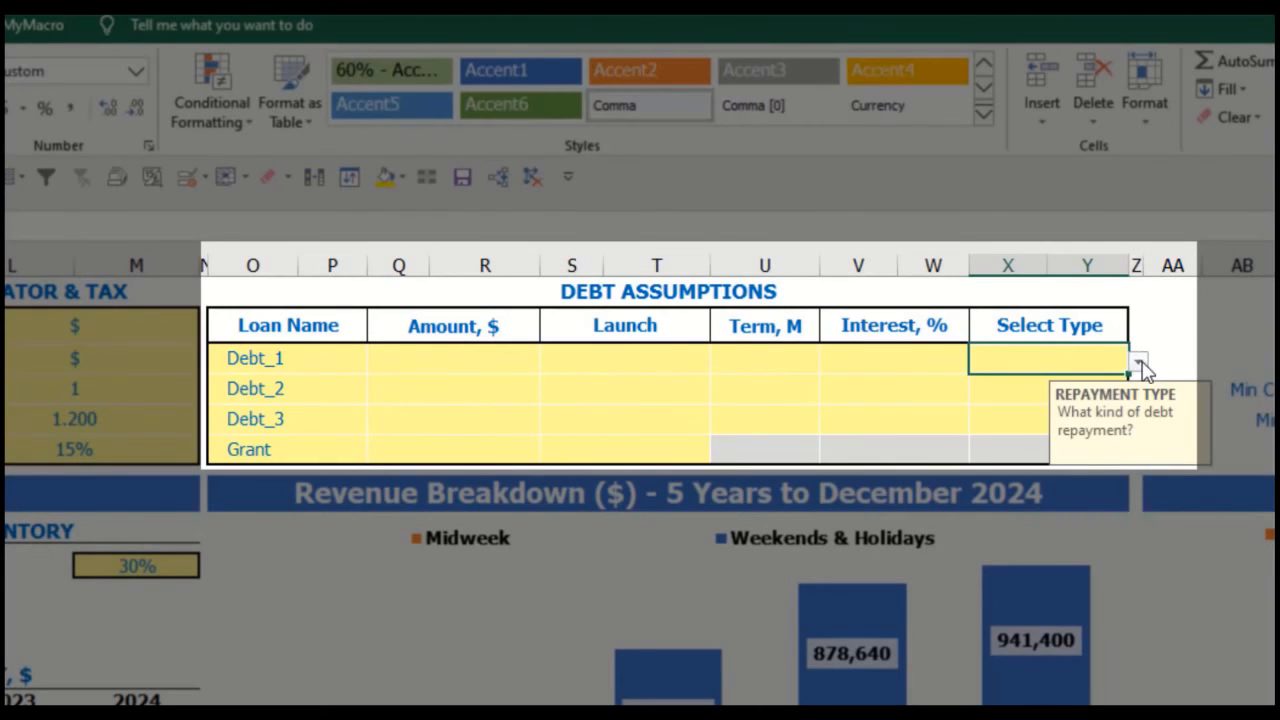
left_click(1139, 364)
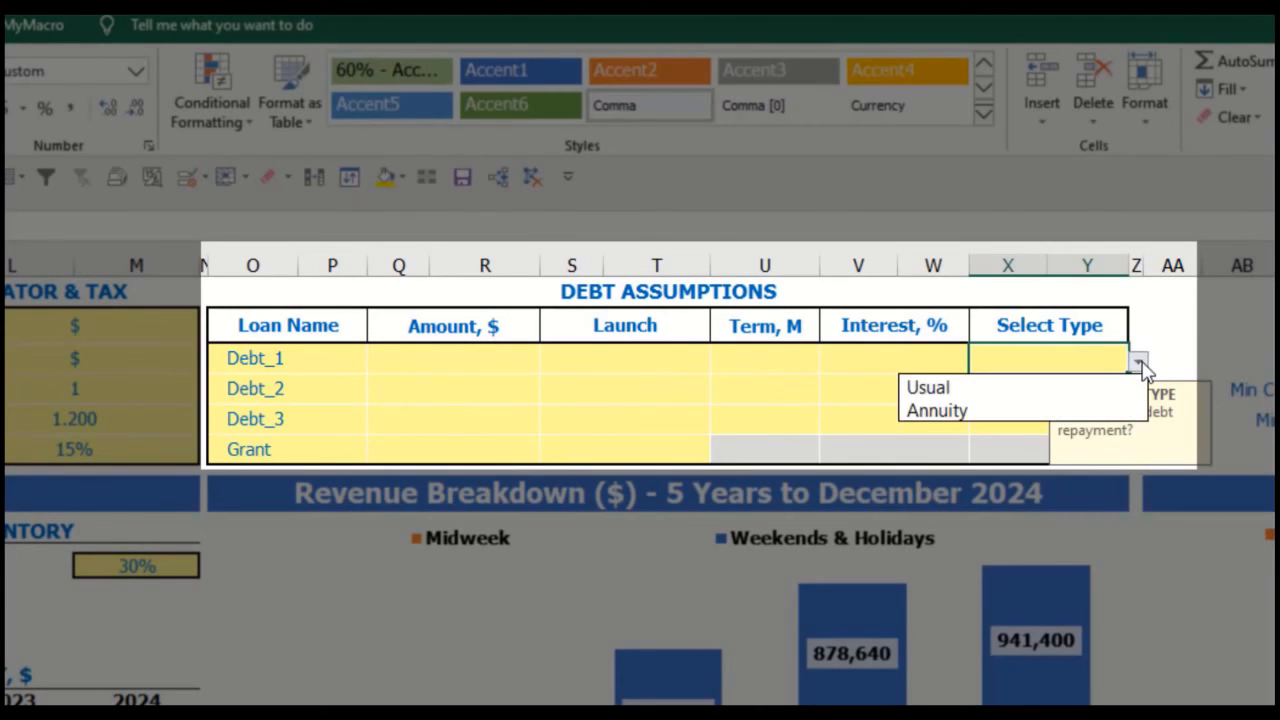
left_click(1110, 410)
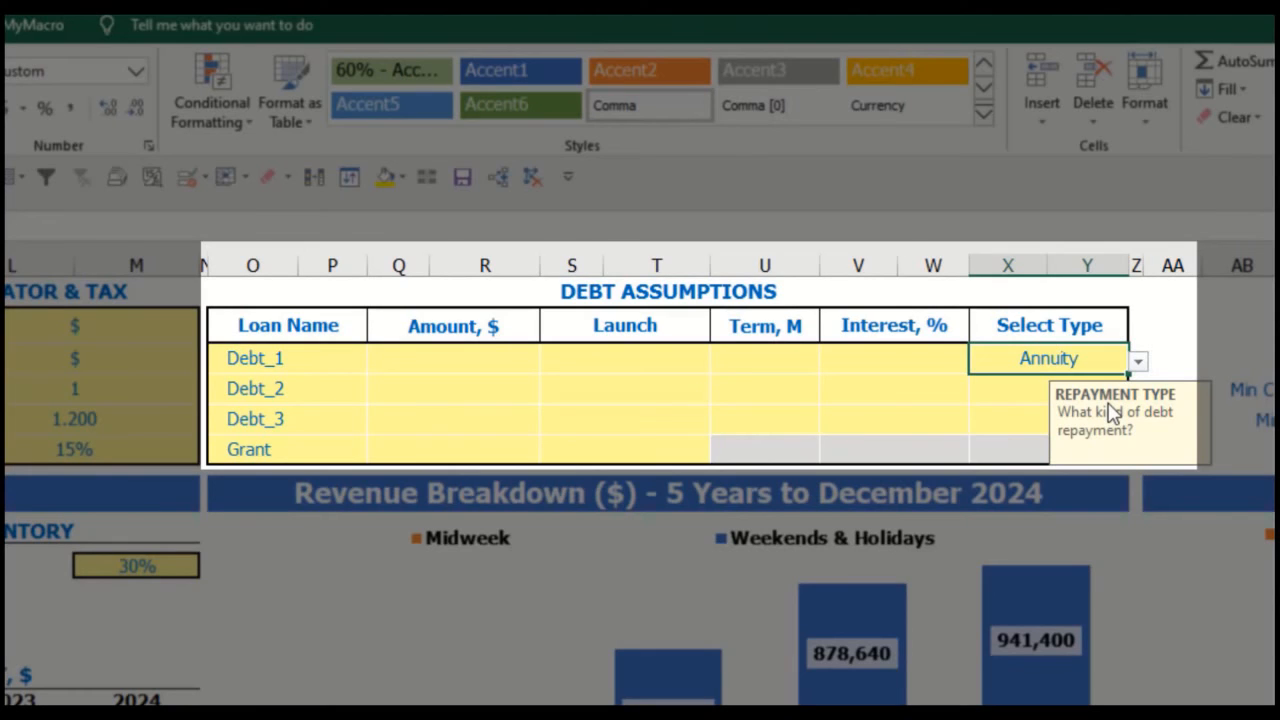
left_click(1139, 361)
left_click(1097, 405)
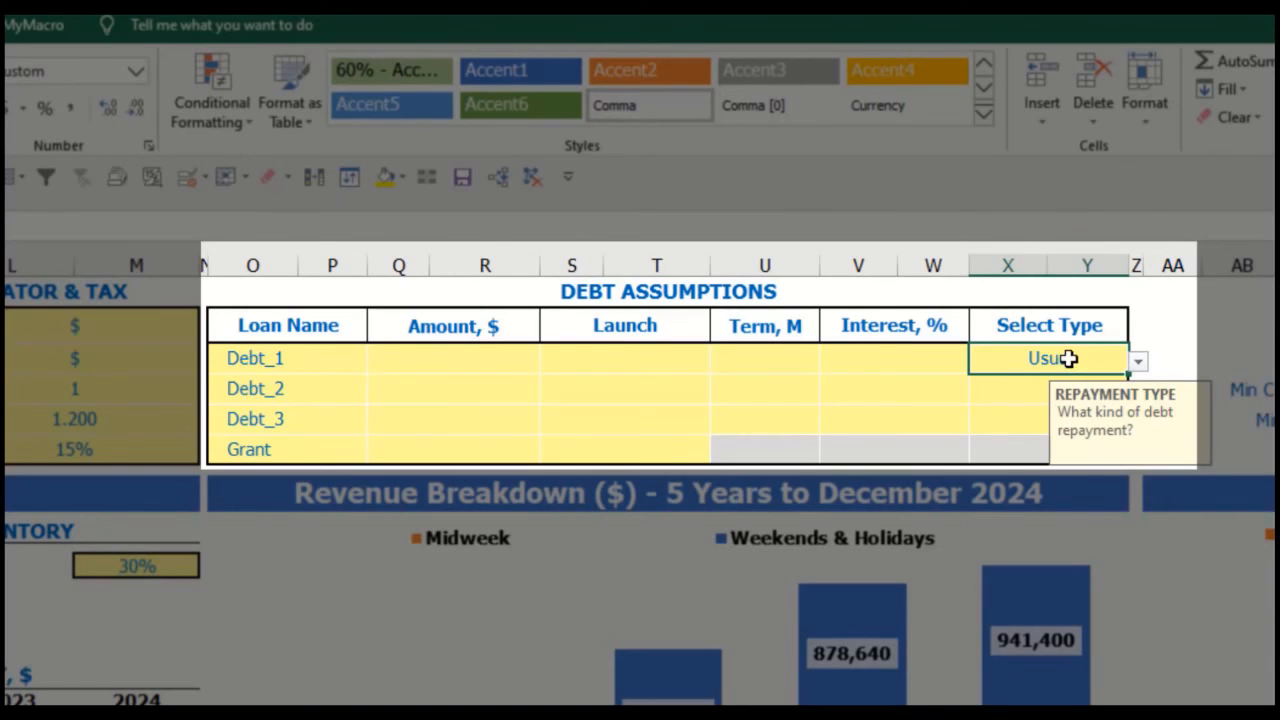
Give Debt_1 a drawdown amount of 1,000,000 and a launch date of Feb-20 in the debt assumptions.
left_click(507, 358)
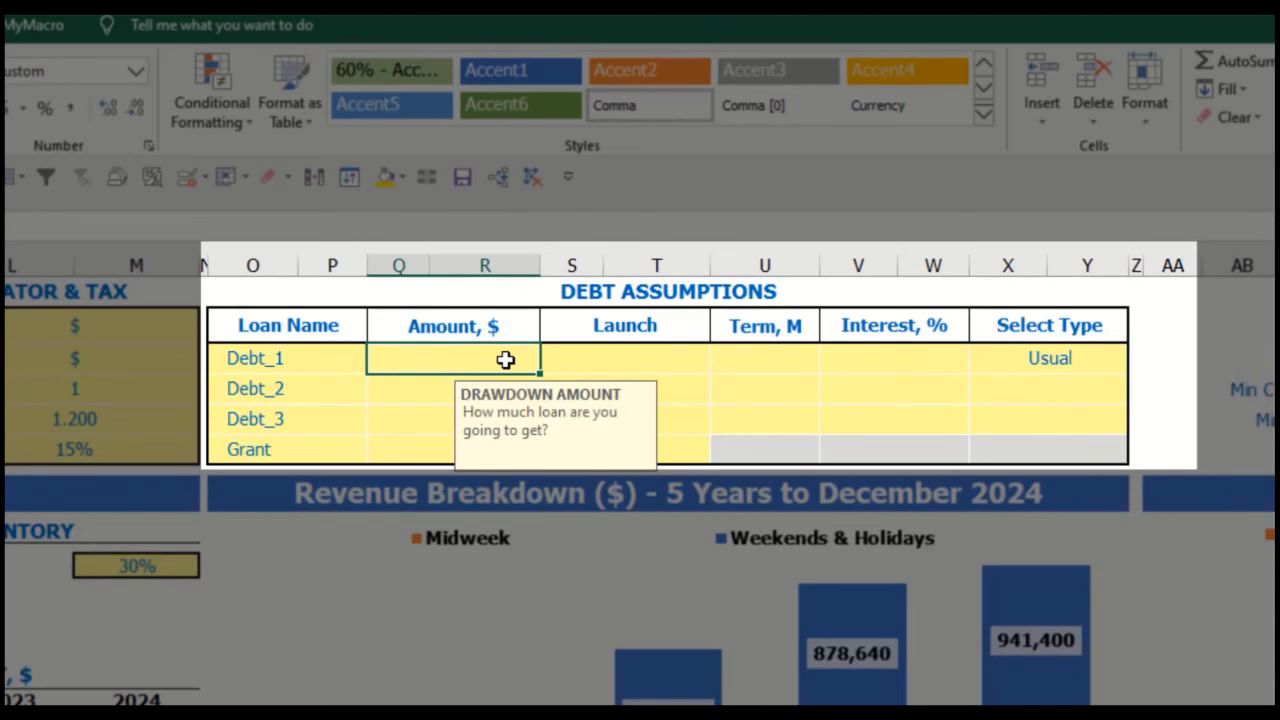
type("1,00")
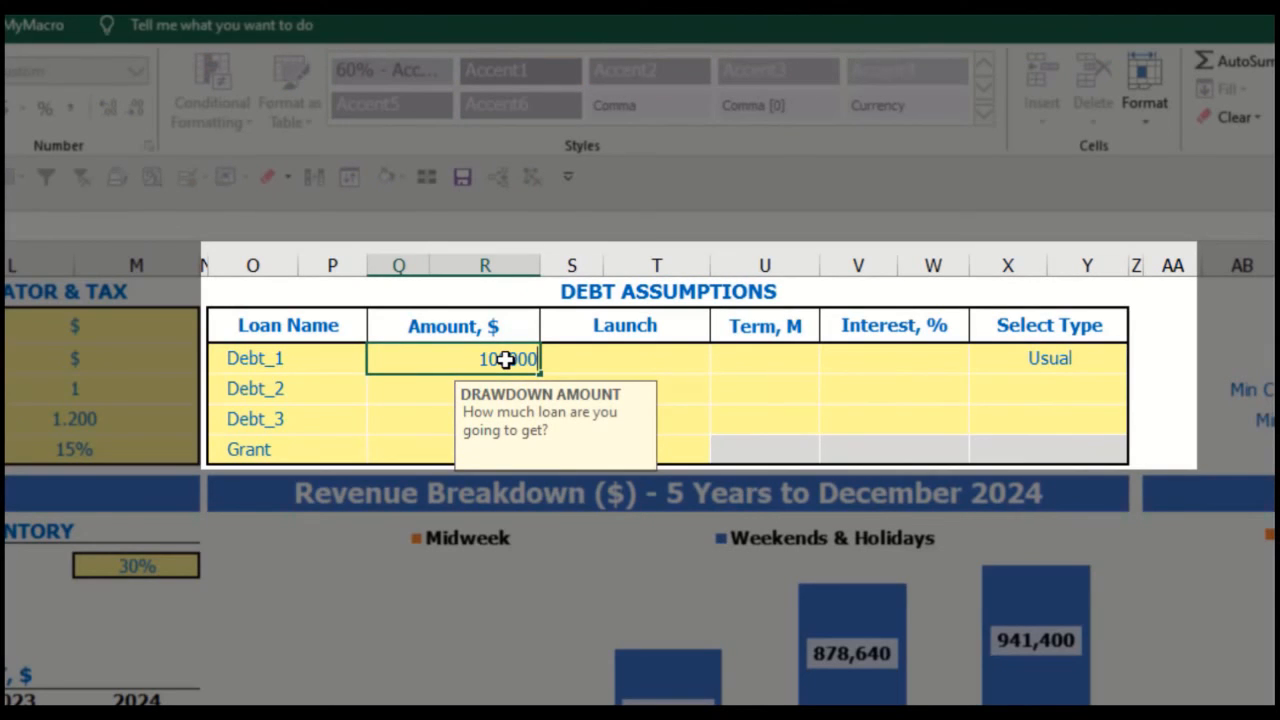
type("0,000")
key("Return")
left_click(700, 358)
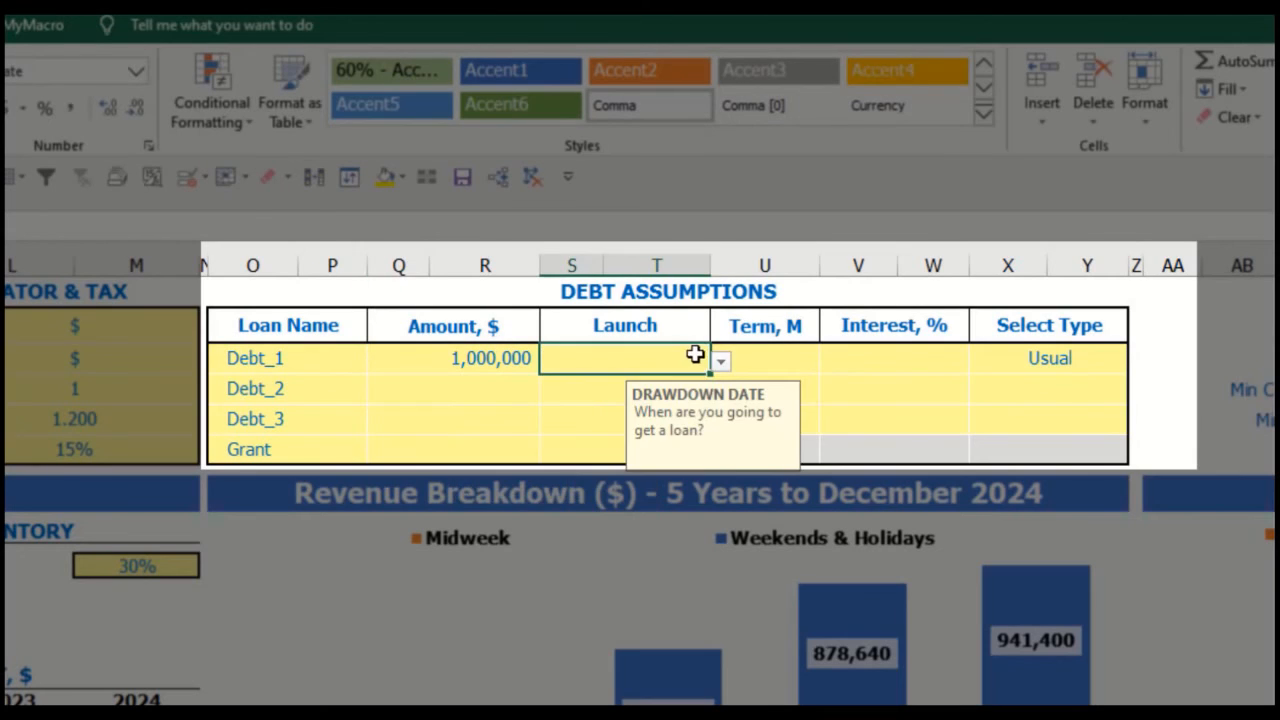
left_click(720, 366)
left_click(666, 410)
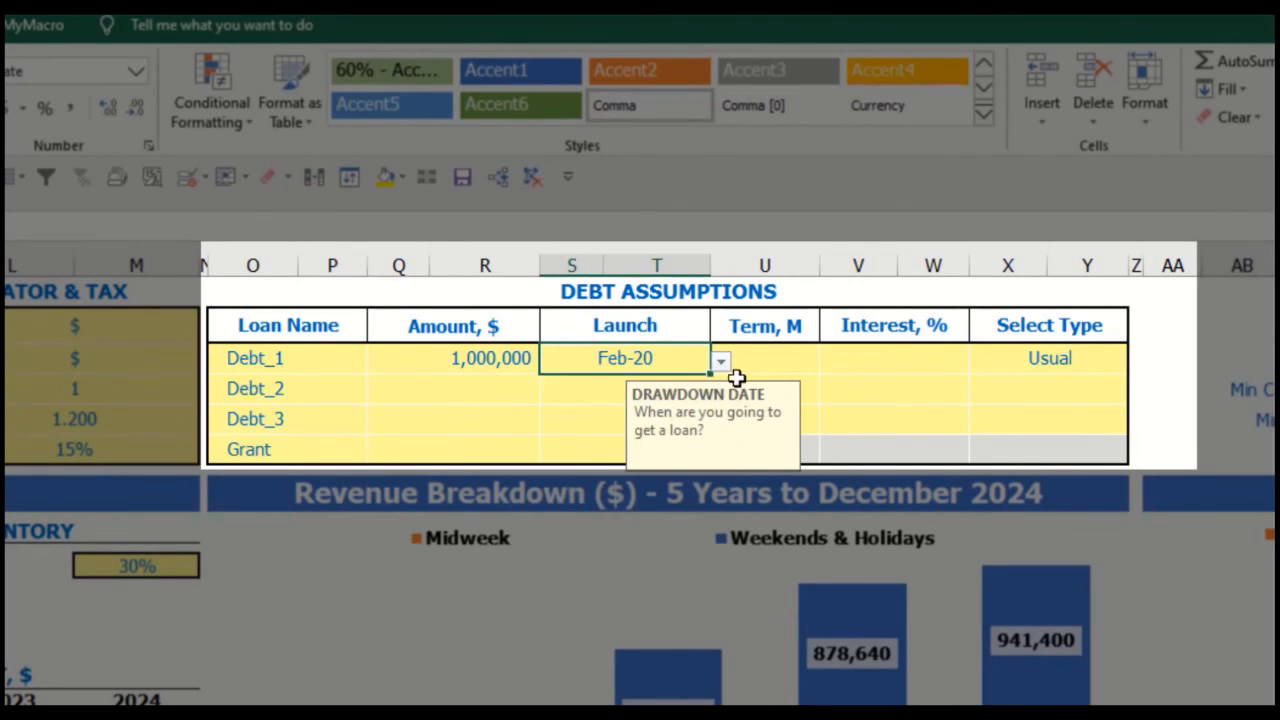
Set the Debt_1 repayment term to 60 months and its annual interest rate to 5%.
left_click(766, 352)
type("60")
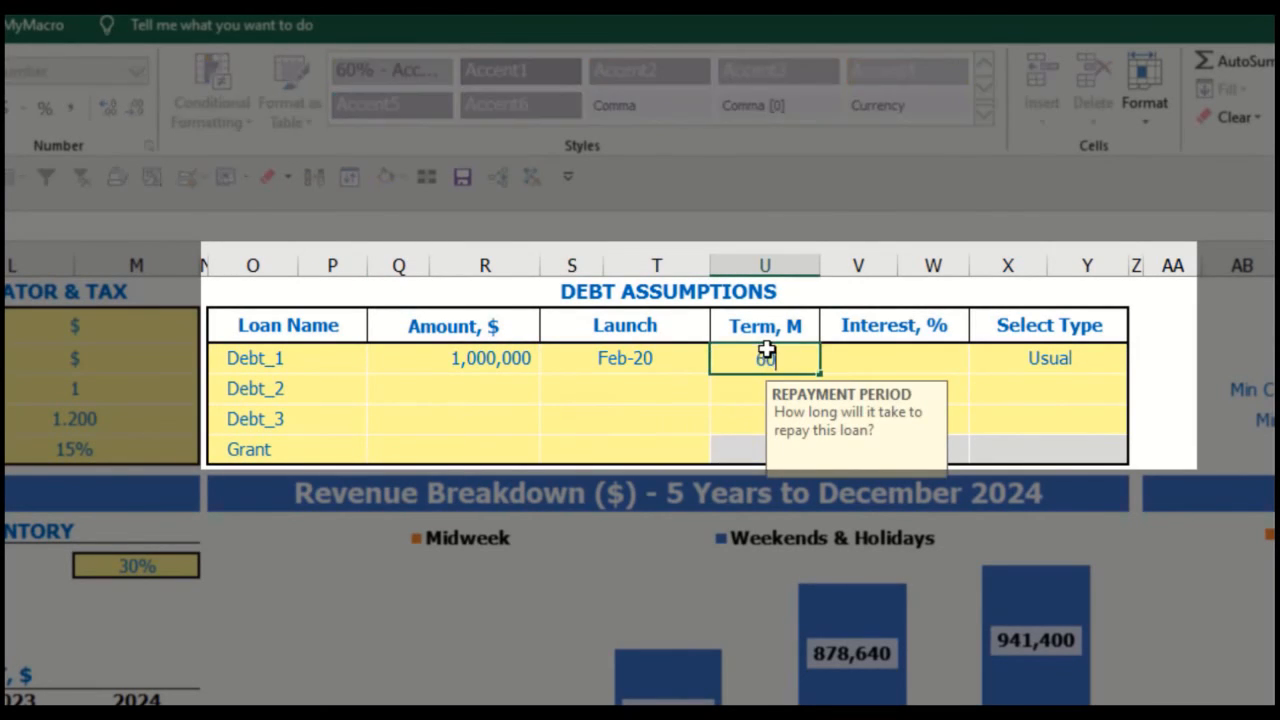
key("Return")
left_click(841, 357)
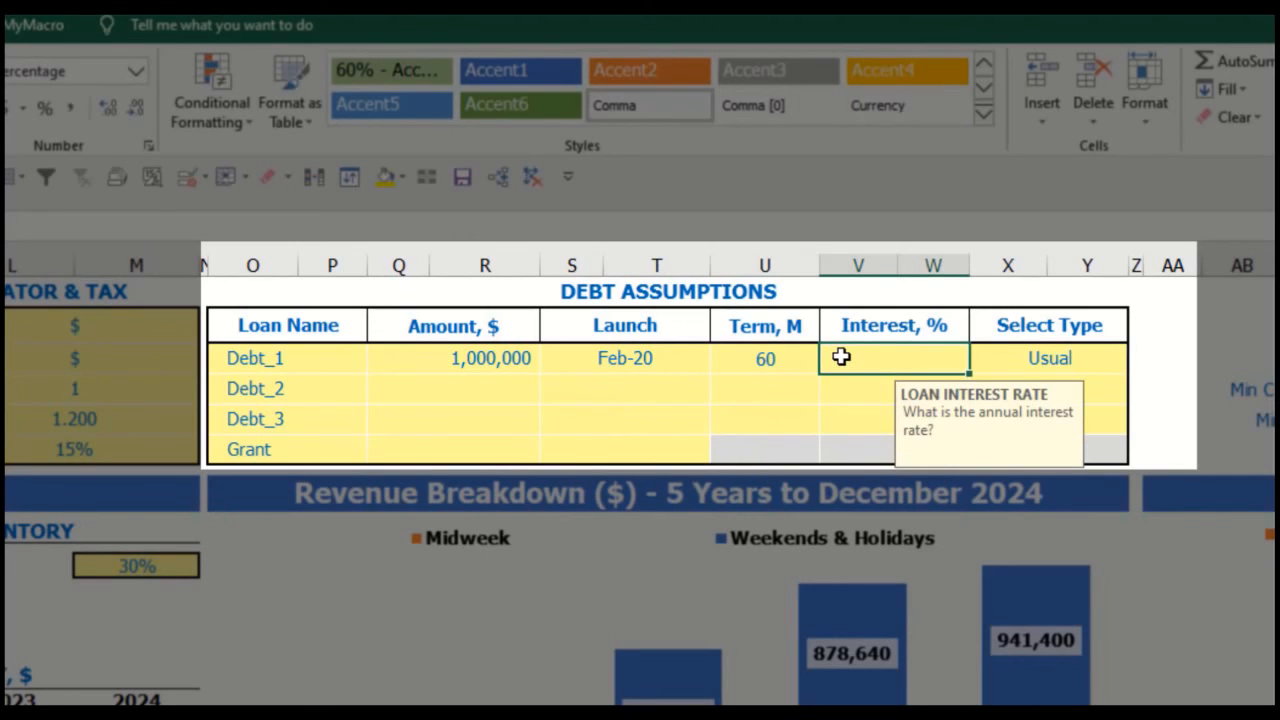
type("5")
key("Return")
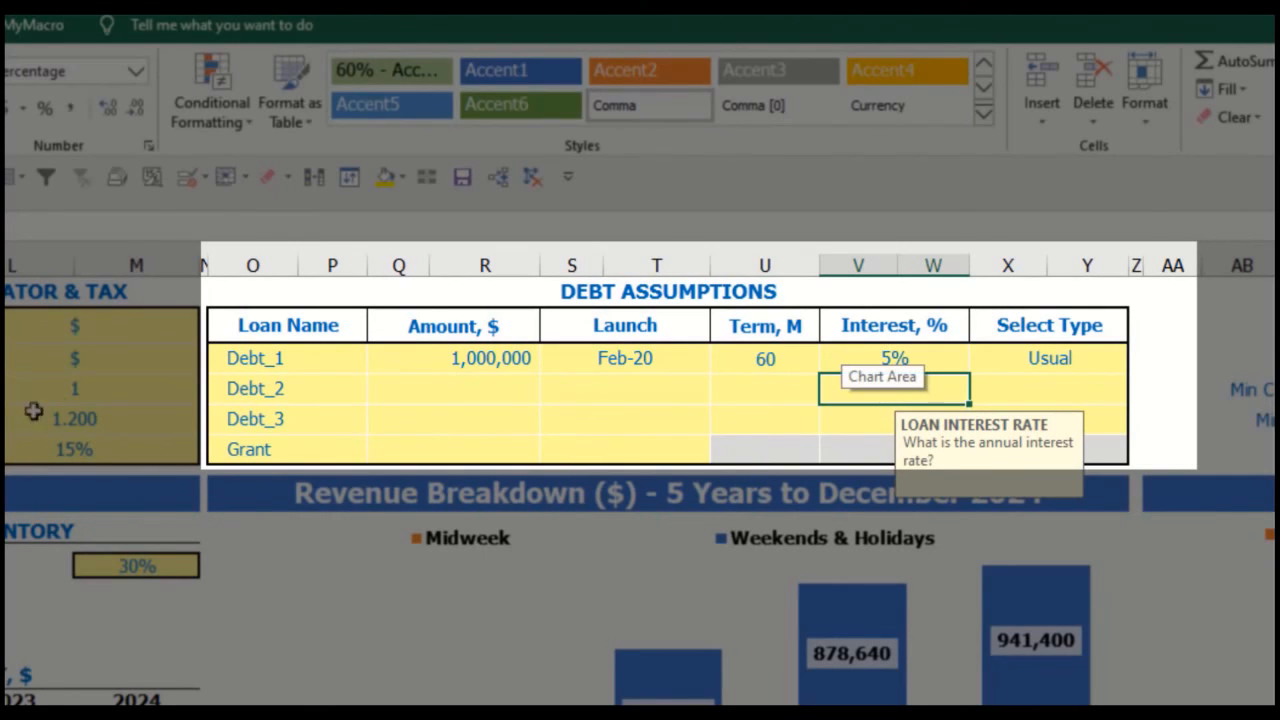
Enter a Grant of 500,000 with a Mar-20 launch date in the debt assumptions.
left_click(474, 454)
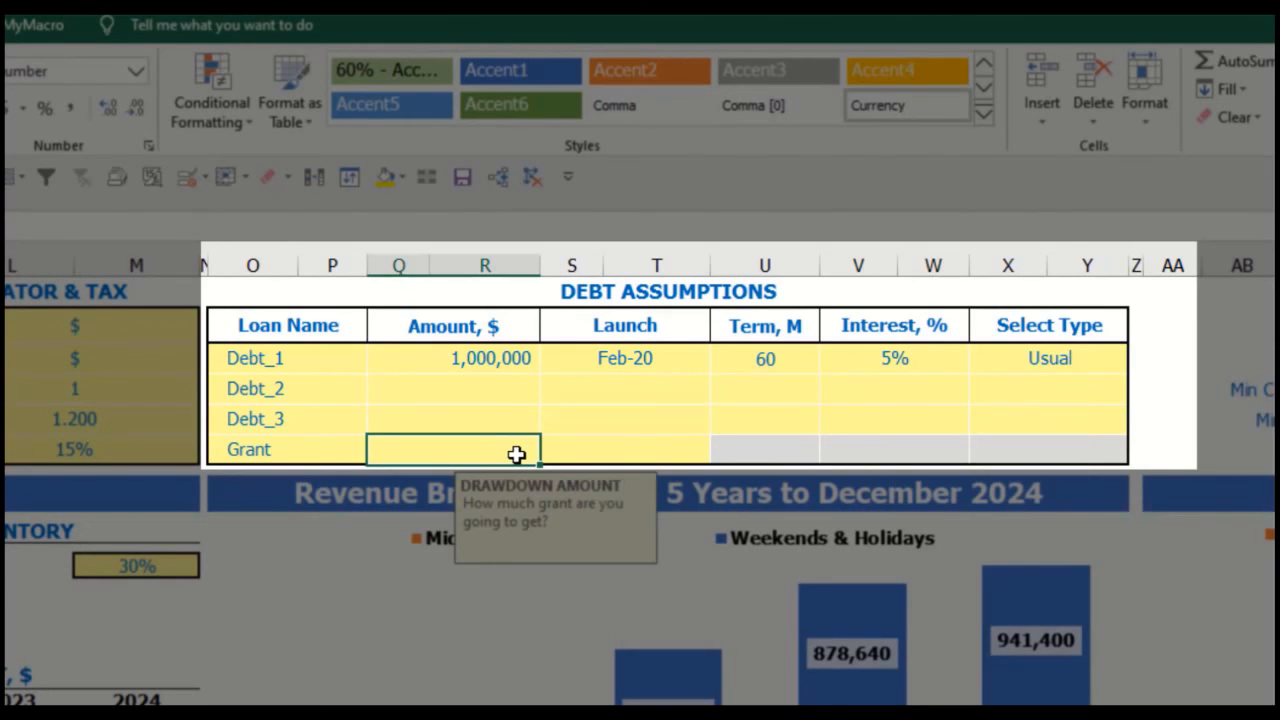
type("500000")
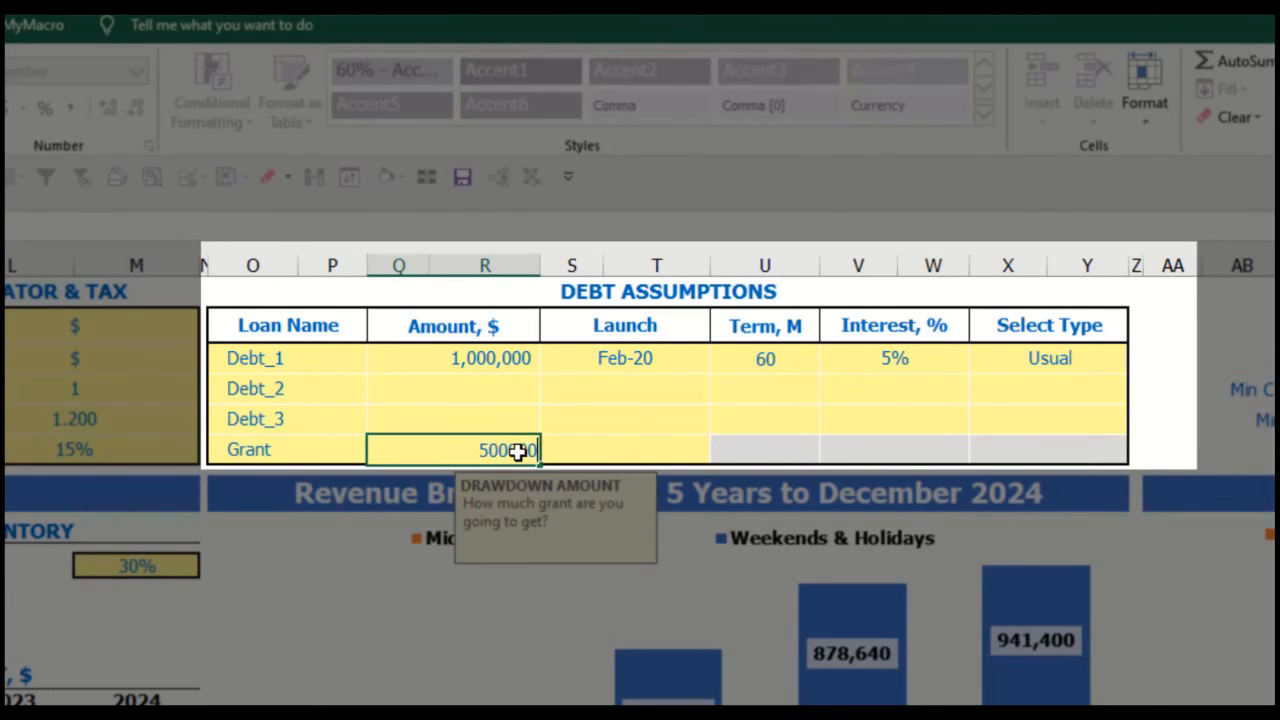
key("Return")
left_click(657, 454)
left_click(720, 452)
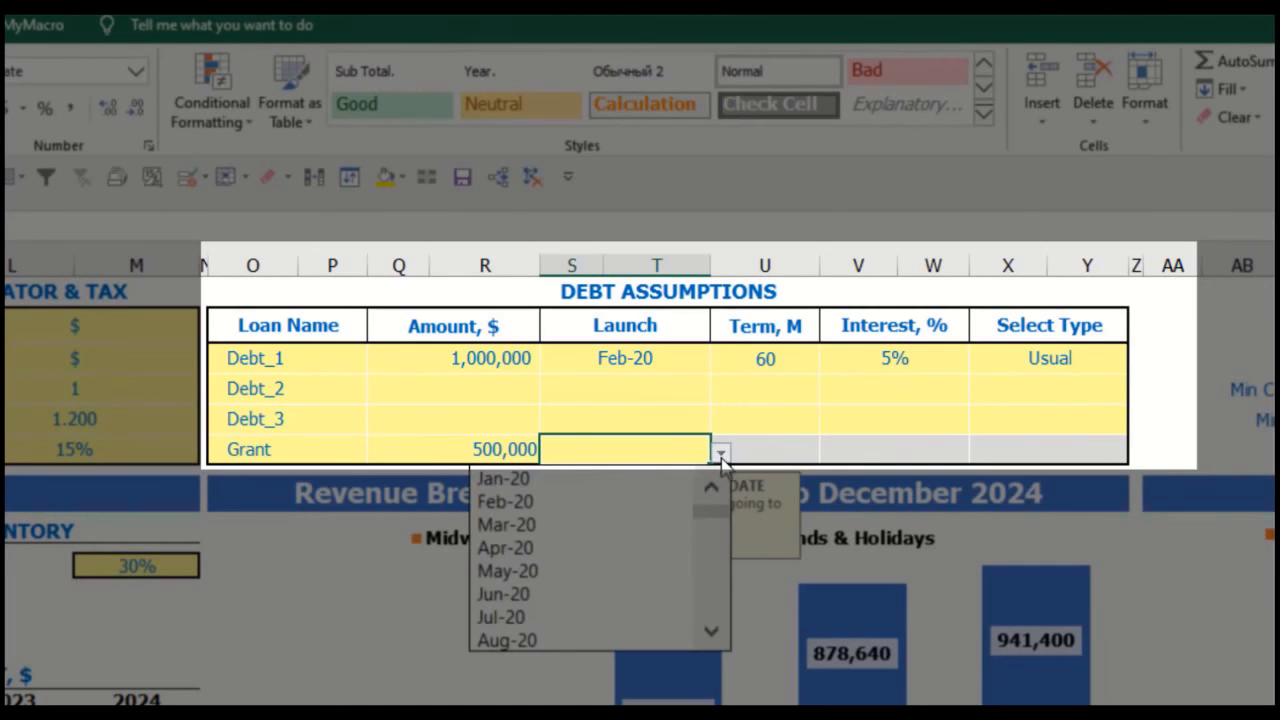
left_click(643, 527)
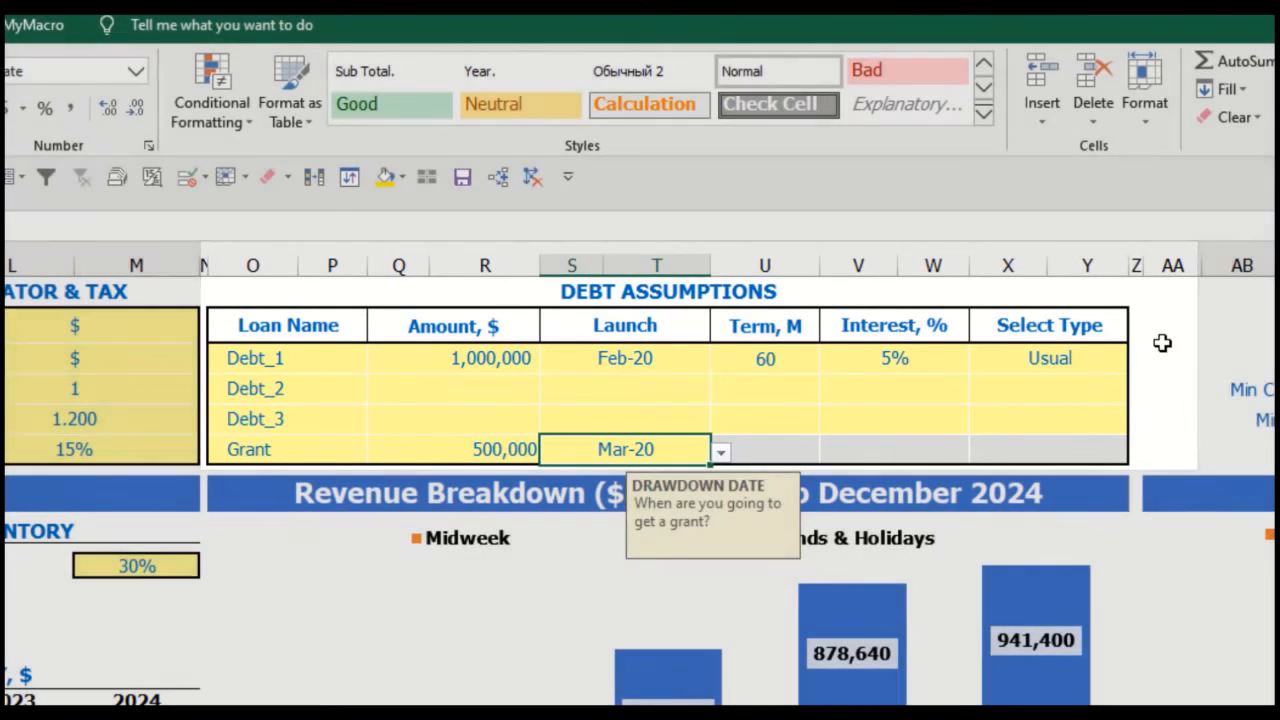
left_click(1162, 343)
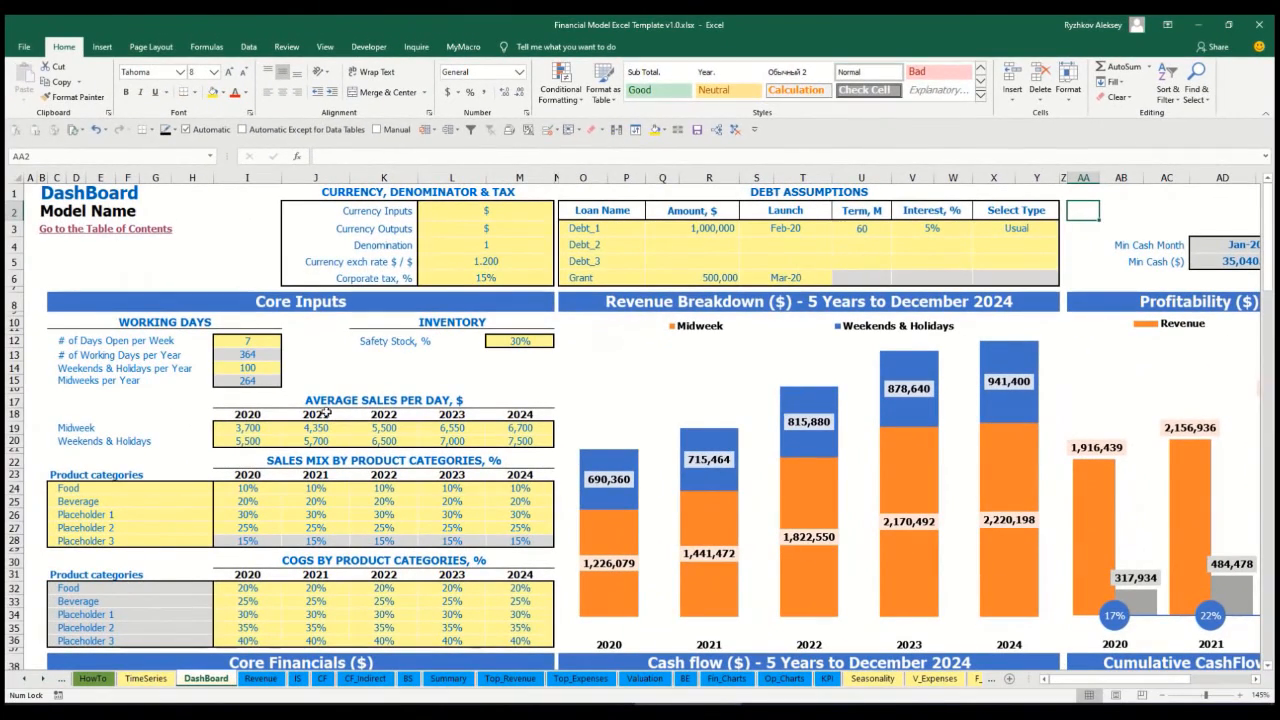
Review the debt balance, repayment and interest calculations for Debt_1 to Debt_3 and total debts on the Capital sheet.
left_click(42, 683)
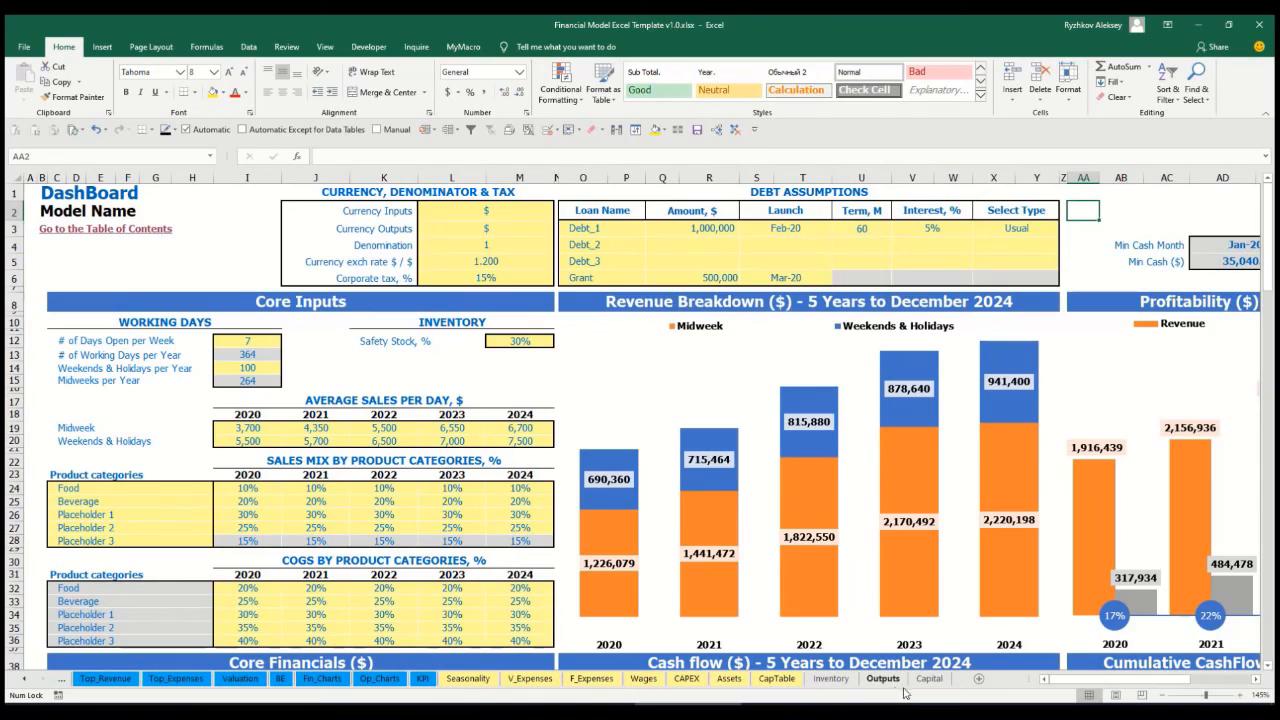
left_click(937, 684)
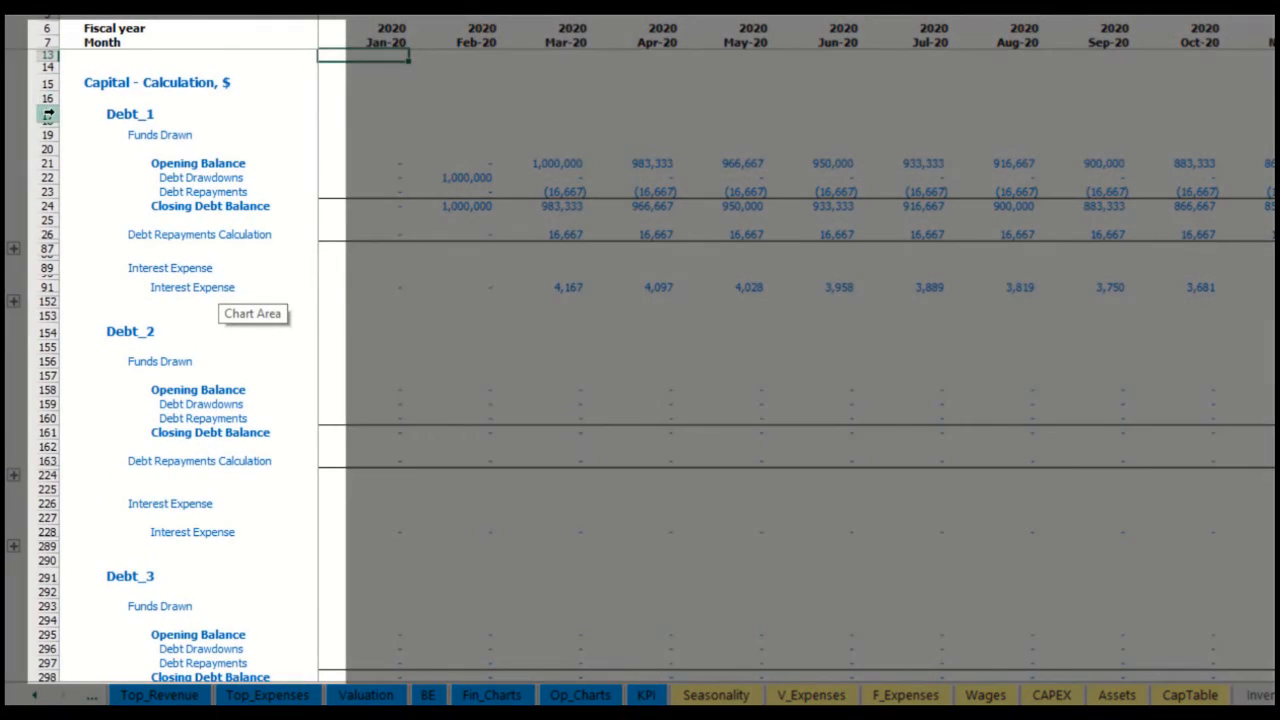
scroll(40, 335, "down", 3)
scroll(40, 335, "down", 2)
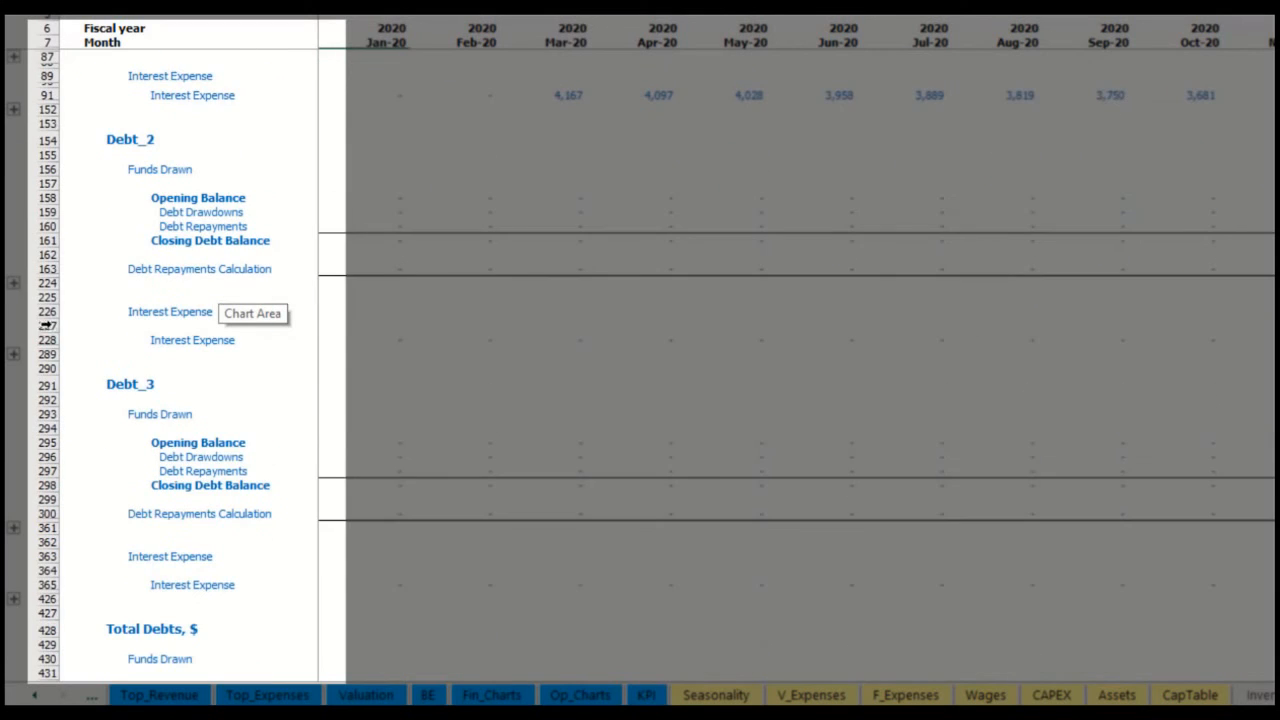
scroll(50, 305, "down", 4)
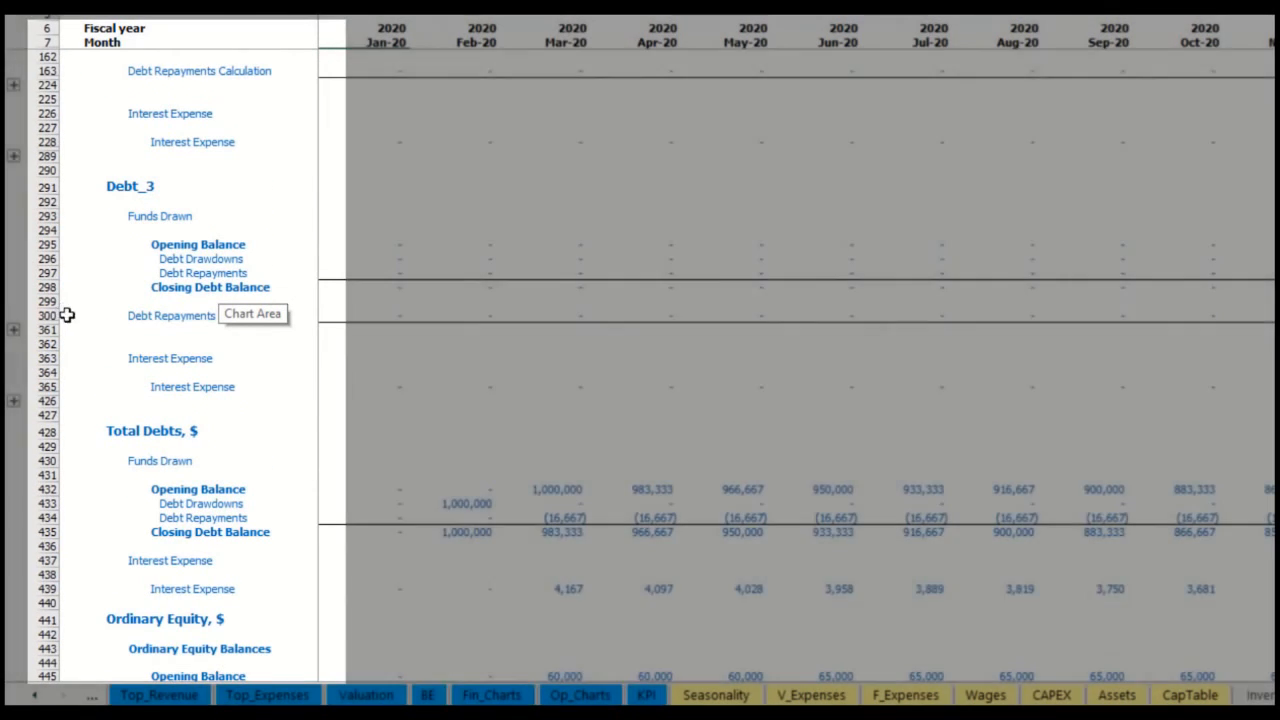
scroll(85, 344, "up", 5)
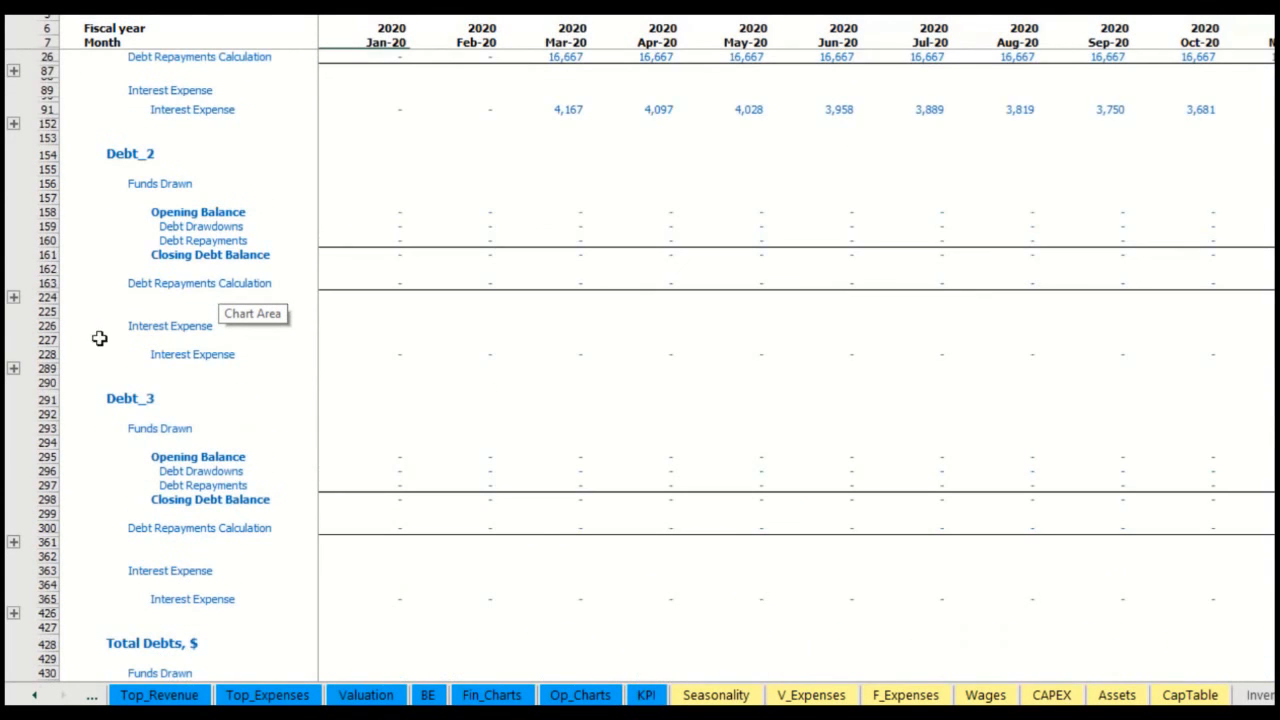
scroll(85, 344, "up", 3)
Check the Interest Expense row in the income statement on the IS sheet.
left_click(35, 695)
left_click(35, 697)
left_click(35, 697)
left_click(243, 697)
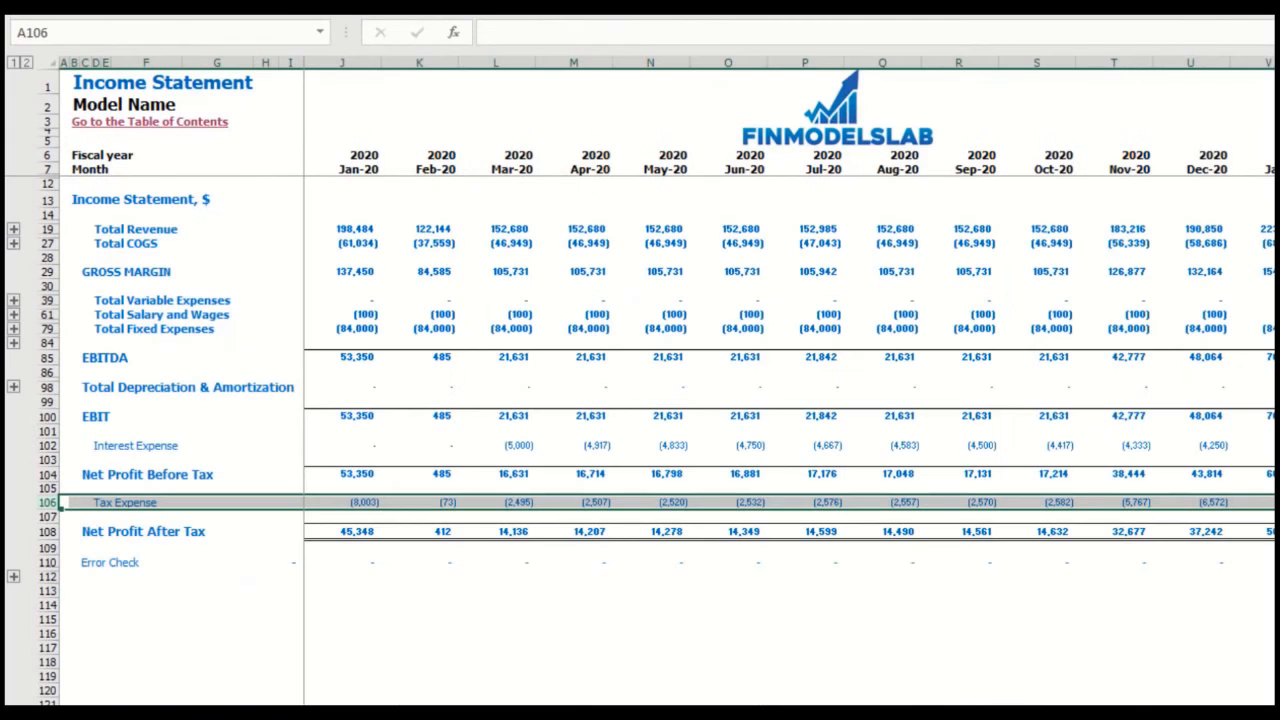
left_click(47, 445)
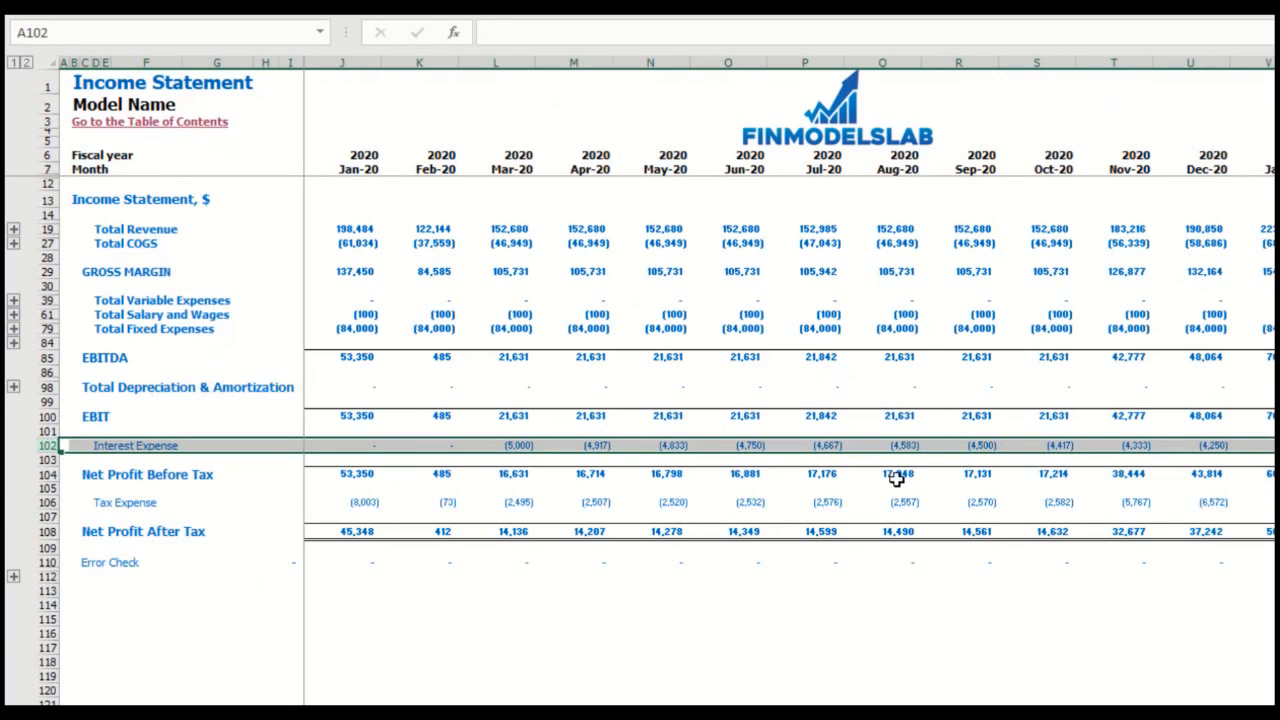
Check interest paid, debt drawdowns and debt repayments in the cash flow statement and the Debt row in the balance sheet.
key("ctrl+Page_Down")
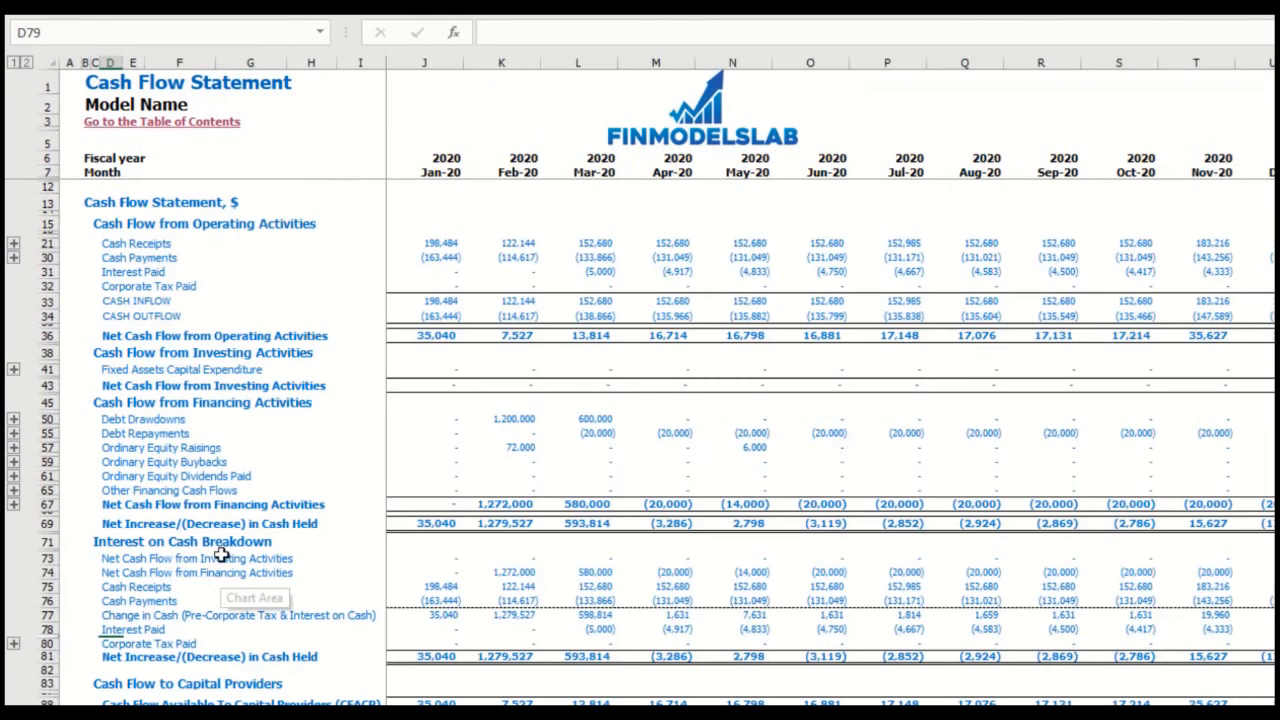
left_click(50, 273)
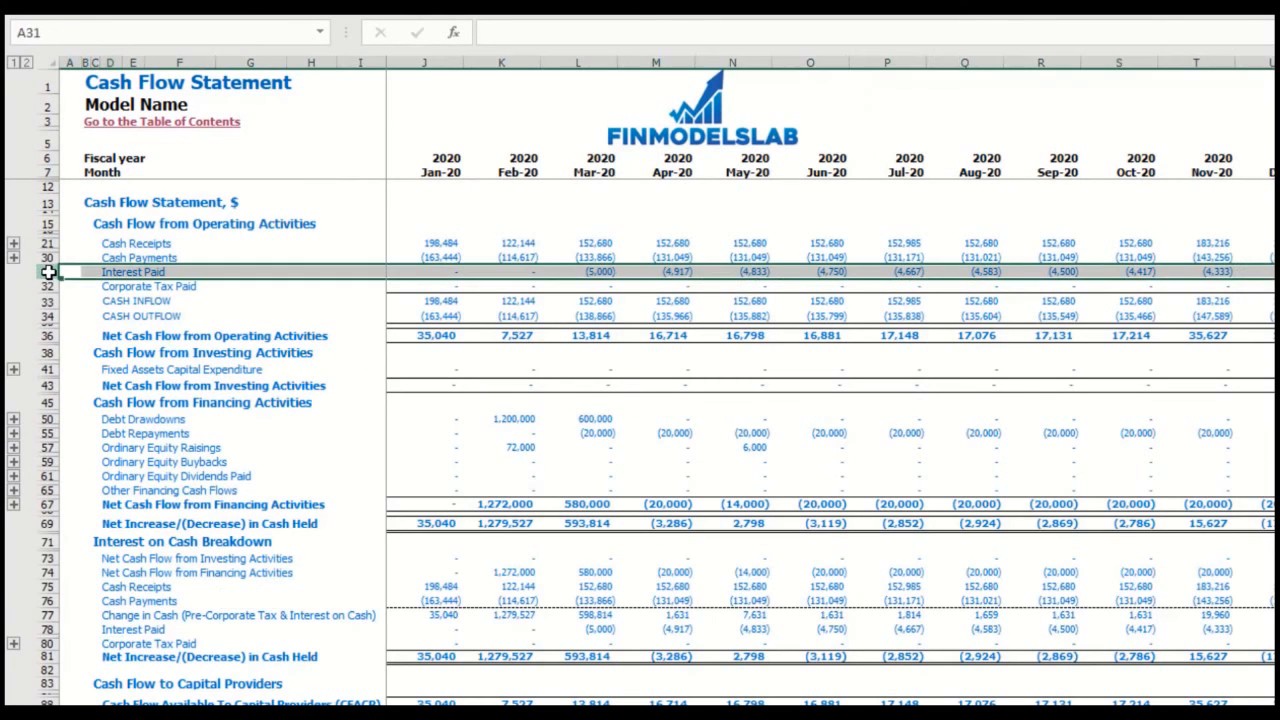
left_click(48, 420)
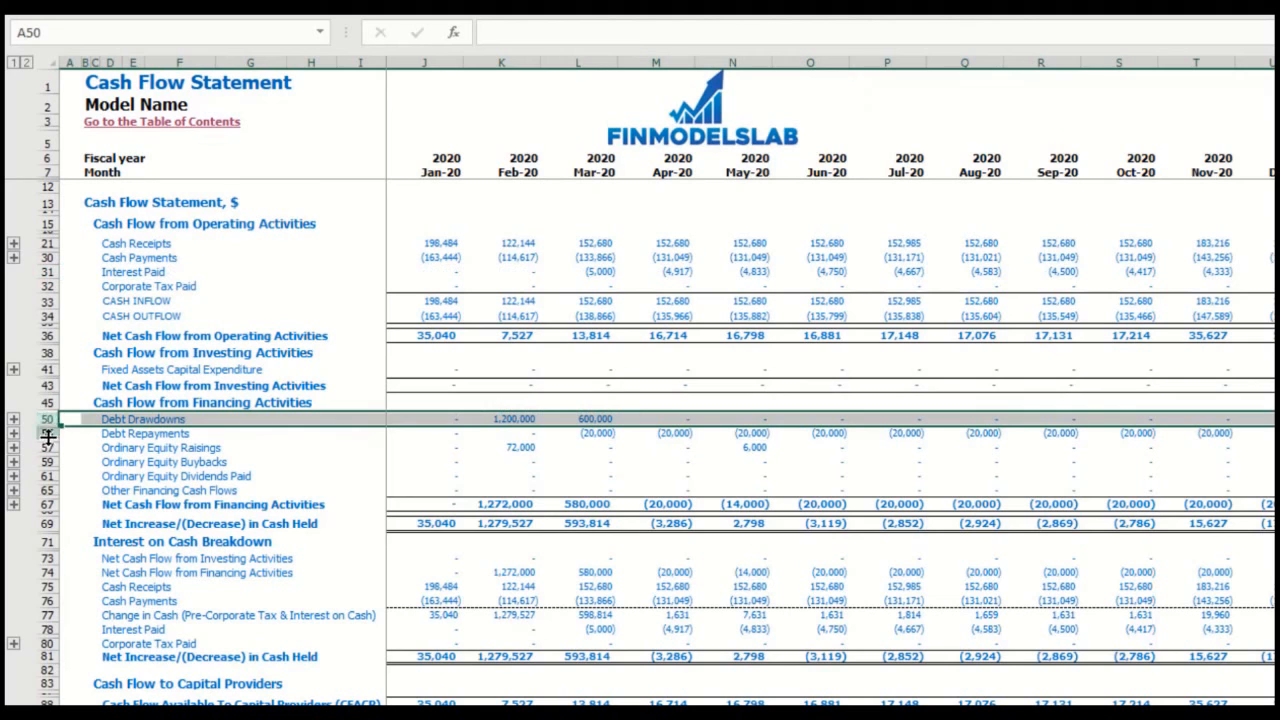
left_click(48, 433)
key("ctrl+Page_Down")
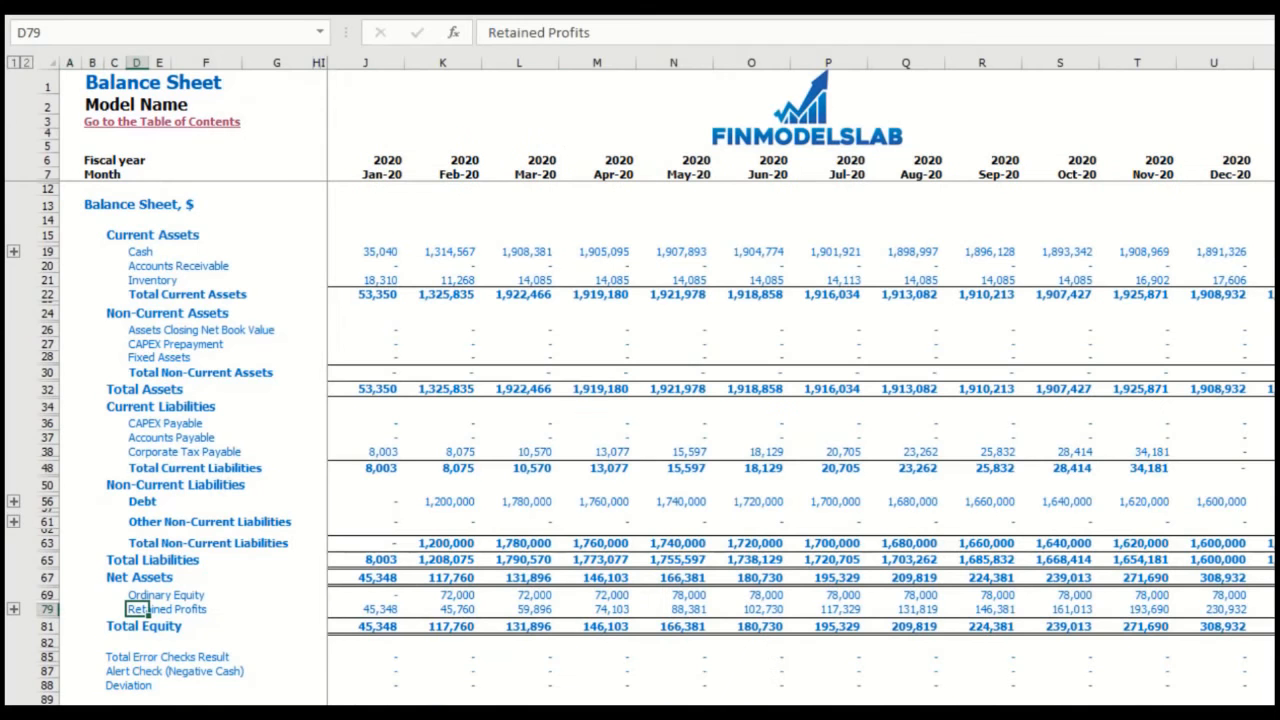
left_click(46, 501)
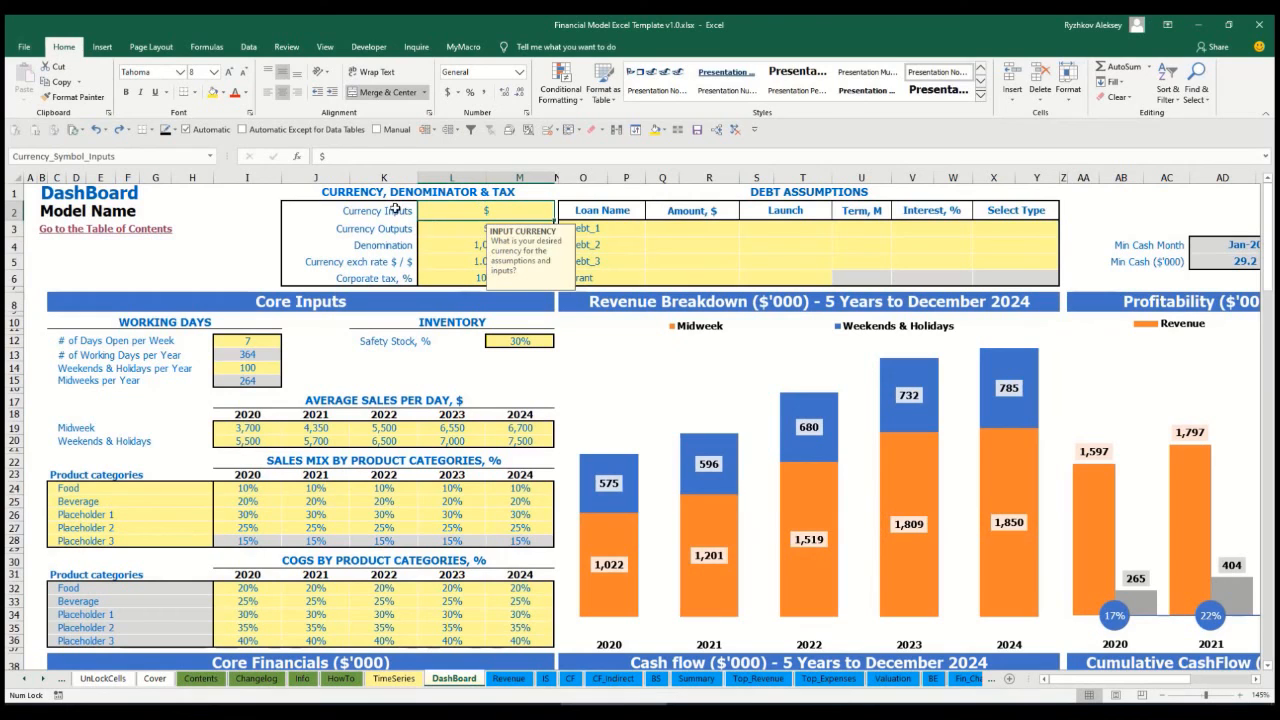
Examine the guidance for the Currency Inputs and Currency Outputs cells on the DashBoard sheet.
left_click(231, 217)
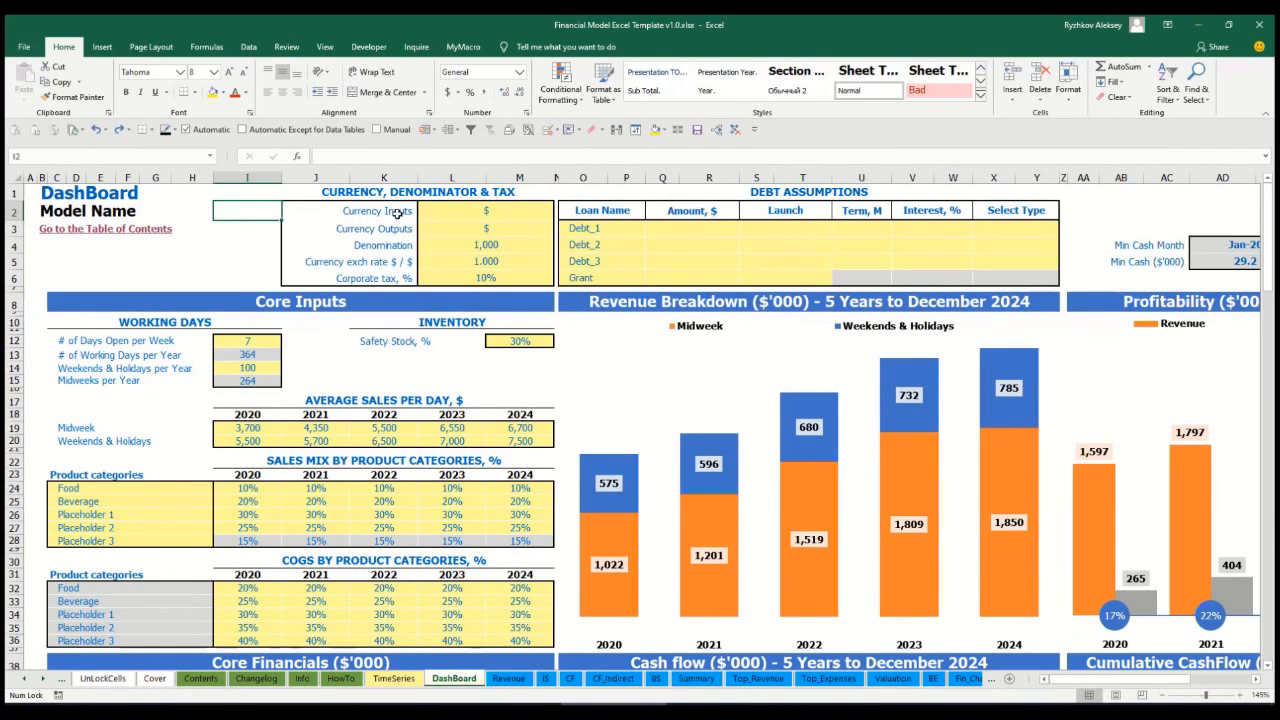
left_click(469, 213)
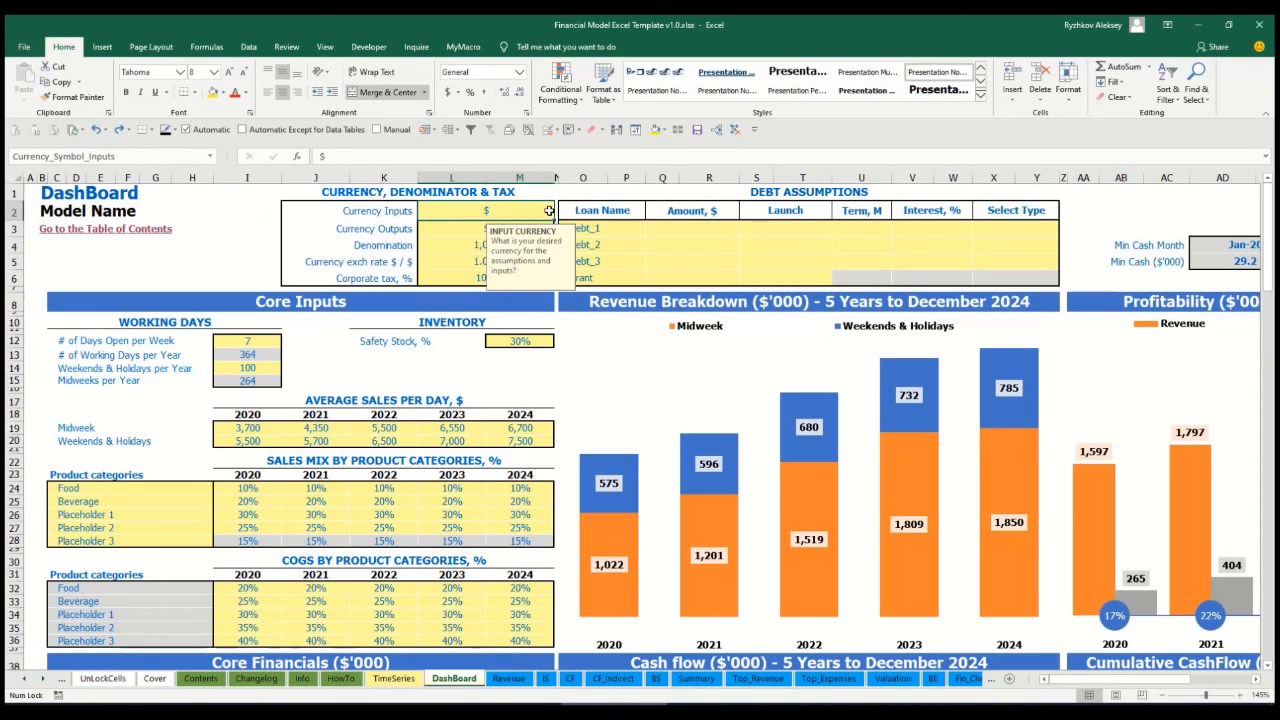
left_click(441, 231)
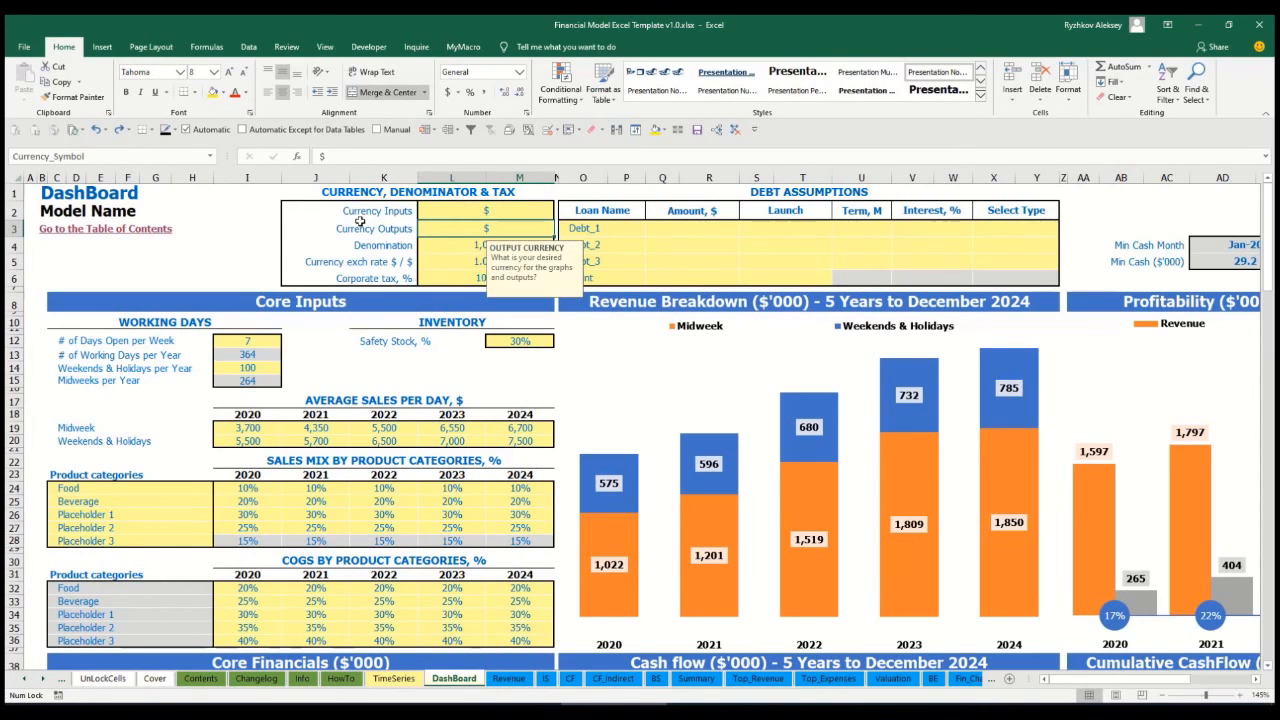
left_click(457, 213)
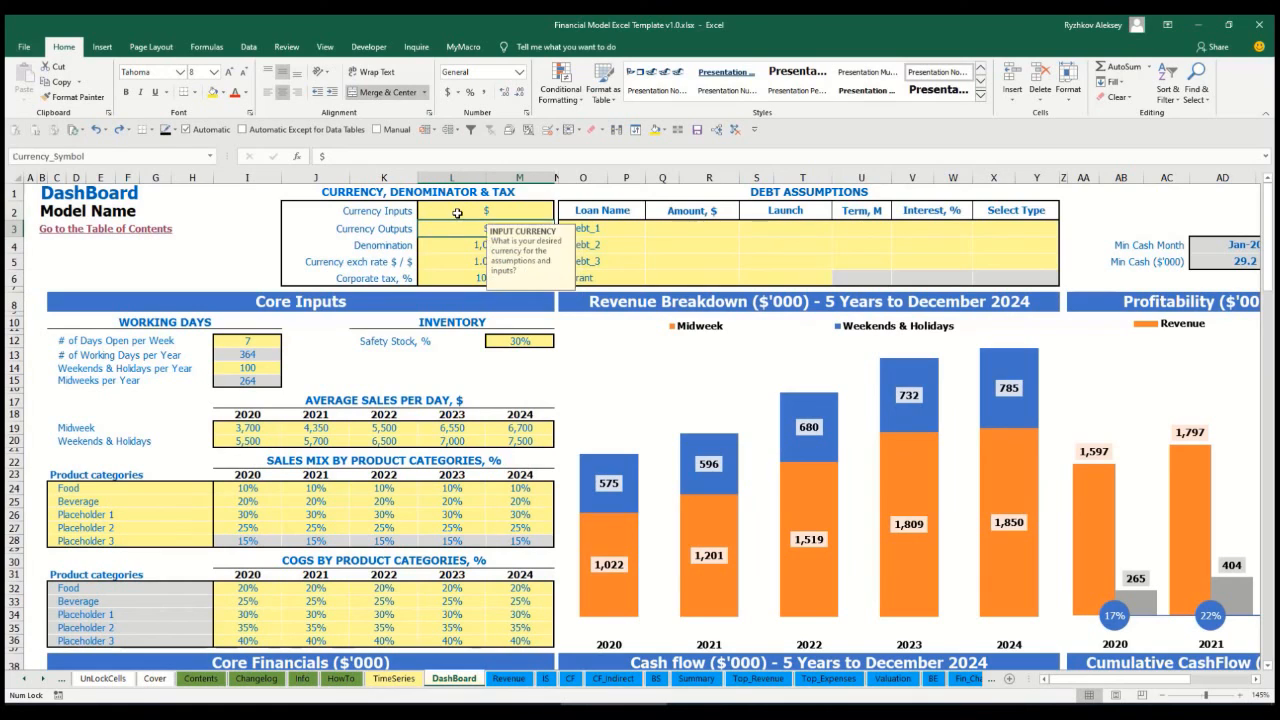
left_click(455, 229)
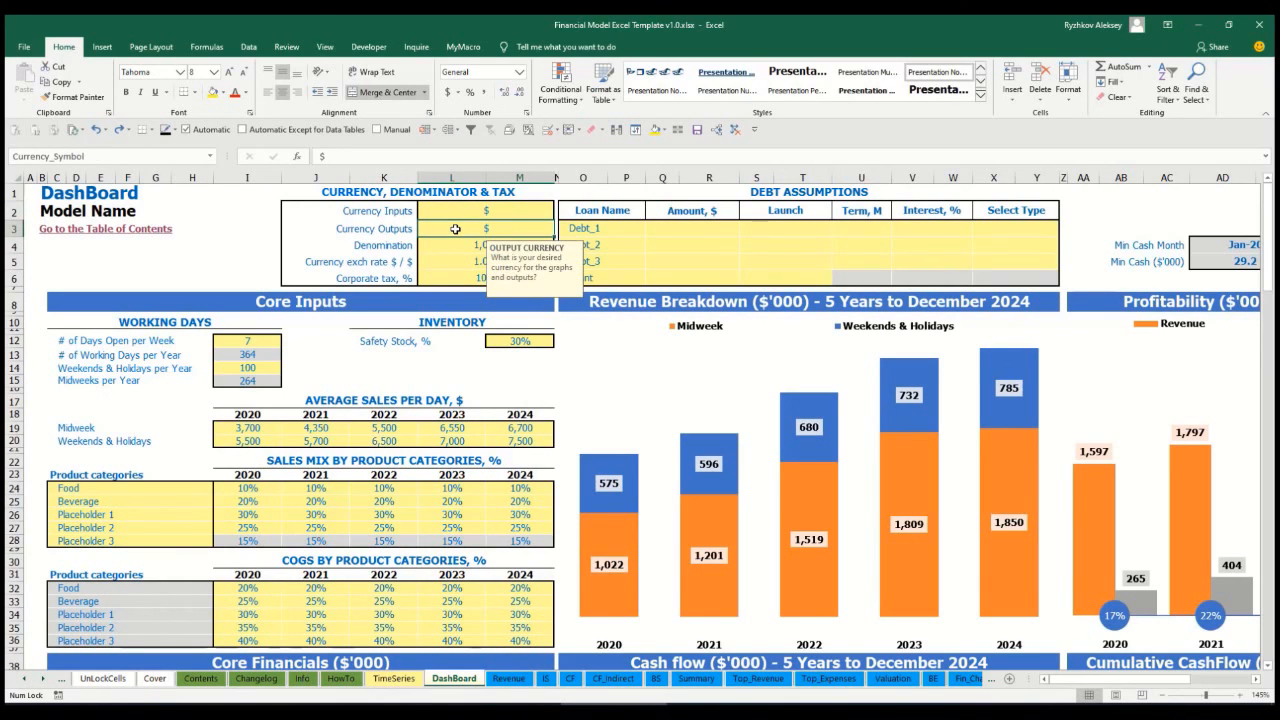
Set the input currency to USD and the output currency to EUR on the DashBoard.
left_click(472, 212)
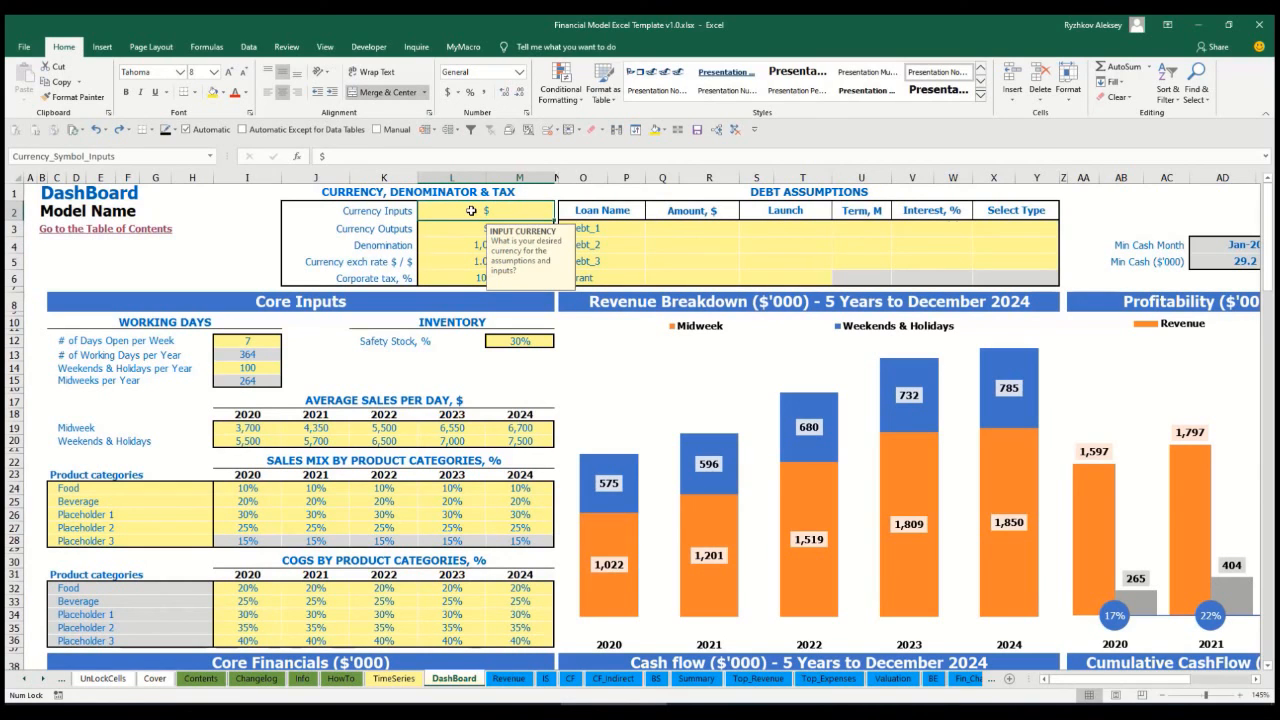
type("USD")
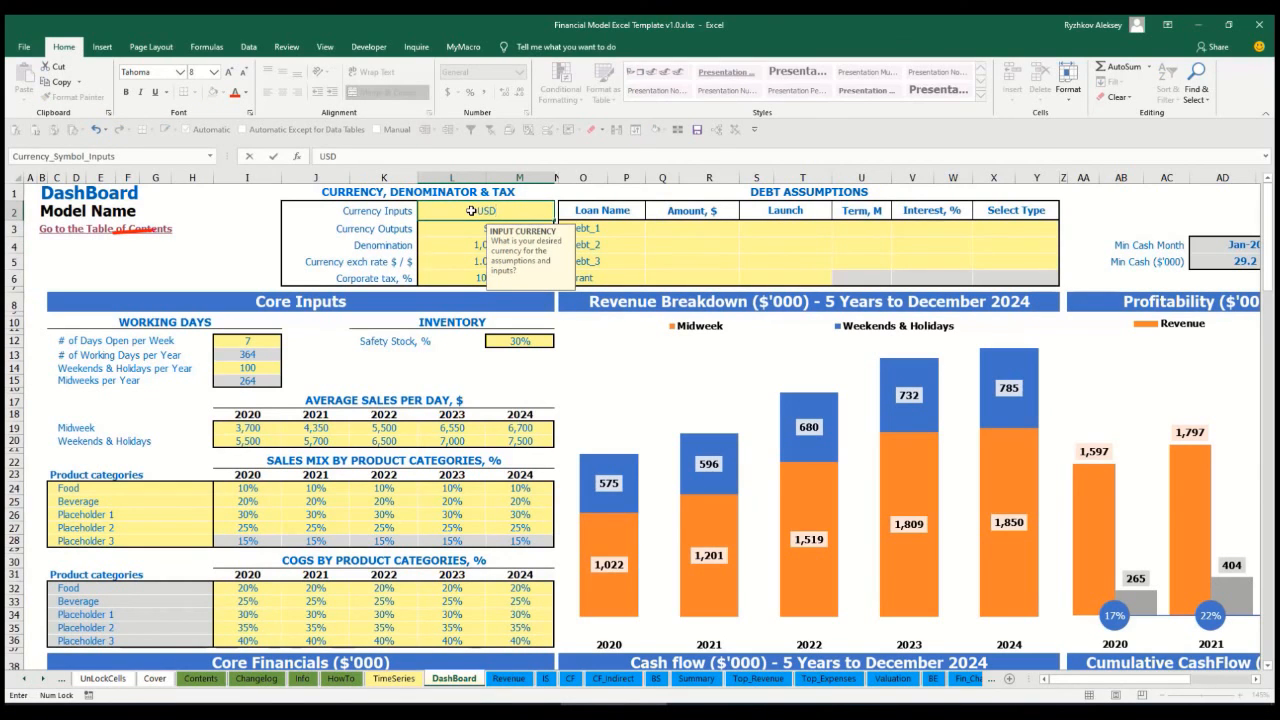
key("Return")
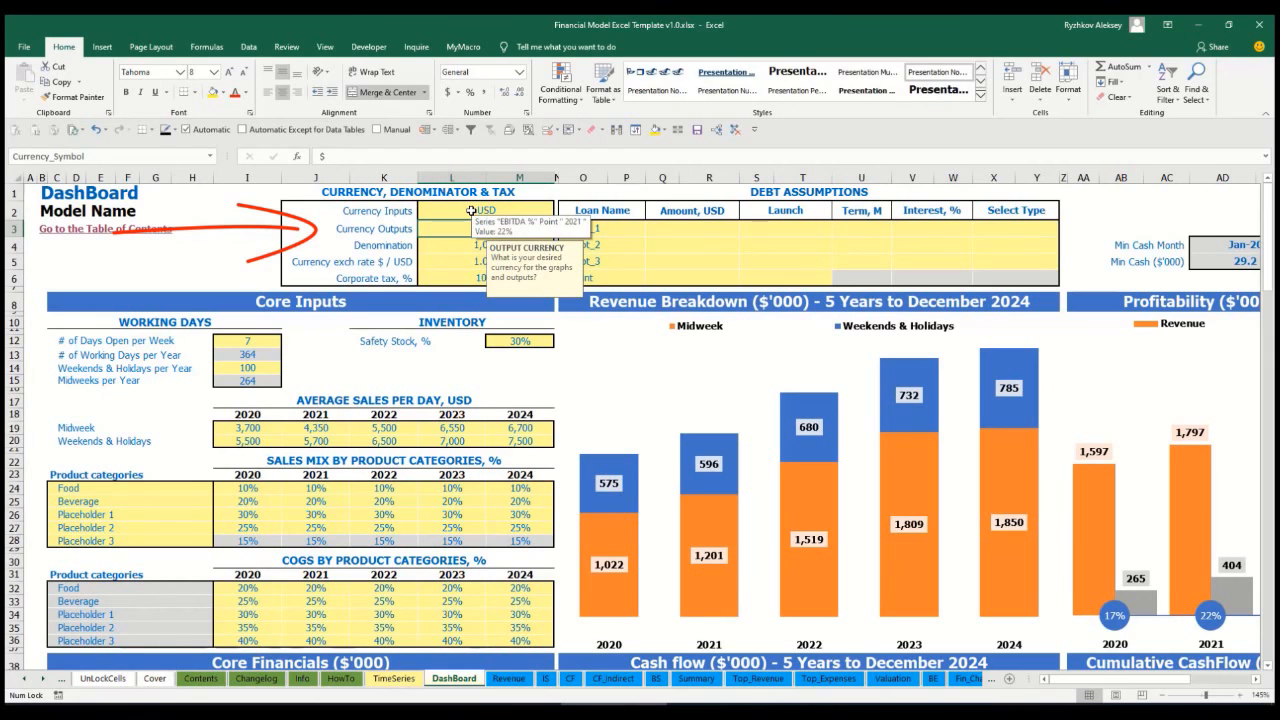
type("EUR")
key("Return")
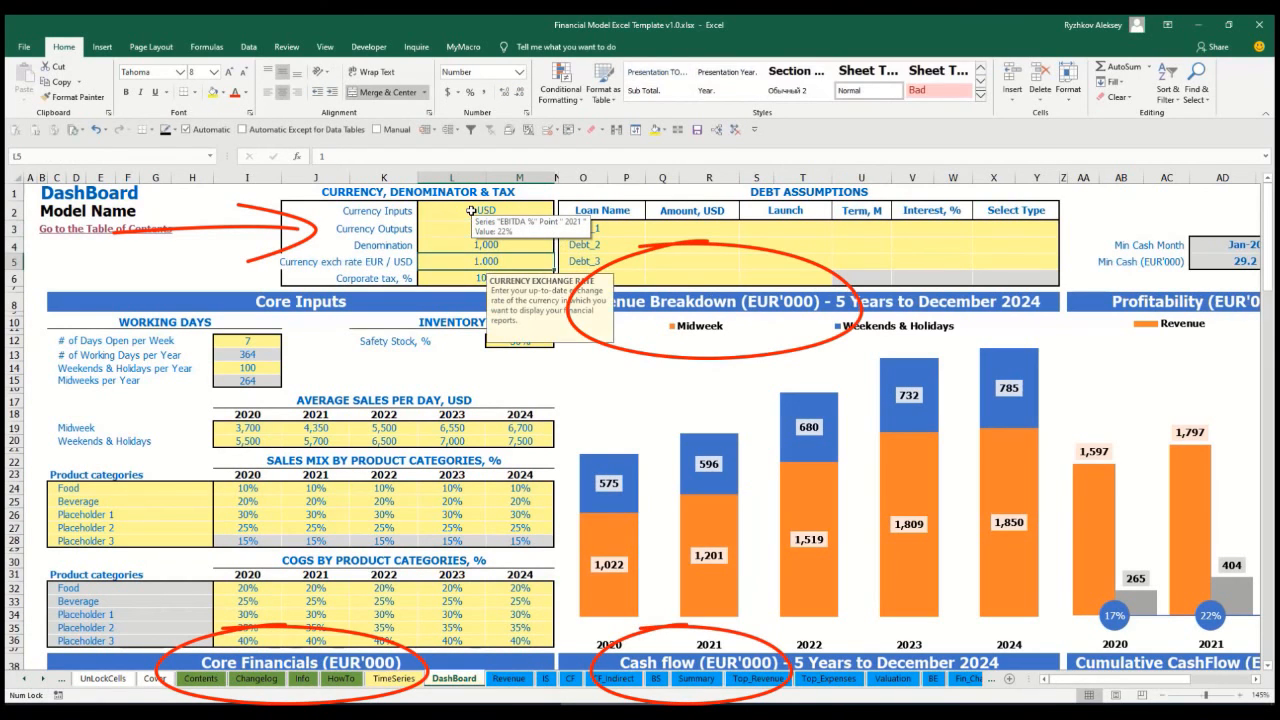
left_click(257, 235)
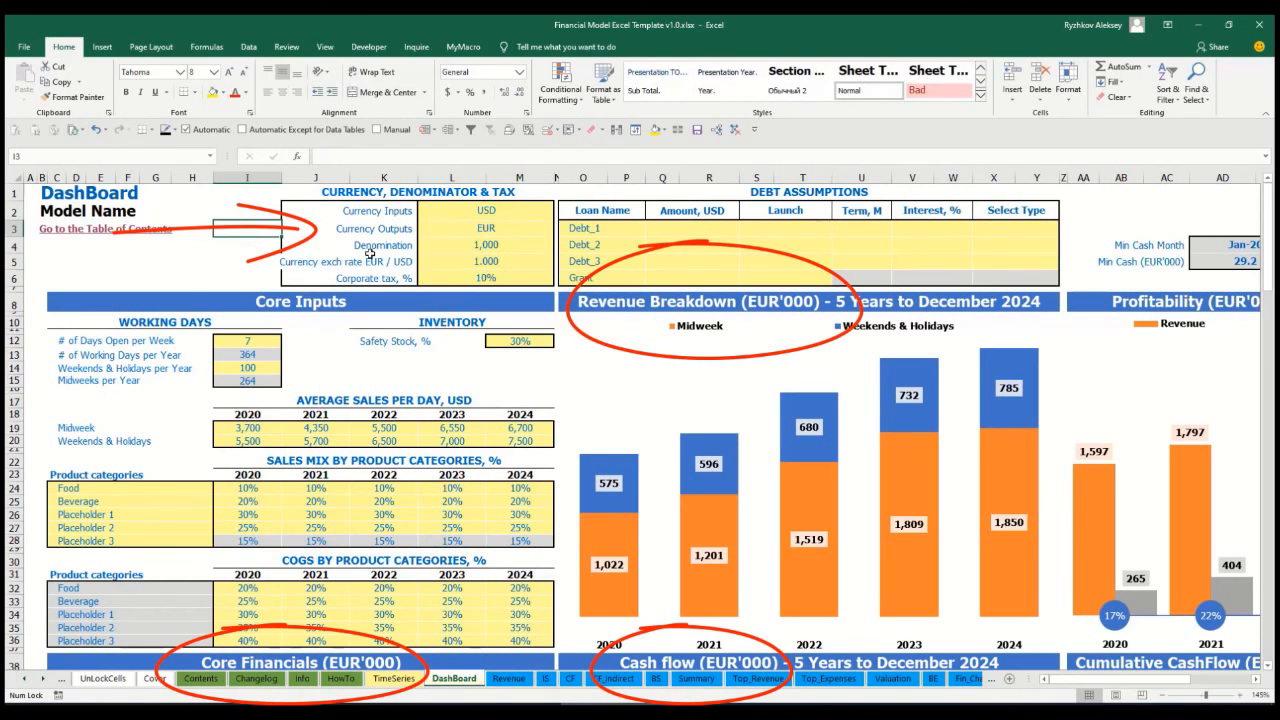
Set the EUR / USD currency exchange rate to 1.2 on the DashBoard sheet.
left_click(468, 260)
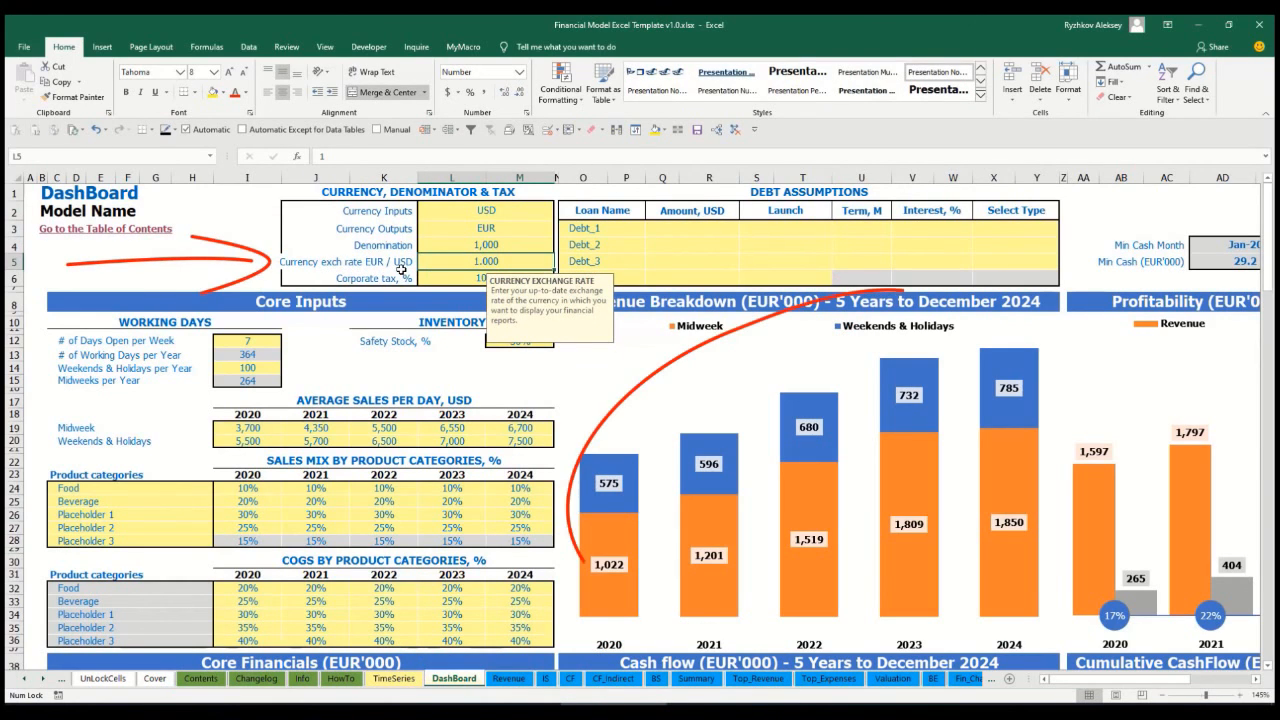
type("1.2")
key("Return")
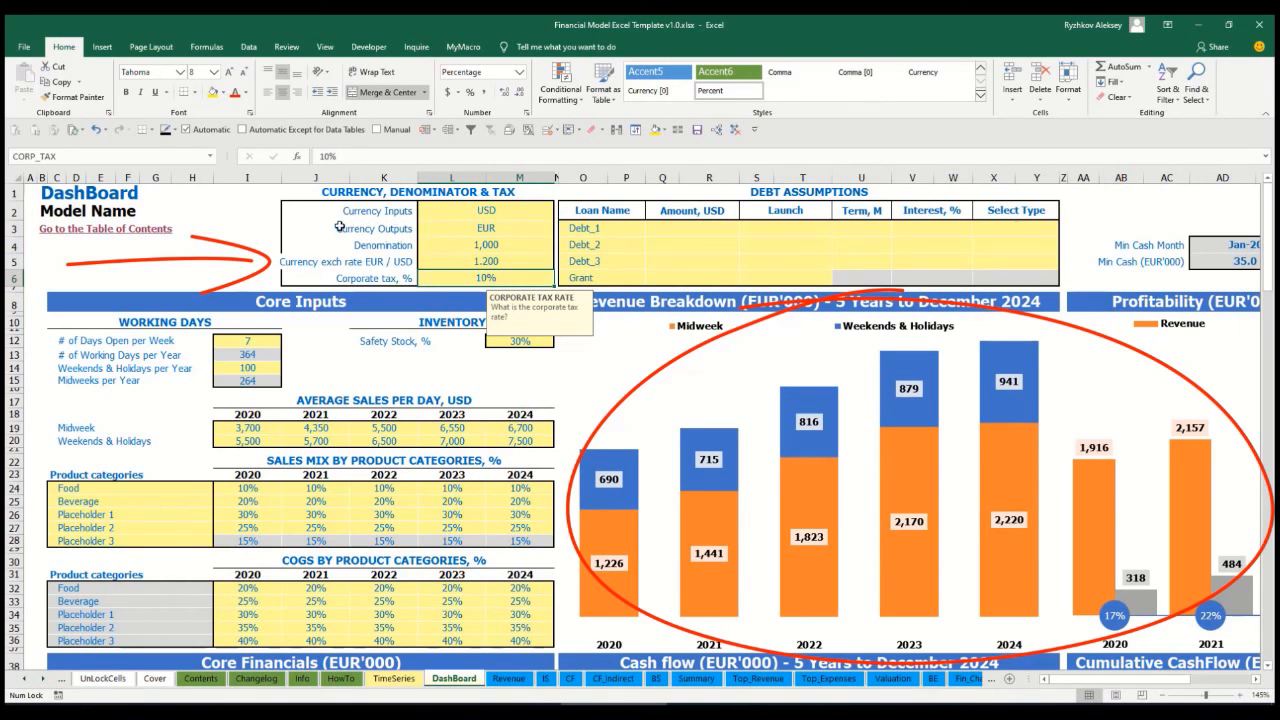
Review the Currency Inputs, Currency Outputs and exchange rate cells on the DashBoard together with their guidance notes.
left_click(458, 209)
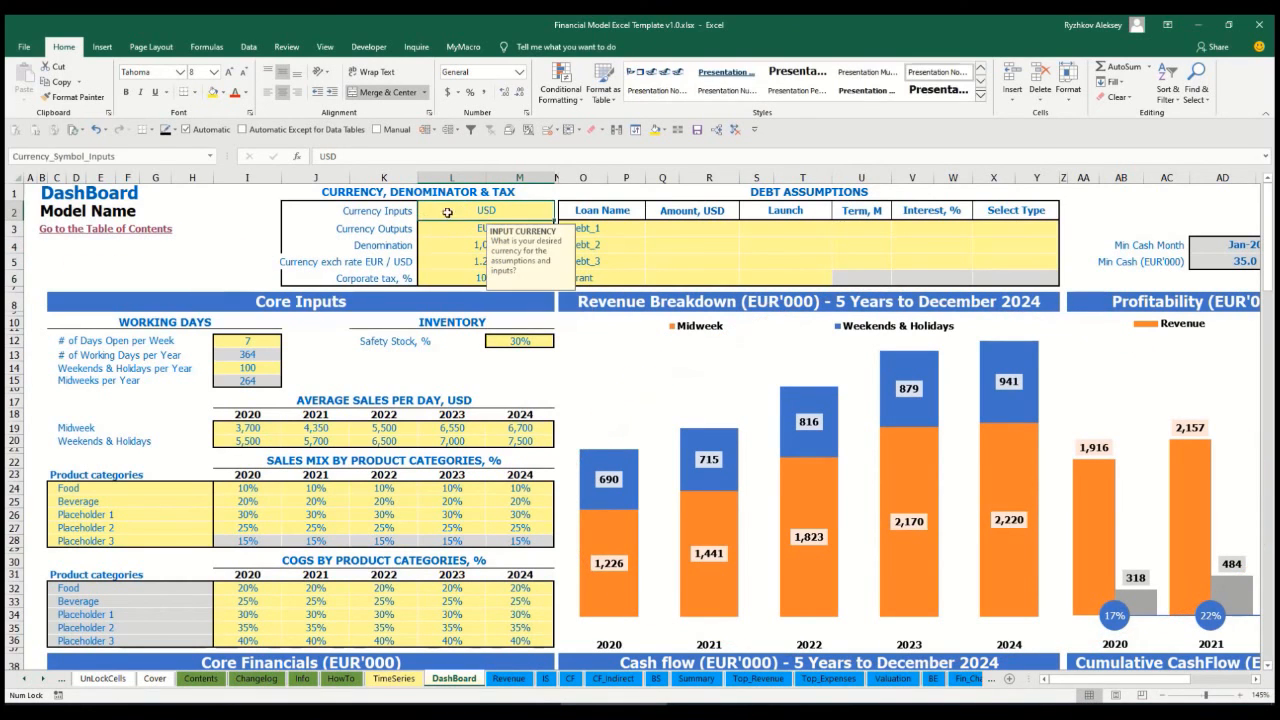
left_click(452, 229)
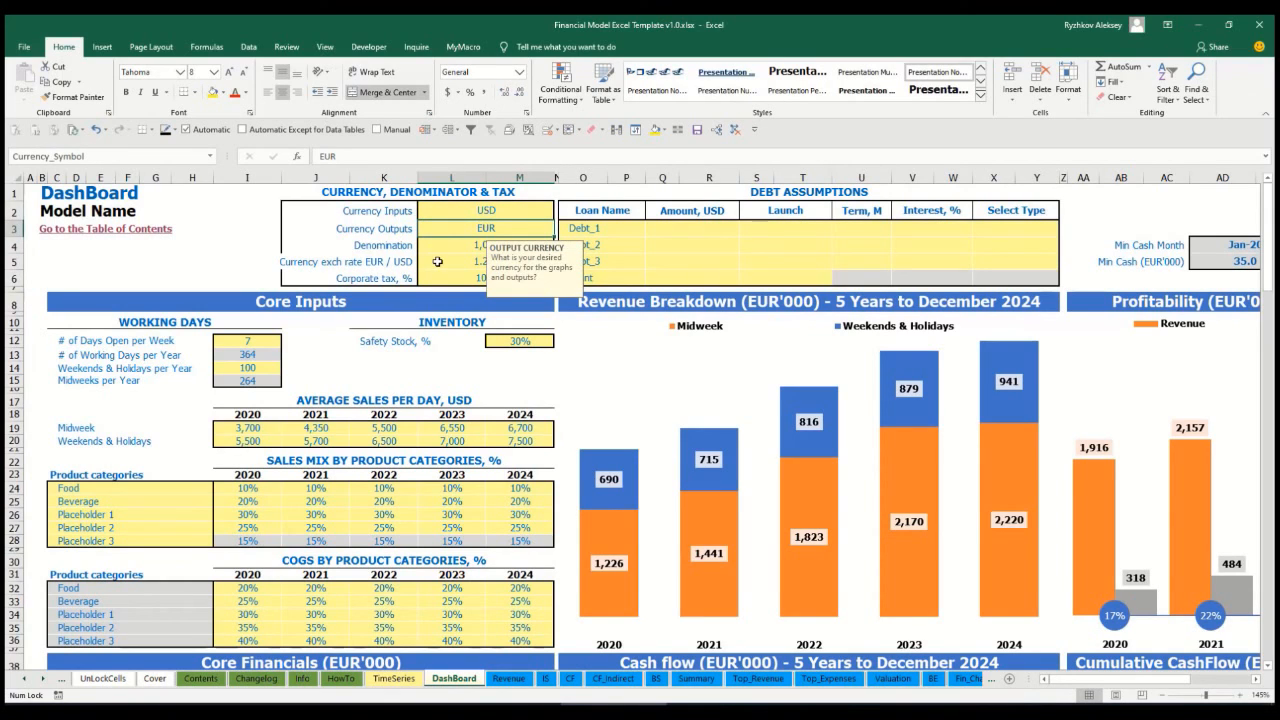
left_click(437, 262)
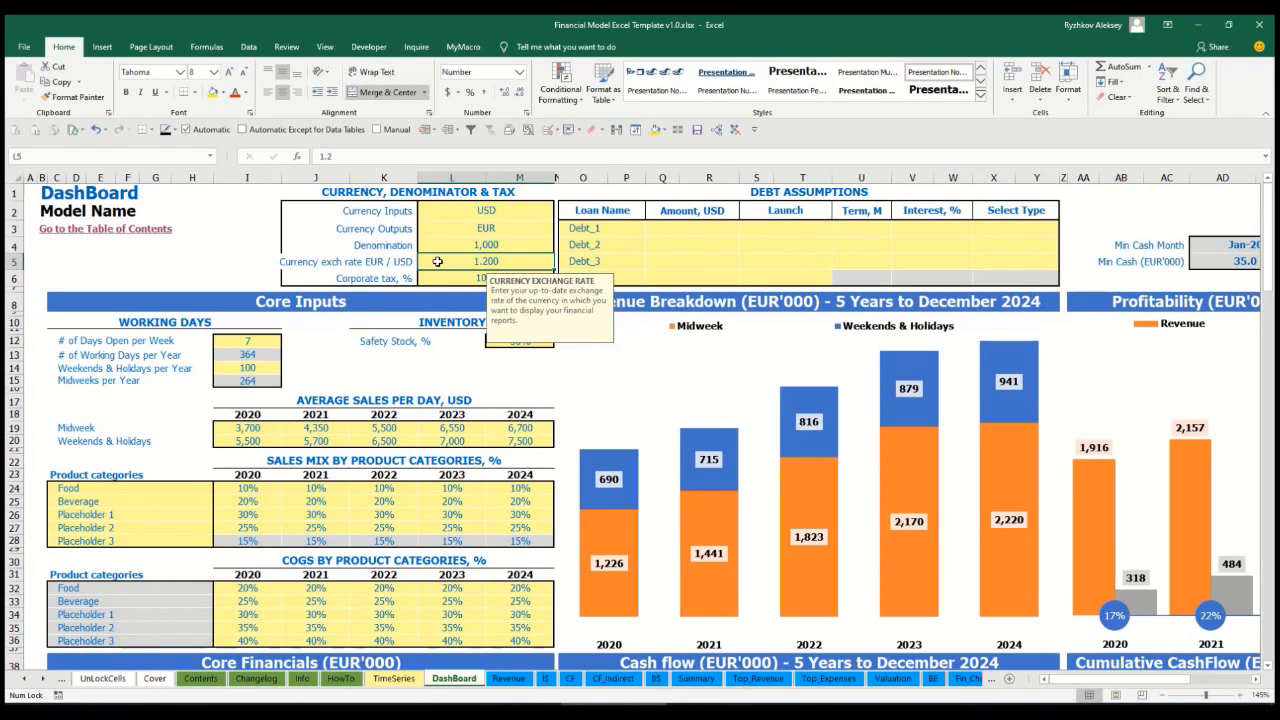
Read the Denomination cell's guidance and check the currency unit in the Income Statement headings on the Summary sheet.
left_click(456, 242)
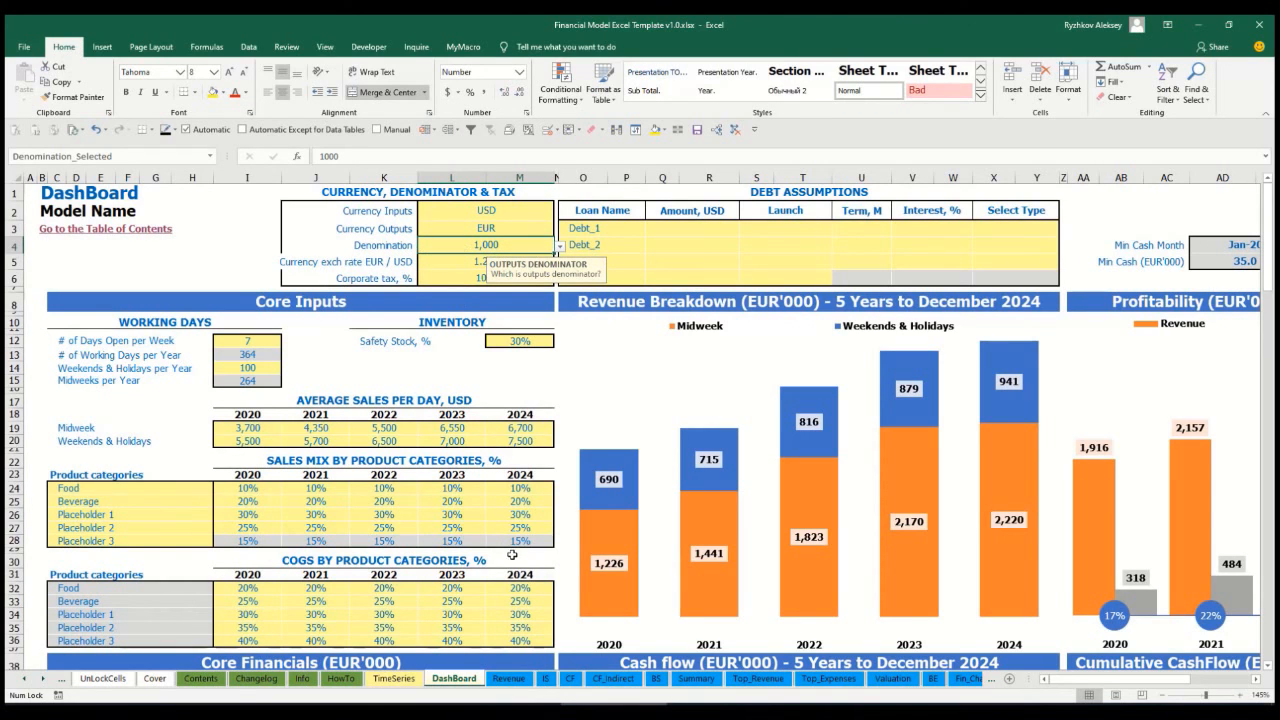
left_click(696, 678)
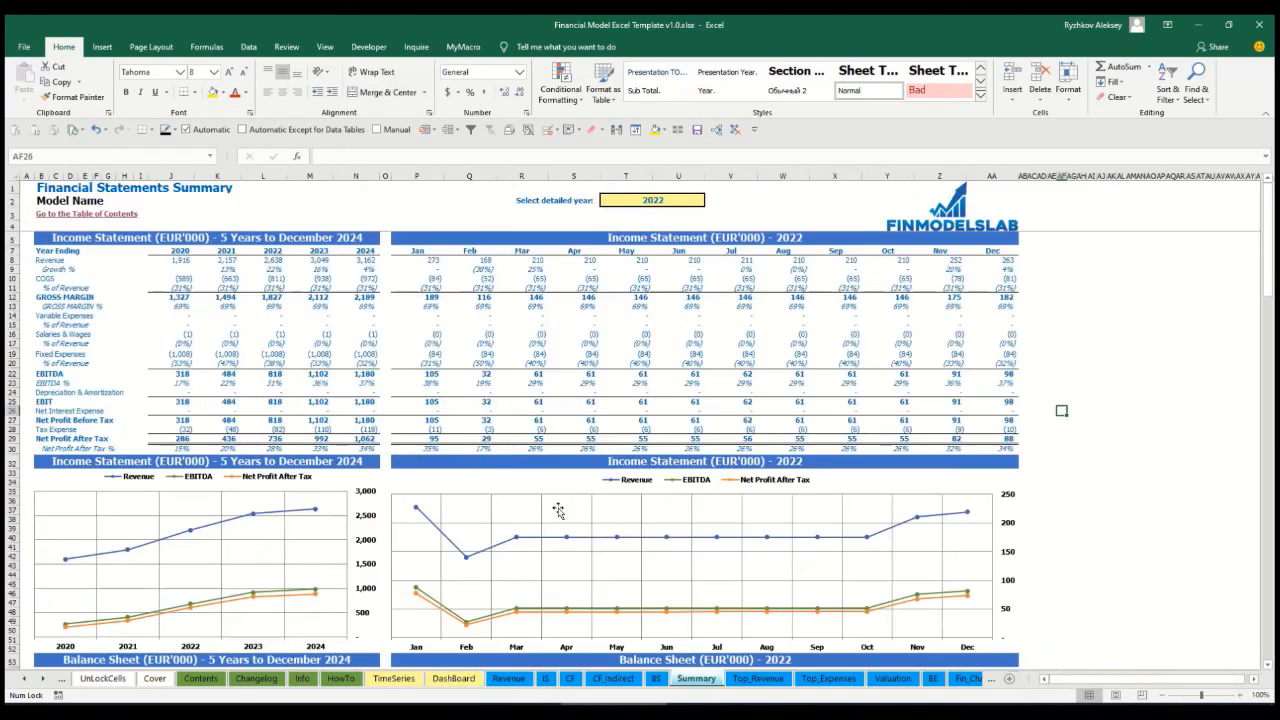
left_click(211, 240)
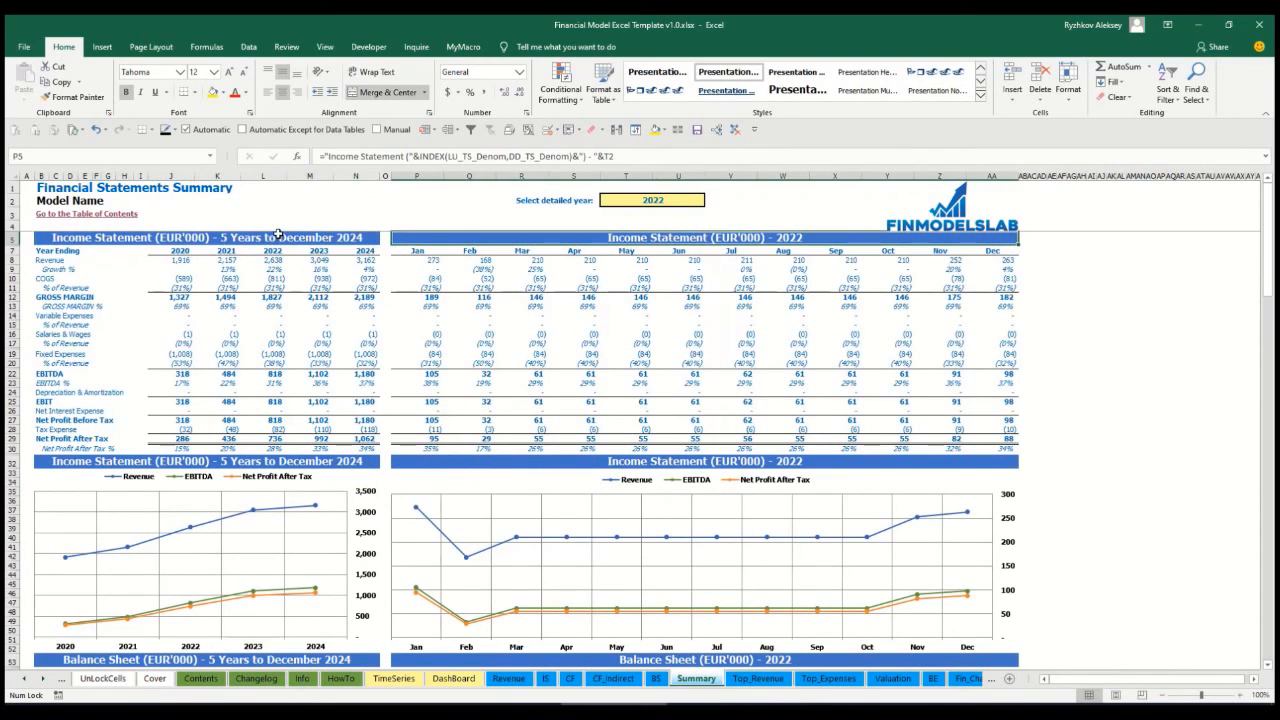
Set the output denomination to 1,000,000 on the DashBoard sheet.
left_click(457, 678)
left_click(559, 249)
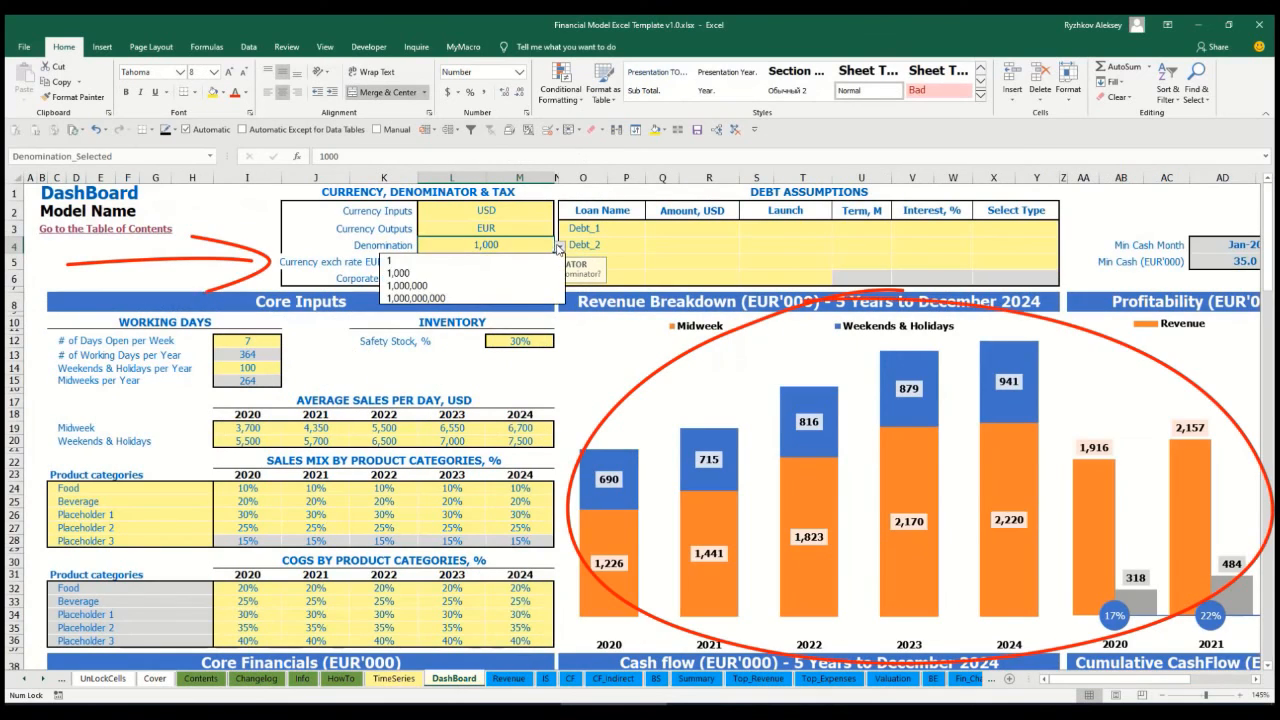
left_click(492, 286)
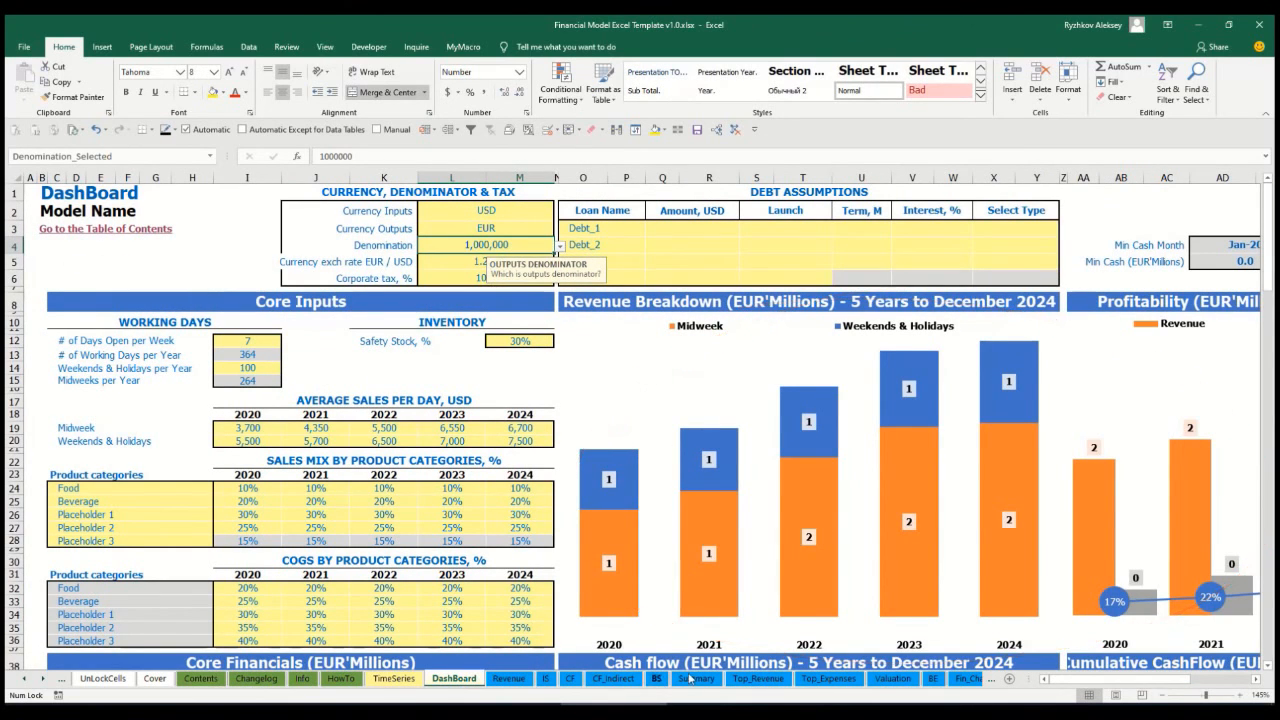
Check how the annual and monthly Income Statement on the Summary sheet display with the denomination in millions.
key("ctrl+Page_Down")
key("ctrl+Page_Down")
key("ctrl+Page_Down")
key("ctrl+Page_Down")
key("ctrl+Page_Down")
key("ctrl+Page_Down")
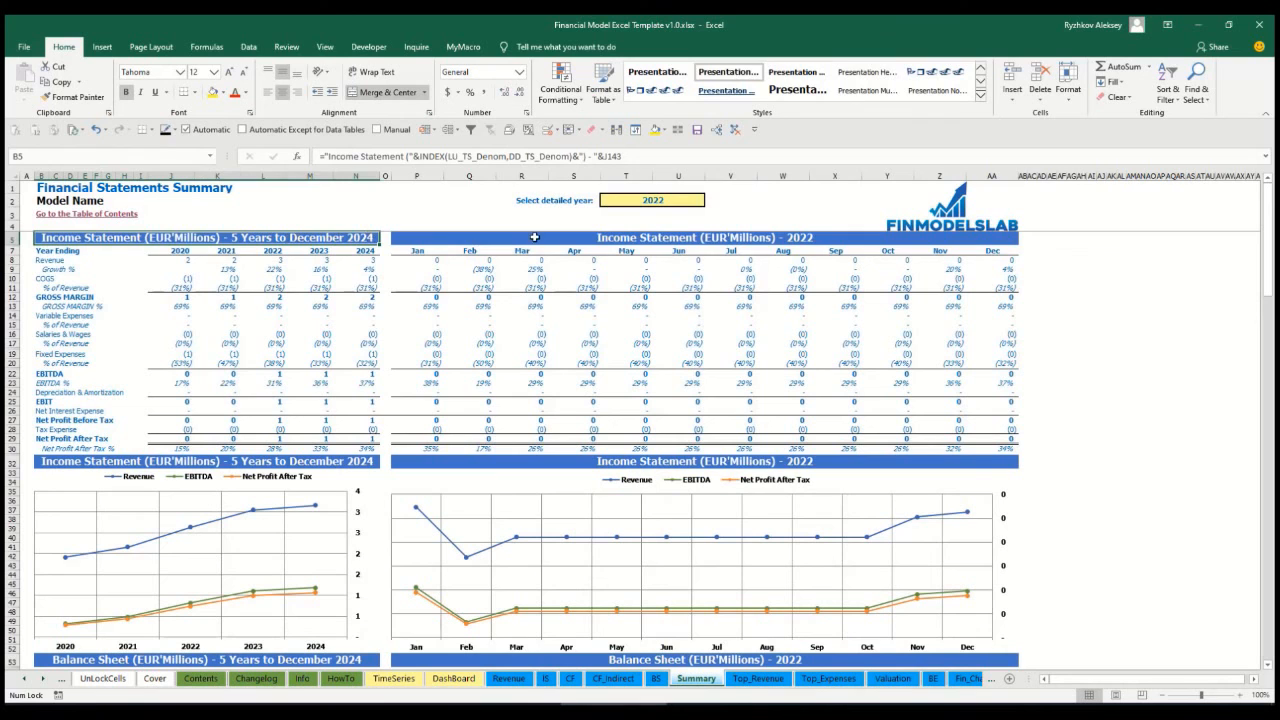
left_click(530, 239)
Set the output denomination to 1 on the DashBoard and check the statements on the Summary sheet.
left_click(453, 678)
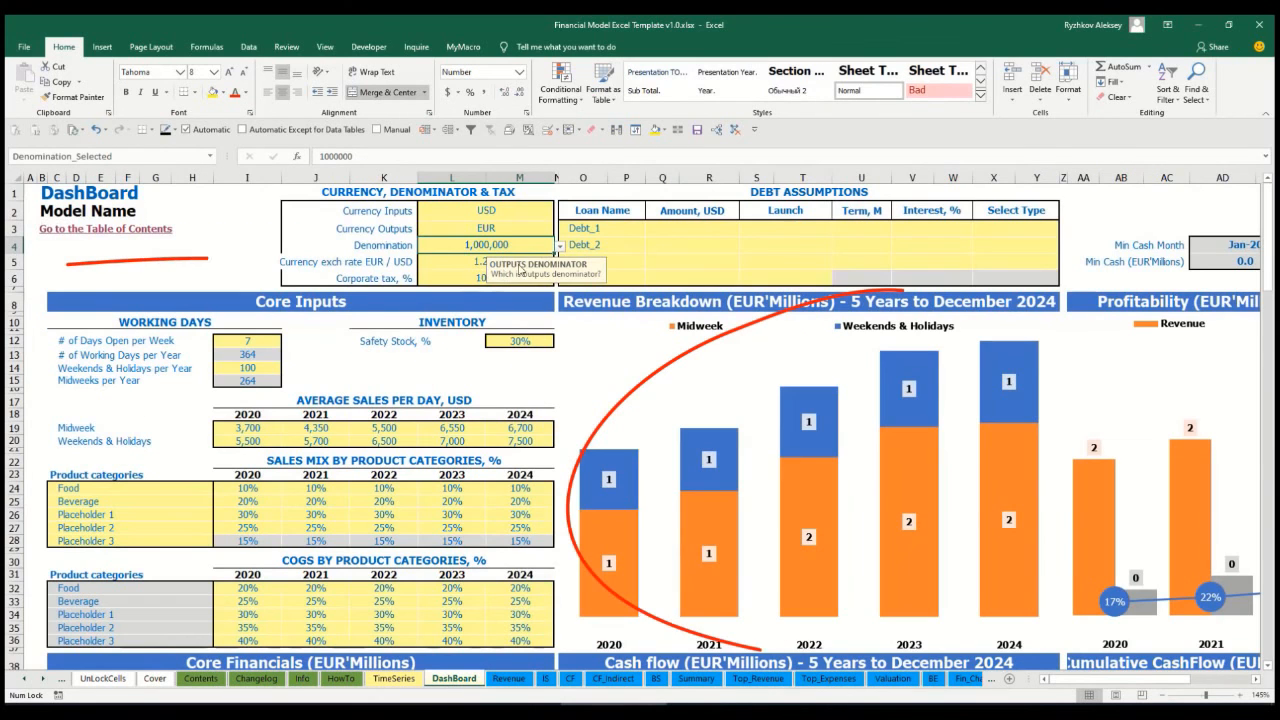
left_click(557, 246)
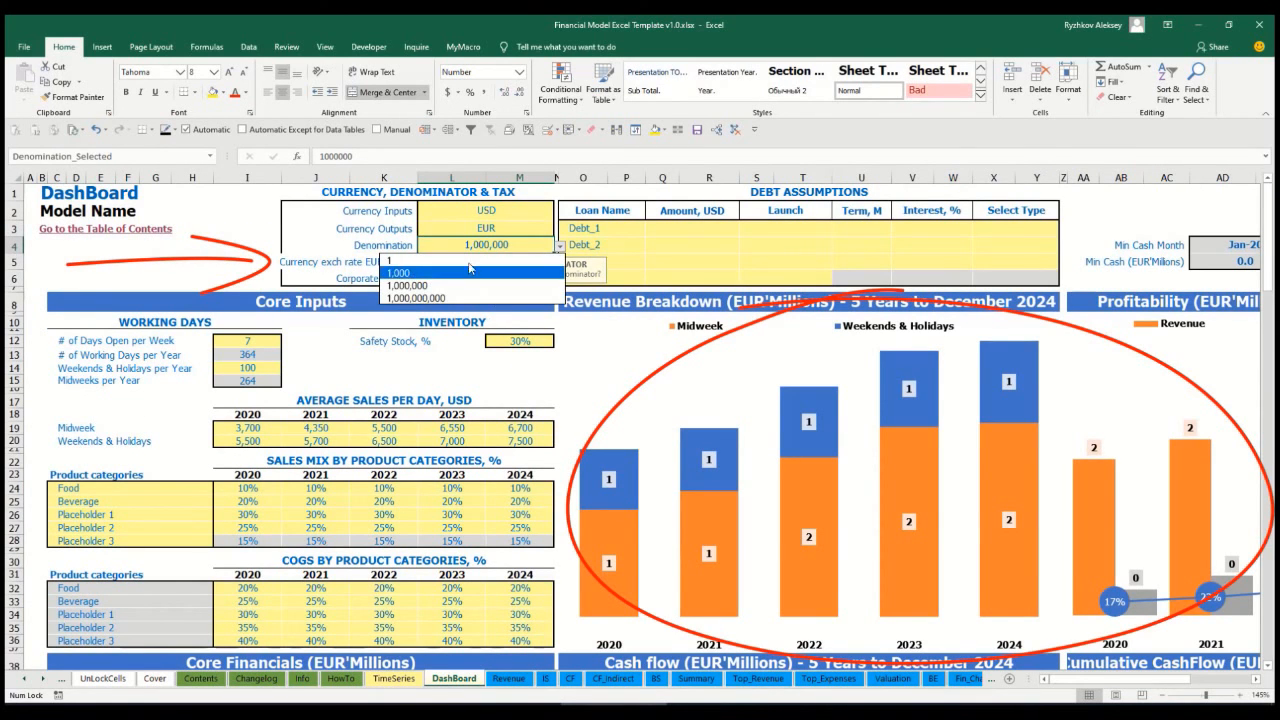
left_click(469, 262)
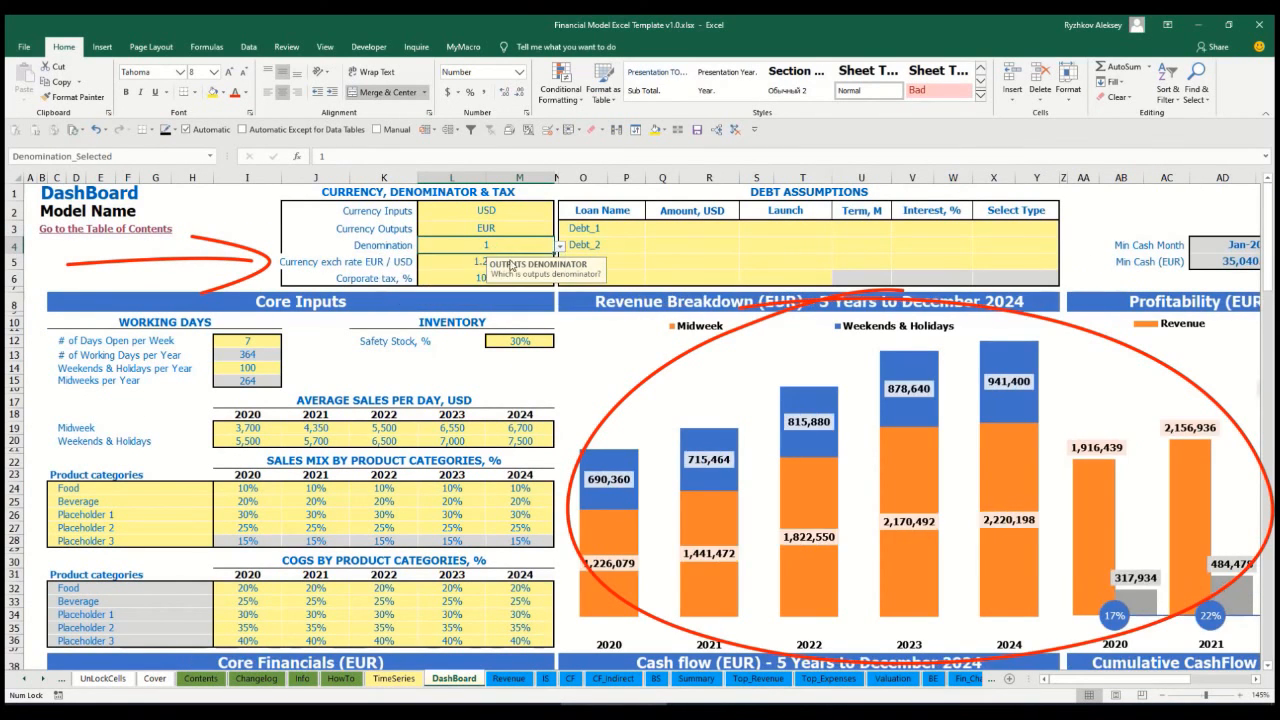
left_click(697, 678)
Set the corporate tax rate to 15% on the DashBoard sheet.
left_click(453, 678)
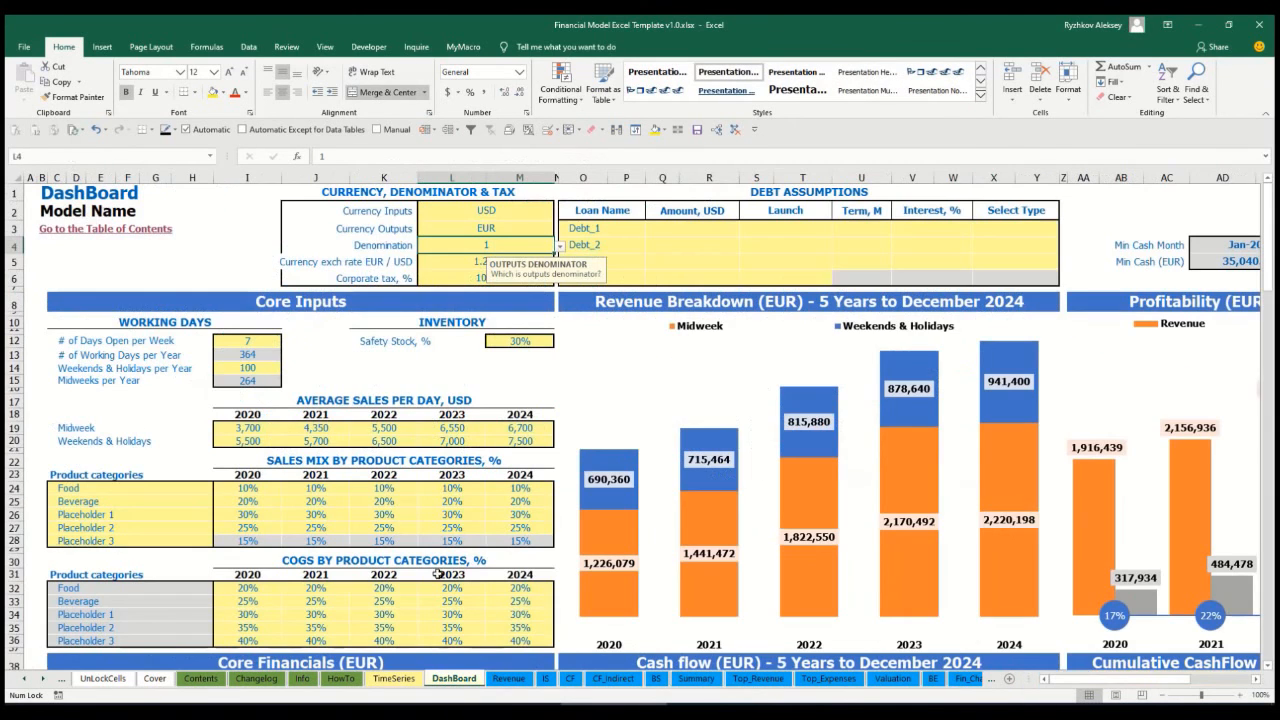
left_click(457, 273)
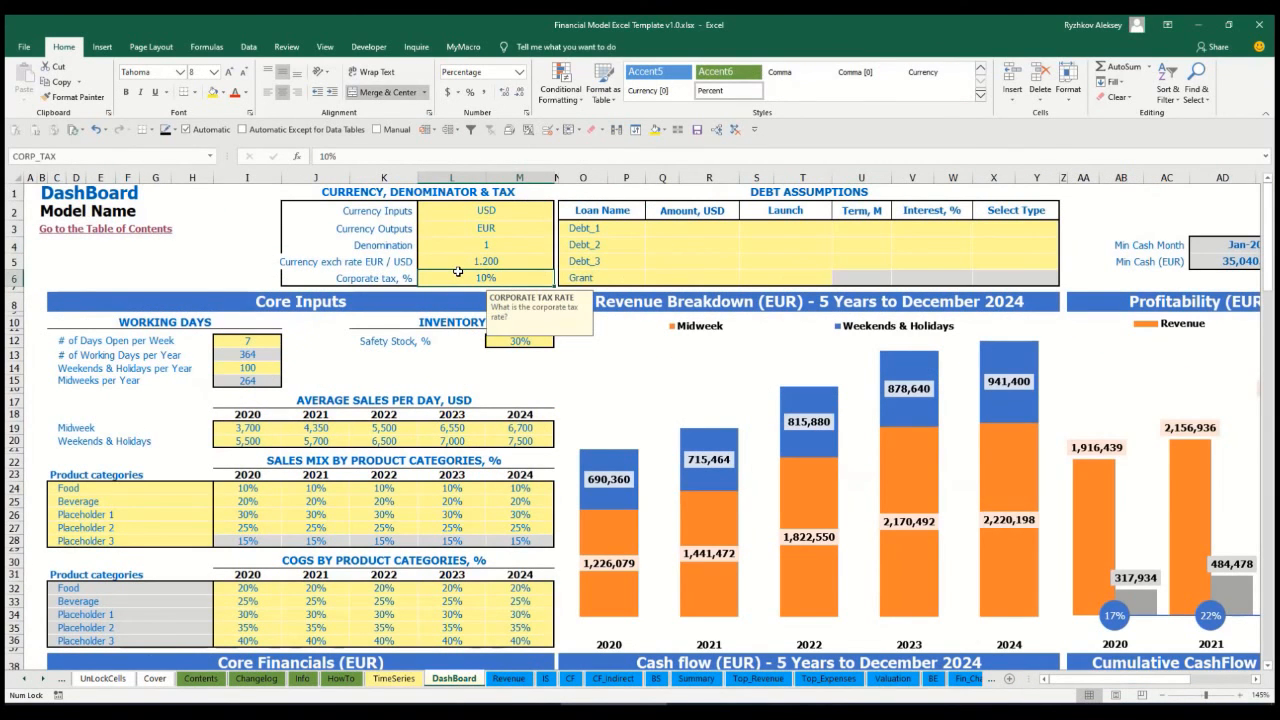
type("15")
key("Return")
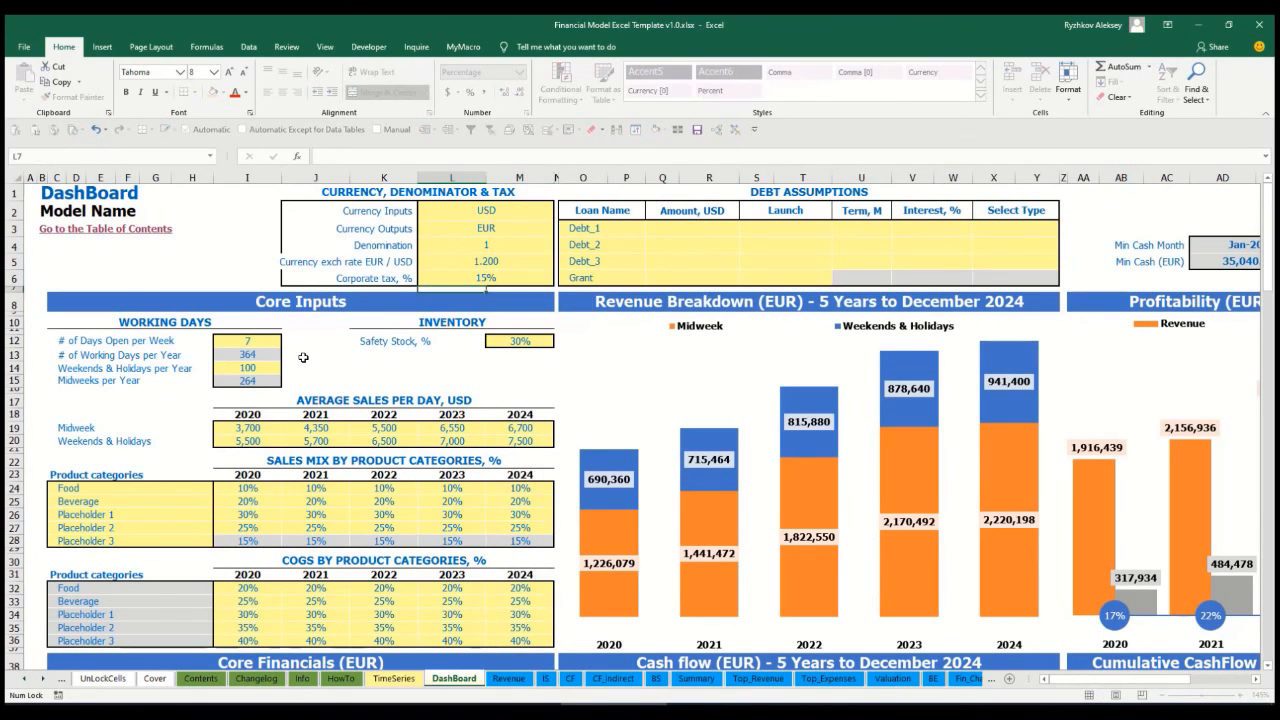
Check the Tax Expense row in the income statement on the IS sheet.
left_click(546, 679)
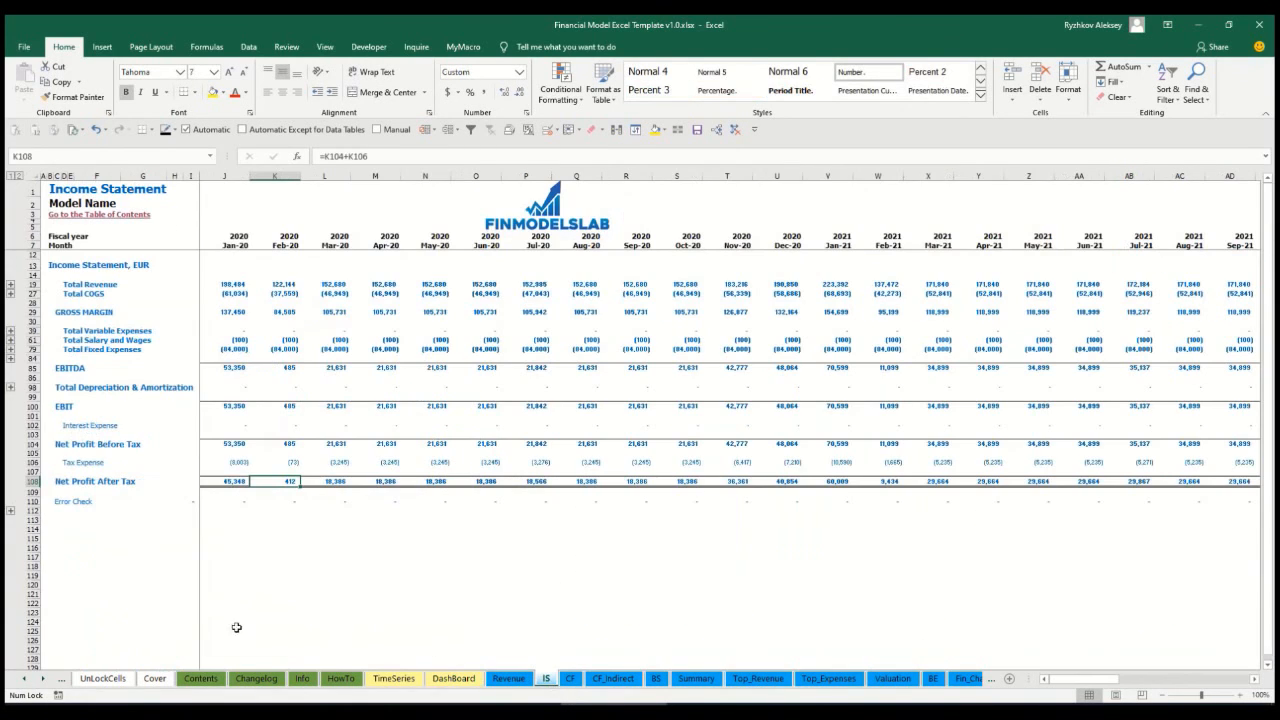
left_click(33, 462)
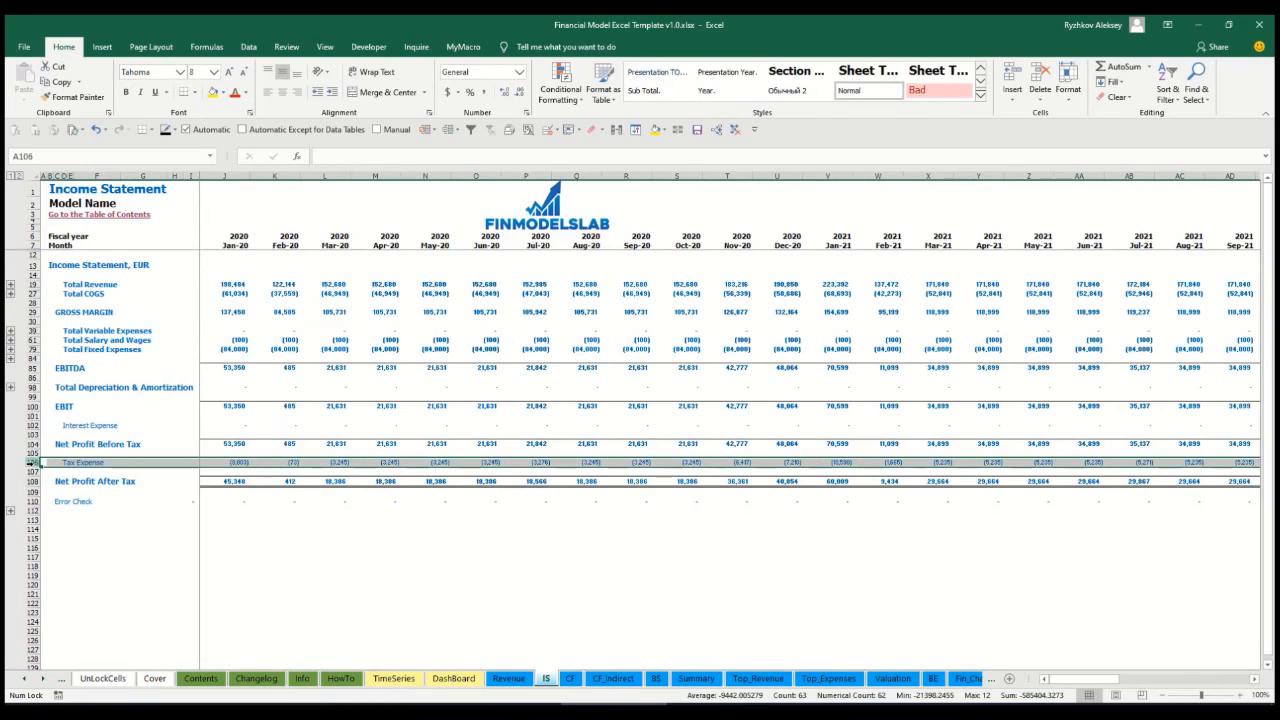